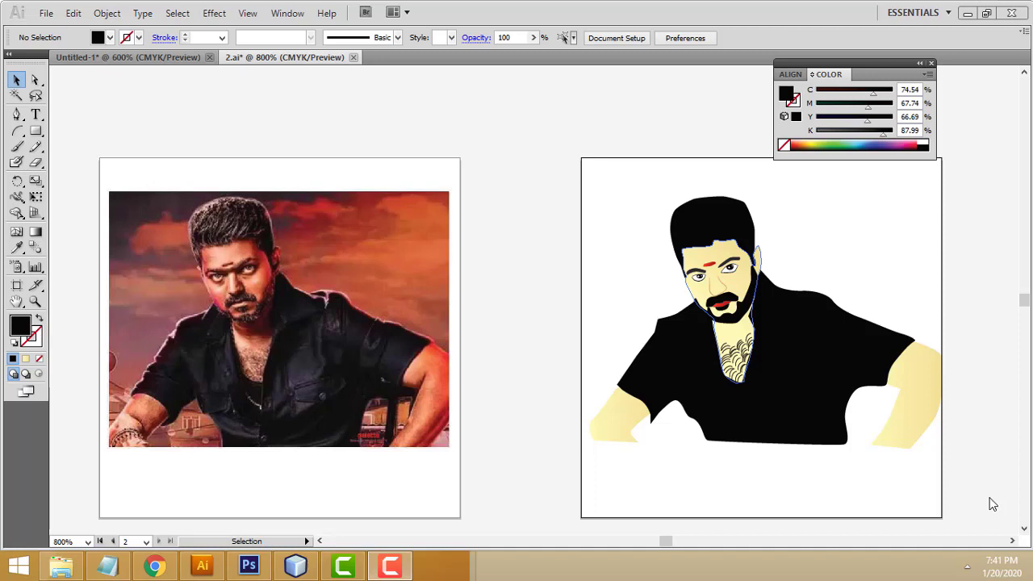
Select and deselect the black shirt shape in the existing document, activating its left artboard
click(812, 310)
click(508, 121)
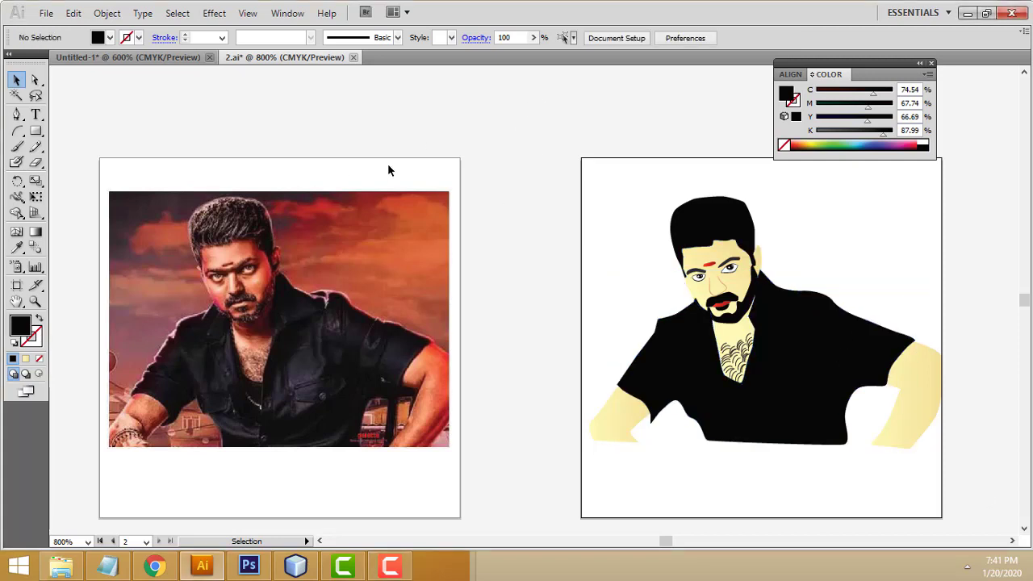
scroll(658, 234, down, 1)
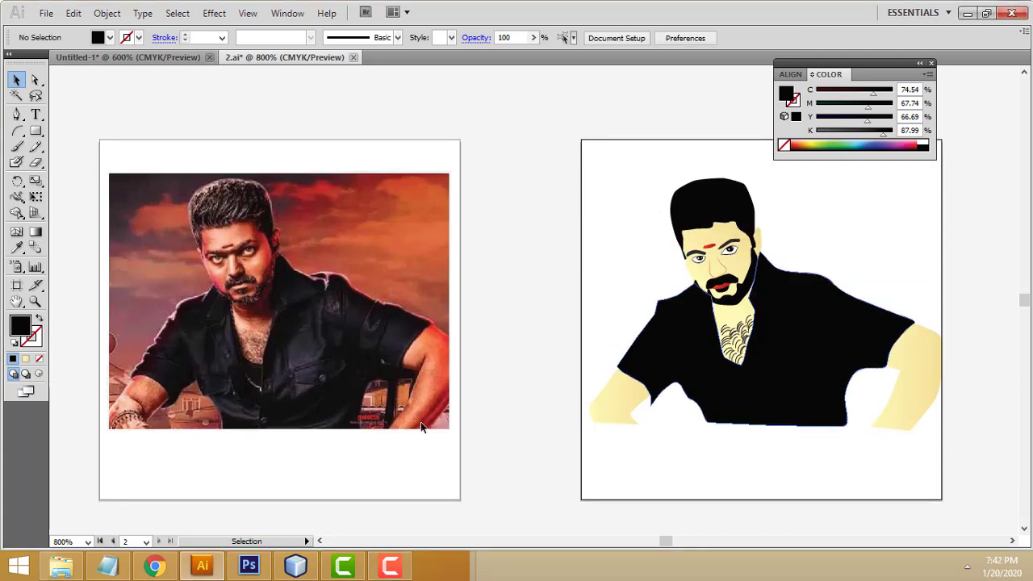
click(262, 196)
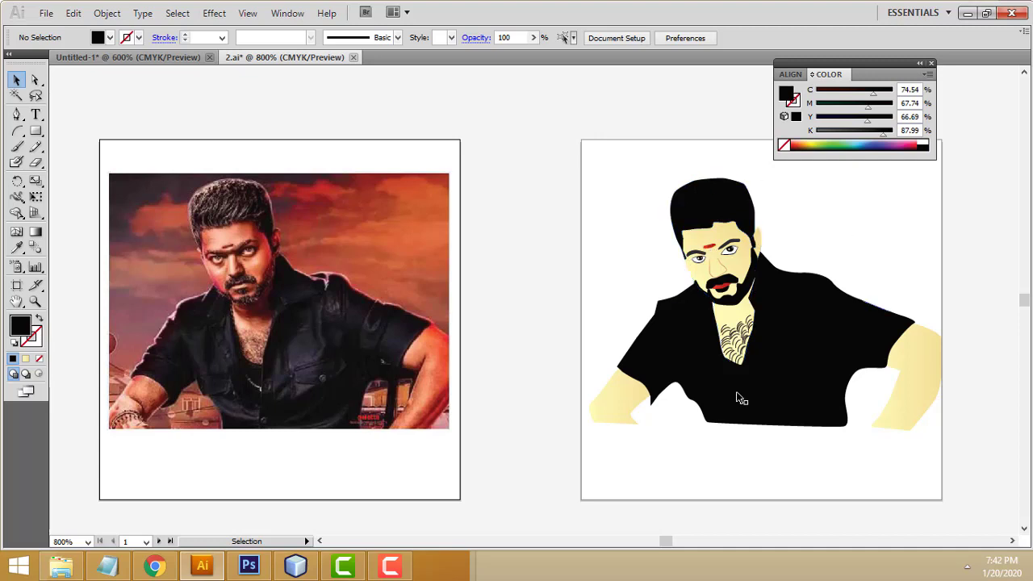
scroll(802, 350, up, 1)
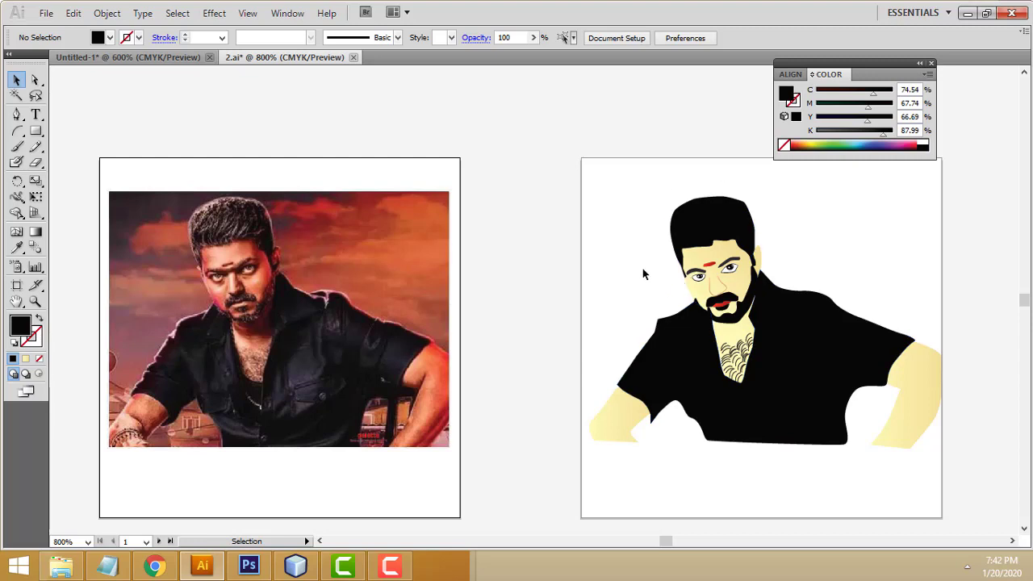
click(807, 340)
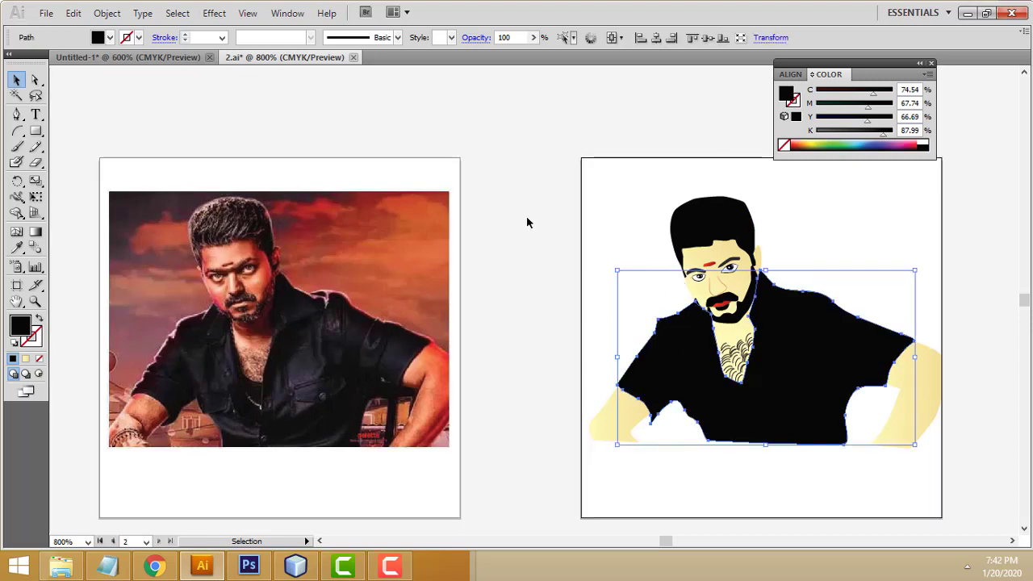
click(561, 188)
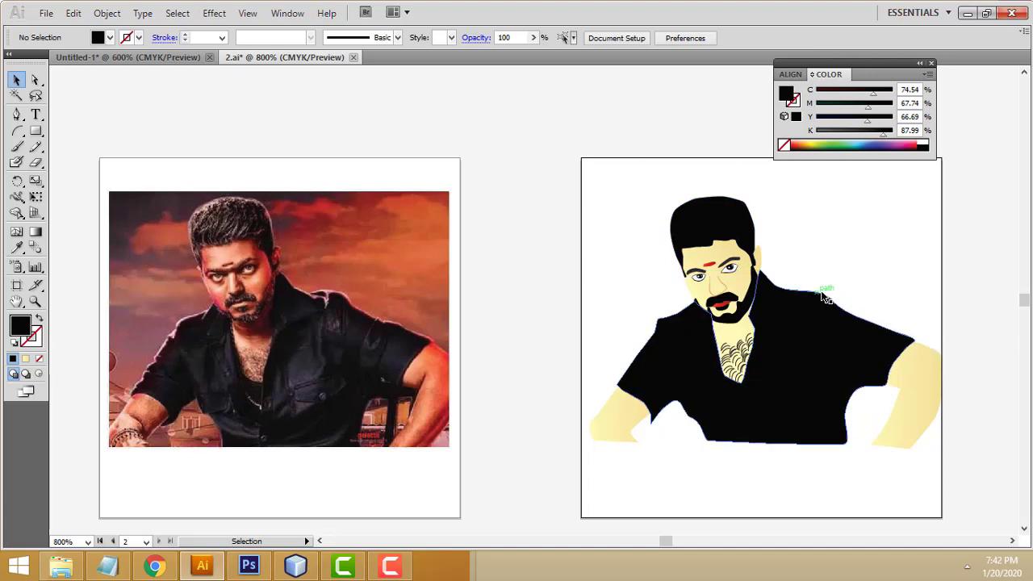
Start a new document and set Number of Artboards to 2
click(46, 14)
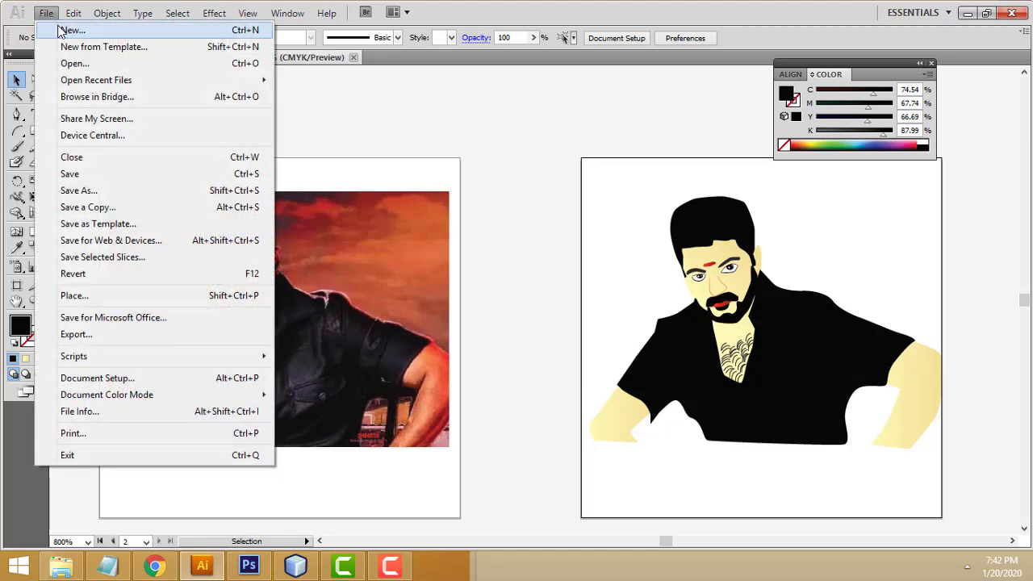
click(53, 27)
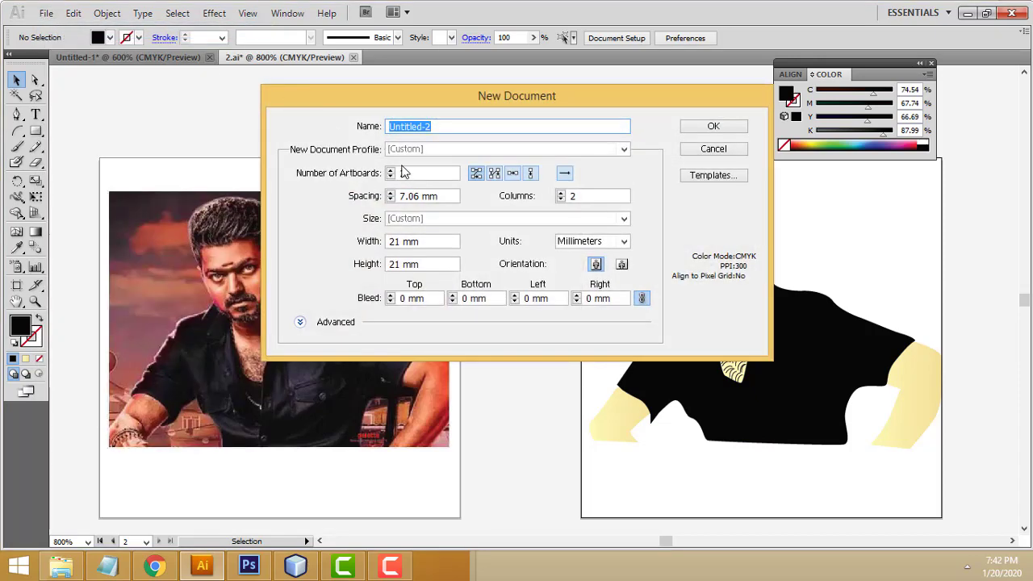
double_click(405, 174)
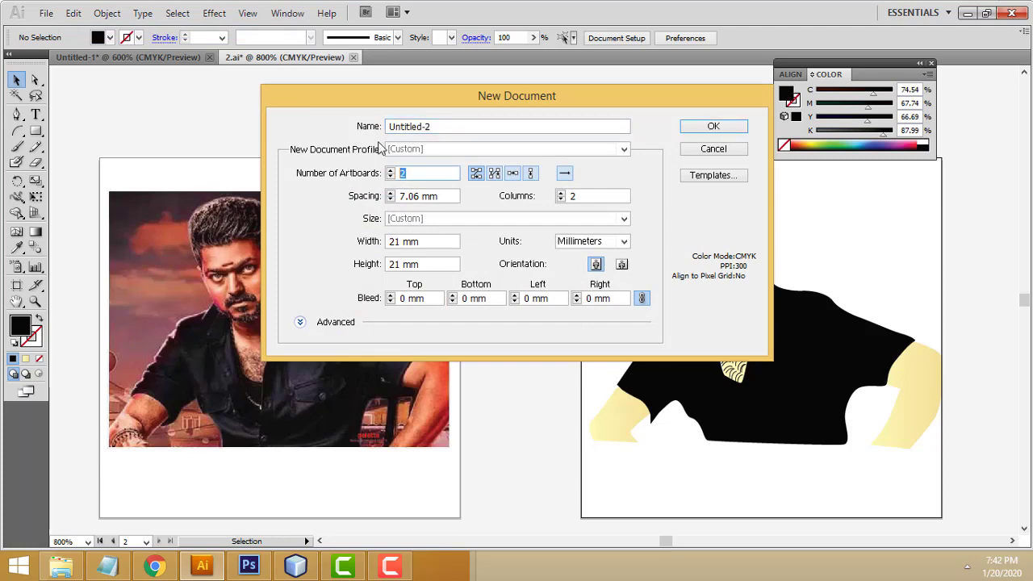
drag(422, 104, 511, 45)
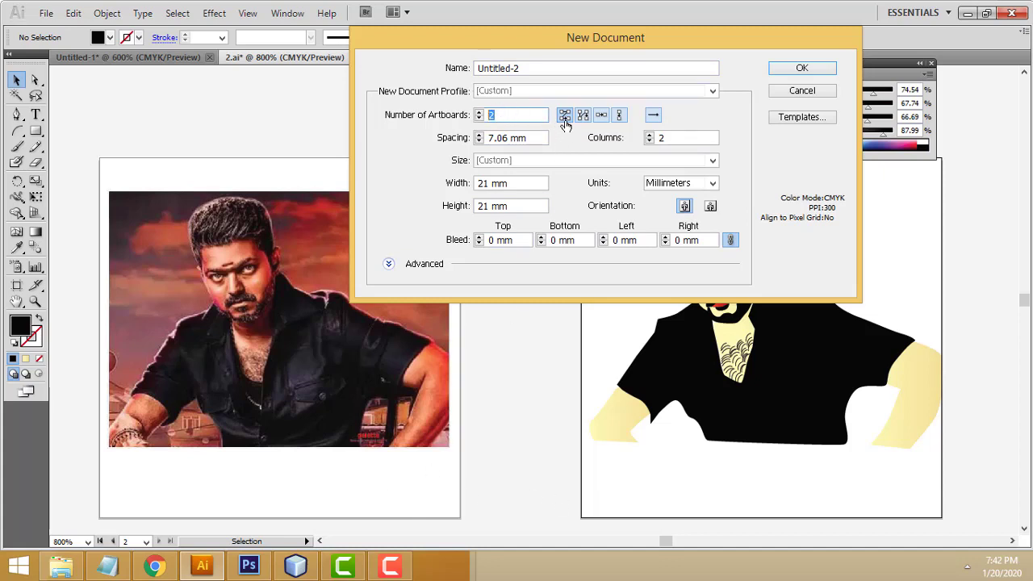
text(1)
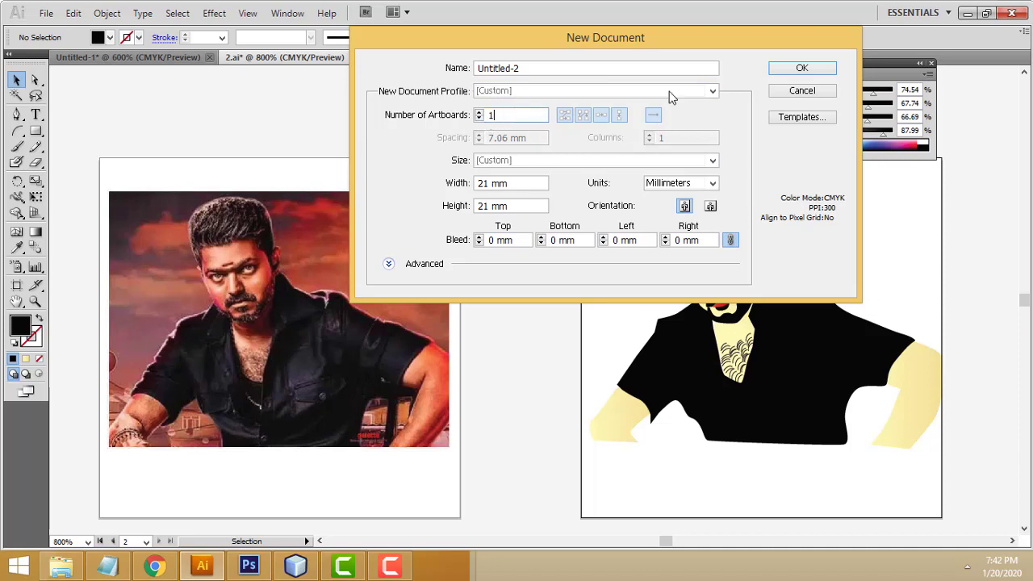
key(BackSpace)
text(2)
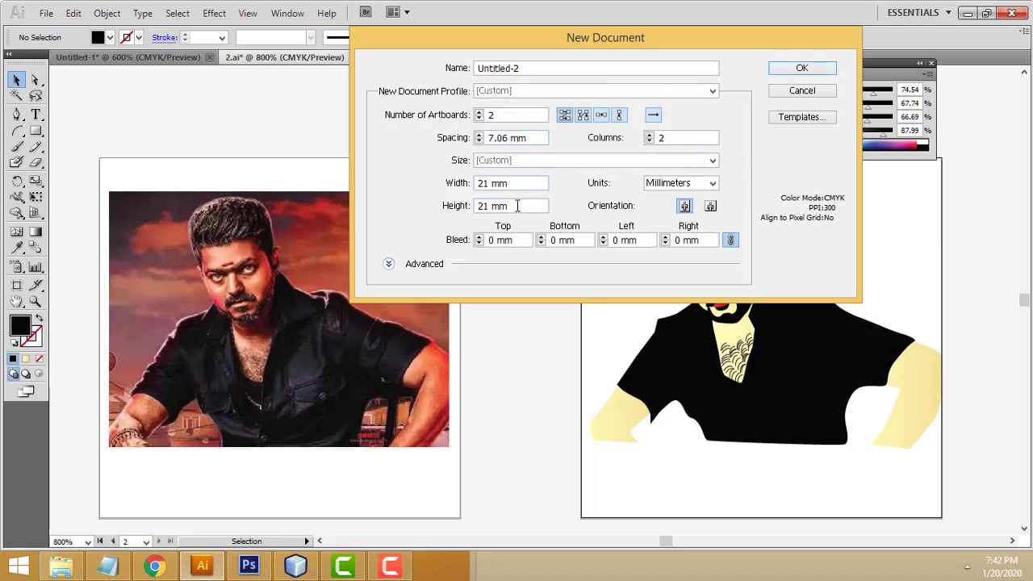
Set Millimeters units with width and height of 21 mm, and create the document
click(524, 187)
click(702, 184)
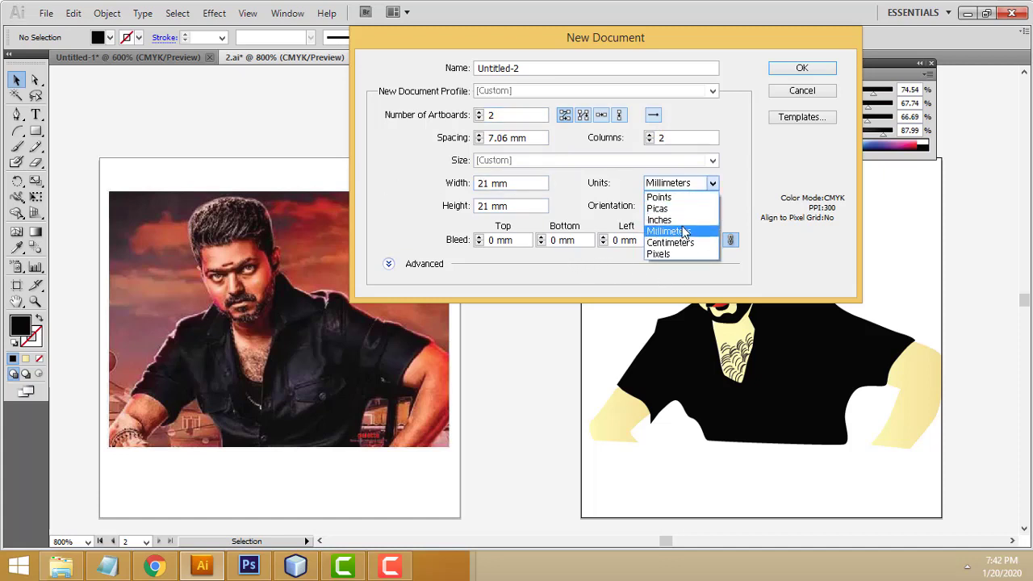
click(686, 229)
click(511, 182)
text(21)
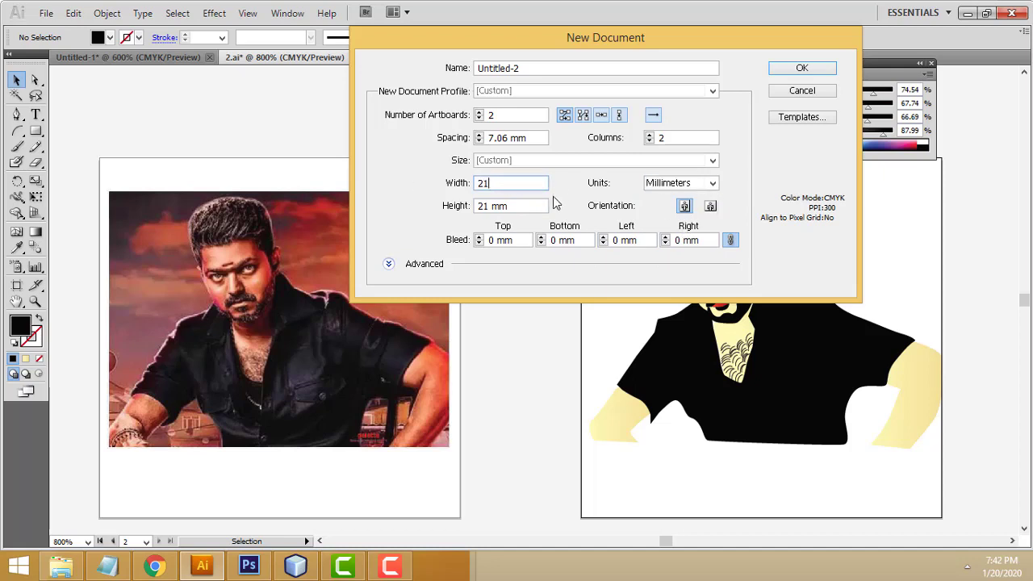
click(527, 206)
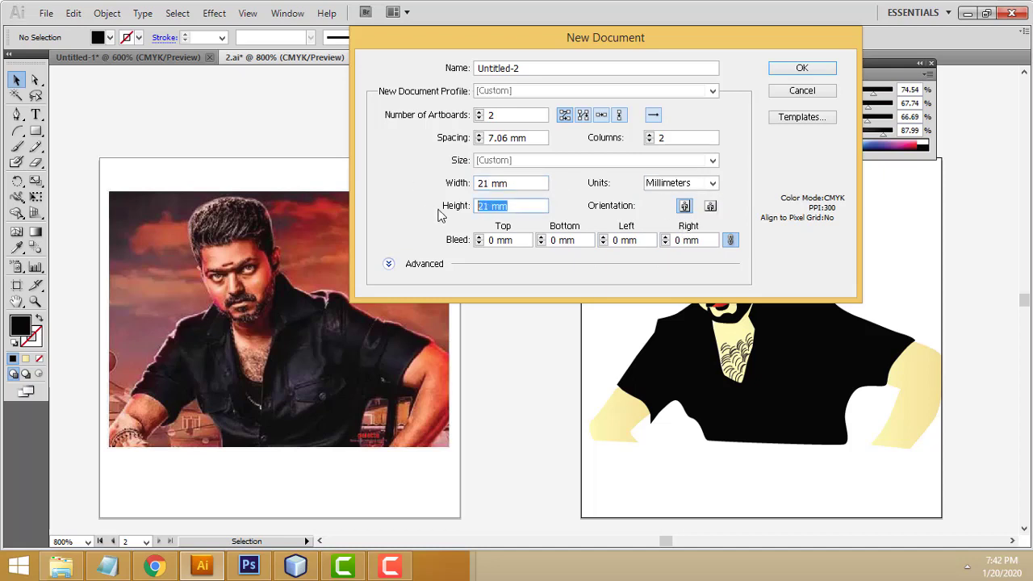
text(21)
click(802, 68)
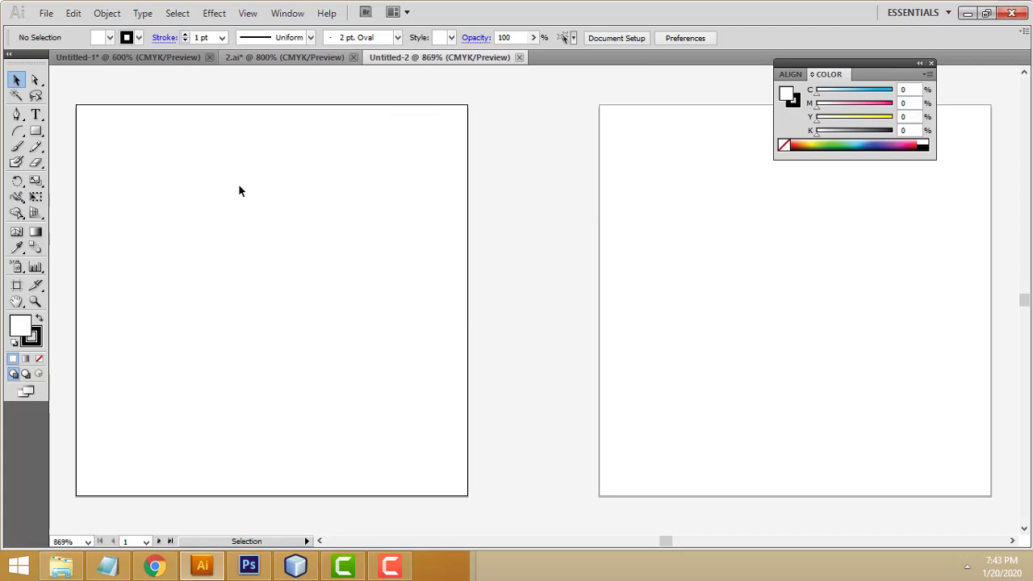
With the left artboard active, place the reference photo into the document
click(759, 192)
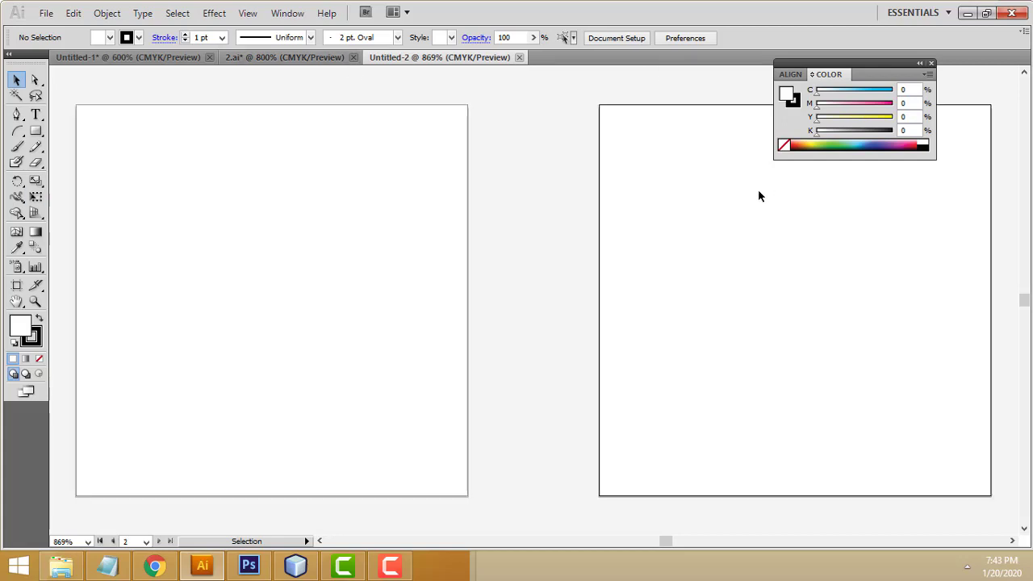
click(289, 242)
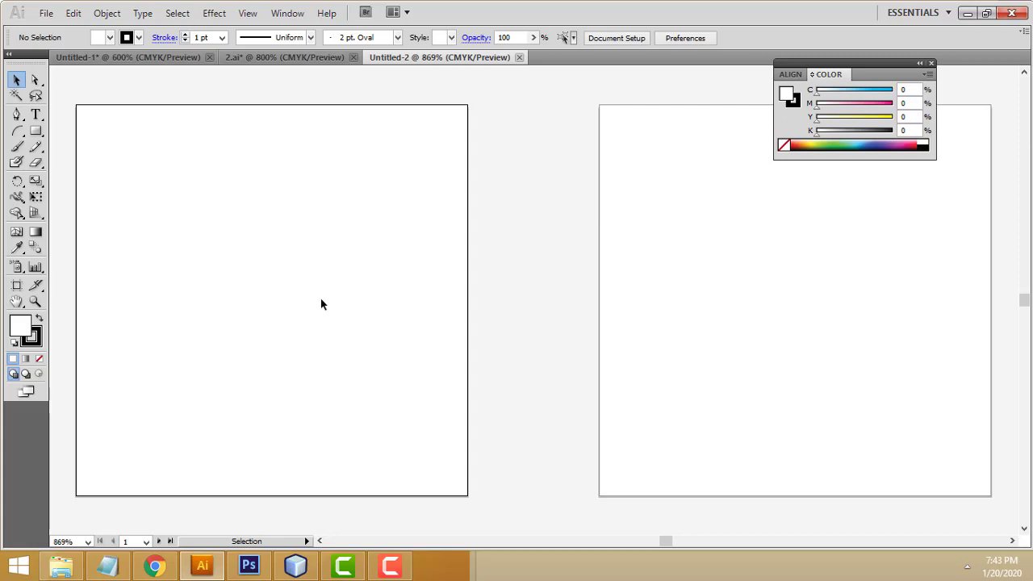
click(46, 13)
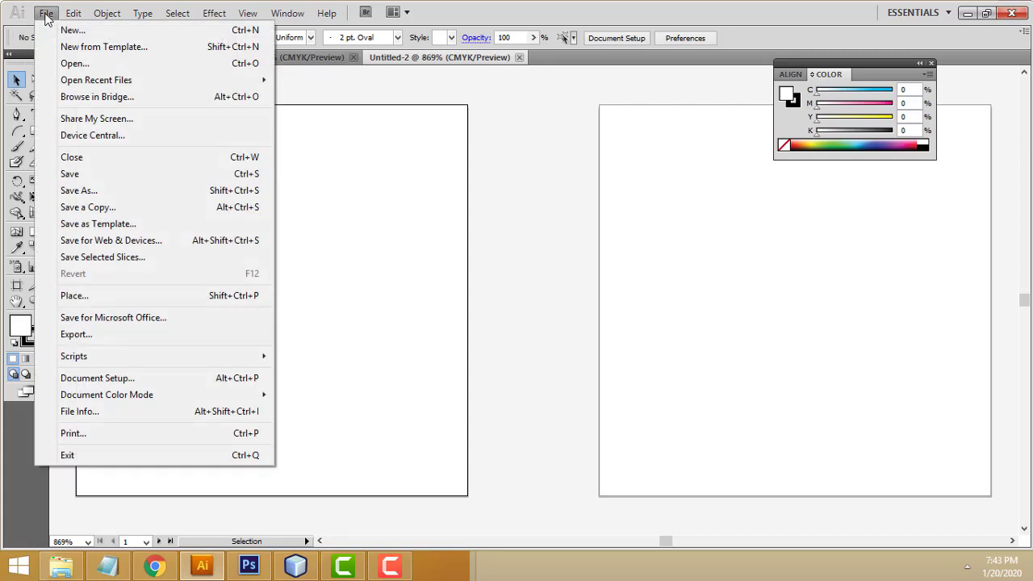
click(135, 302)
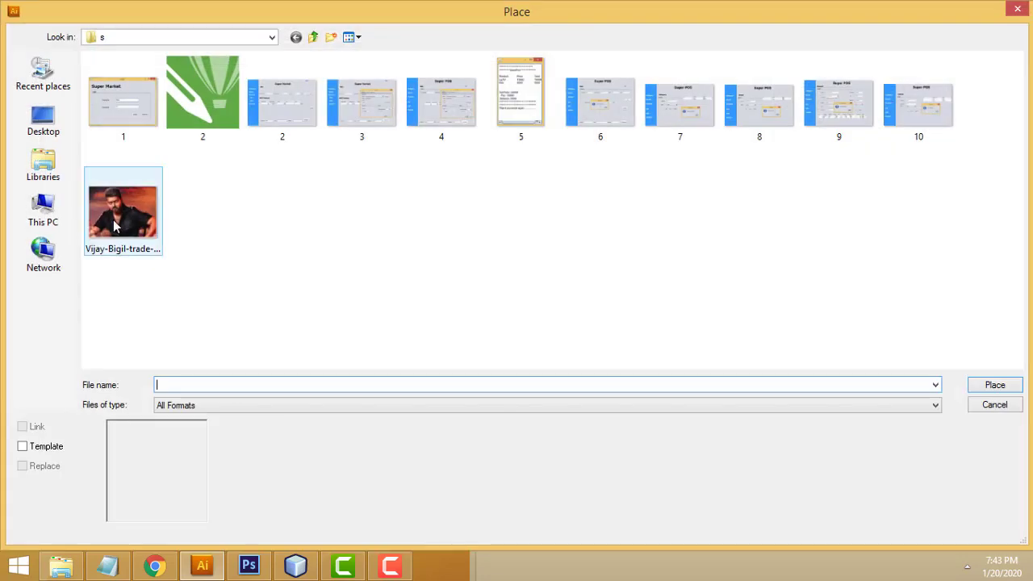
click(117, 216)
click(995, 385)
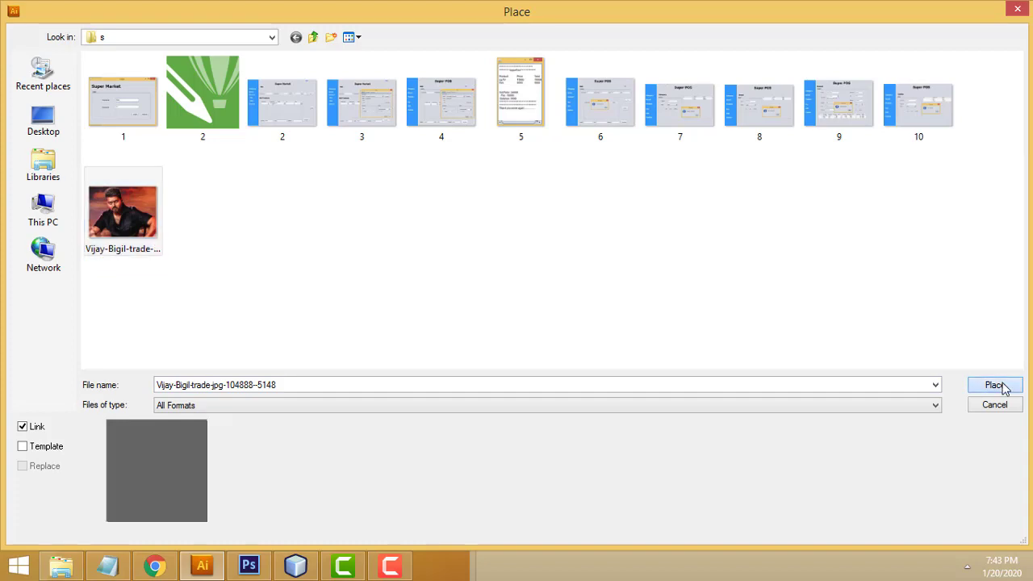
Drag the placed photo toward the left artboard's top-left corner
drag(157, 214, 511, 385)
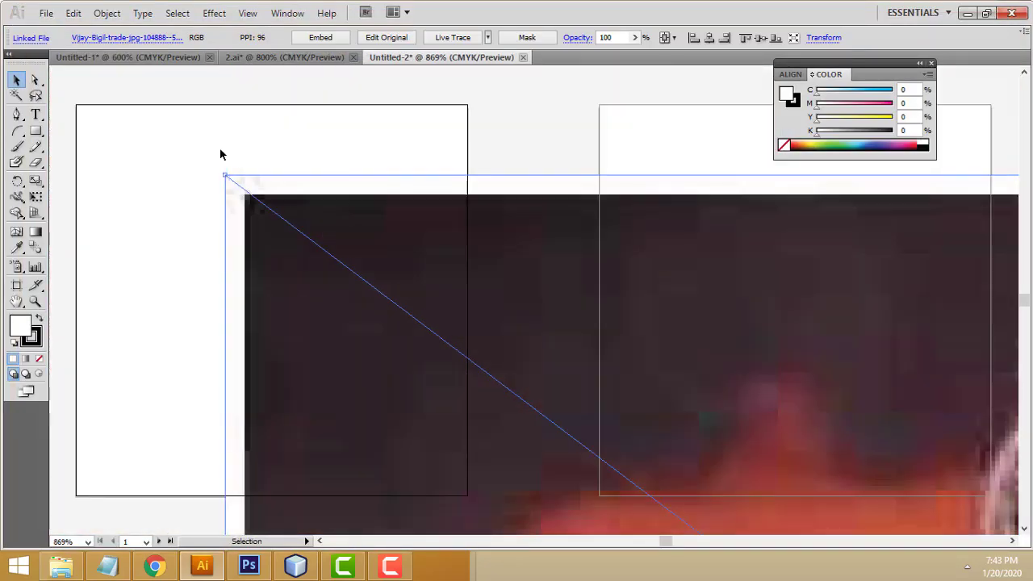
click(221, 154)
mouse_move(299, 242)
mouse_down()
mouse_move(200, 177)
mouse_move(204, 186)
mouse_up()
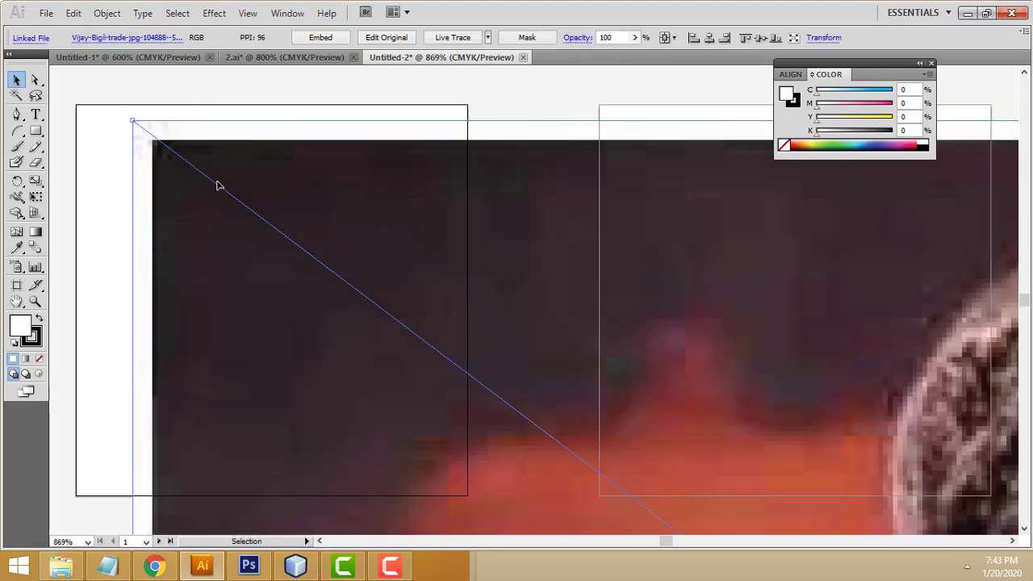
mouse_move(133, 123)
mouse_down()
mouse_move(468, 375)
mouse_move(325, 212)
mouse_move(193, 156)
mouse_up()
mouse_move(115, 127)
mouse_down()
mouse_move(454, 315)
mouse_move(498, 407)
mouse_move(139, 74)
mouse_move(698, 493)
mouse_move(97, 124)
mouse_move(671, 482)
mouse_up()
click(291, 202)
drag(671, 494, 80, 93)
mouse_move(339, 282)
mouse_down()
mouse_move(646, 480)
mouse_move(218, 162)
mouse_move(81, 93)
mouse_move(529, 370)
mouse_up()
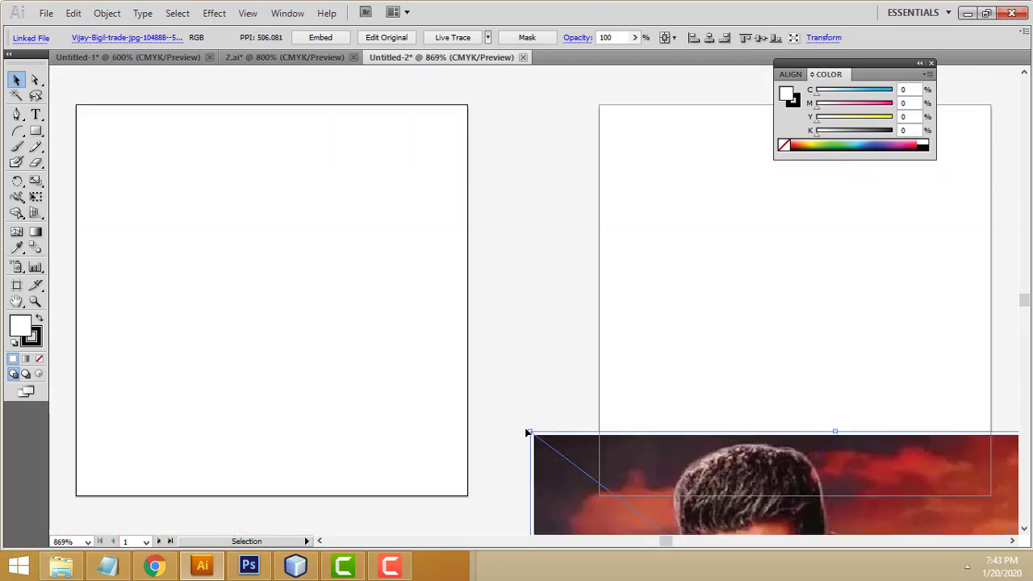
Scale the photo from its corners so it fills the left artboard's width
drag(611, 464, 186, 175)
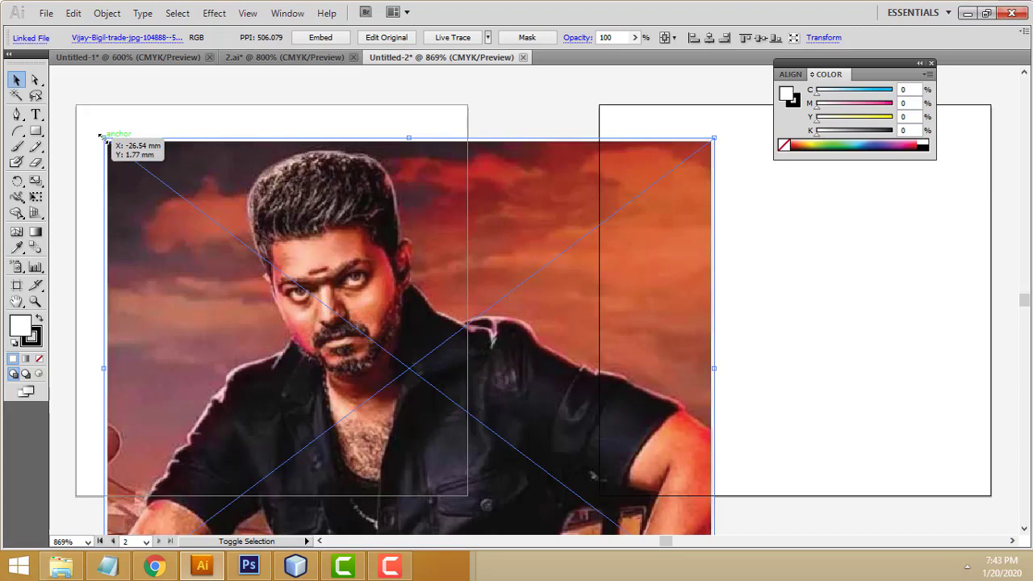
drag(102, 138, 345, 322)
drag(497, 391, 240, 208)
drag(455, 417, 464, 426)
click(507, 339)
click(91, 156)
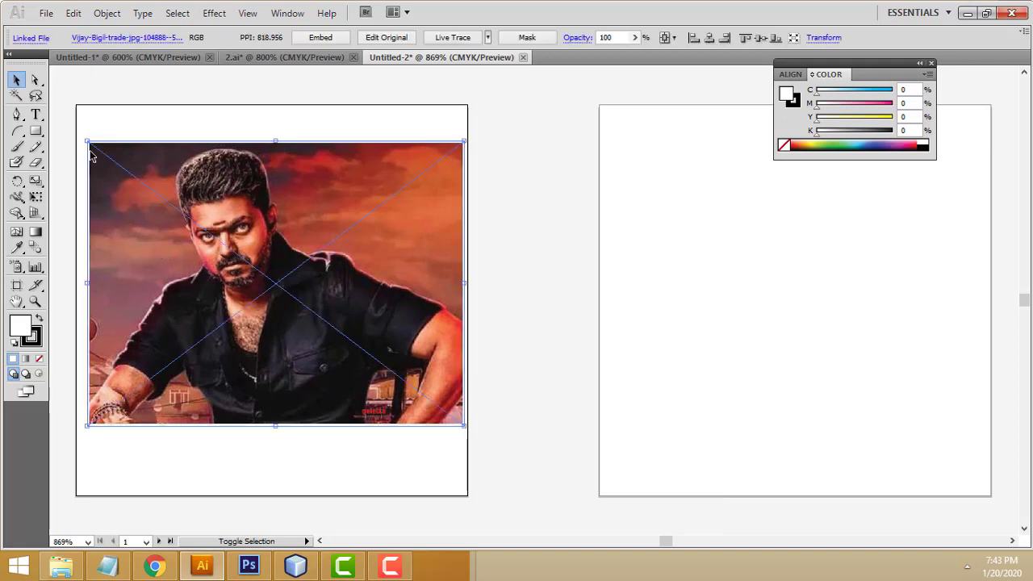
drag(87, 142, 73, 134)
click(545, 192)
click(260, 230)
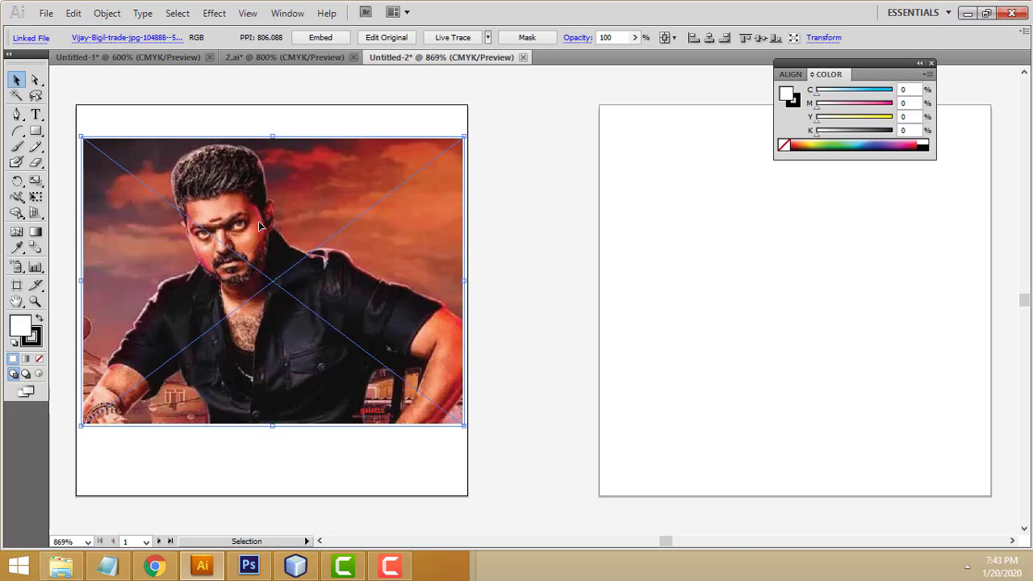
Lock the photo, drag the Color panel to the top-right corner, and select the Pen tool
click(103, 15)
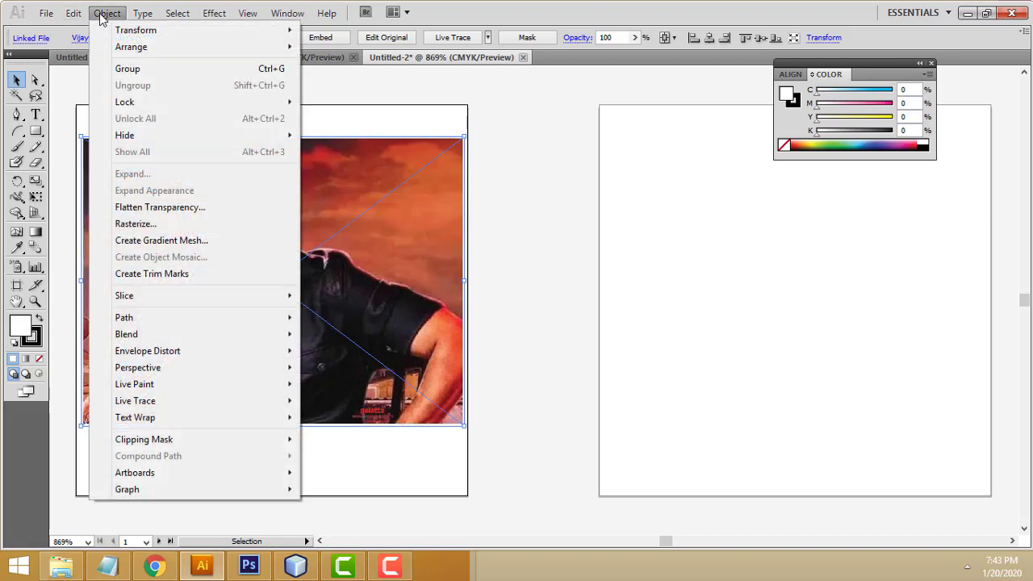
mouse_move(124, 101)
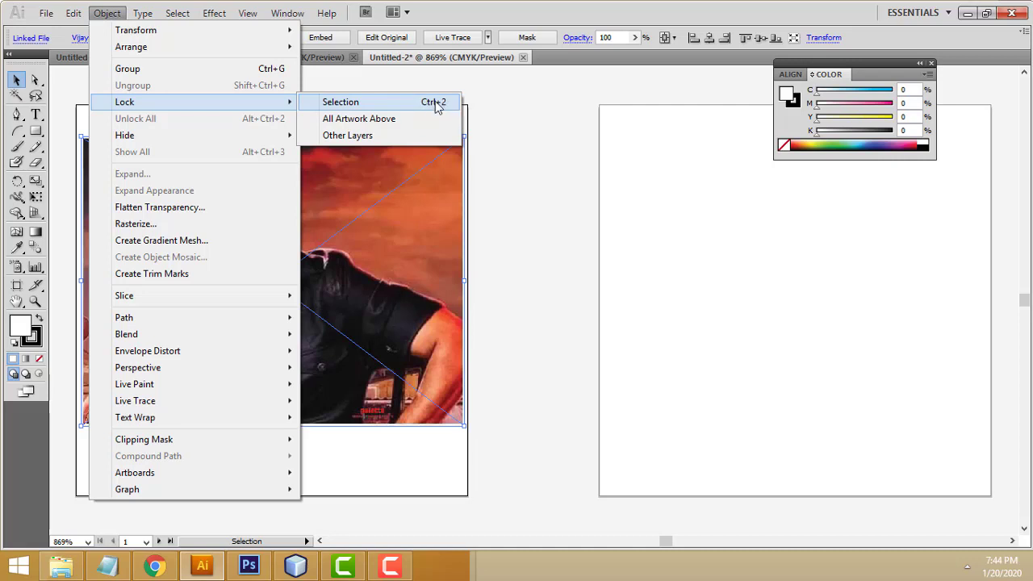
click(436, 103)
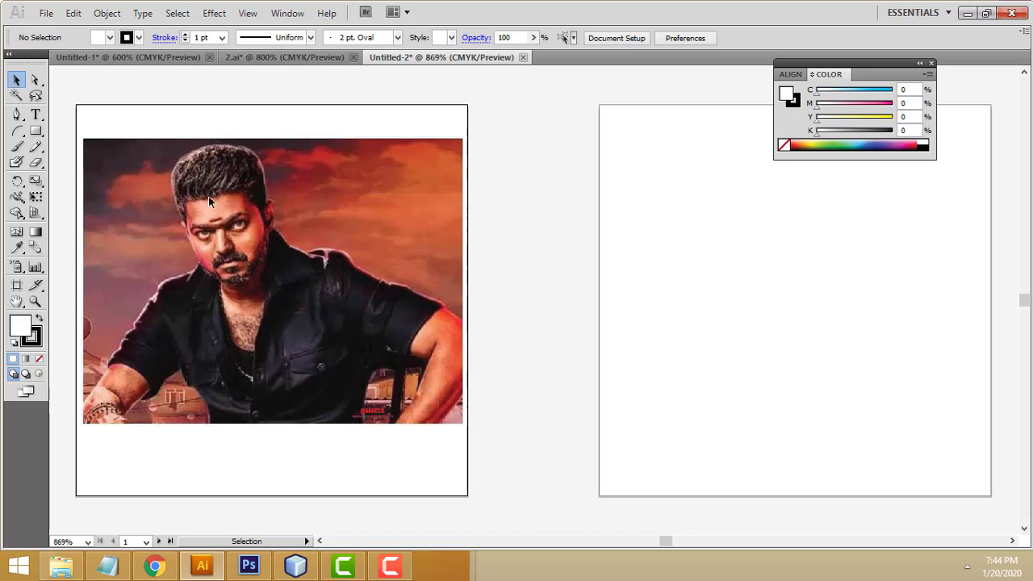
scroll(434, 267, up, 1)
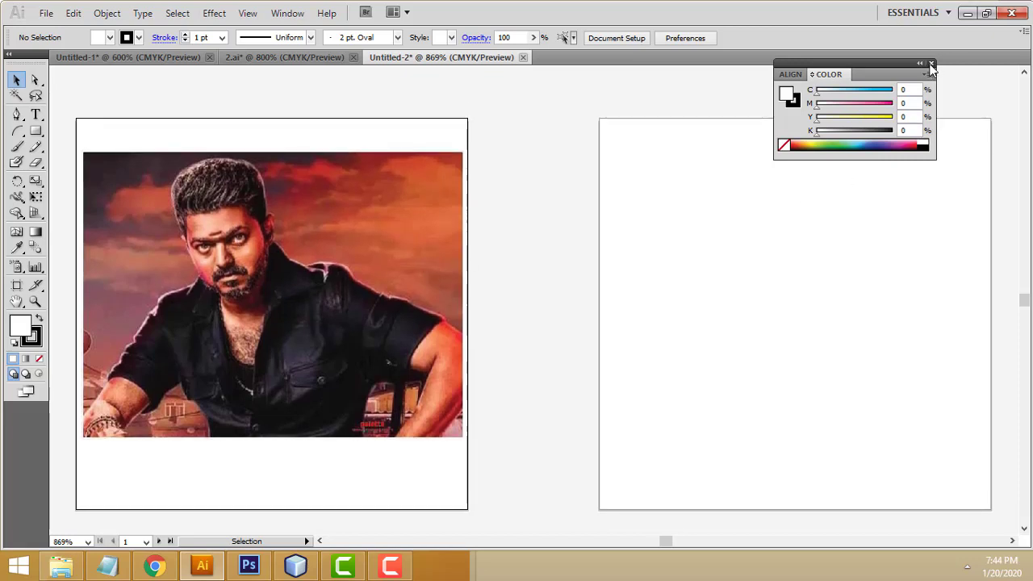
drag(923, 63, 943, 13)
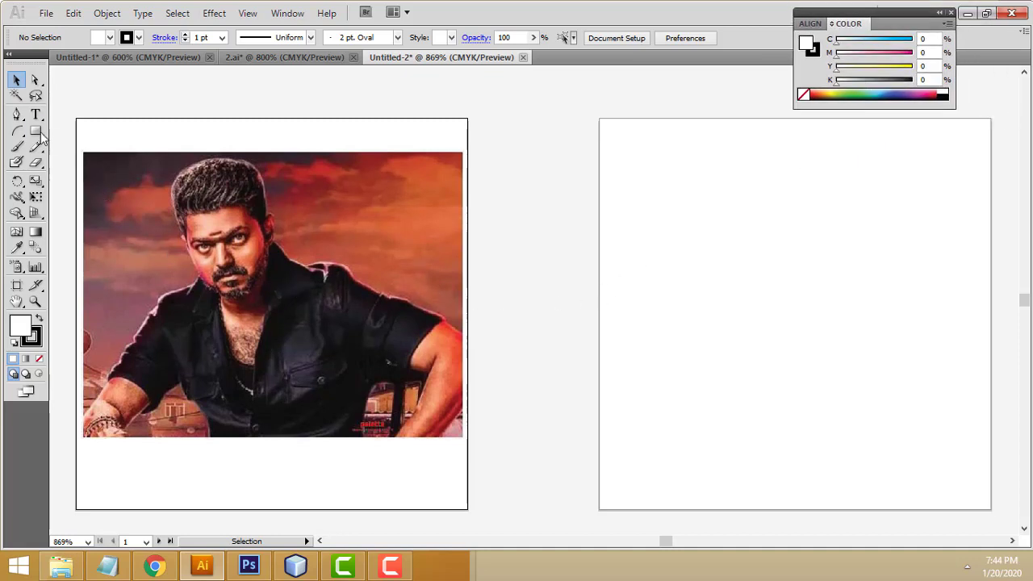
click(17, 115)
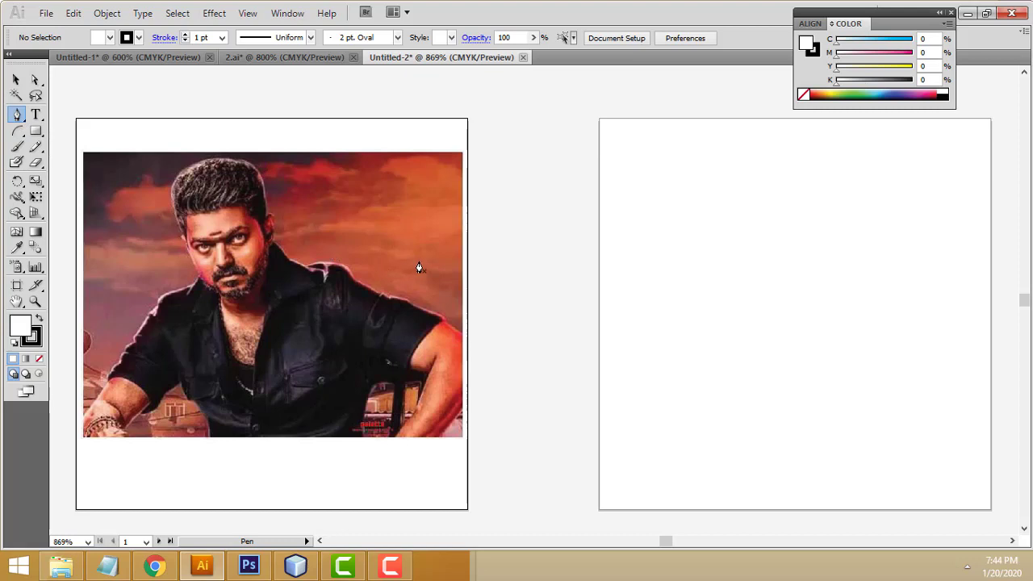
Zoom in, place the first Pen anchor at the hair edge, and set no fill with 0.1 pt stroke
key(ctrl+plus)
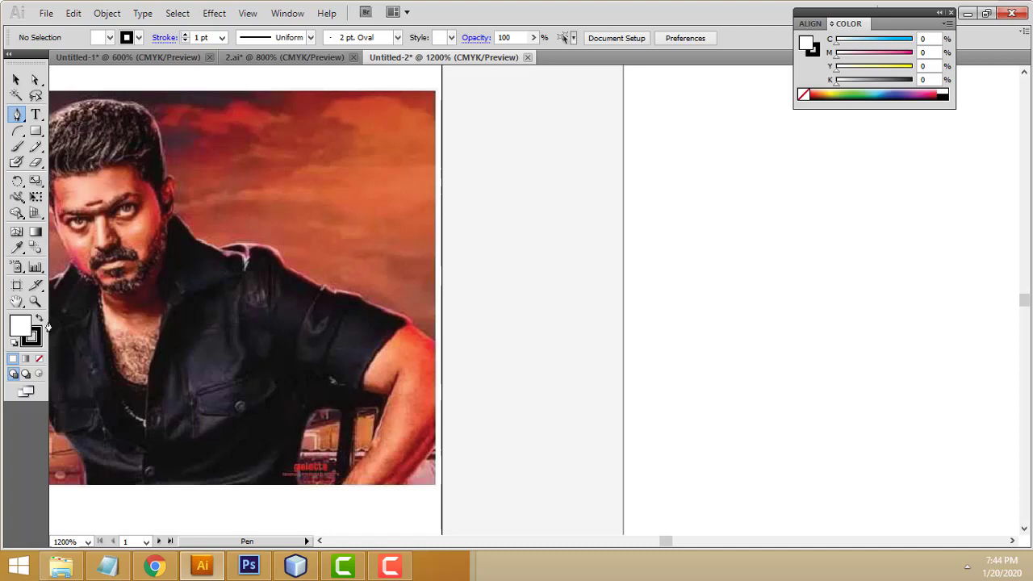
click(17, 302)
drag(147, 294, 370, 324)
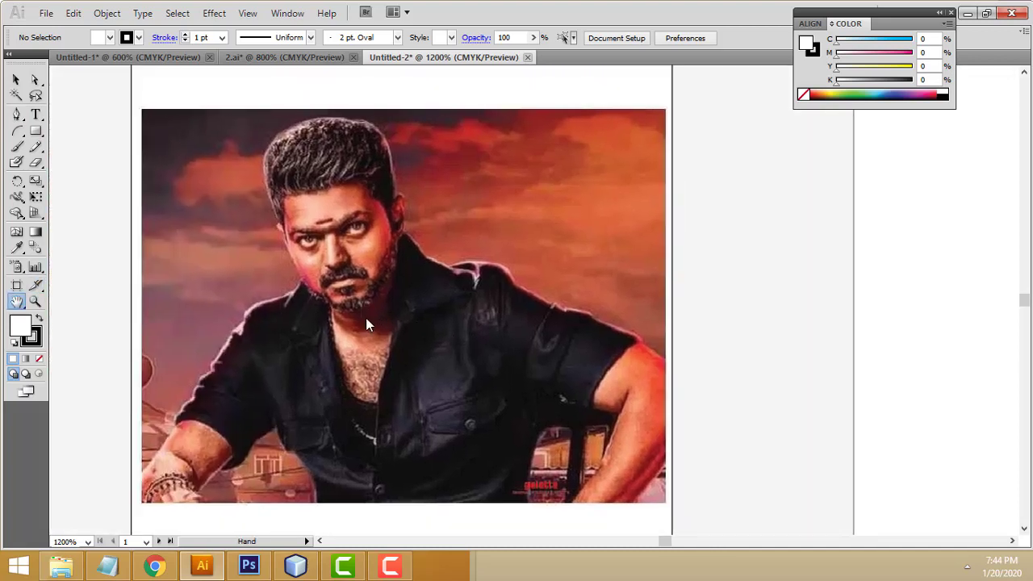
click(17, 114)
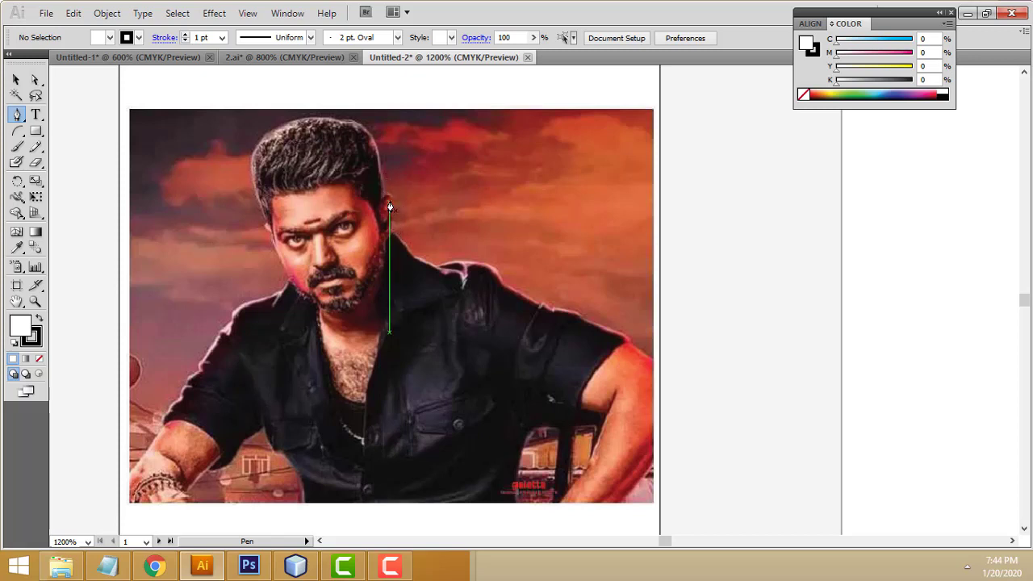
click(382, 201)
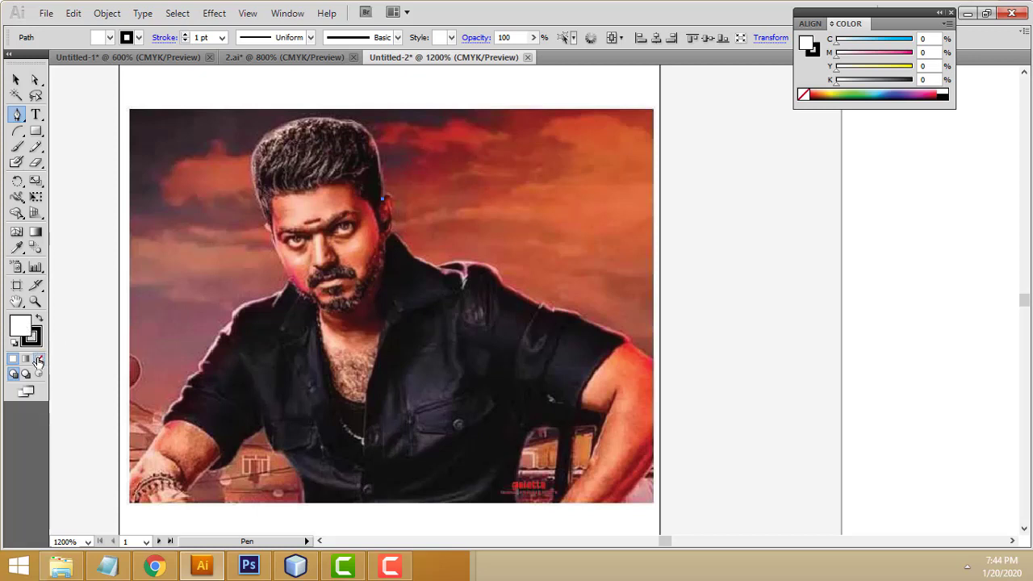
click(38, 361)
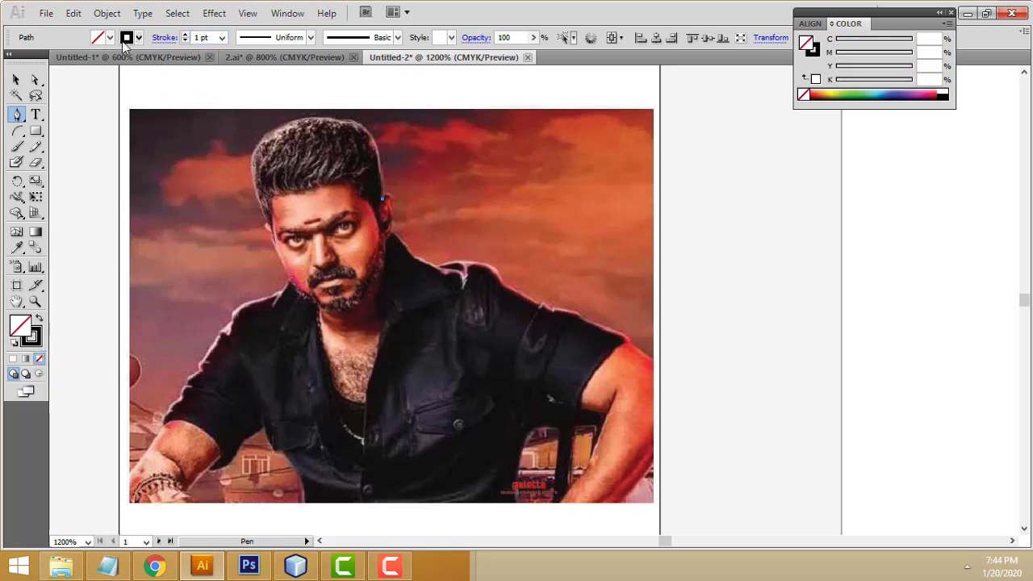
click(206, 37)
text(0.1)
key(Return)
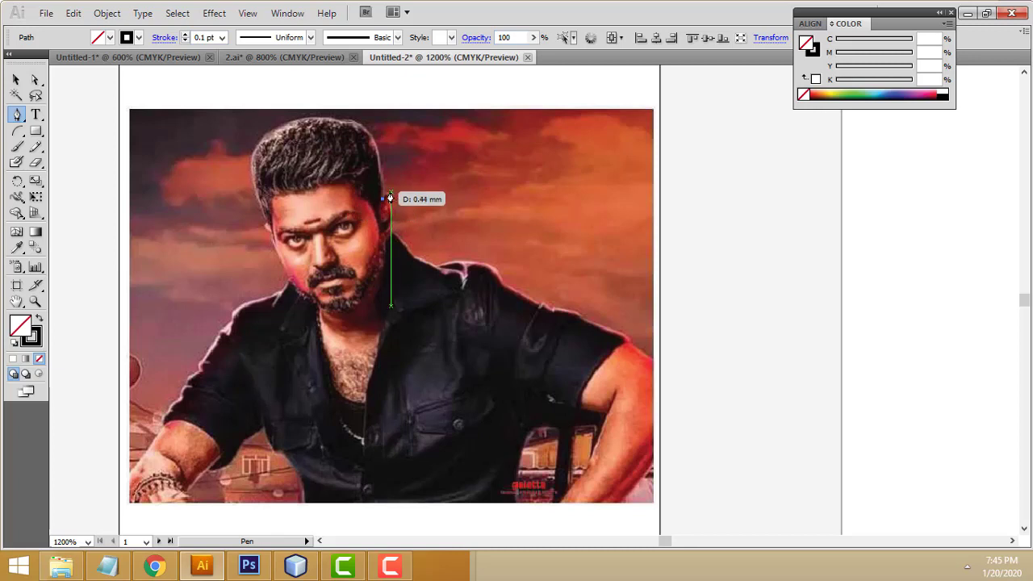
At 2400% zoom, place curved Pen anchors down the right temple, jaw and beard edge
click(389, 193)
drag(391, 194, 392, 237)
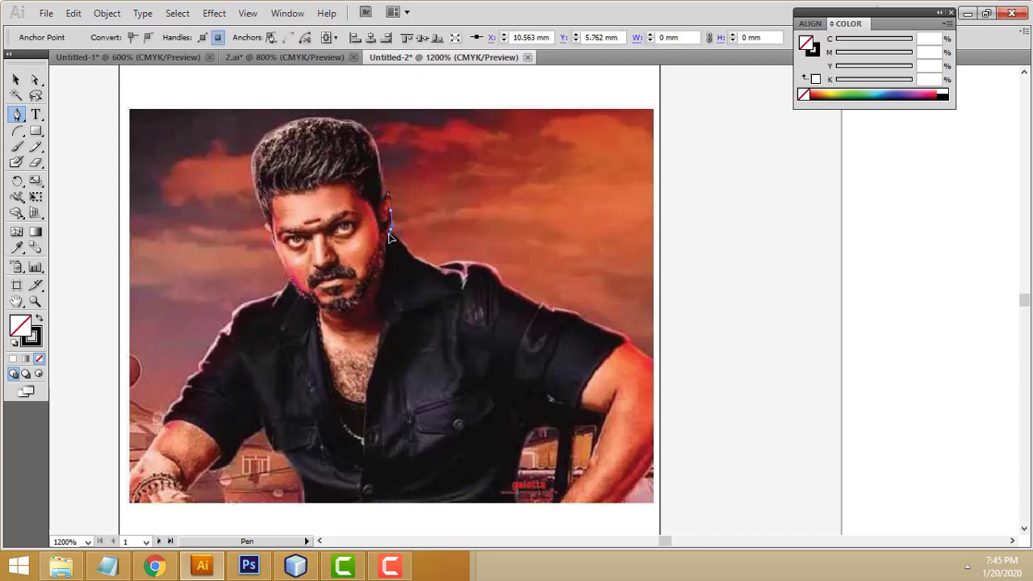
drag(392, 236, 481, 202)
key(ctrl+plus)
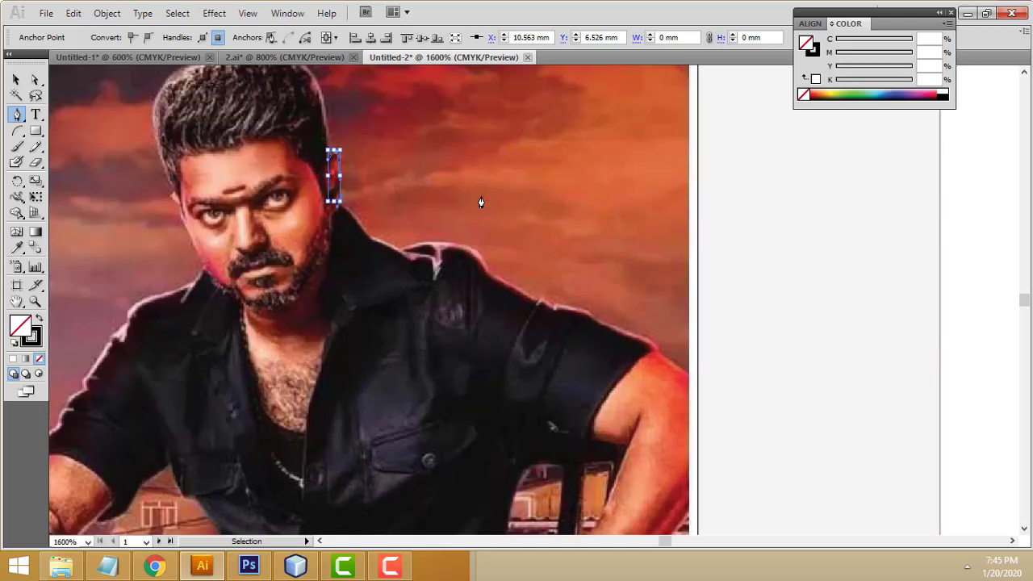
key(ctrl+plus)
mouse_move(175, 168)
mouse_down()
mouse_move(357, 269)
mouse_move(298, 242)
mouse_up()
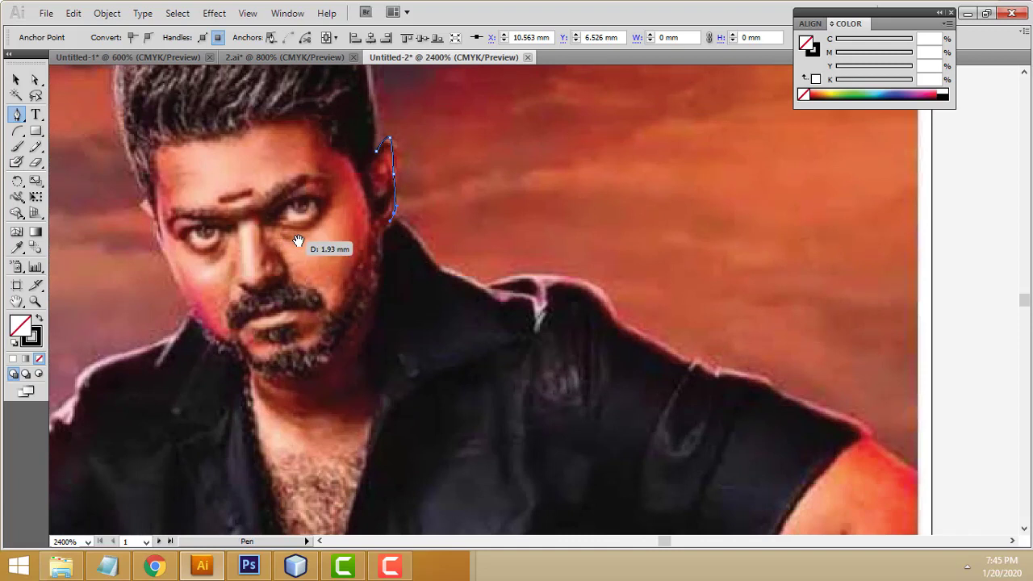
drag(395, 242, 396, 246)
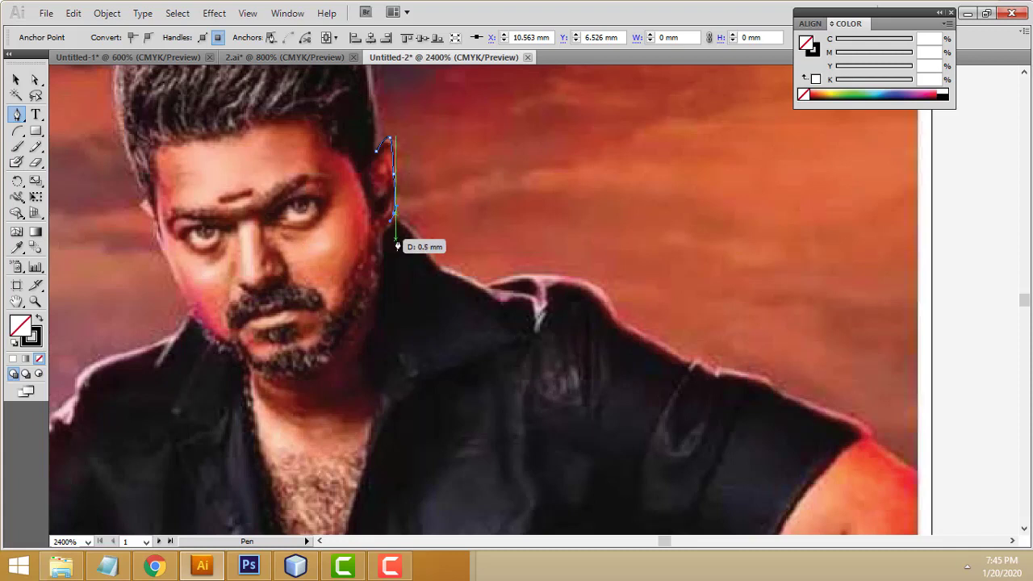
mouse_move(265, 296)
mouse_down()
mouse_move(335, 291)
mouse_move(298, 328)
mouse_up()
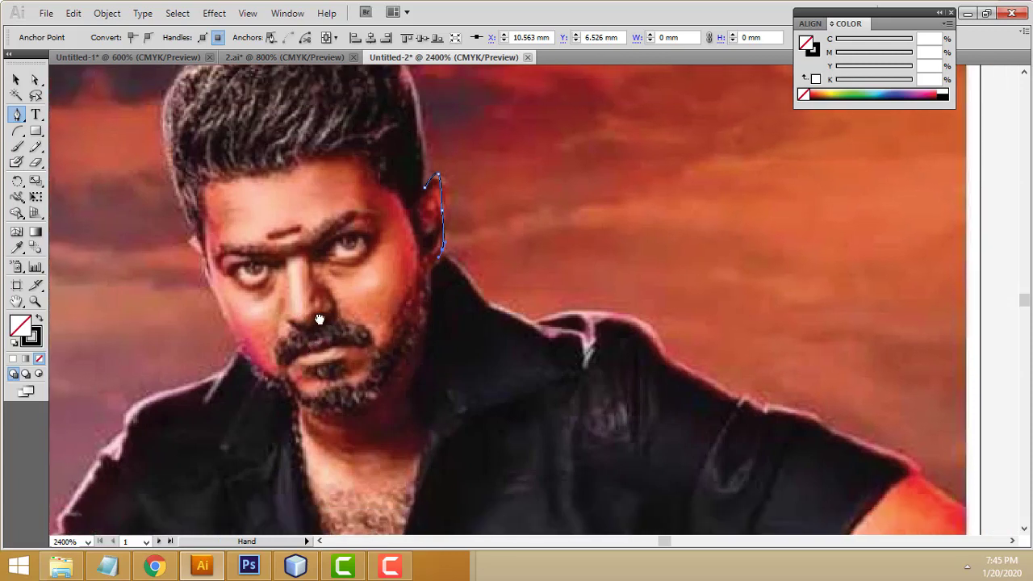
mouse_move(434, 257)
mouse_down()
mouse_move(436, 304)
mouse_move(436, 282)
mouse_up()
click(428, 275)
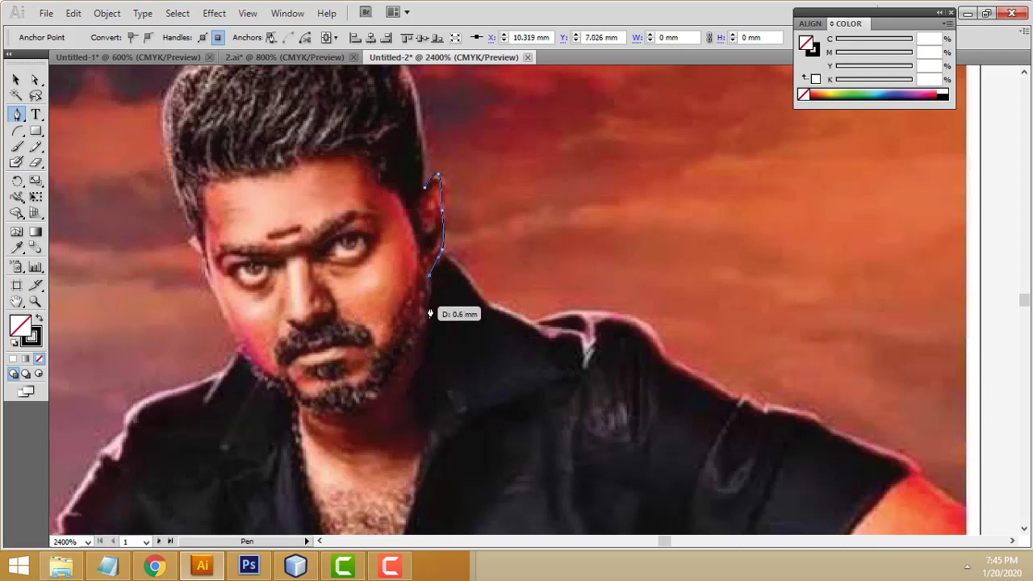
drag(432, 303, 427, 320)
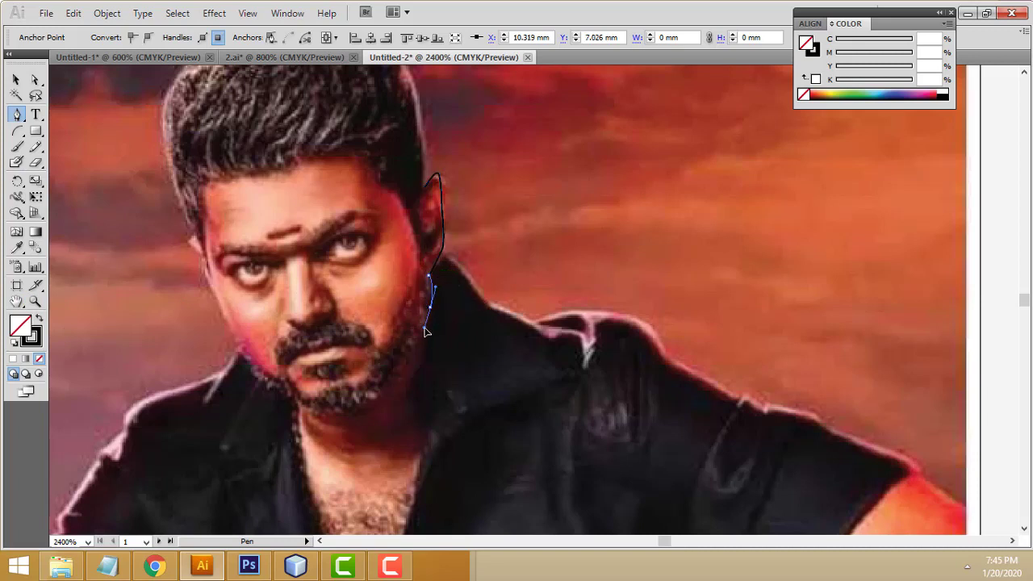
click(425, 327)
Continue the outline down the neck, around the collar opening, and up the left jaw to the temple
scroll(430, 380, down, 1)
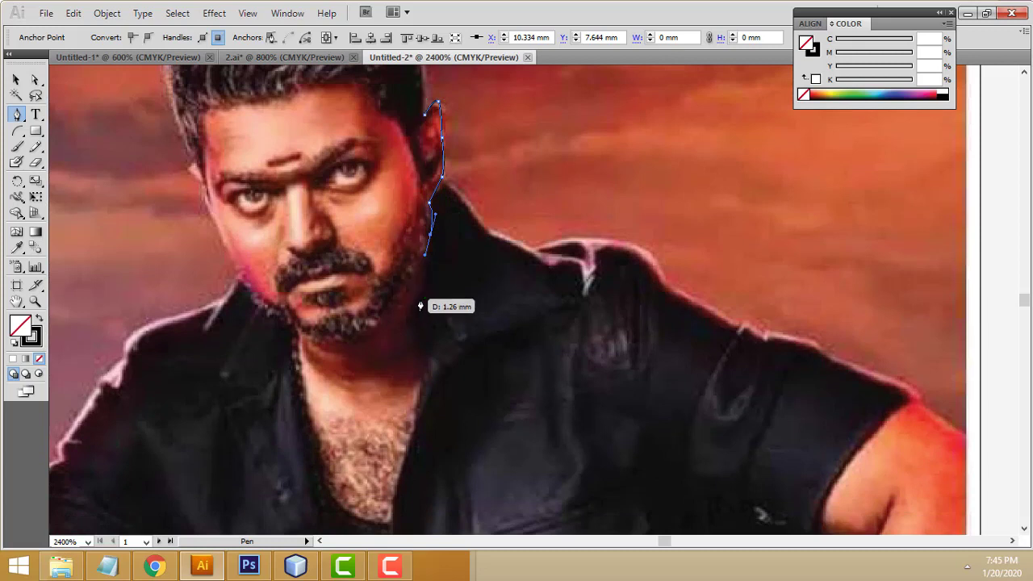
click(421, 293)
scroll(431, 302, down, 1)
drag(417, 311, 422, 336)
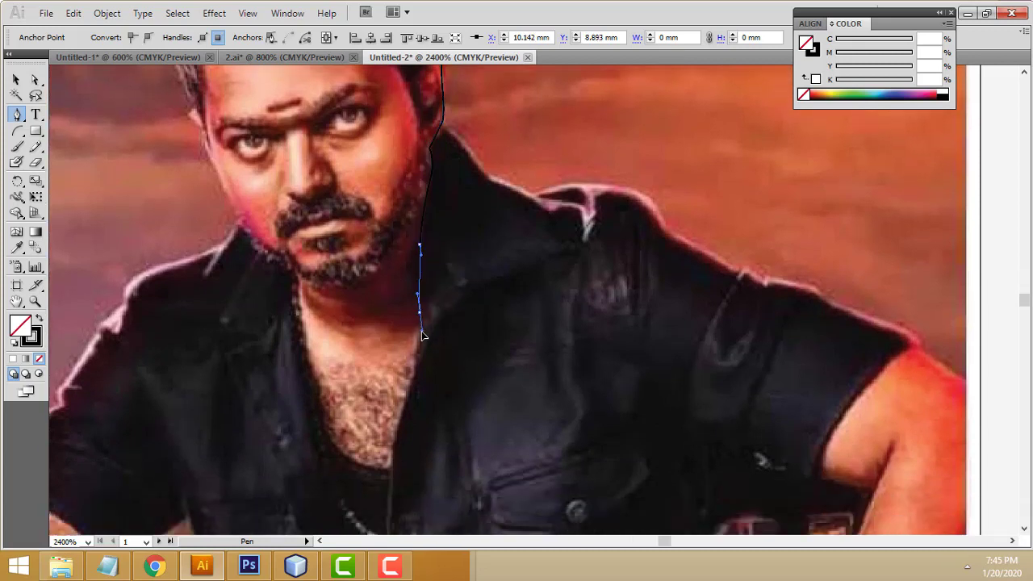
mouse_move(412, 380)
mouse_down()
mouse_move(383, 470)
mouse_move(343, 457)
mouse_up()
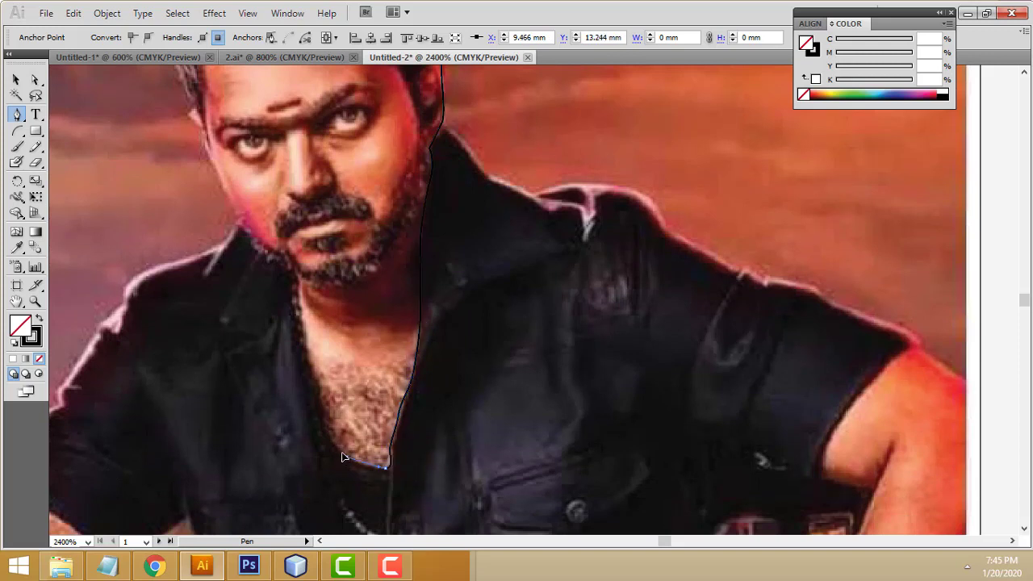
mouse_move(323, 420)
mouse_down()
mouse_move(301, 284)
mouse_move(245, 234)
mouse_up()
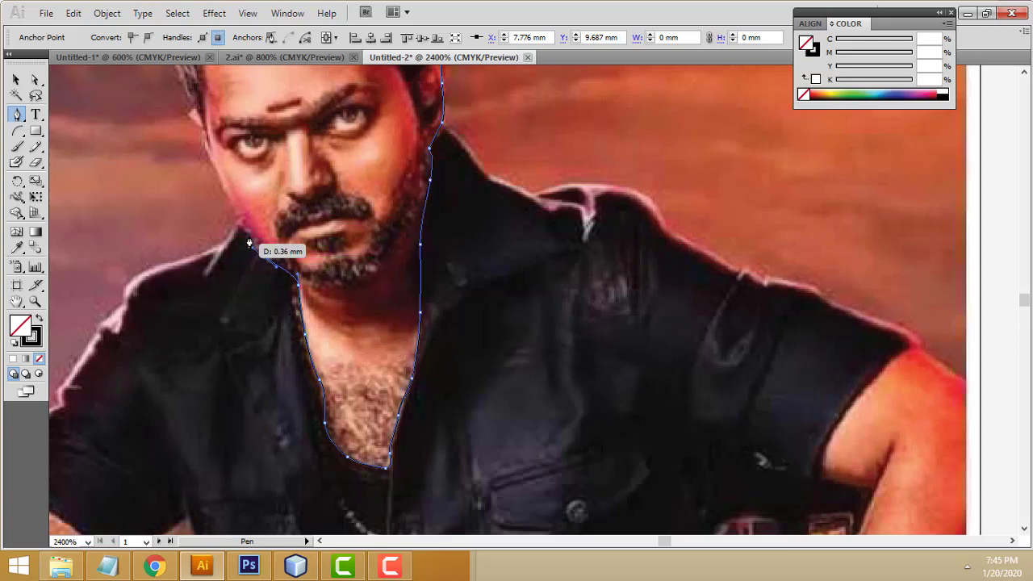
scroll(246, 235, up, 2)
drag(243, 297, 208, 213)
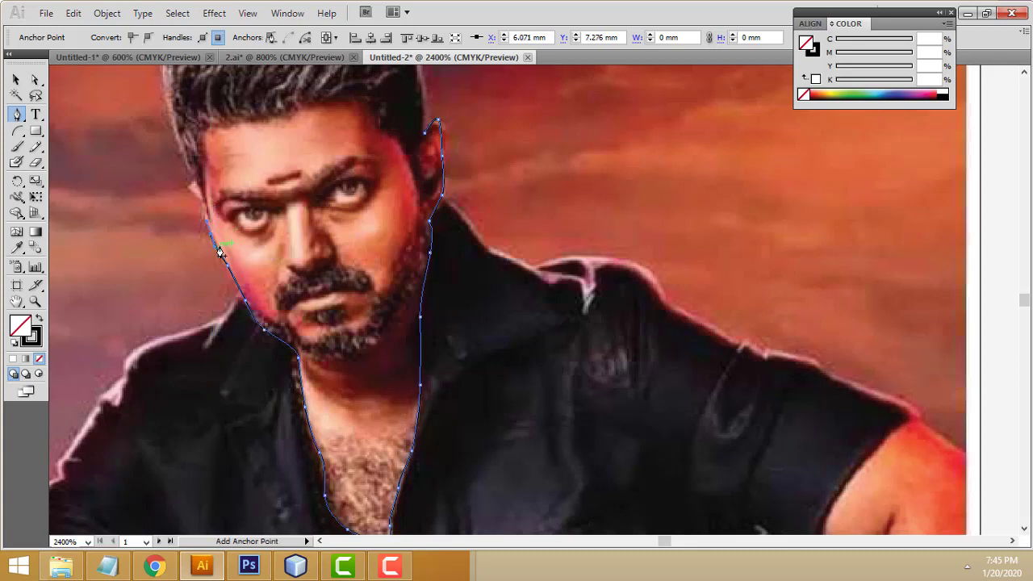
scroll(232, 292, up, 2)
drag(232, 291, 207, 268)
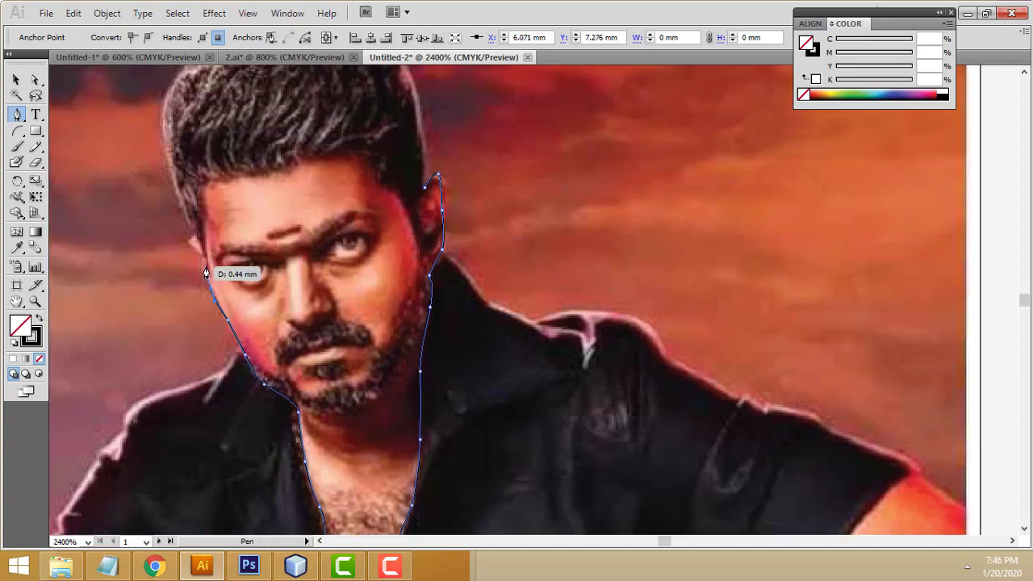
ctrl+click(205, 265)
Curve the outline from the left temple across the forehead hairline toward the right ear
mouse_move(209, 271)
mouse_down()
mouse_move(201, 189)
mouse_move(279, 184)
mouse_move(297, 158)
mouse_move(370, 159)
mouse_move(393, 191)
mouse_move(417, 265)
mouse_move(420, 194)
mouse_up()
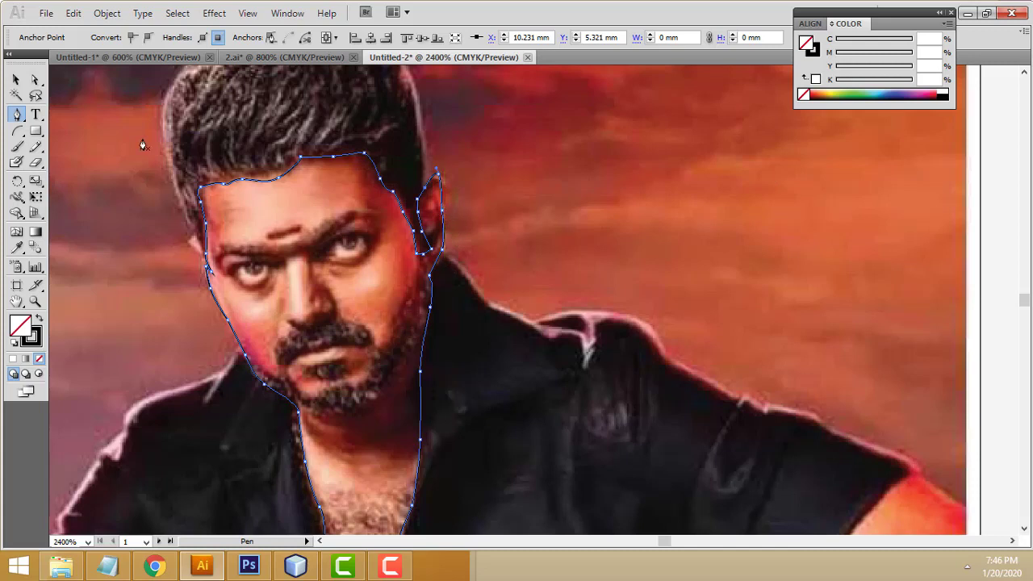
Adjust the anchor near the right ear, zoom out, and select the closed face outline
click(35, 80)
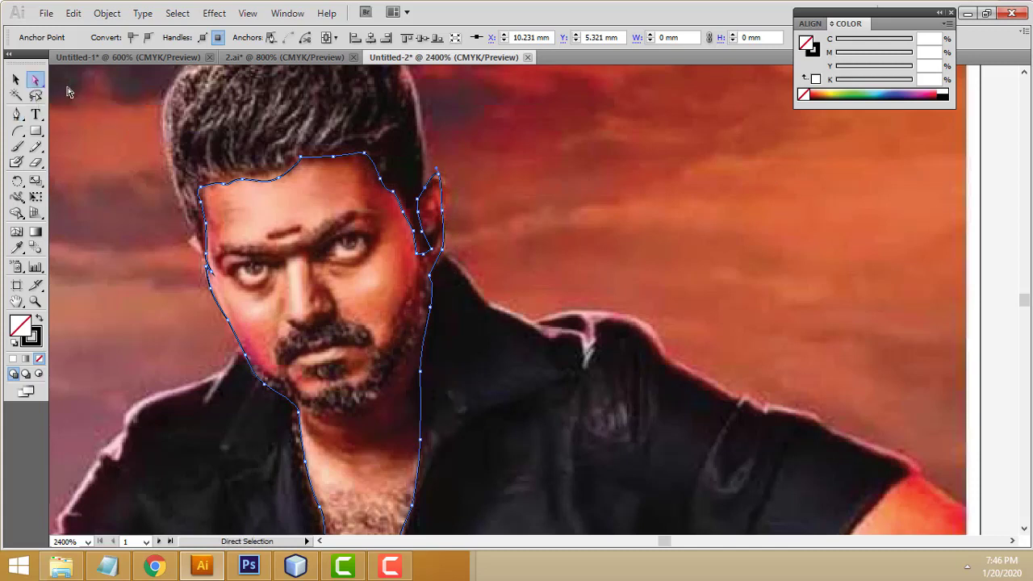
drag(452, 218, 444, 212)
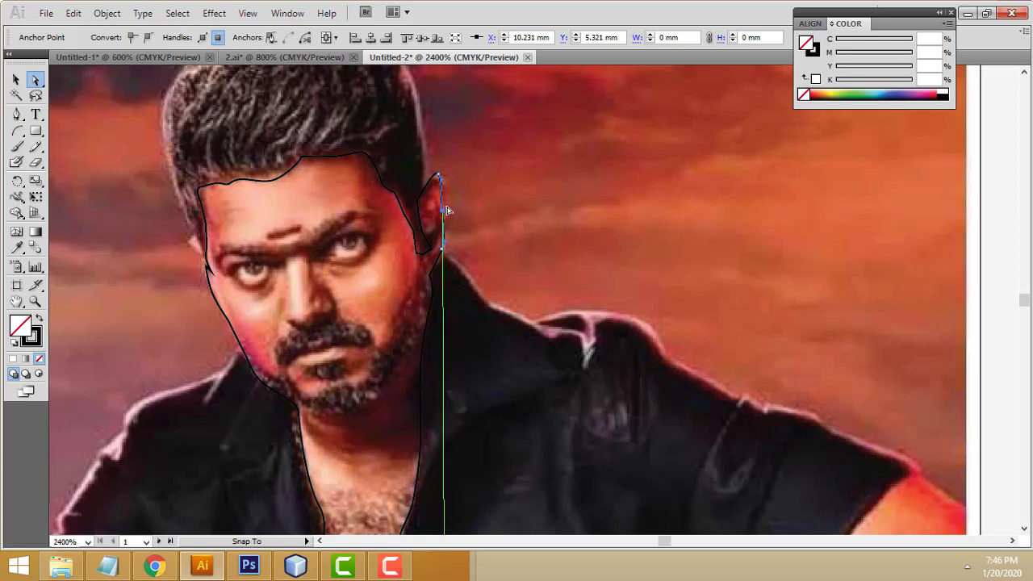
click(558, 204)
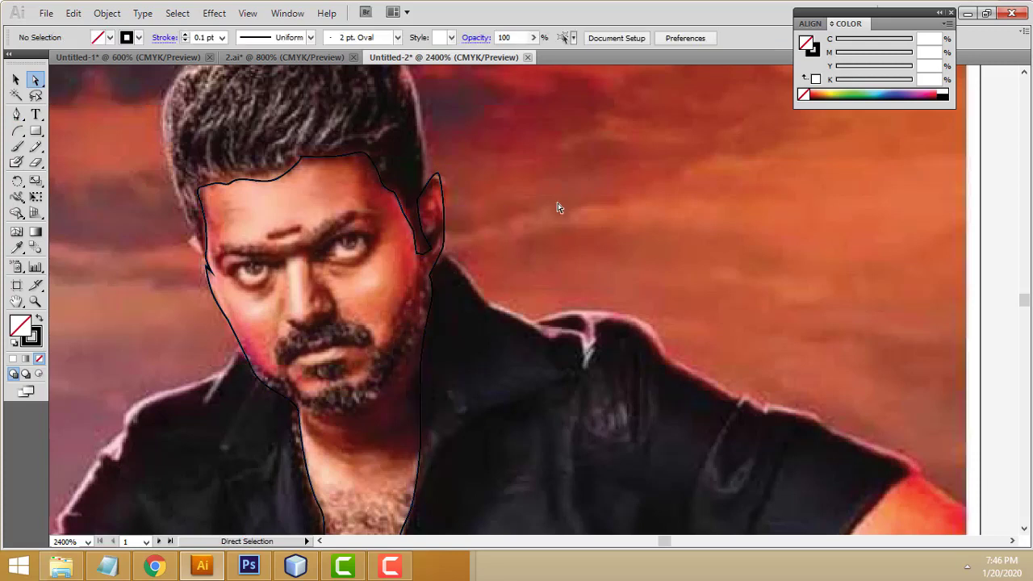
scroll(434, 234, up, 1)
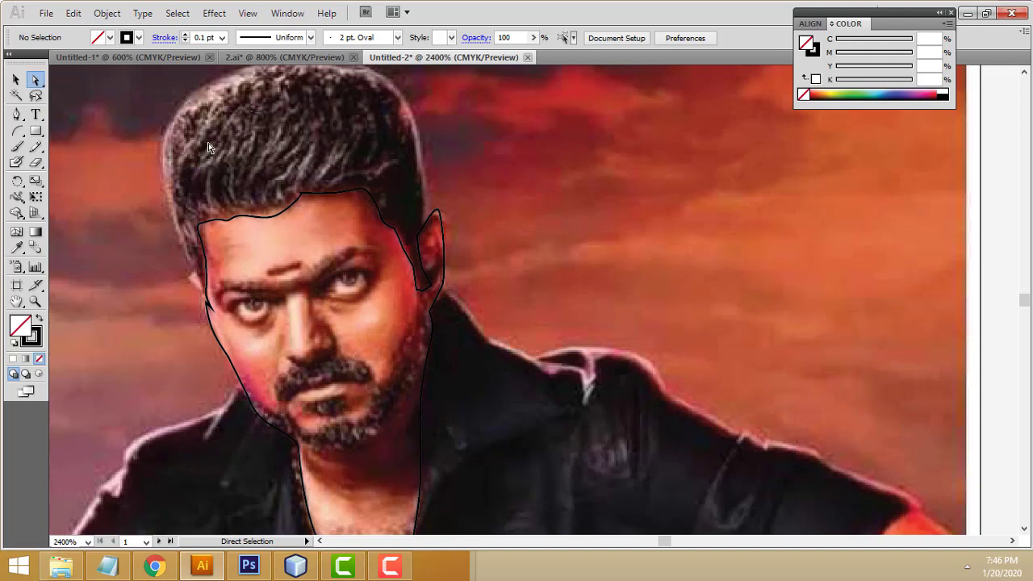
key(ctrl+minus)
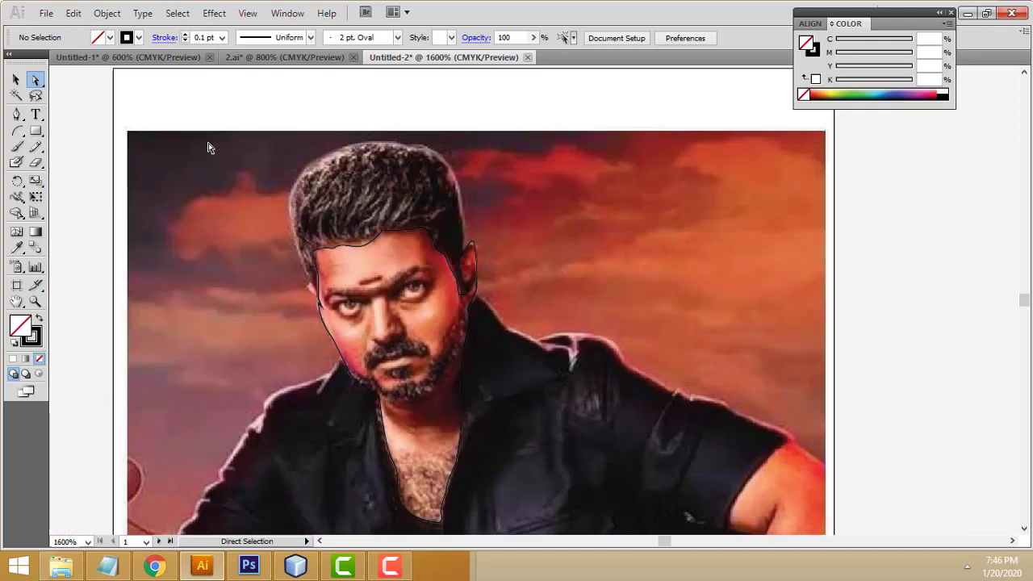
scroll(339, 216, down, 2)
scroll(339, 217, right, 4)
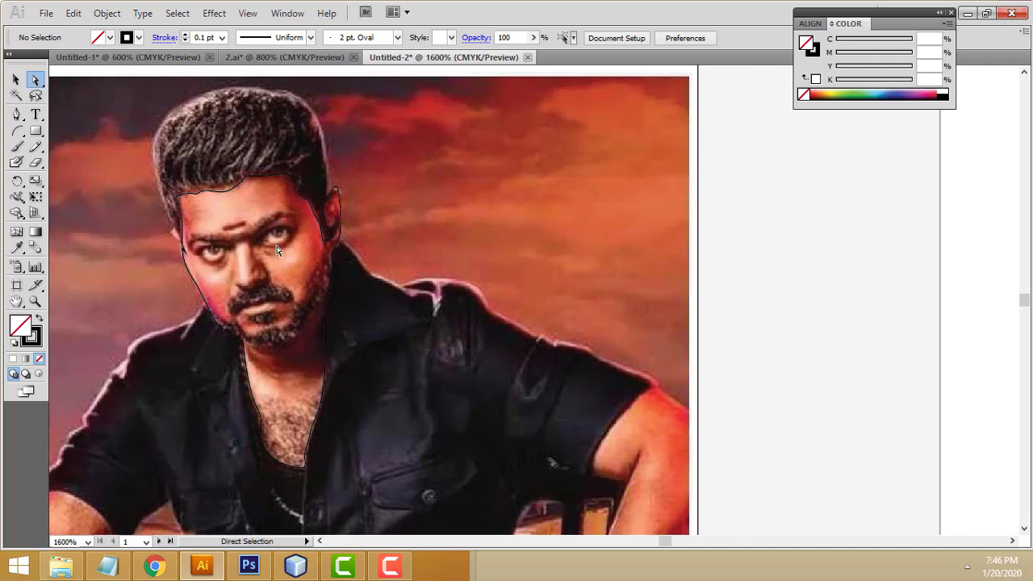
click(17, 80)
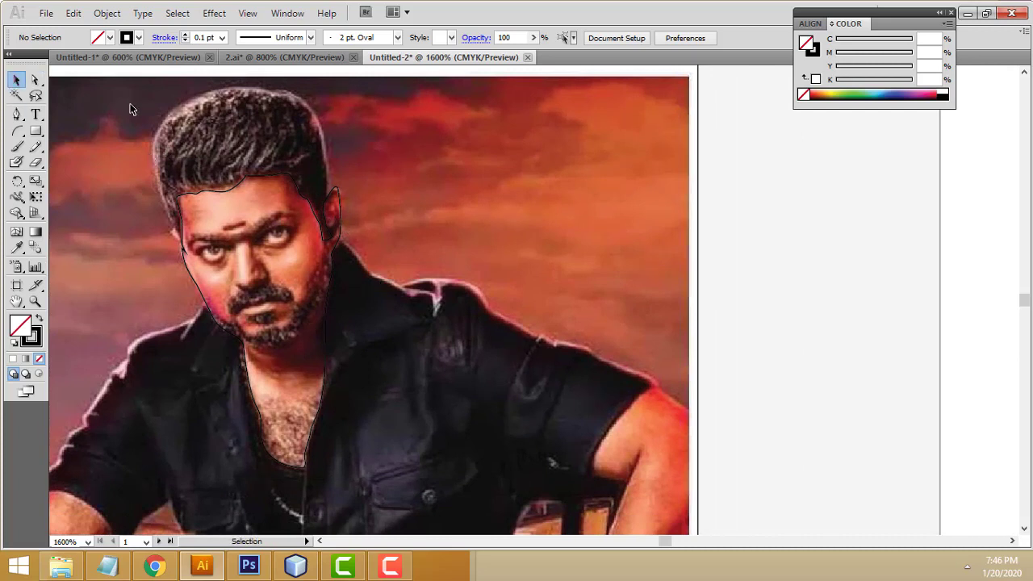
drag(168, 145, 260, 308)
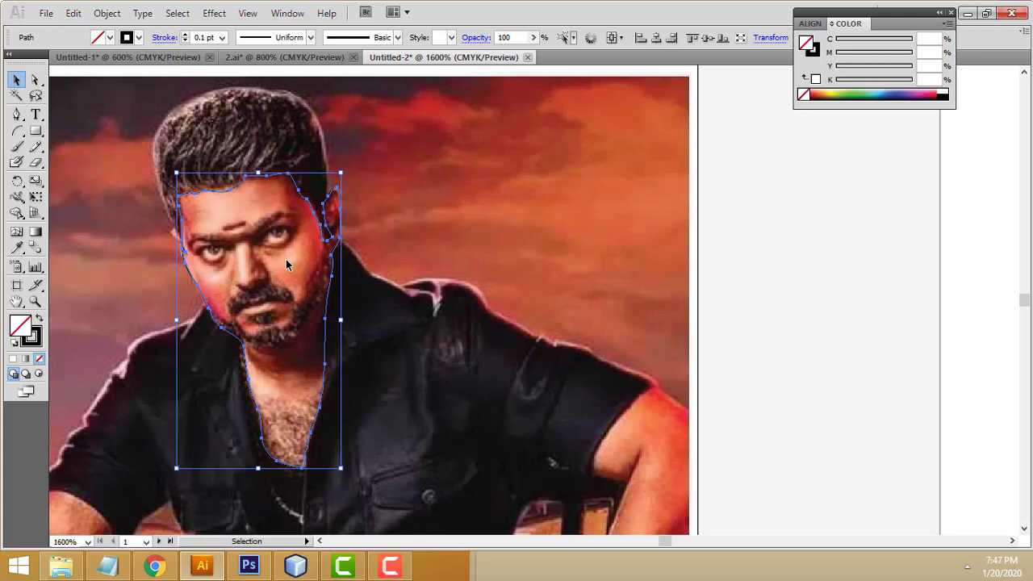
Cut the face outline from the photo and paste it onto the second artboard
click(73, 13)
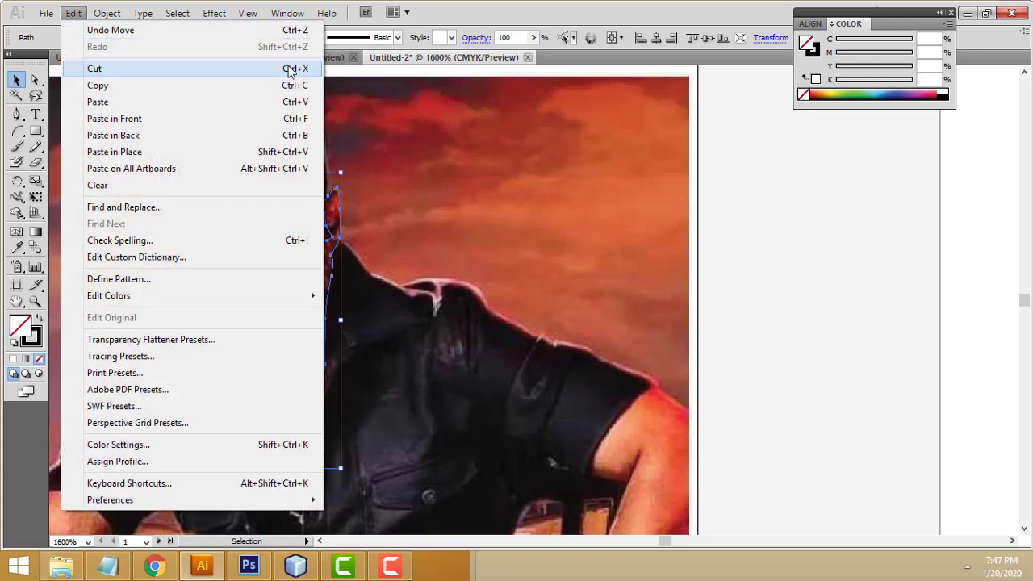
click(456, 112)
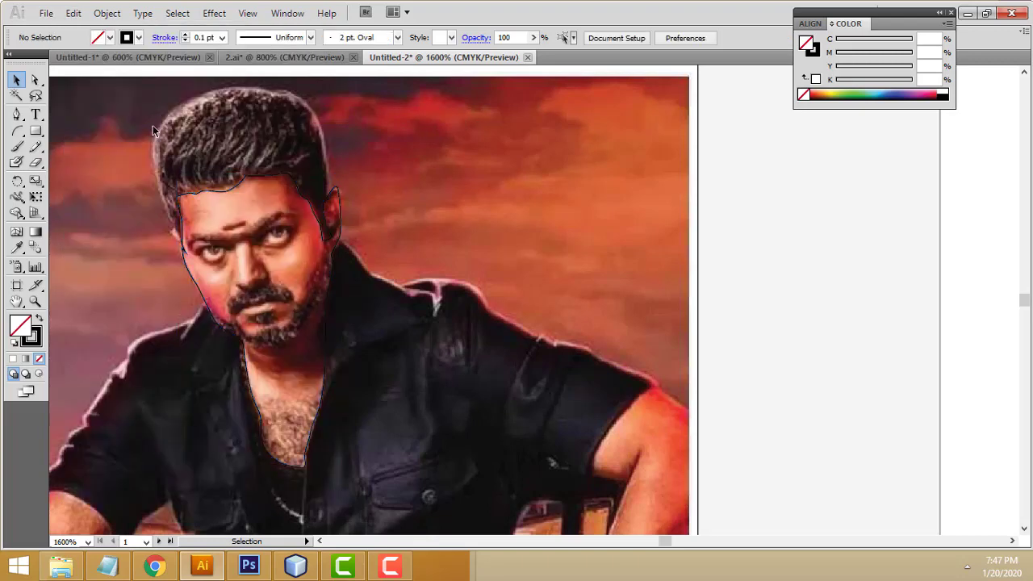
drag(144, 123, 391, 437)
click(392, 437)
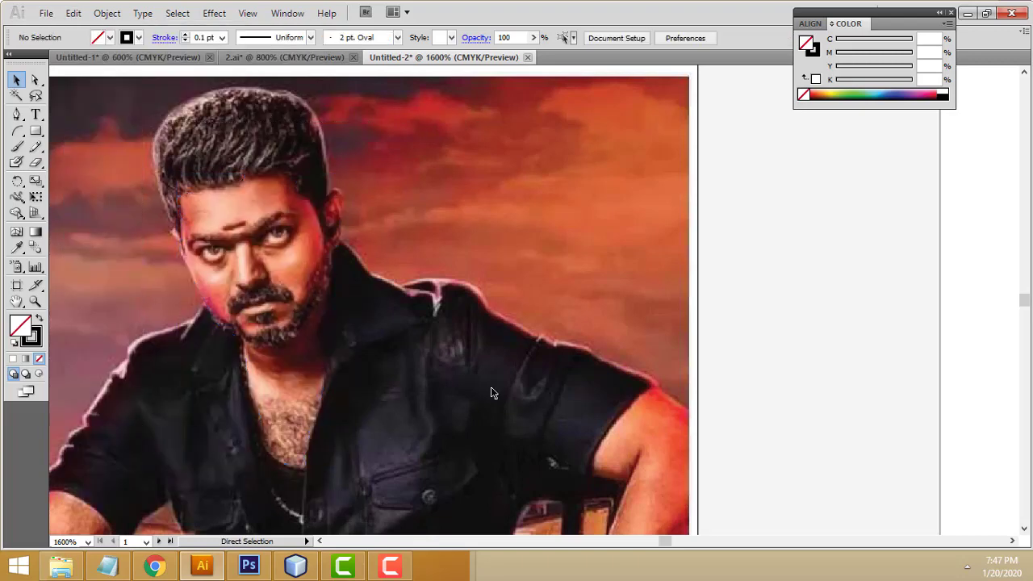
drag(491, 387, 225, 386)
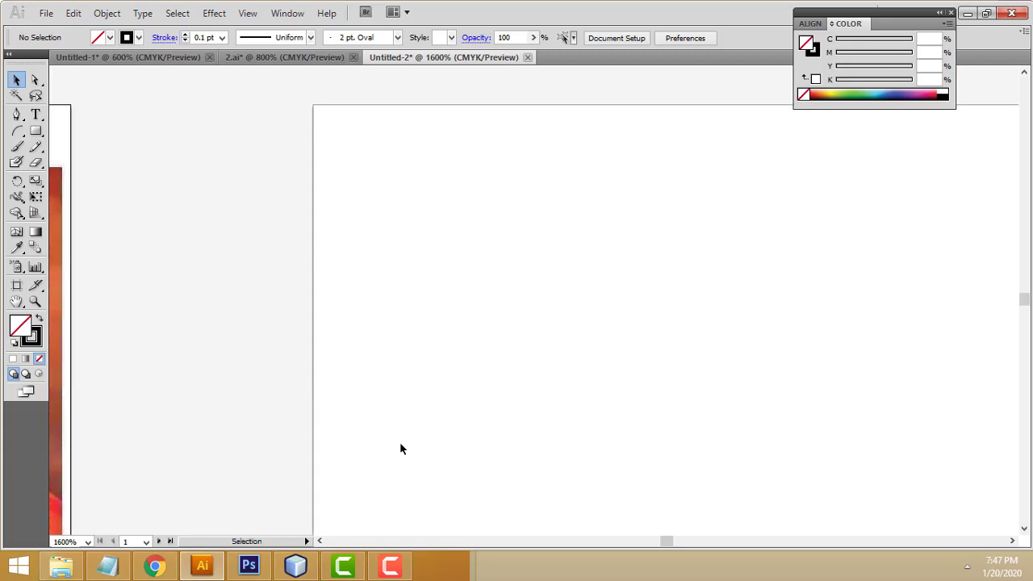
click(500, 321)
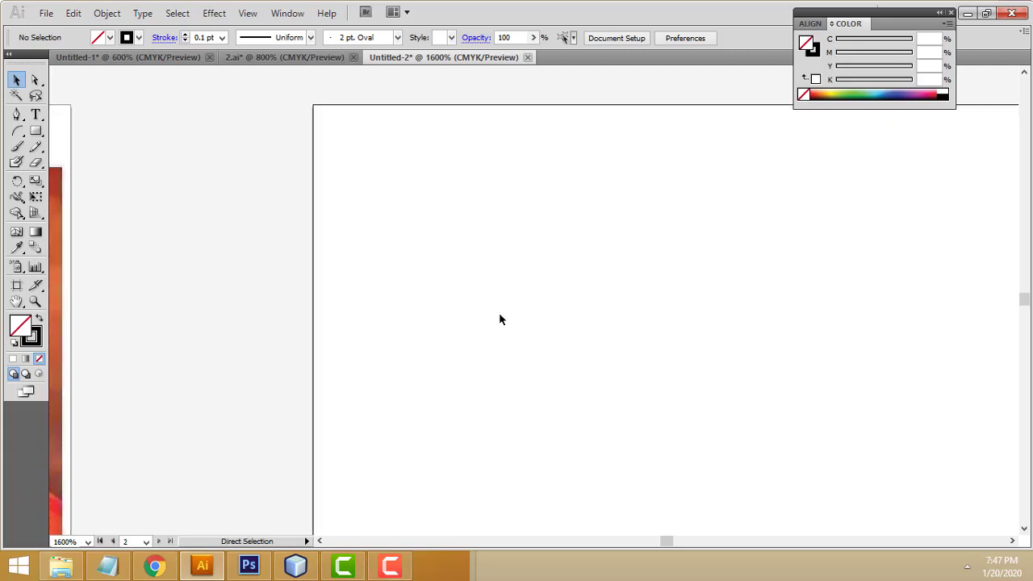
key(ctrl+v)
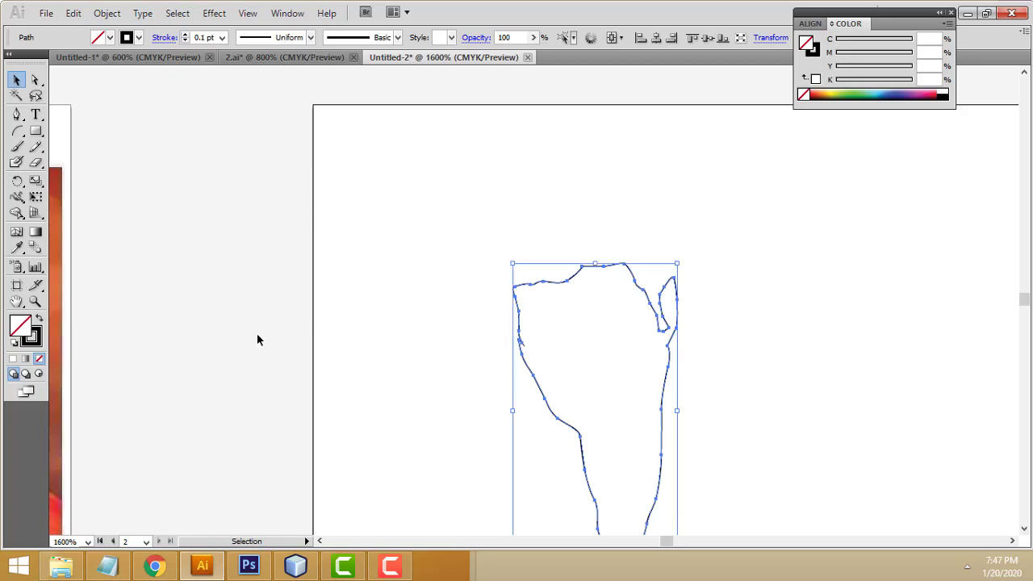
click(257, 334)
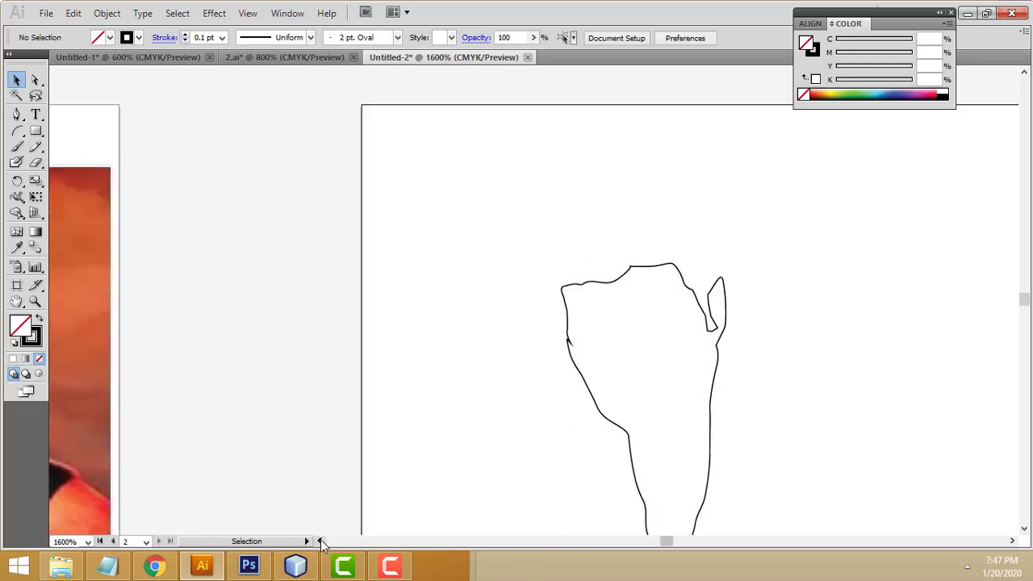
mouse_move(335, 548)
mouse_down()
mouse_move(285, 317)
mouse_move(410, 316)
mouse_move(382, 312)
mouse_up()
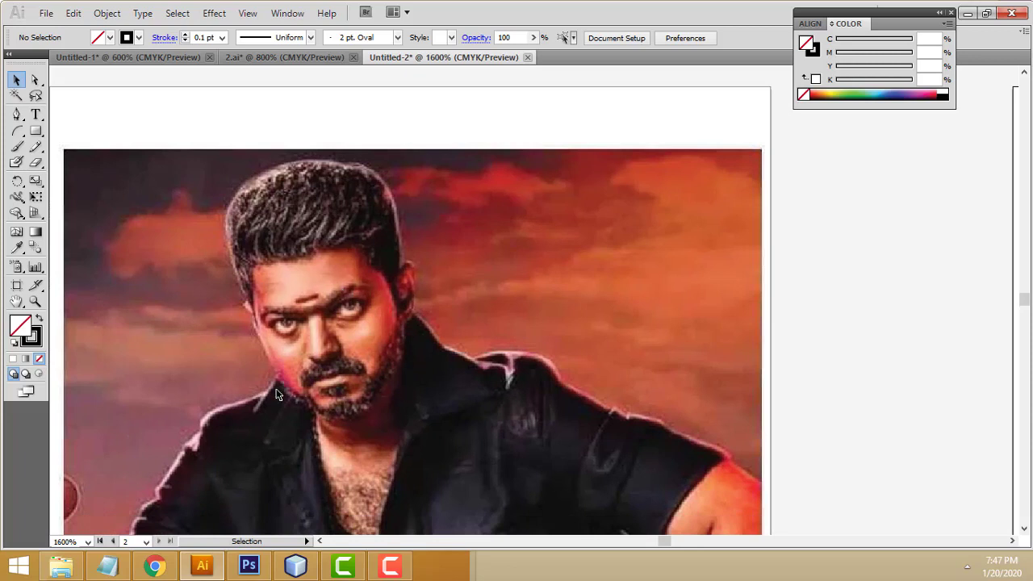
Trace the hair with Pen anchors from the side of the head, over the top and under the eyes
mouse_move(947, 357)
mouse_down()
mouse_move(583, 361)
mouse_move(642, 373)
mouse_move(548, 355)
mouse_up()
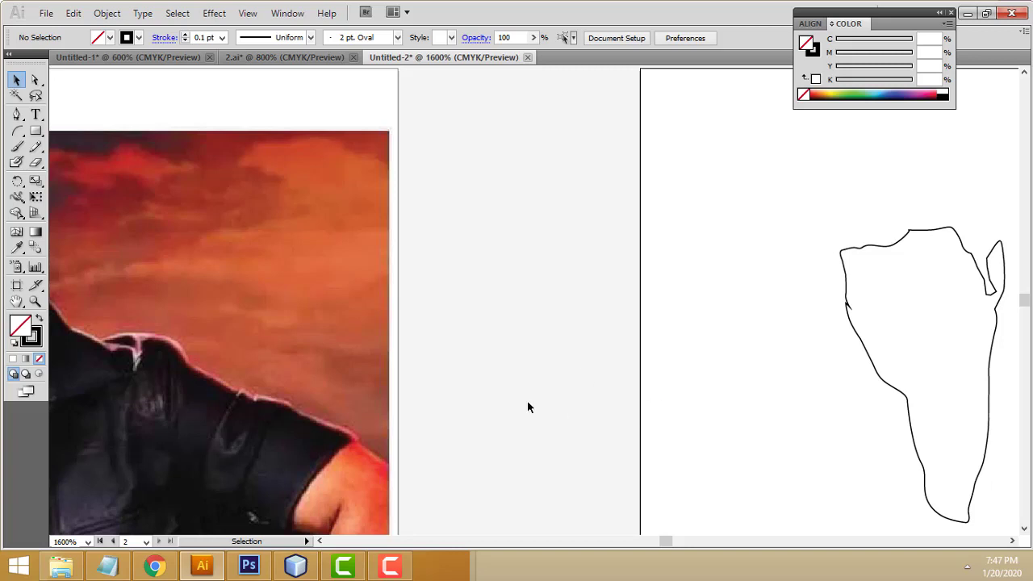
mouse_move(310, 356)
mouse_down()
mouse_move(493, 344)
mouse_move(524, 353)
mouse_up()
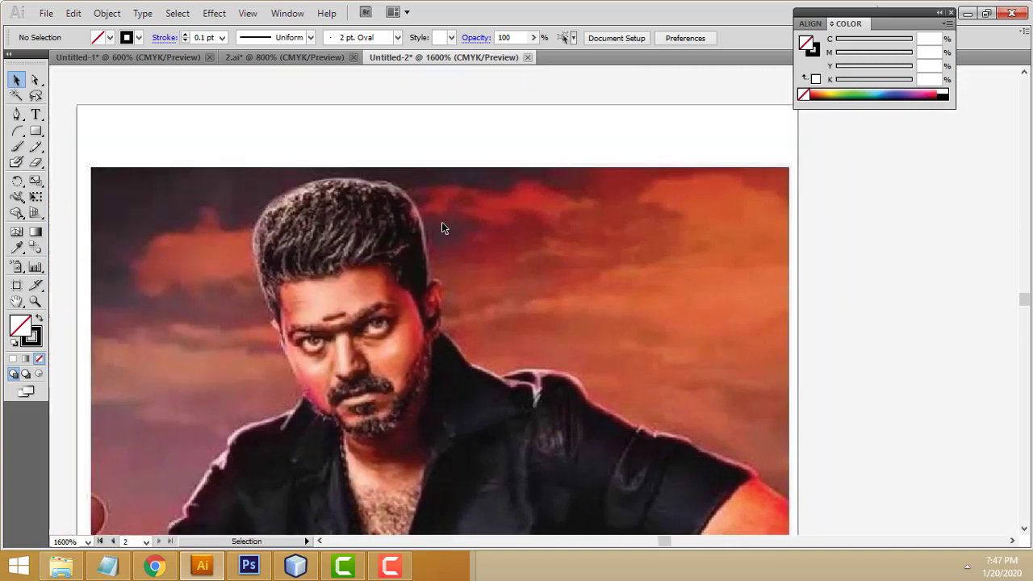
click(16, 114)
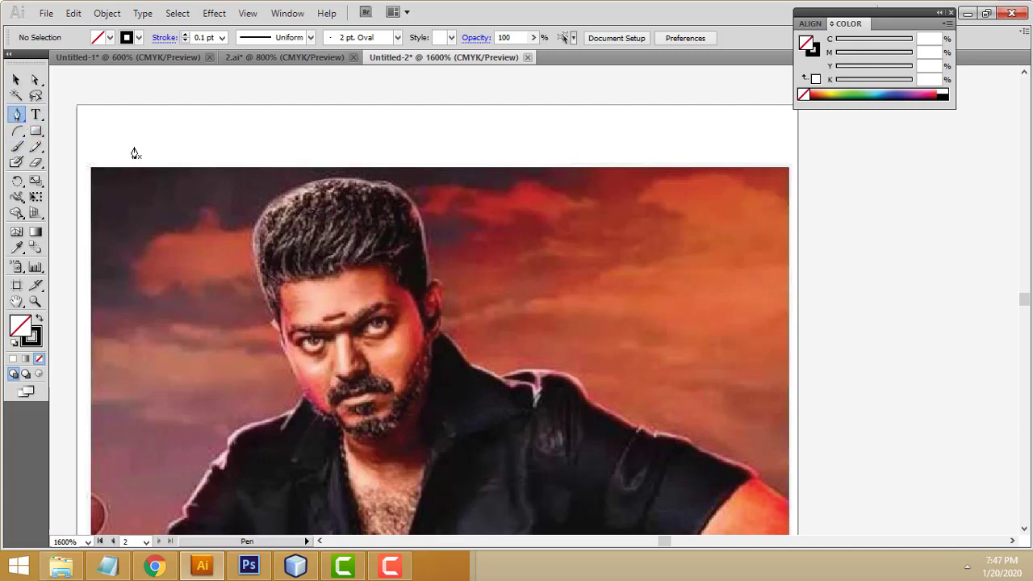
click(429, 288)
drag(424, 227, 430, 246)
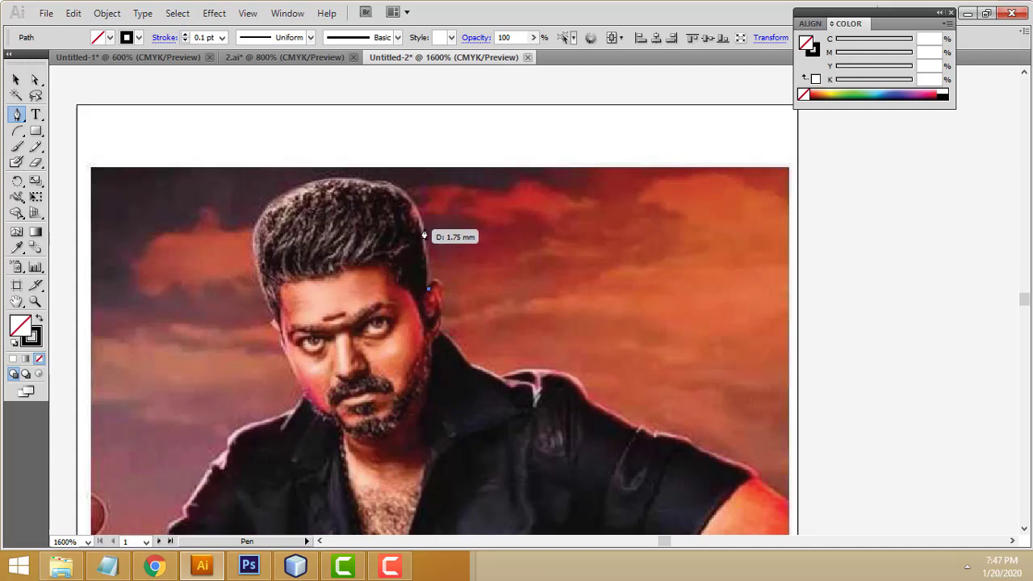
mouse_move(406, 183)
mouse_down()
mouse_move(306, 185)
mouse_move(330, 184)
mouse_move(260, 224)
mouse_move(280, 339)
mouse_move(339, 345)
mouse_up()
click(408, 313)
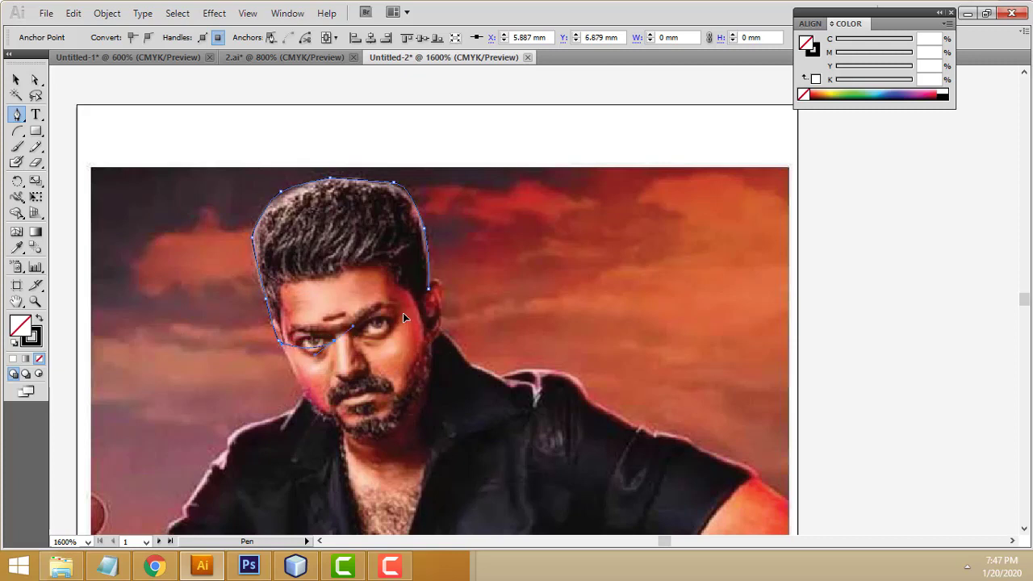
drag(429, 289, 430, 290)
Select the traced hair path and cut it from the photo
click(15, 79)
drag(203, 138, 477, 393)
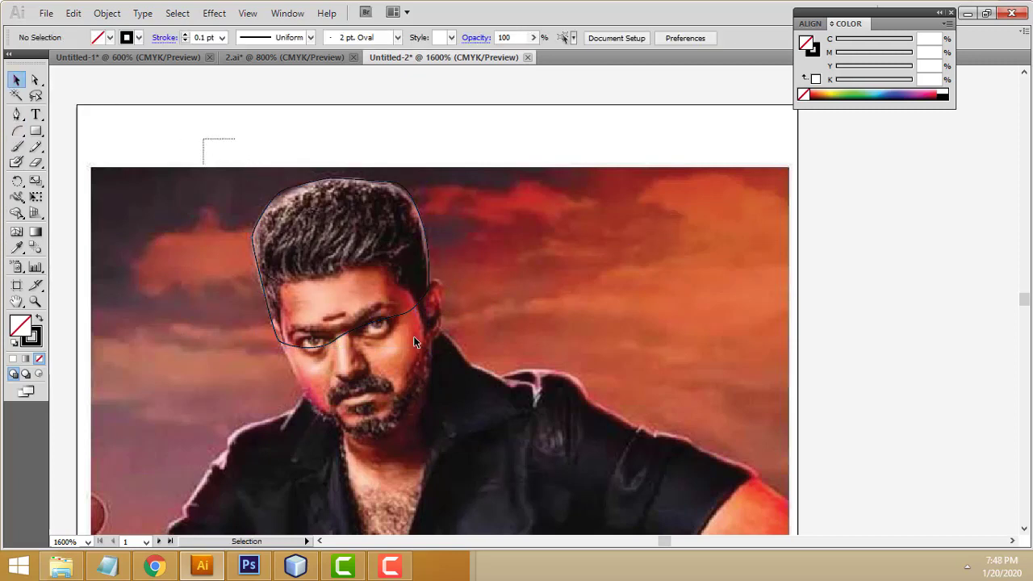
click(476, 386)
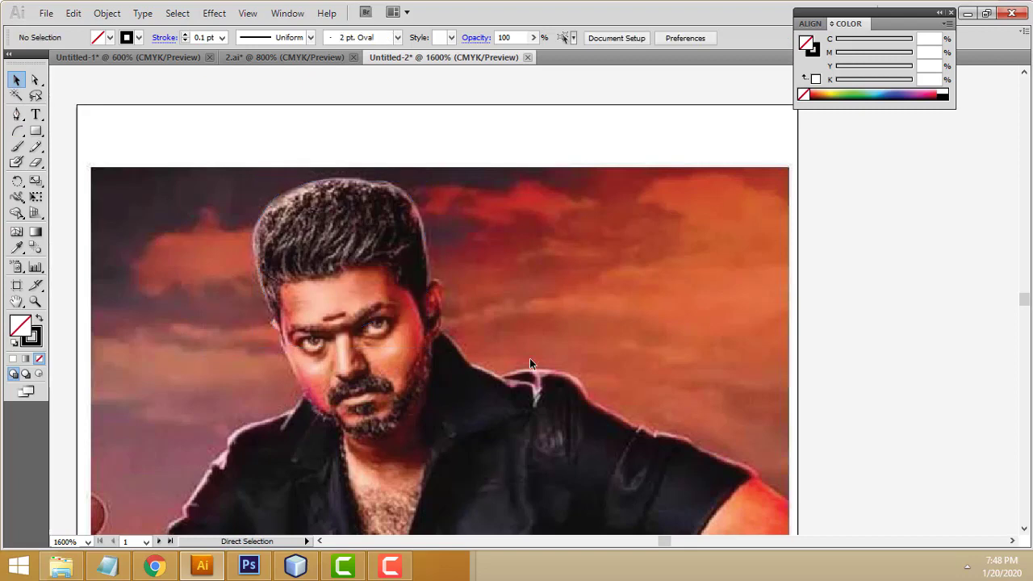
Paste the hair outline onto the second artboard, reselect it, and open the fill Color Picker
scroll(515, 305, right, 5)
drag(516, 304, 243, 330)
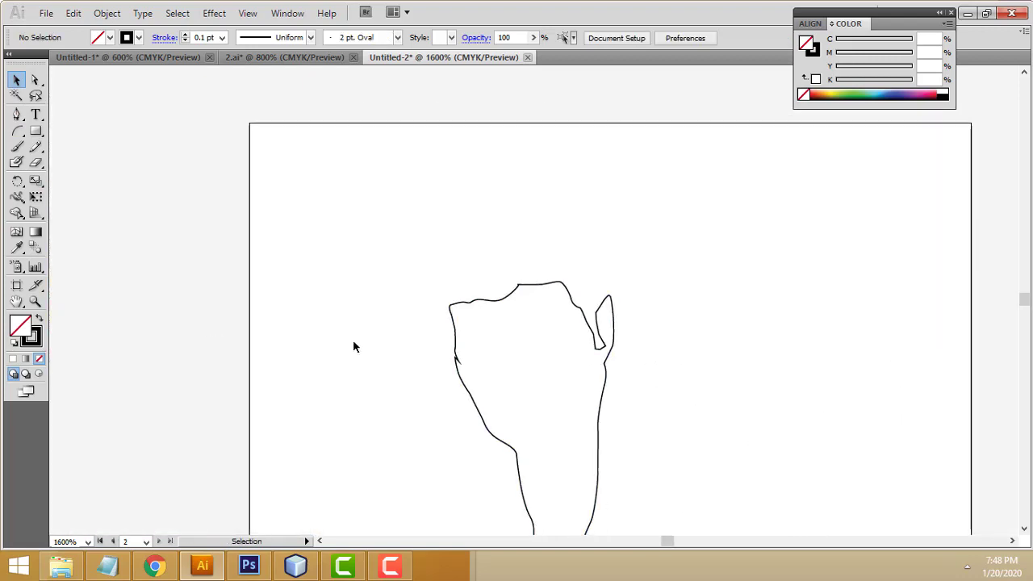
key(ctrl+v)
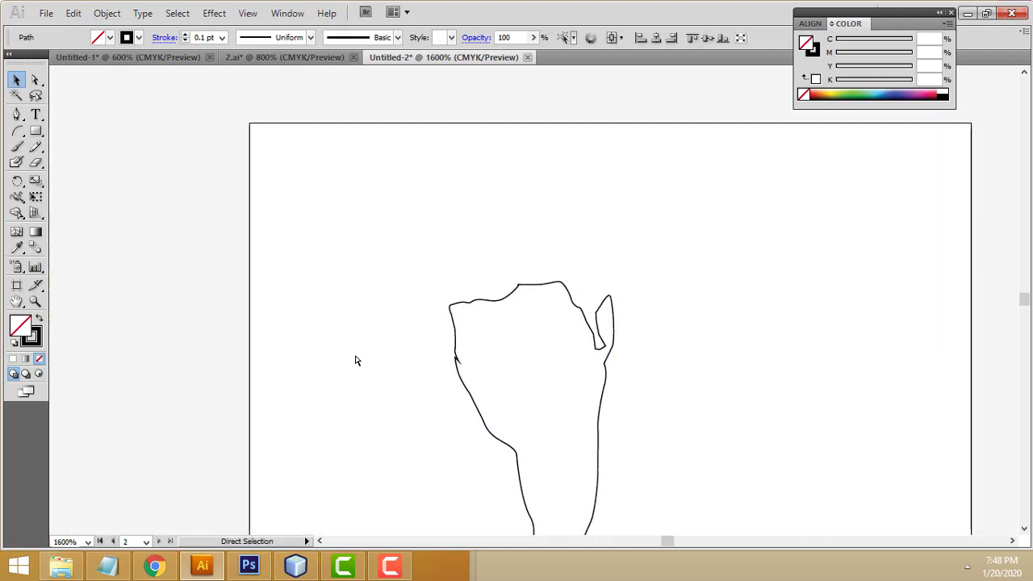
key(v)
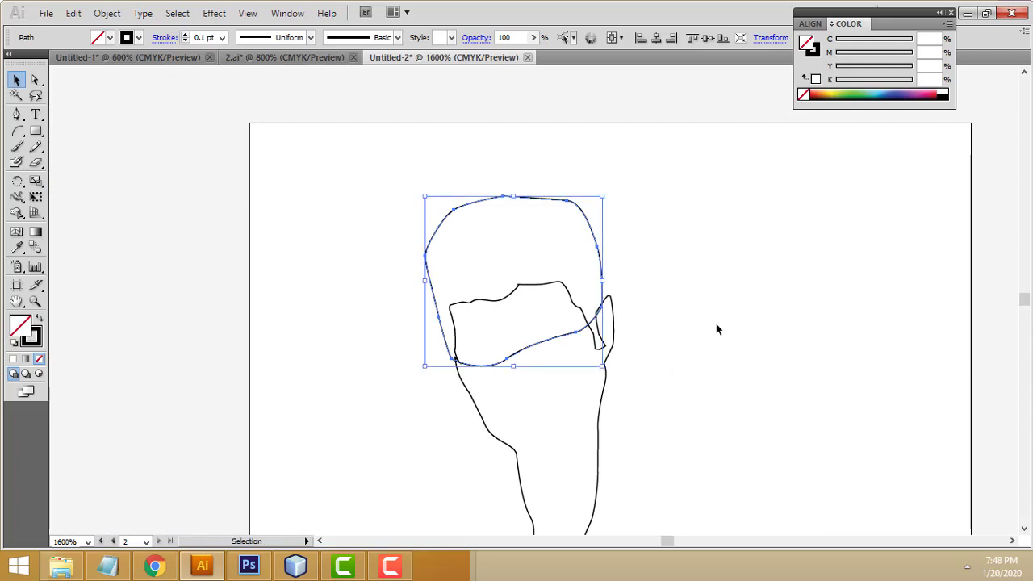
click(716, 323)
scroll(699, 351, down, 3)
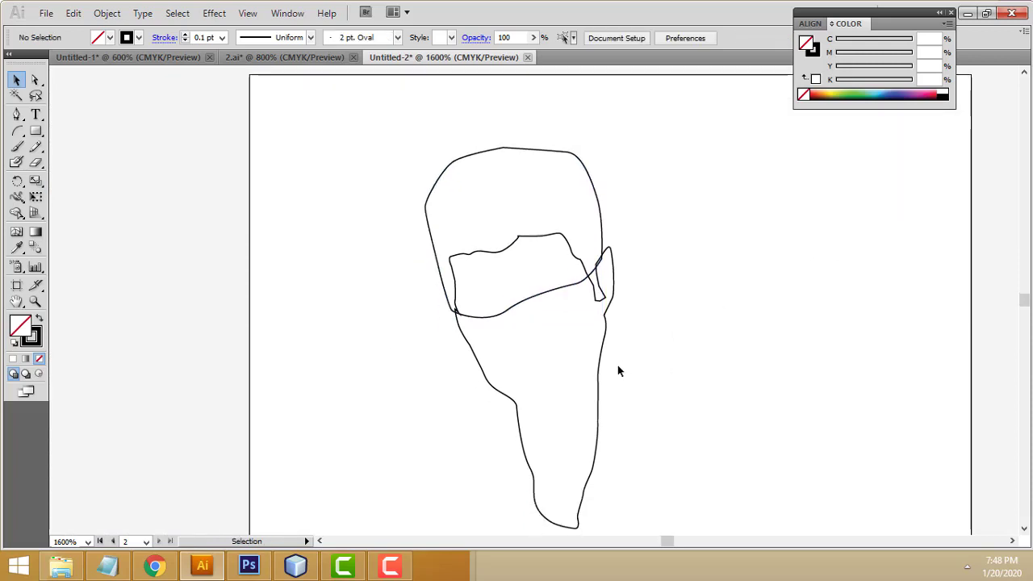
click(602, 216)
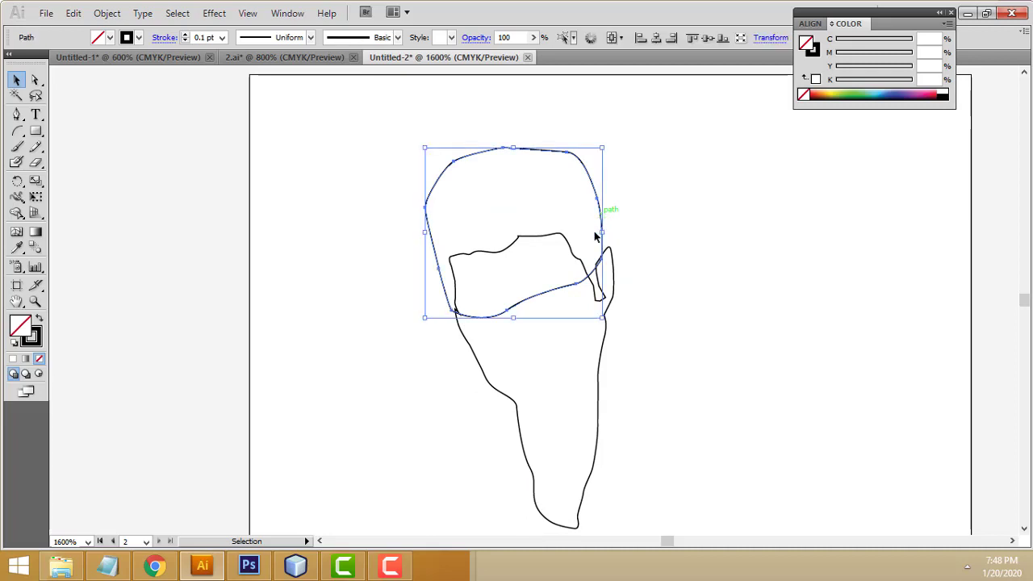
double_click(24, 327)
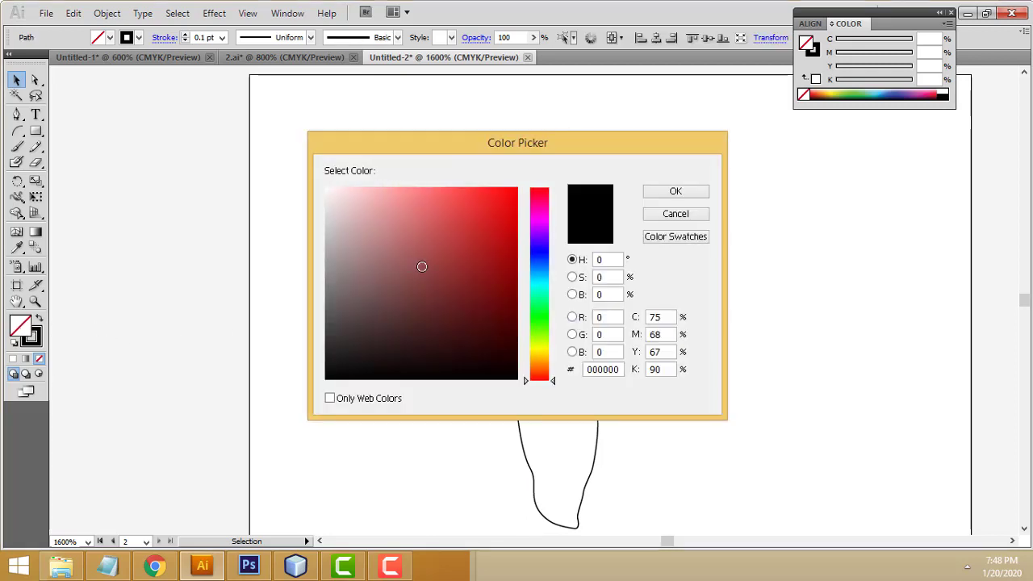
Set the hair fill to solid black in the Color Picker, then select the face outline
drag(423, 267, 327, 378)
click(652, 194)
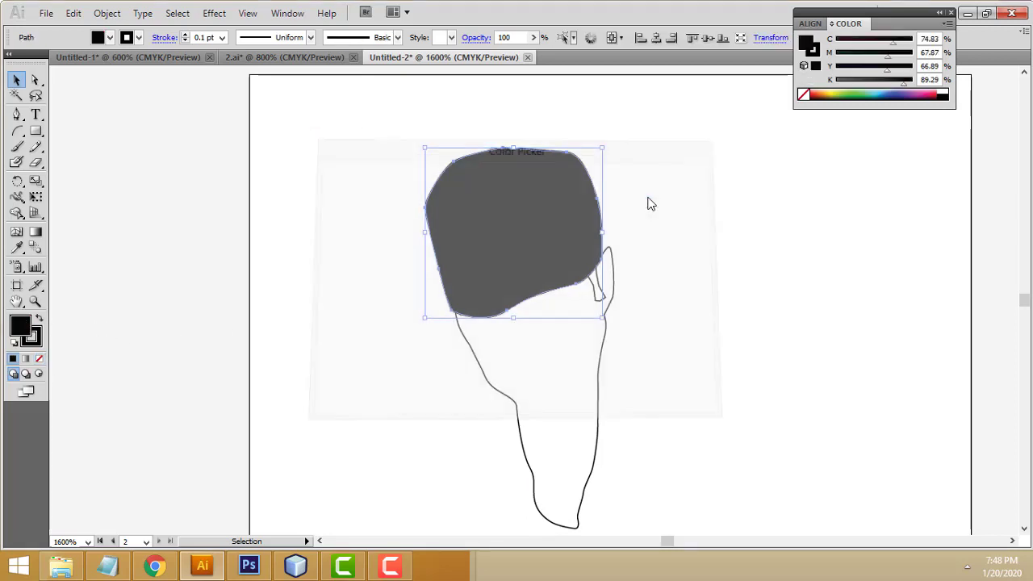
click(599, 362)
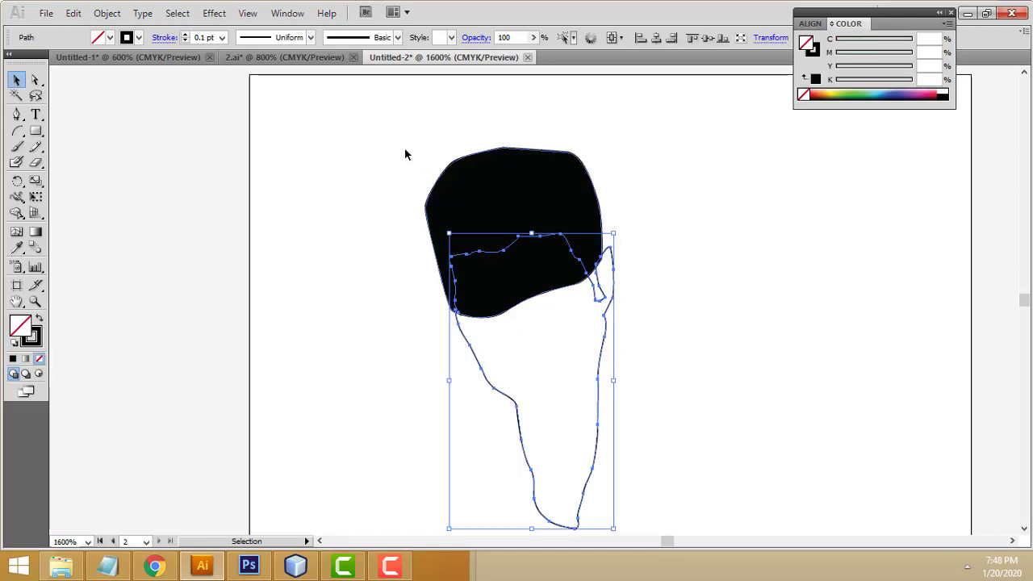
Show the Gradient panel and set the face fill to pale yellow (M 0, Y 36, K 0)
click(287, 13)
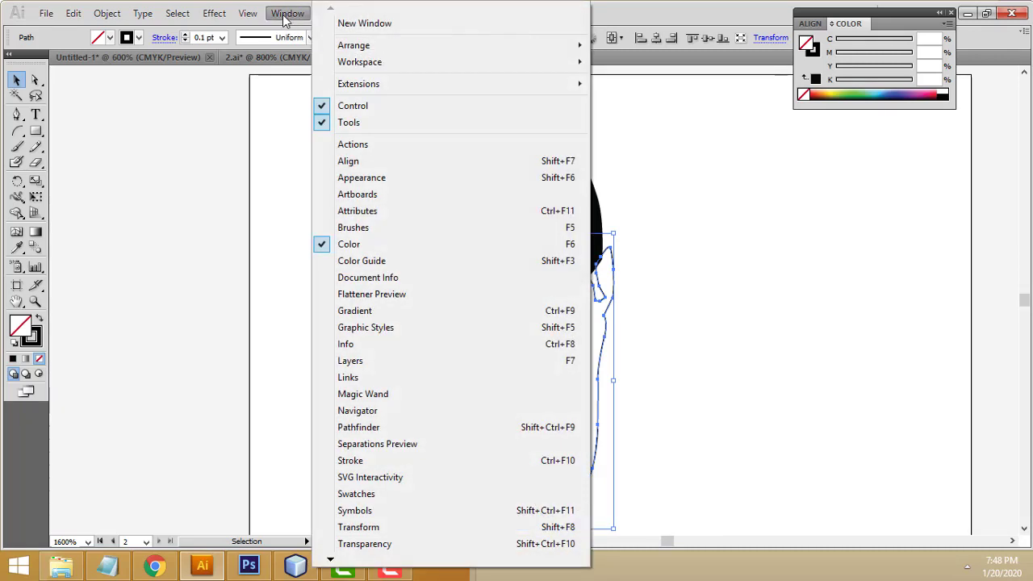
click(377, 313)
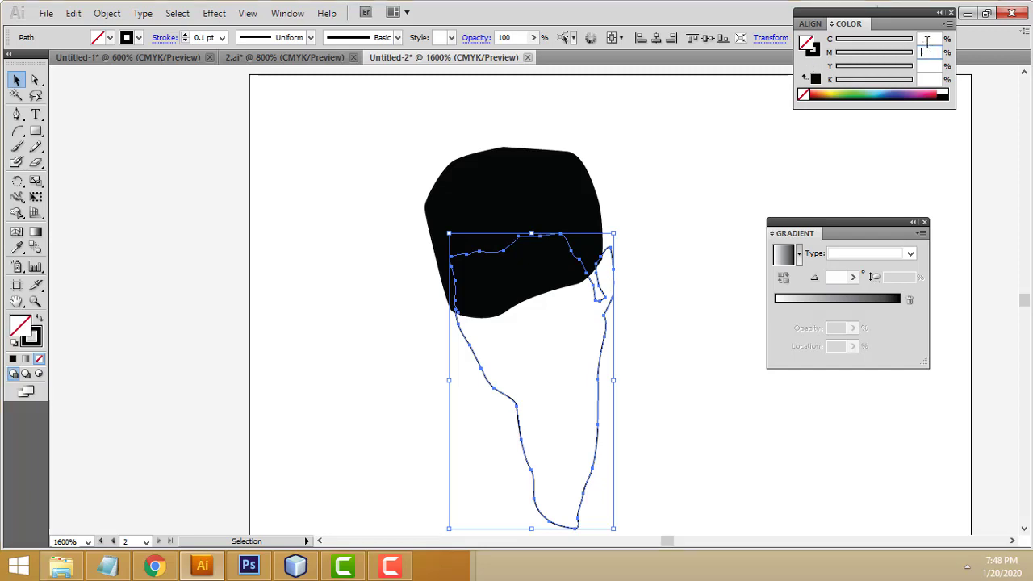
click(929, 39)
text(0)
key(Tab)
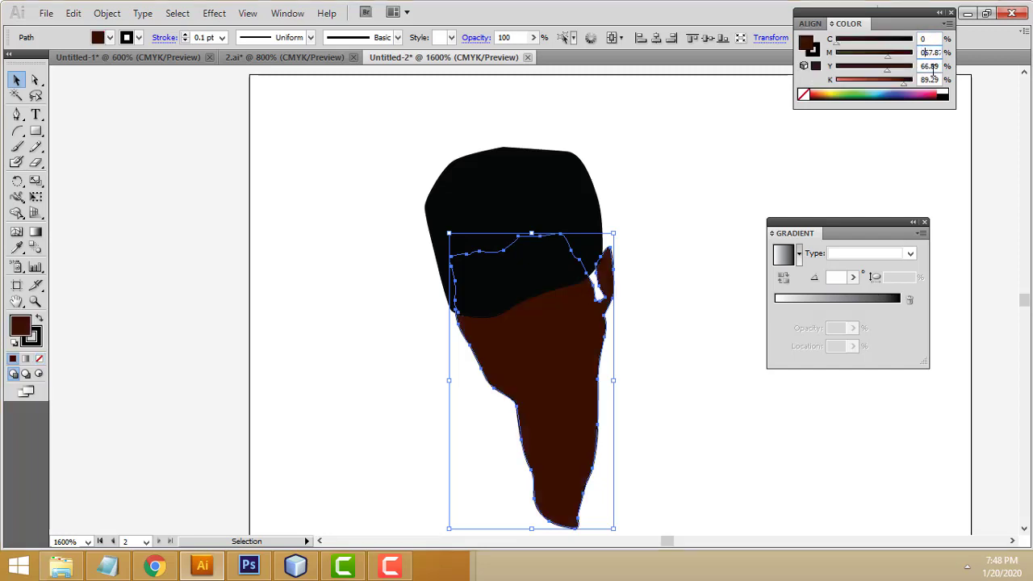
click(923, 52)
text(0)
key(Tab)
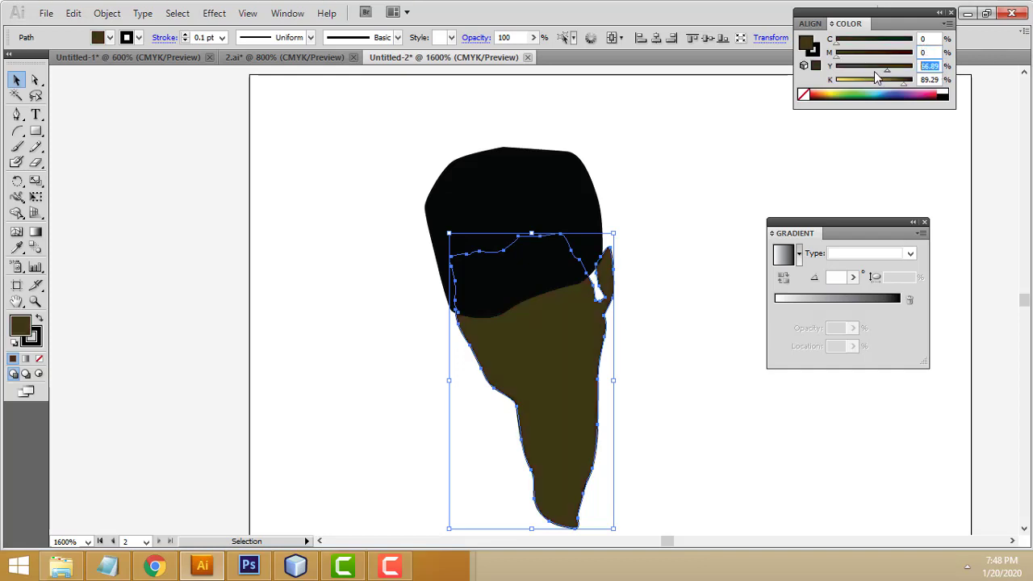
text(36)
key(Tab)
text(0)
key(Return)
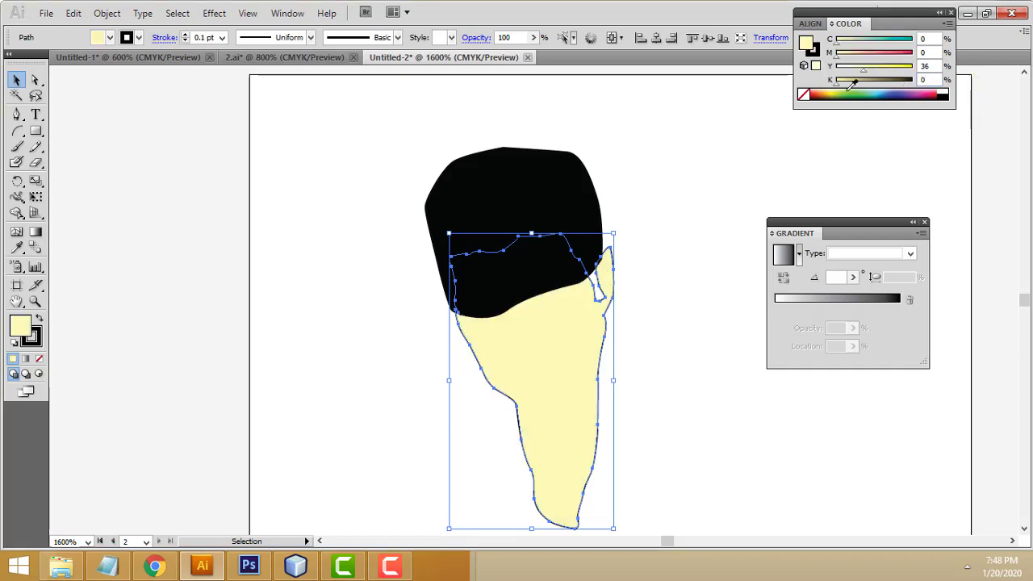
Apply pale yellow to both gradient stops, then recolour the left stop with M 6, K 6
drag(808, 46, 779, 312)
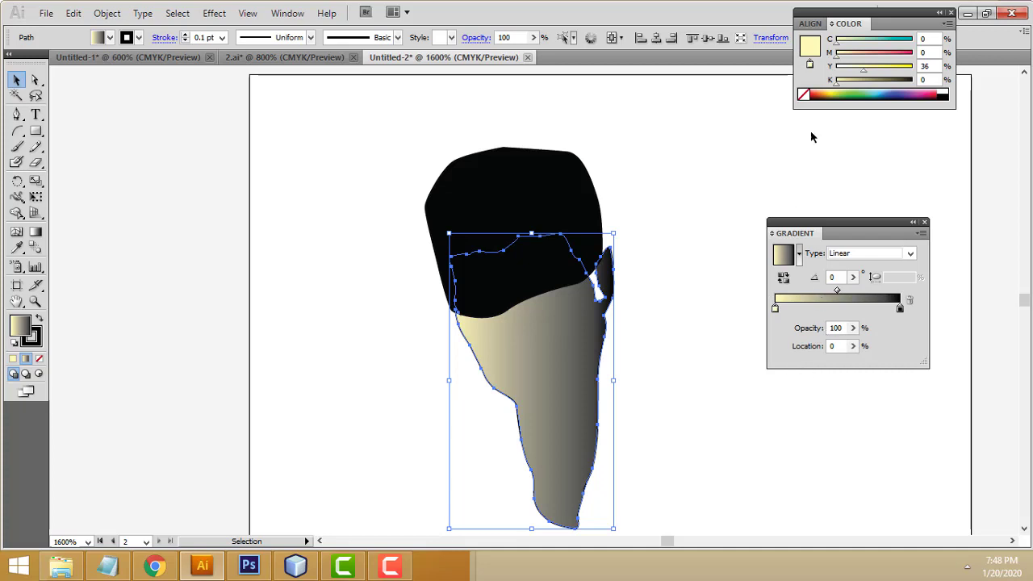
drag(810, 46, 902, 314)
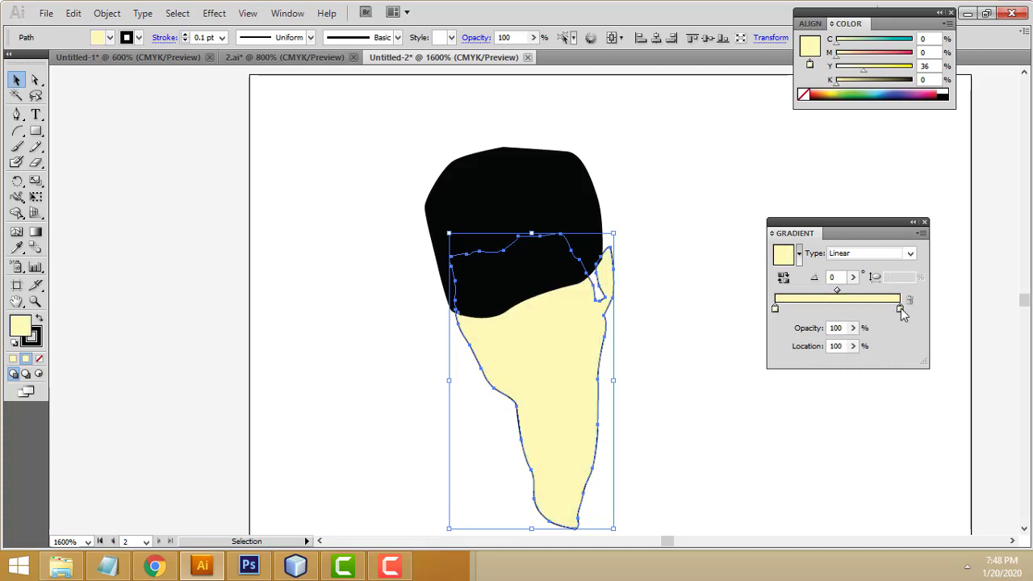
click(775, 309)
click(922, 52)
text(6)
key(Tab)
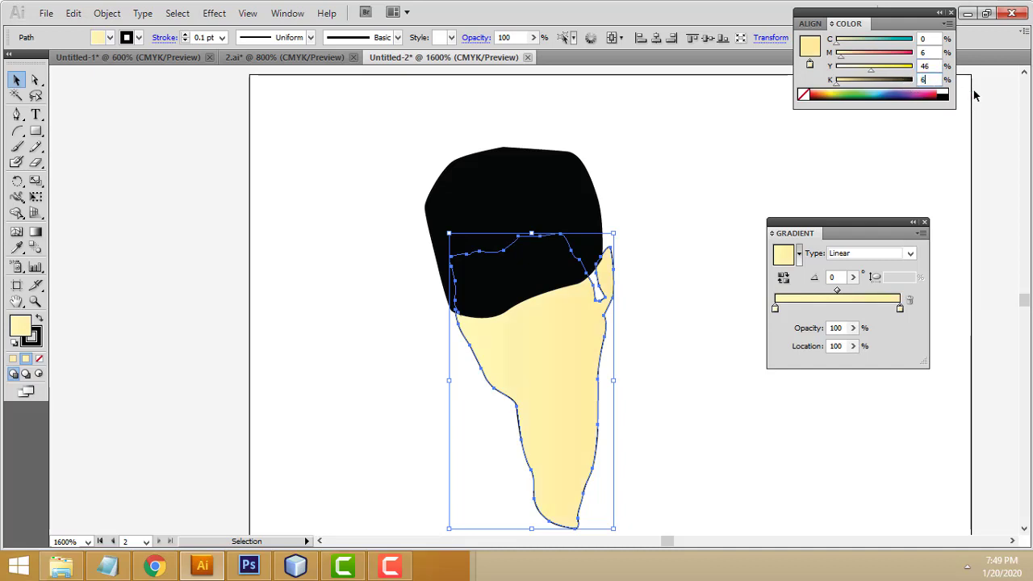
text(6)
key(Return)
click(648, 341)
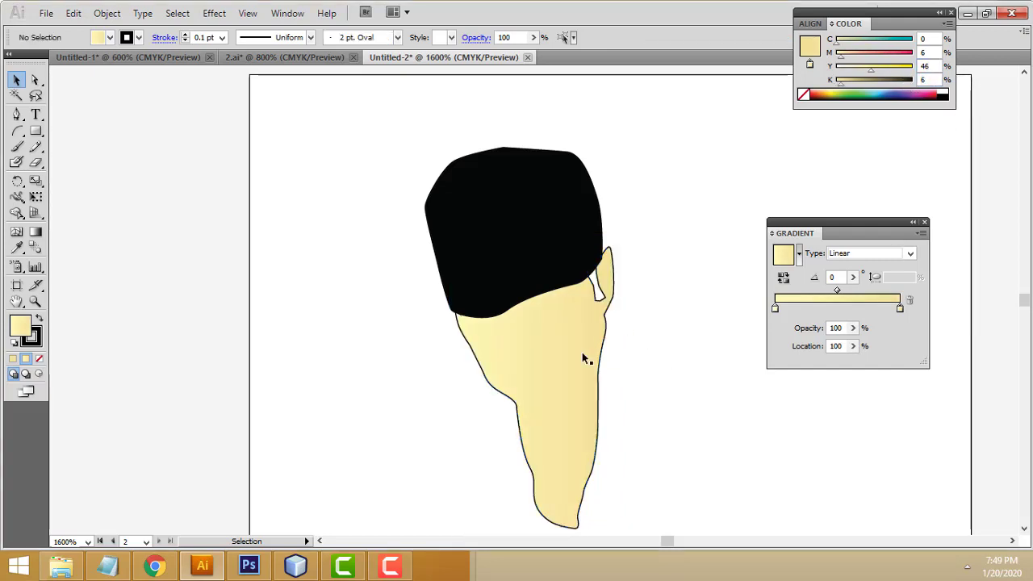
Bring the face shape to the front over the hair, then zoom in on the face and ear
click(546, 333)
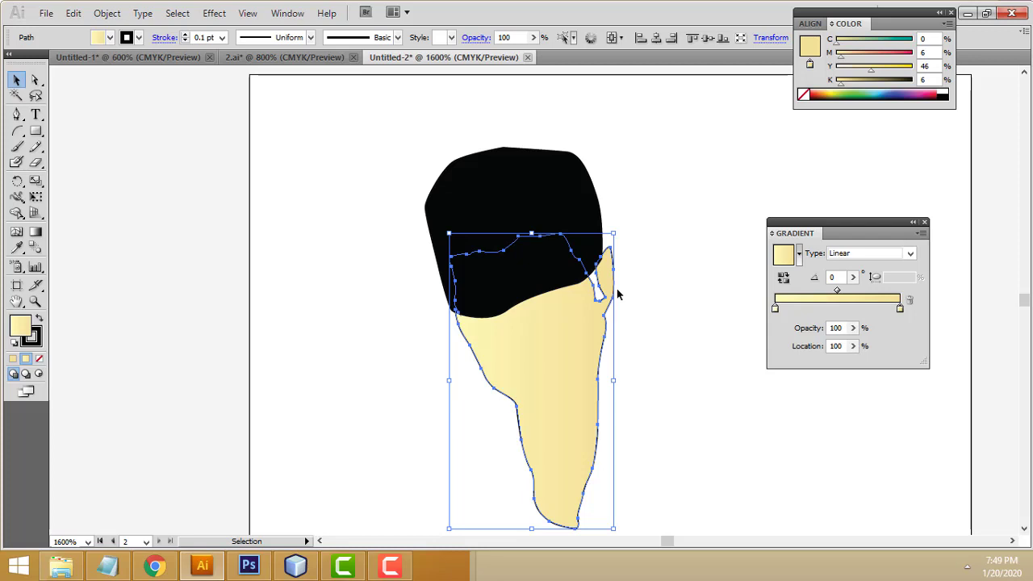
key(a)
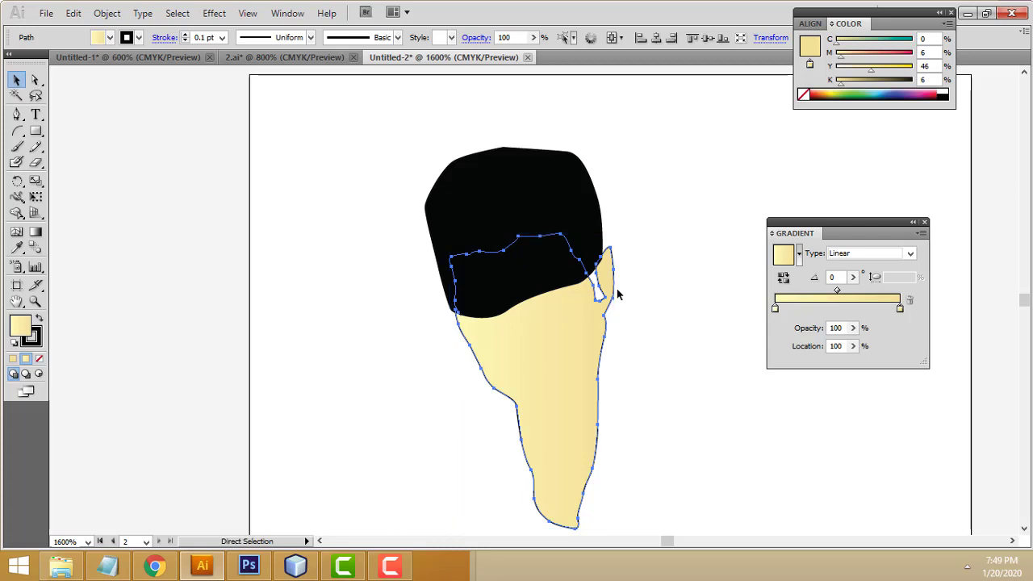
key(ctrl+shift+bracketright)
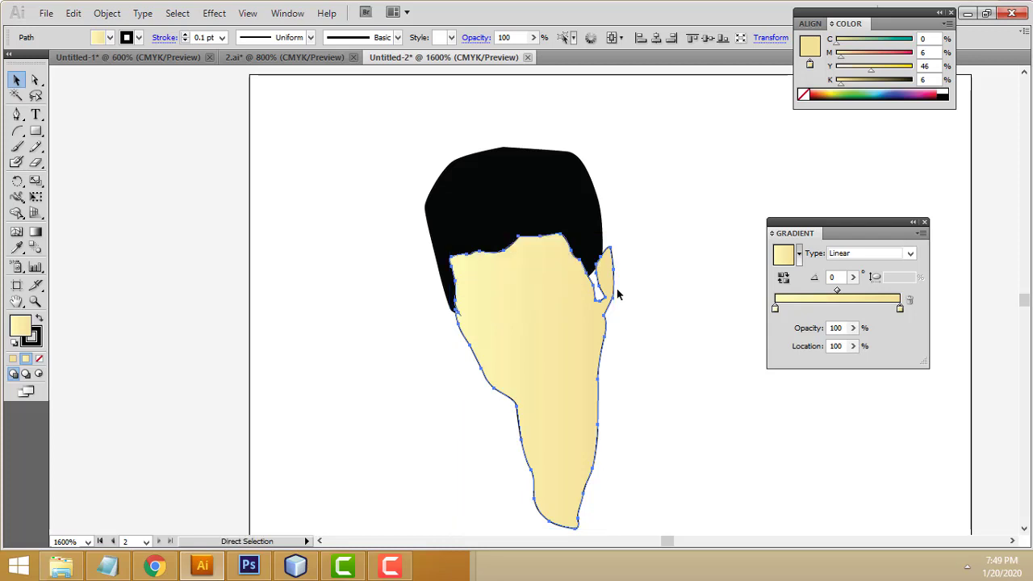
key(v)
click(661, 289)
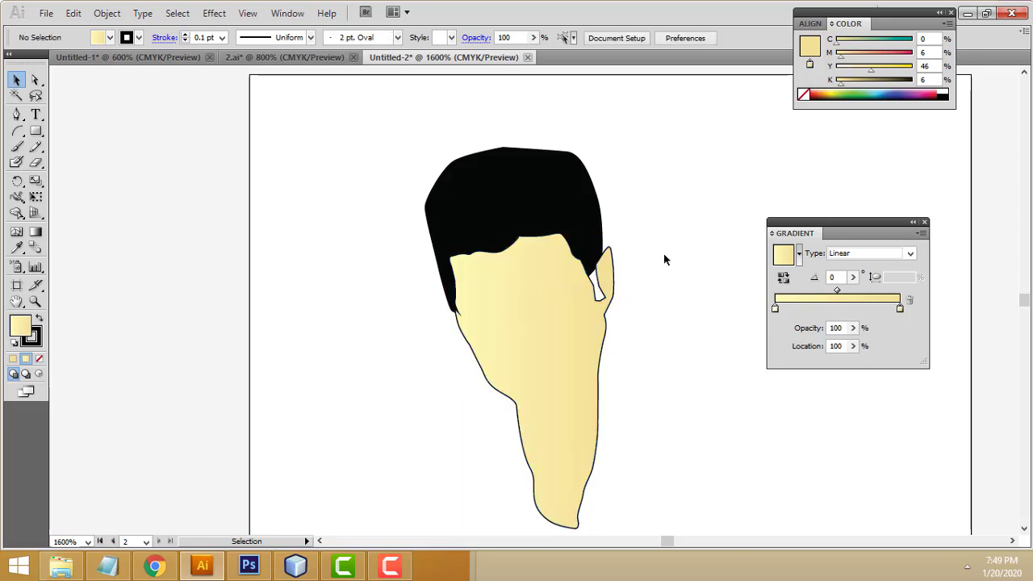
key(ctrl+equal)
key(ctrl+equal)
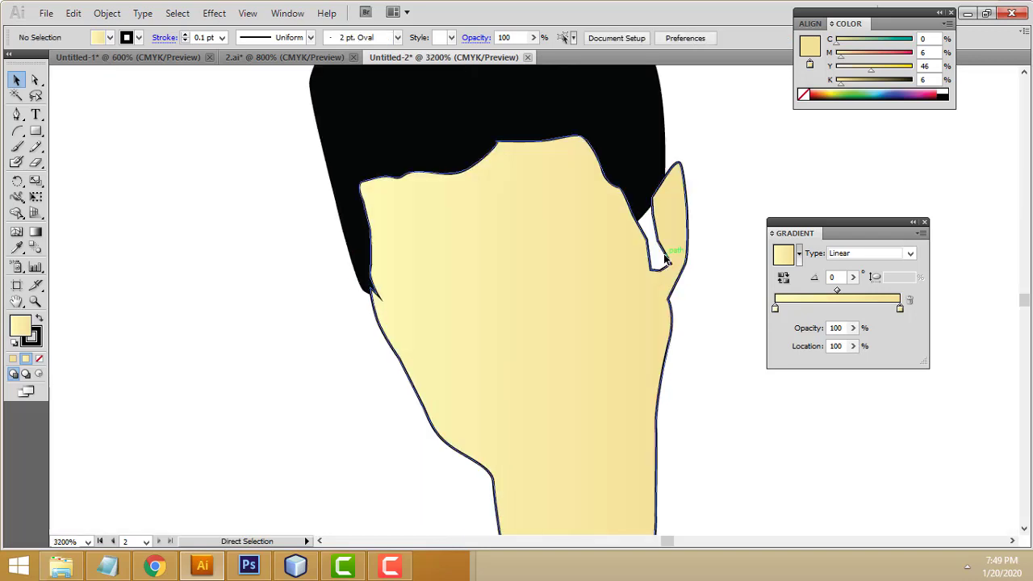
scroll(699, 251, up, 1)
scroll(639, 272, right, 1)
scroll(563, 270, right, 2)
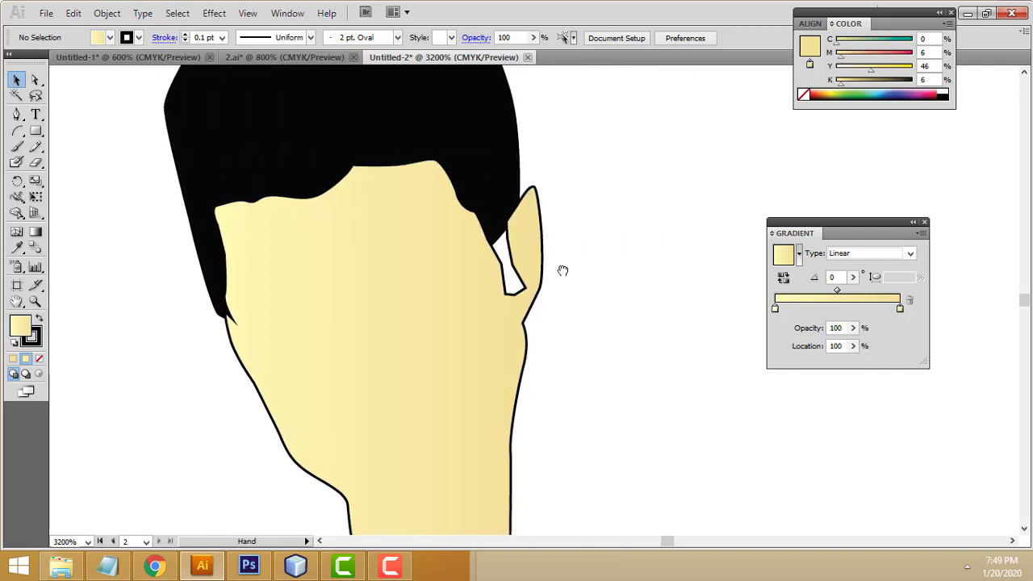
Draw a closed four-point Pen shape in the narrow gap between the face and the ear
click(16, 114)
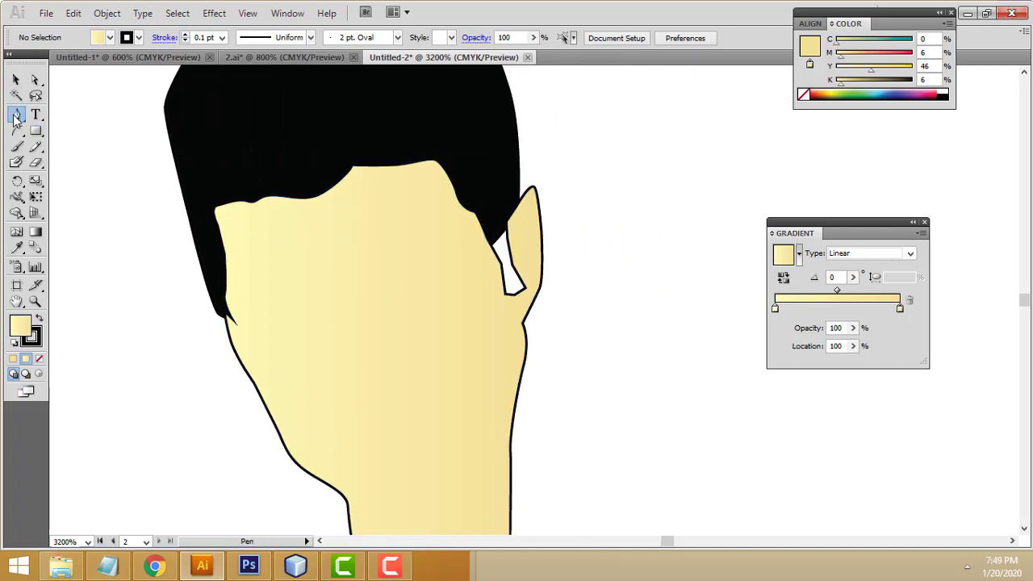
click(497, 253)
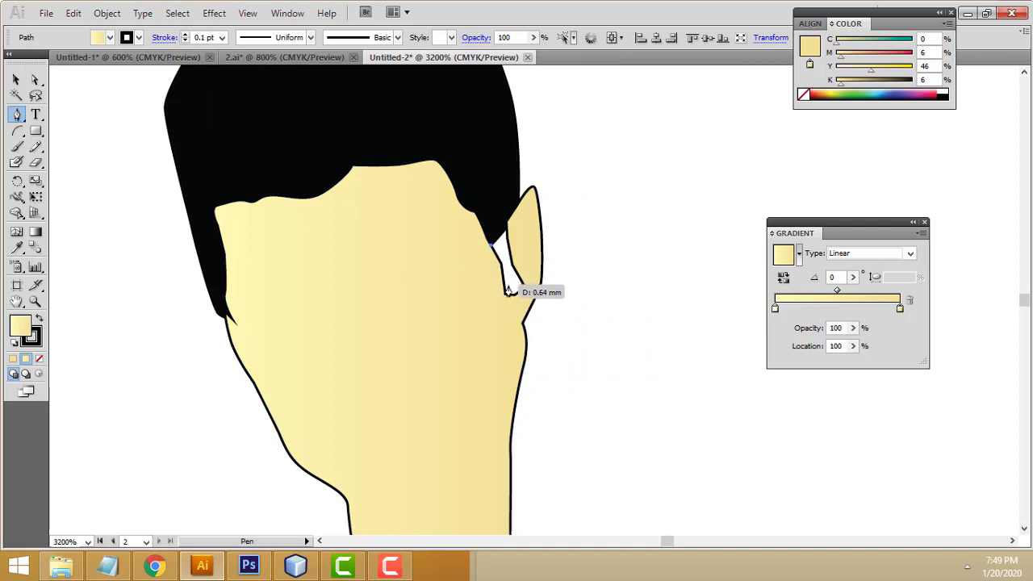
click(506, 294)
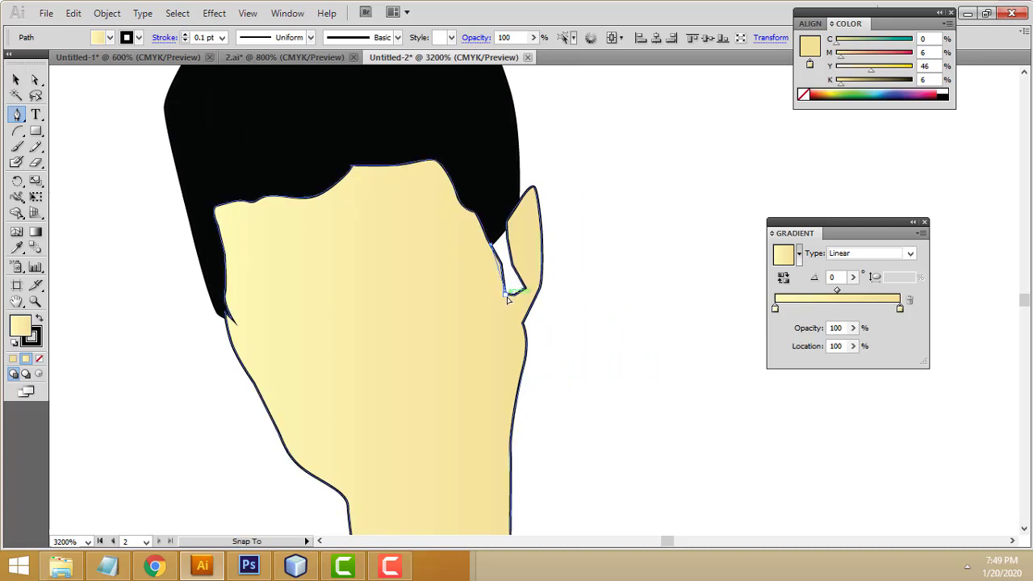
click(505, 302)
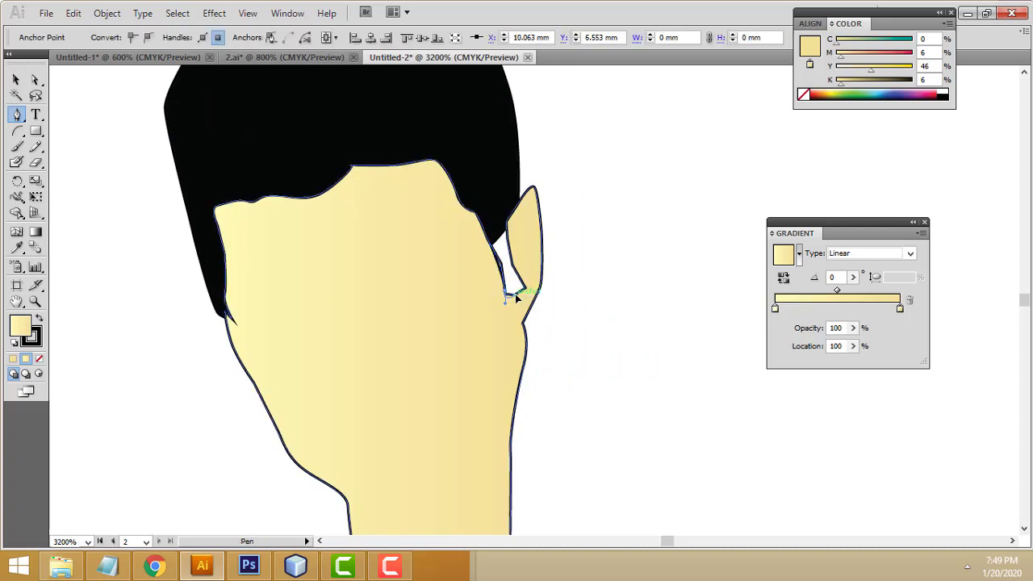
click(524, 291)
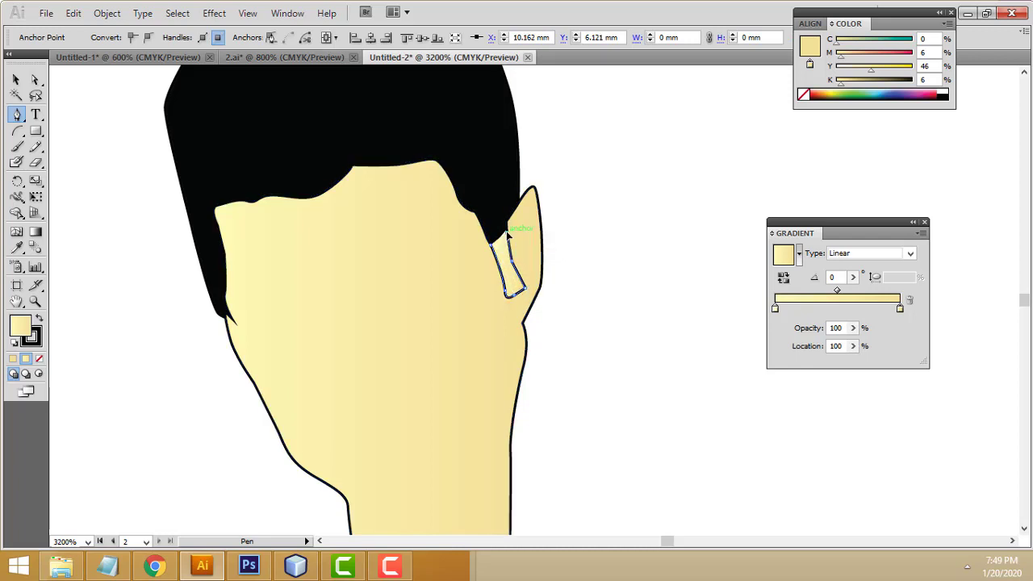
click(504, 233)
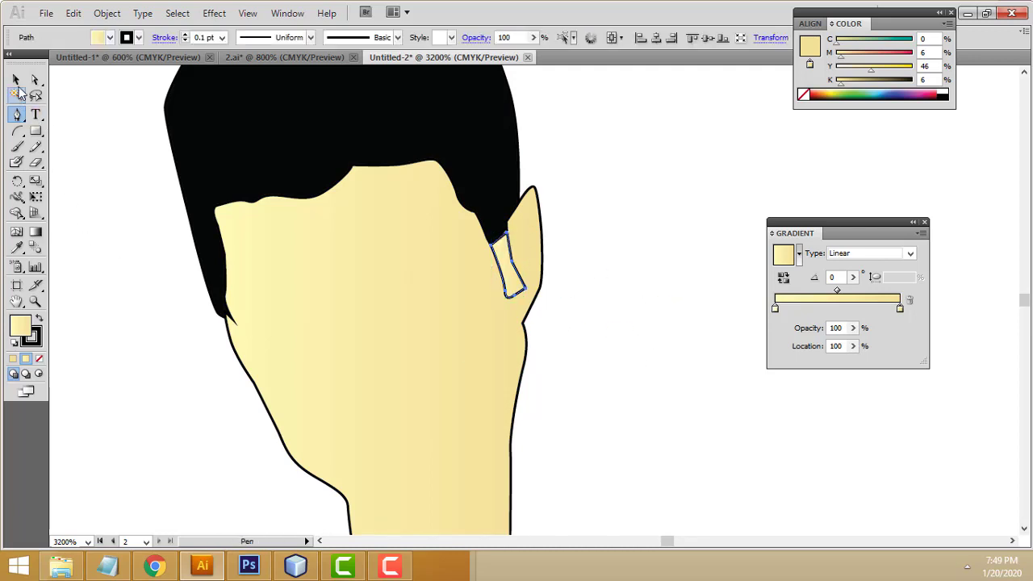
Set the ear-gap shape's stroke colour and a dark grey fill via the Color Picker
double_click(32, 339)
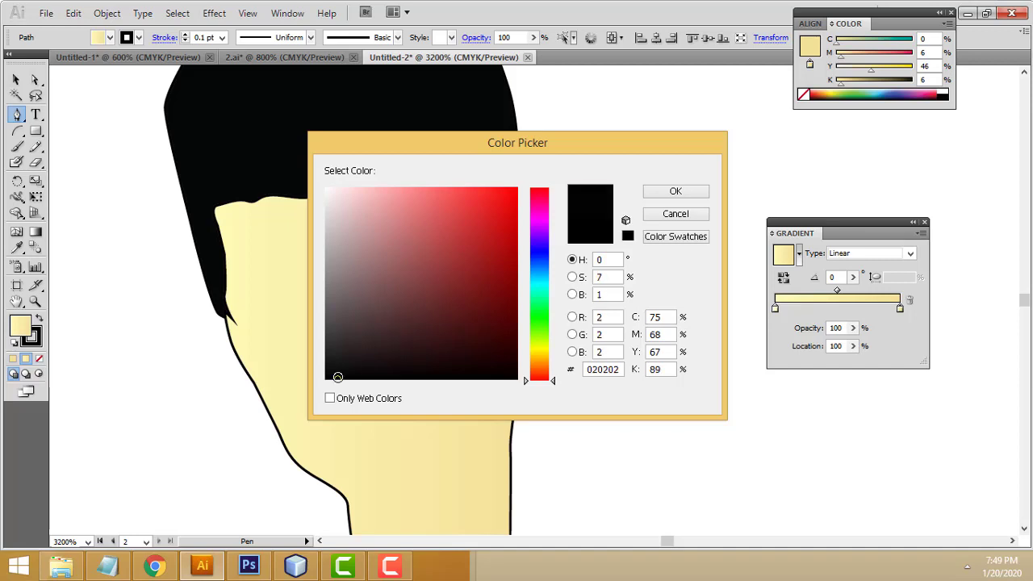
click(670, 191)
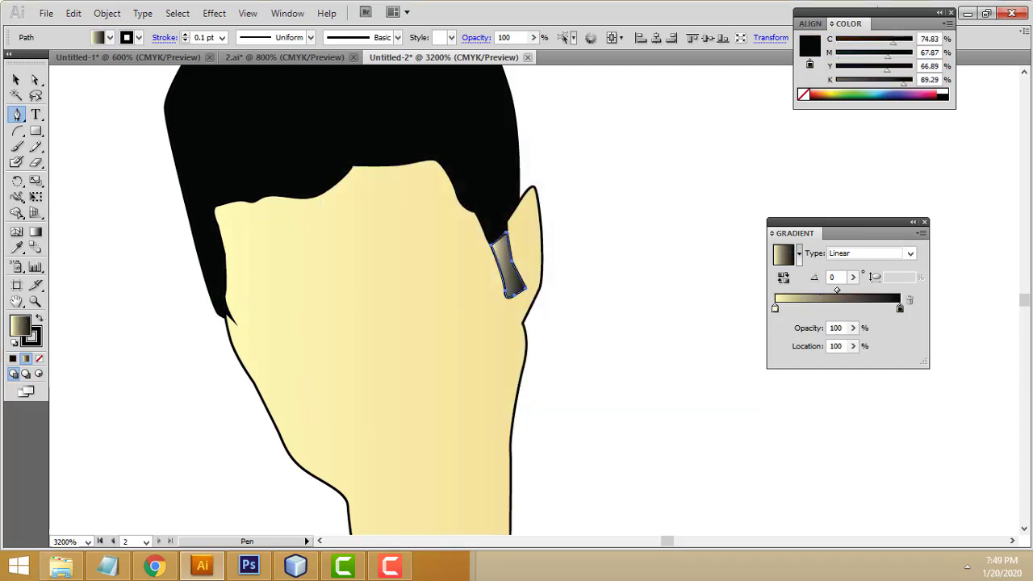
click(17, 81)
click(558, 180)
click(508, 266)
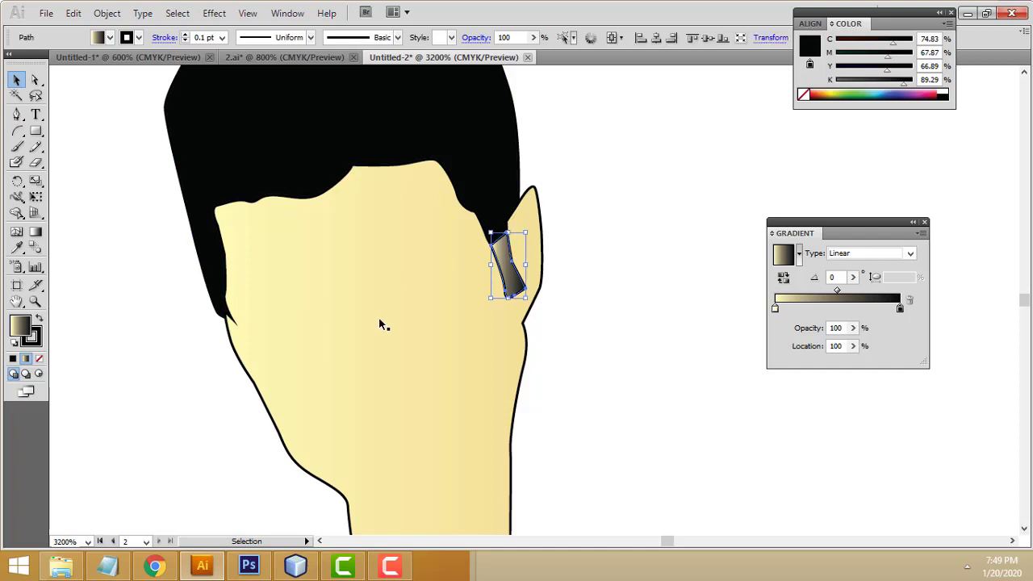
double_click(20, 329)
drag(367, 352, 330, 374)
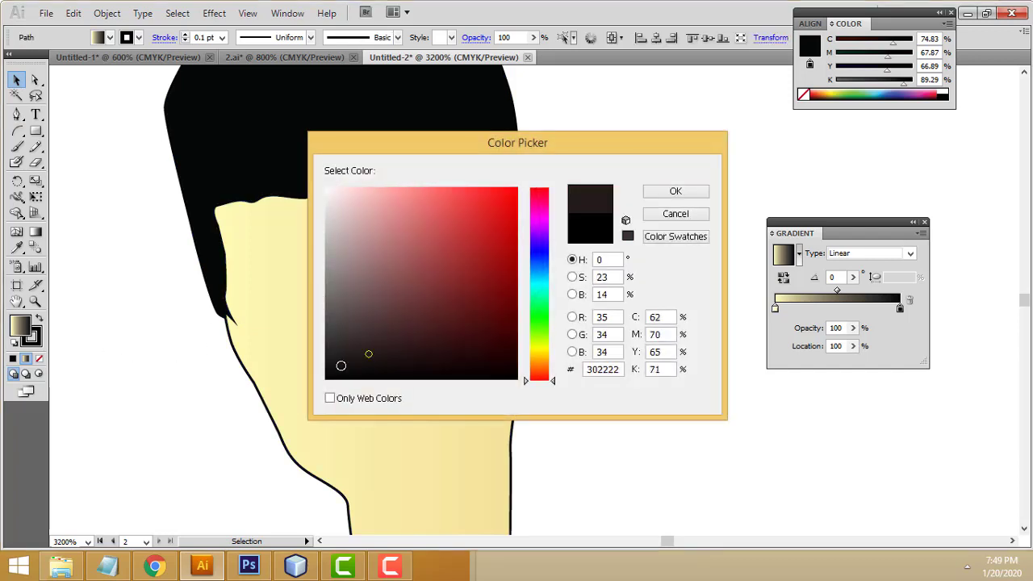
click(675, 191)
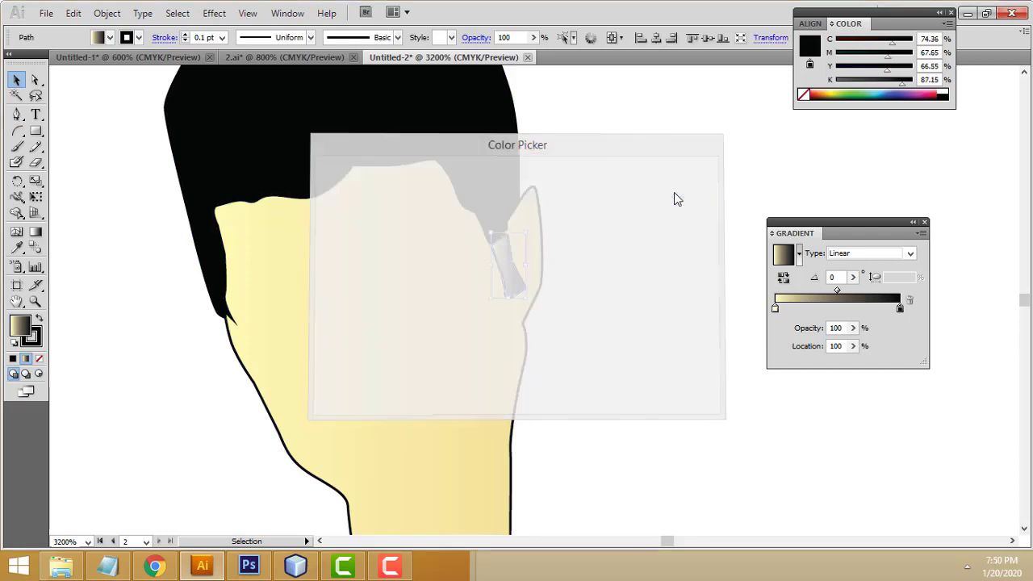
click(707, 321)
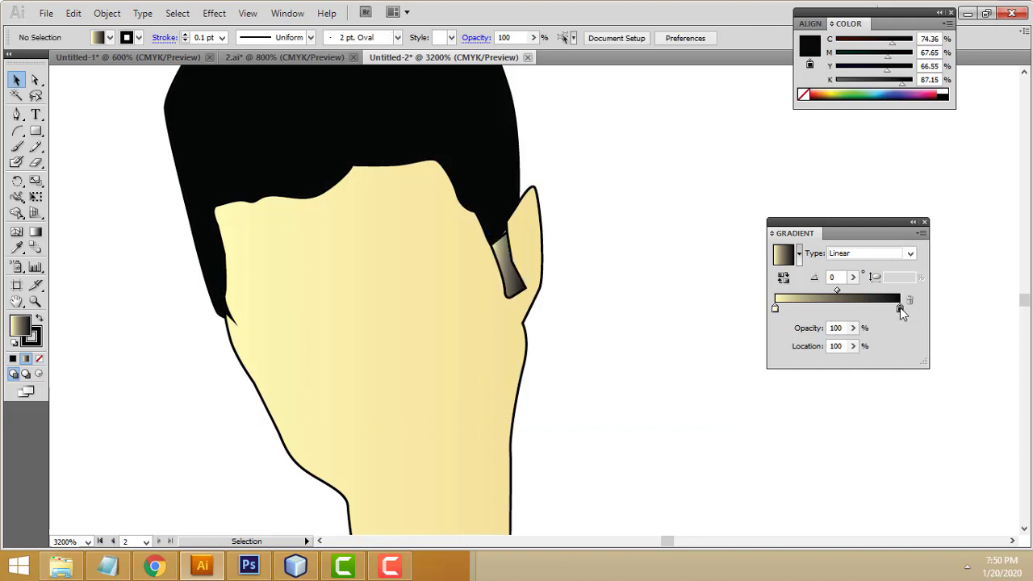
Close the Gradient panel and fill the ear-gap shape with solid black from the Fill swatches
mouse_move(838, 224)
mouse_down()
mouse_move(1013, 461)
mouse_move(559, 328)
mouse_up()
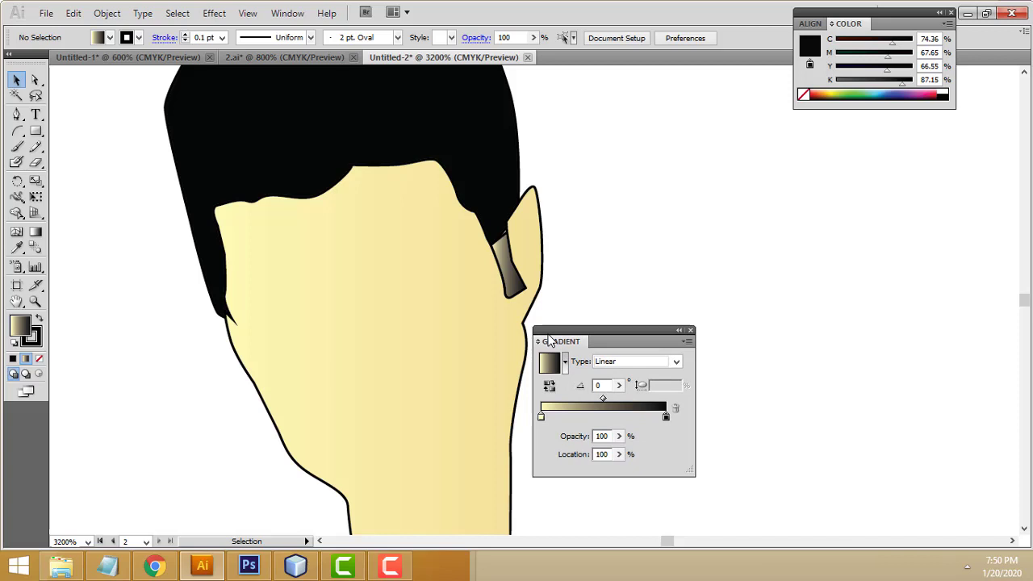
click(692, 330)
click(524, 273)
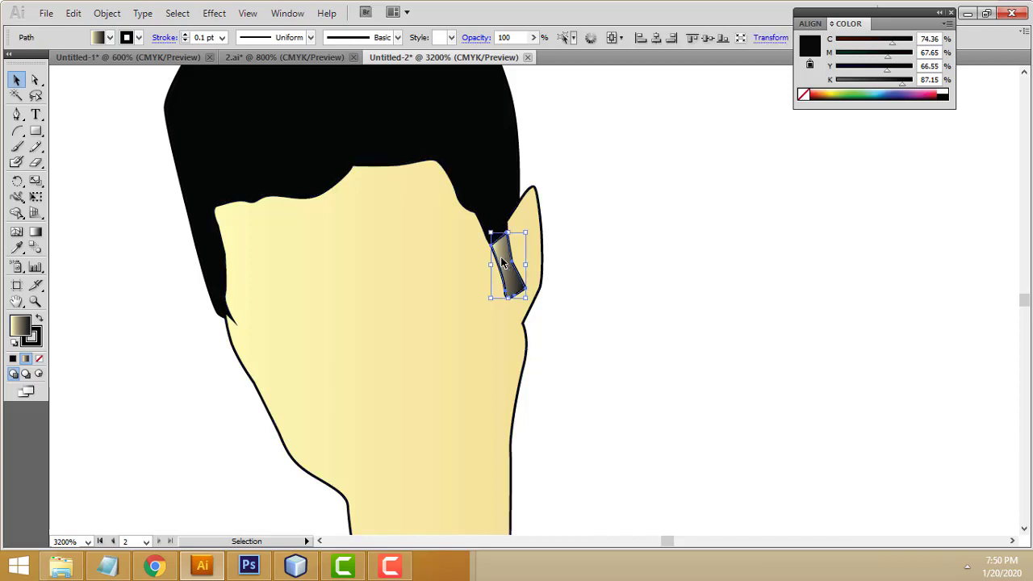
click(110, 38)
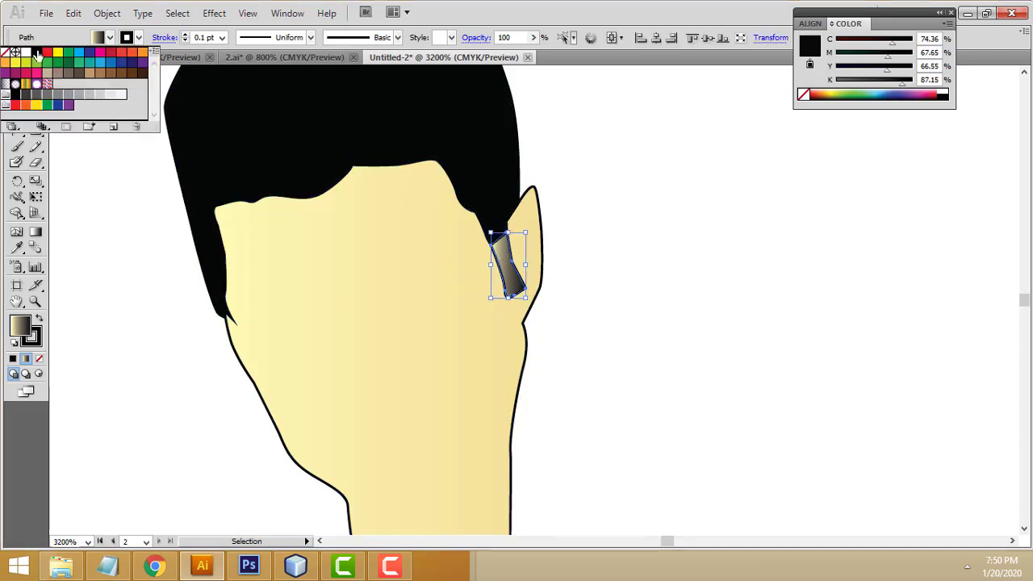
click(36, 52)
click(584, 141)
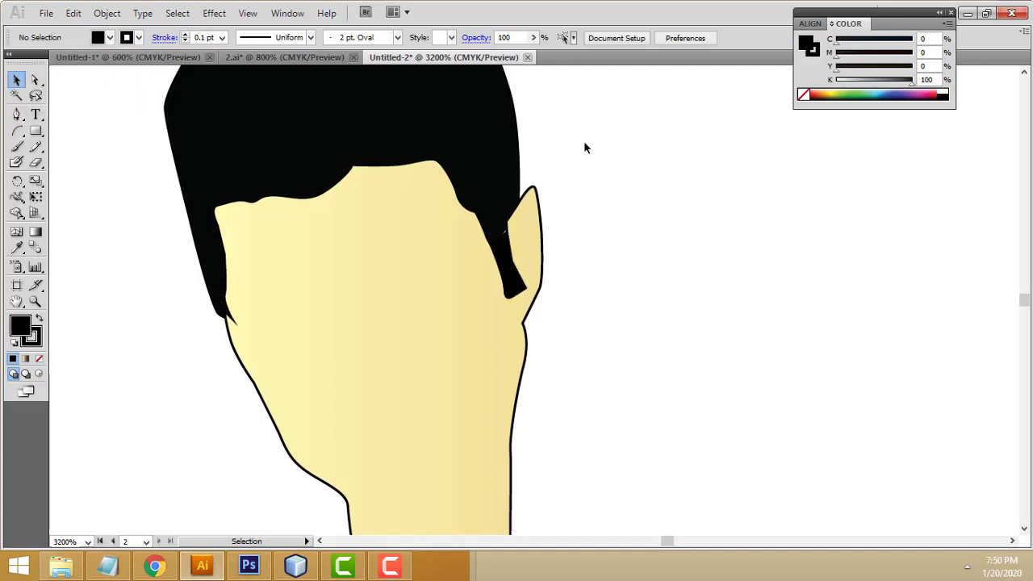
click(506, 253)
Move the sideburn's top and lower anchors so it fits against the hairline
key(a)
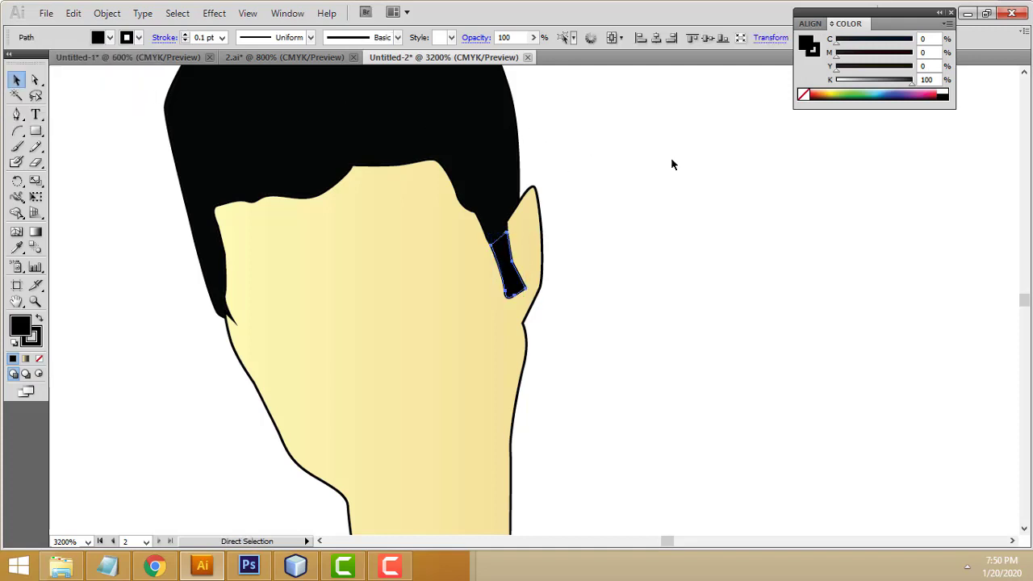
key(ctrl+equal)
key(v)
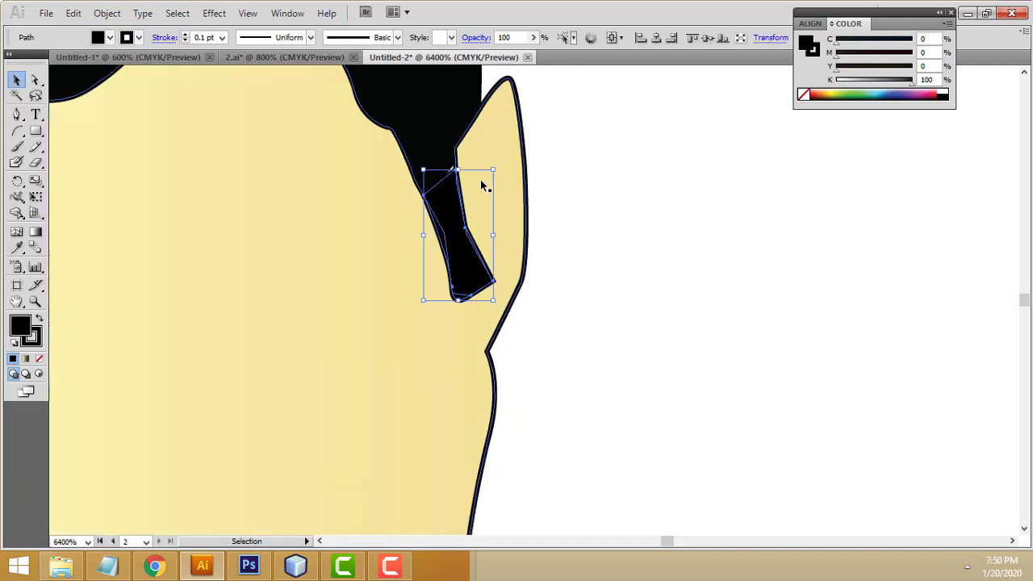
click(36, 79)
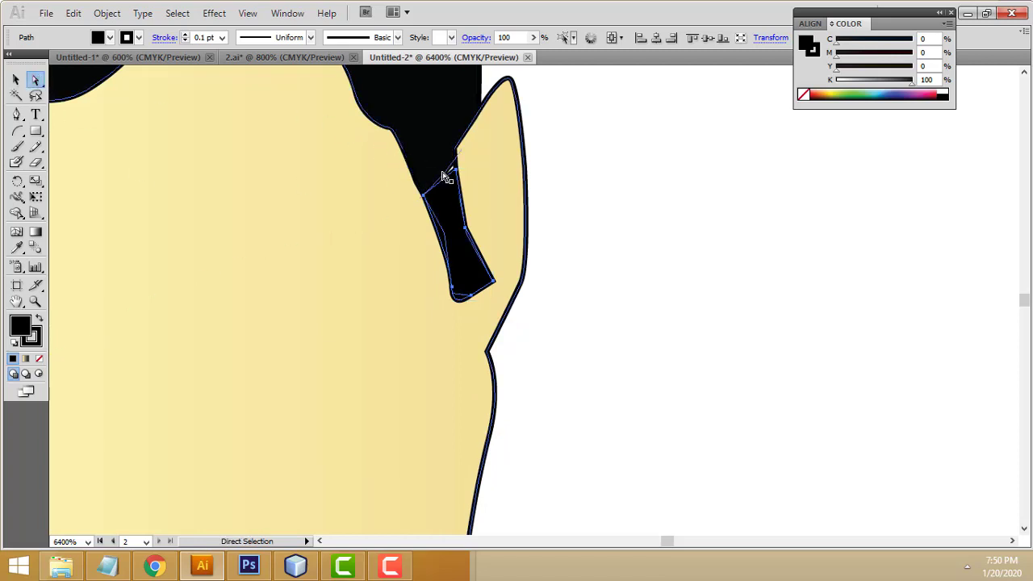
drag(456, 174, 455, 168)
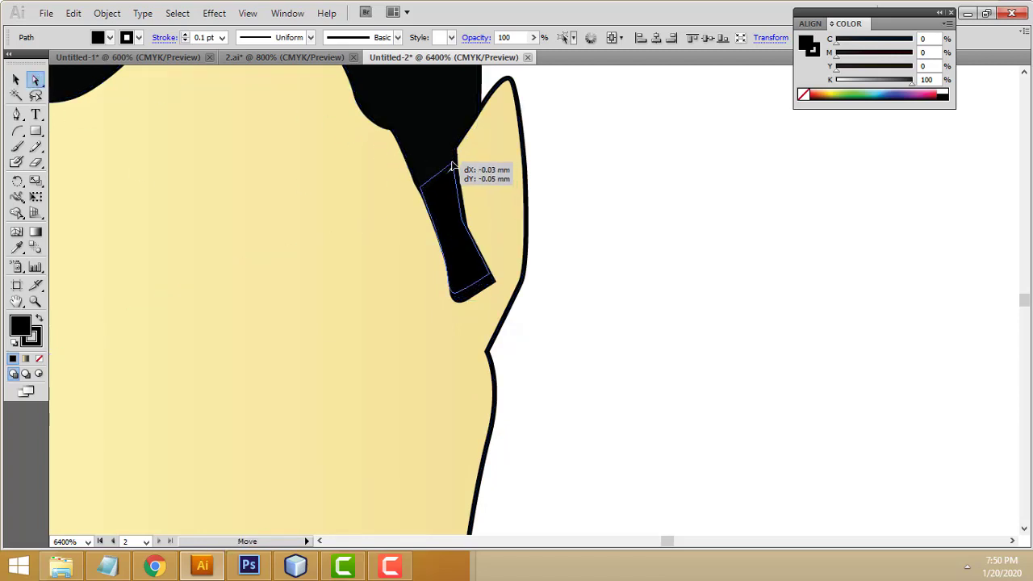
click(679, 231)
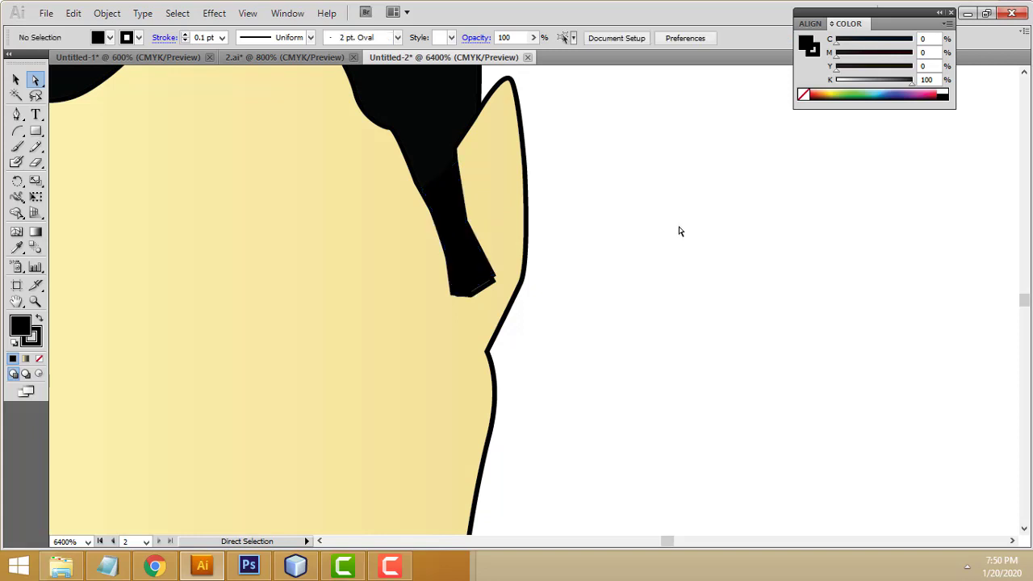
click(473, 291)
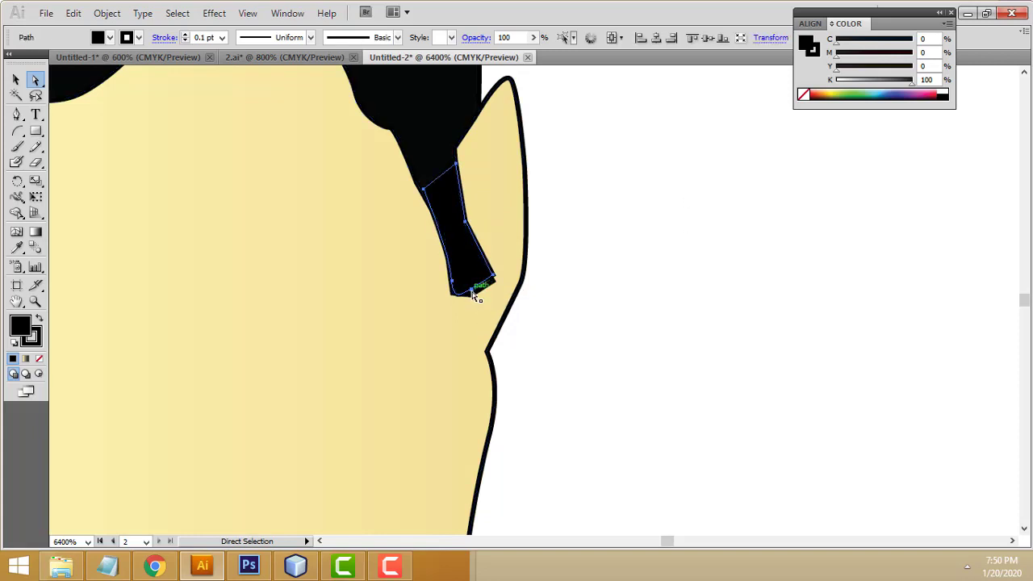
drag(473, 293, 484, 291)
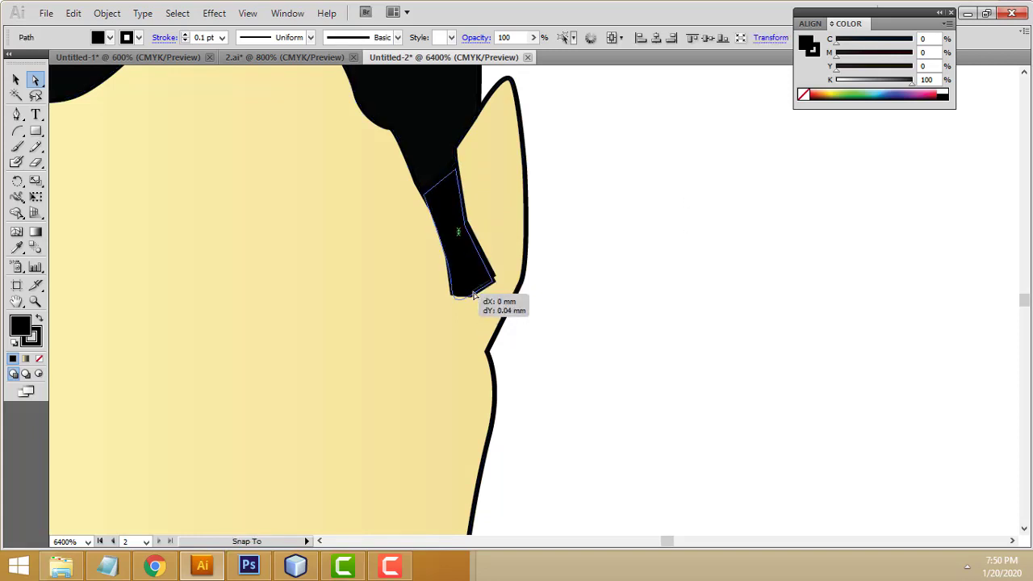
click(644, 251)
click(473, 279)
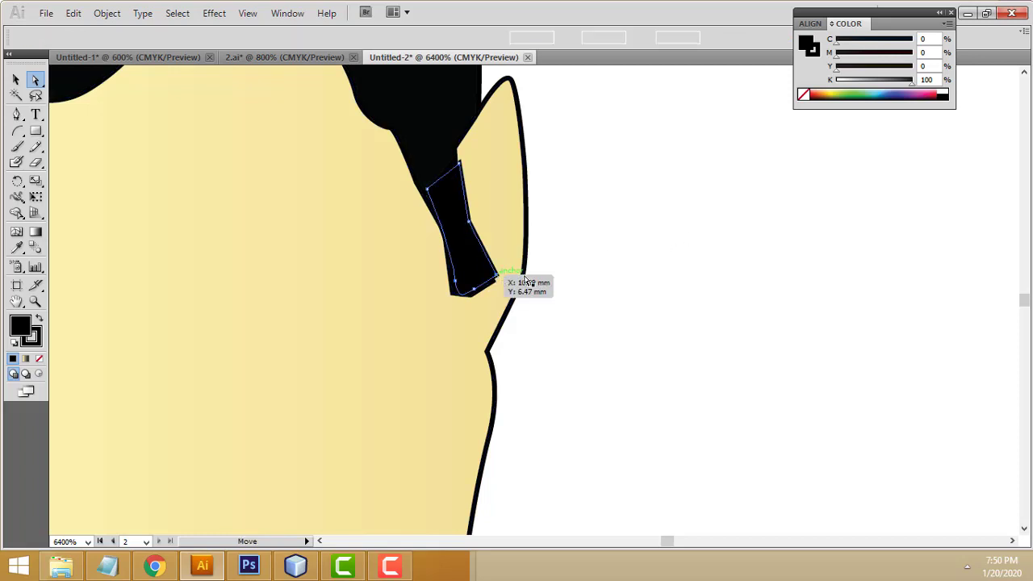
click(436, 186)
Set the sideburn's outline stroke to None
click(17, 79)
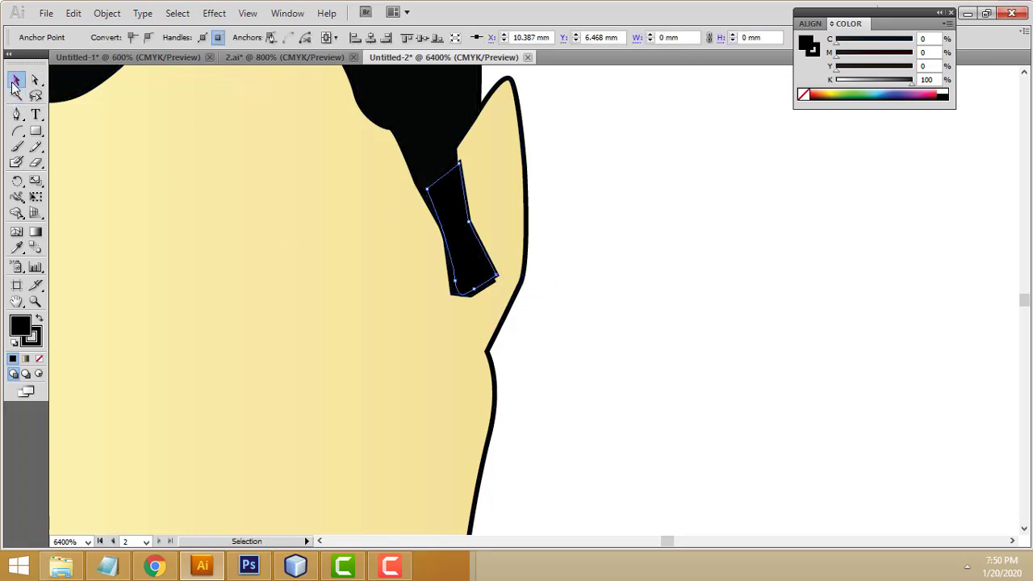
click(38, 359)
click(469, 208)
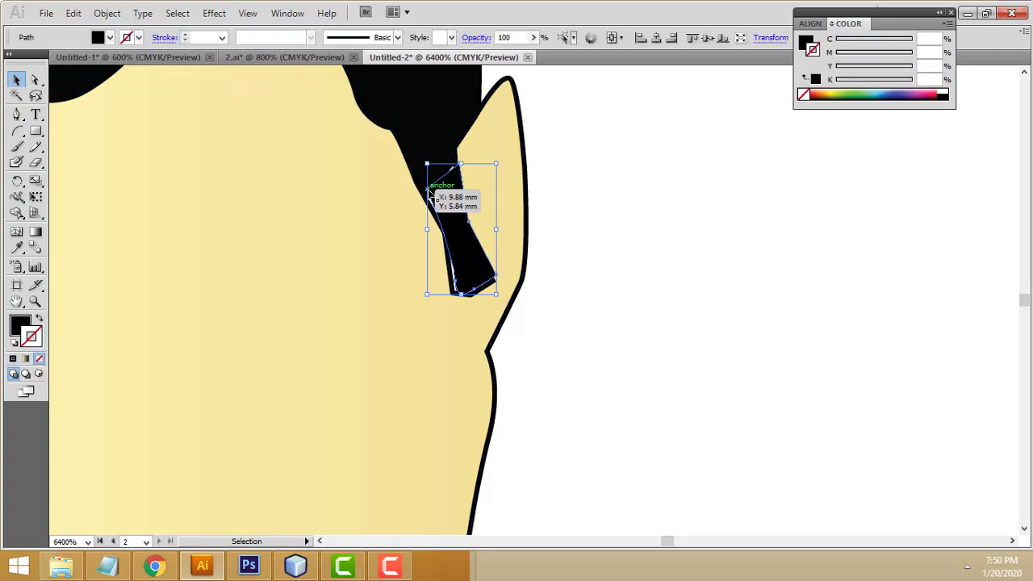
click(36, 95)
click(682, 185)
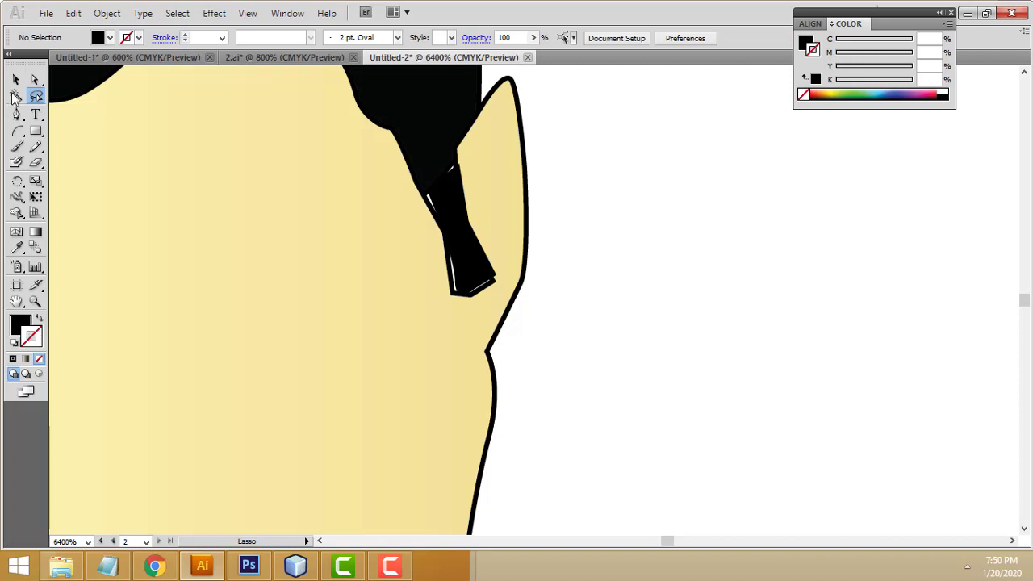
Slightly enlarge the sideburn from its left, lower-right and top-left edges
click(15, 80)
click(436, 187)
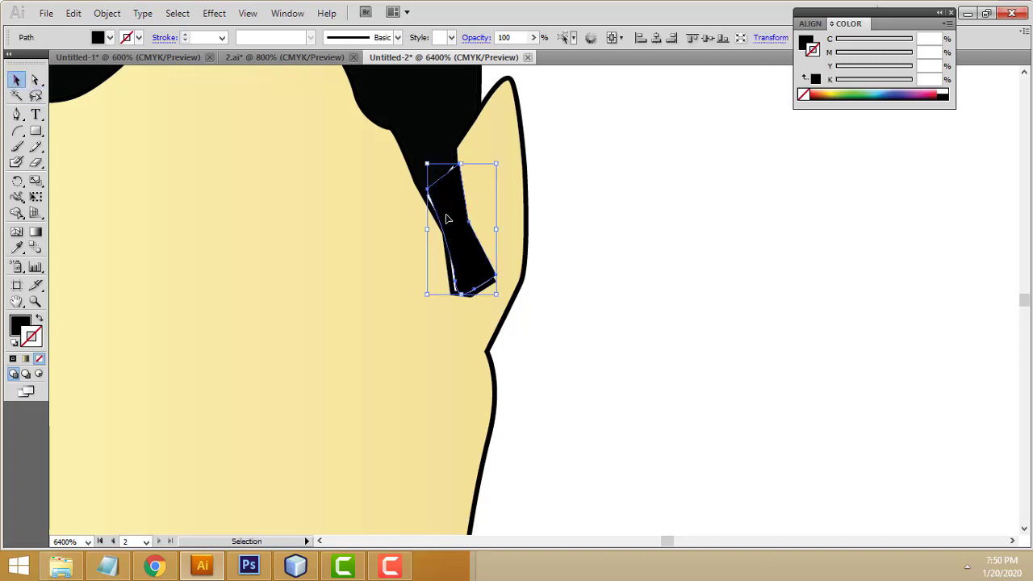
drag(427, 230, 426, 228)
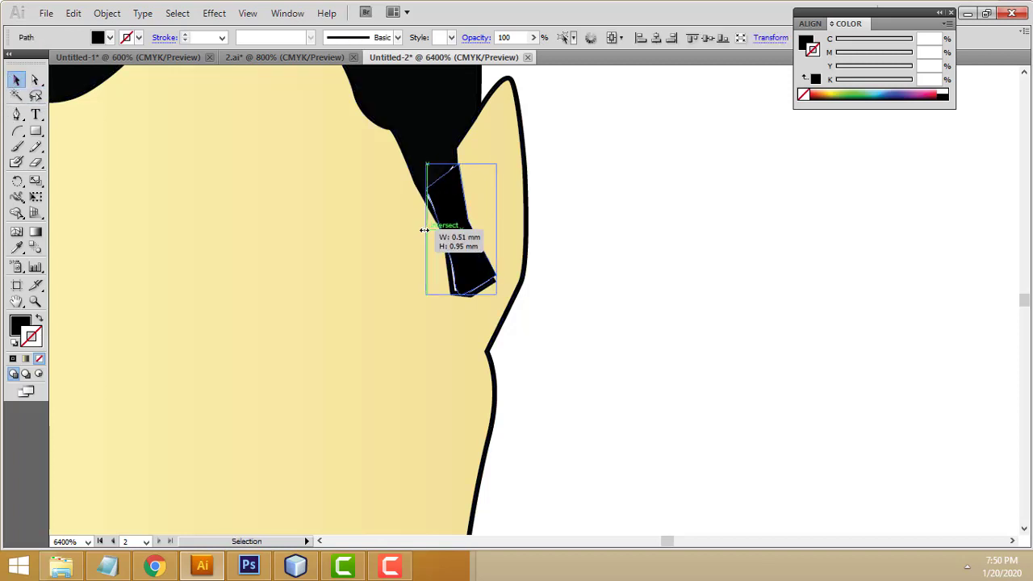
click(652, 252)
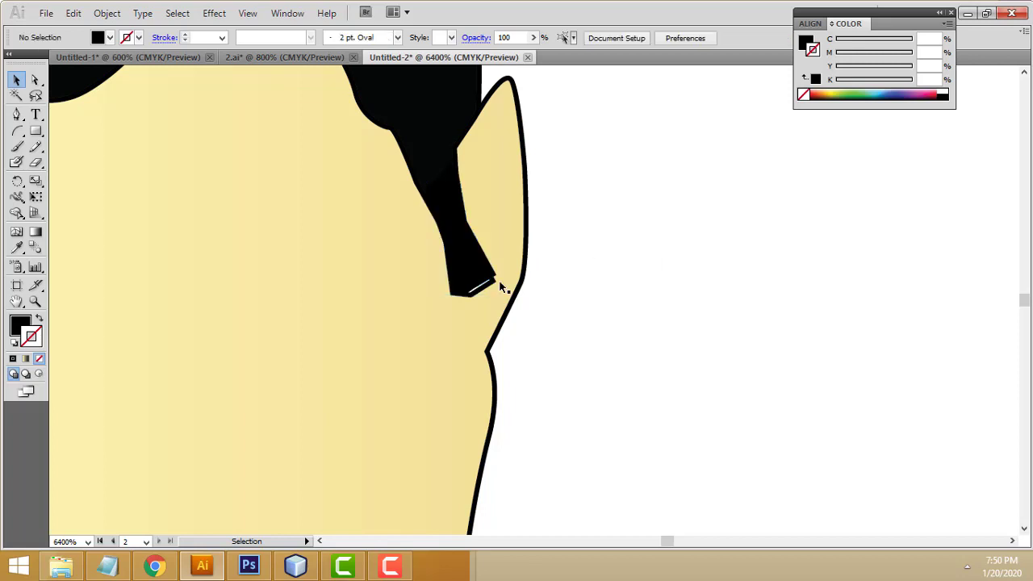
click(469, 270)
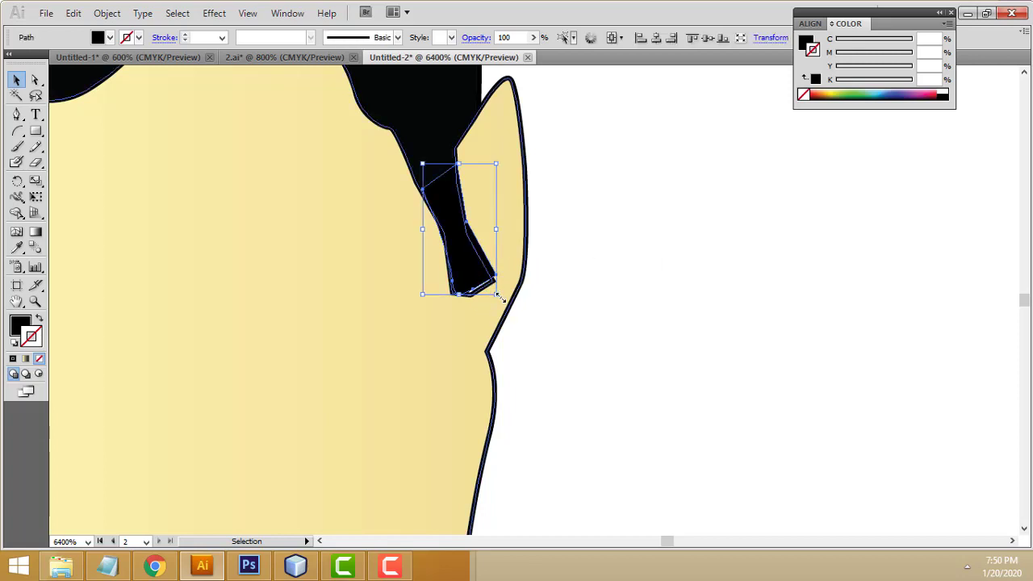
drag(499, 297, 505, 301)
click(607, 297)
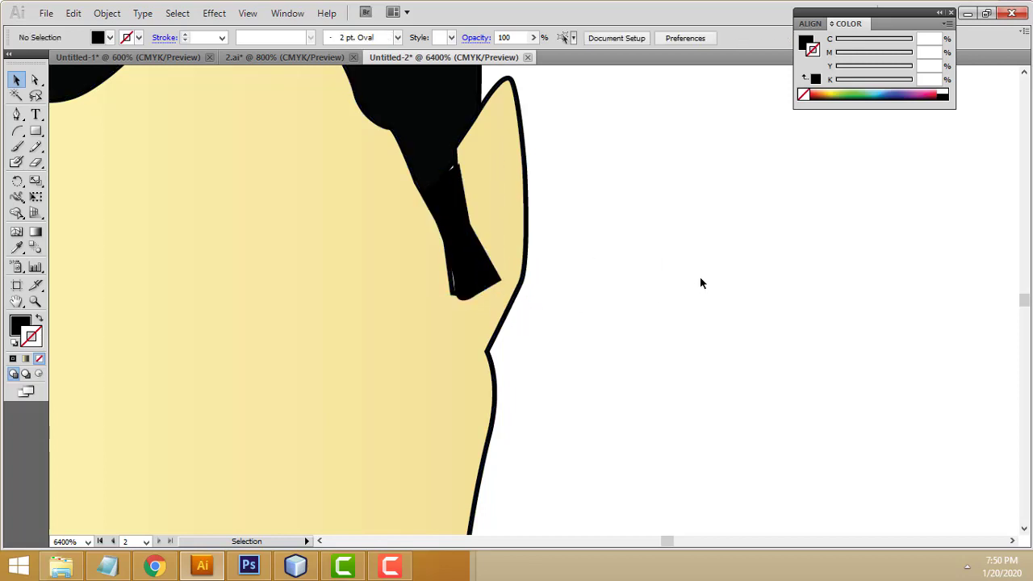
click(444, 202)
drag(421, 161, 418, 158)
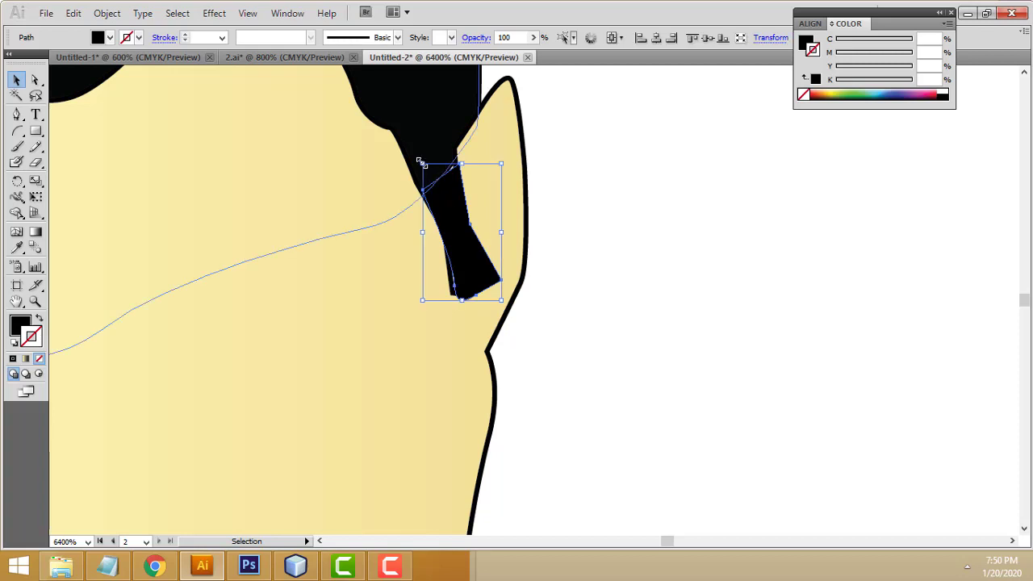
click(629, 182)
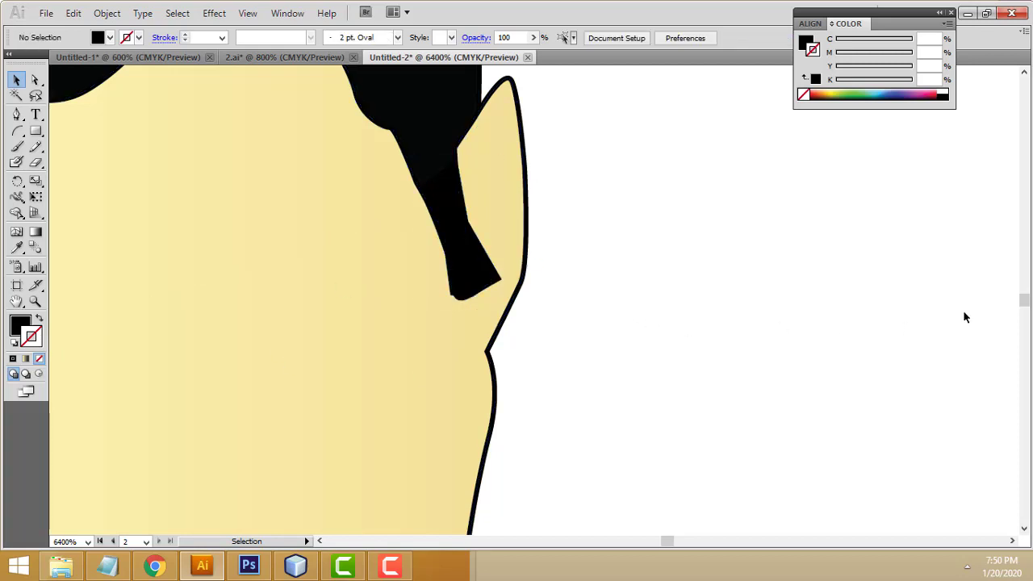
Zoom out and pan left toward the reference photo
key(ctrl+minus)
key(ctrl+minus)
key(ctrl+minus)
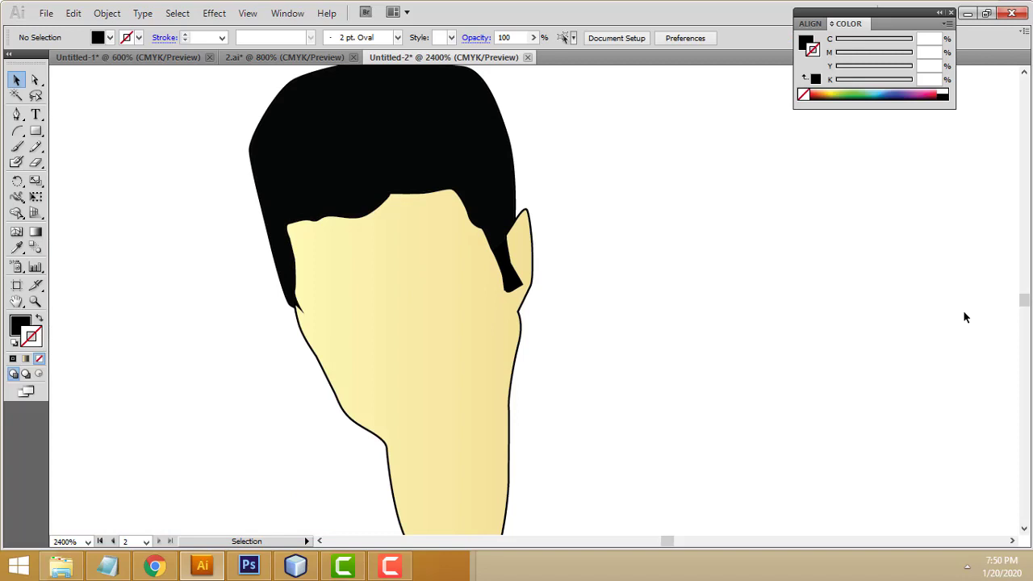
scroll(820, 376, up, 1)
scroll(820, 376, down, 1)
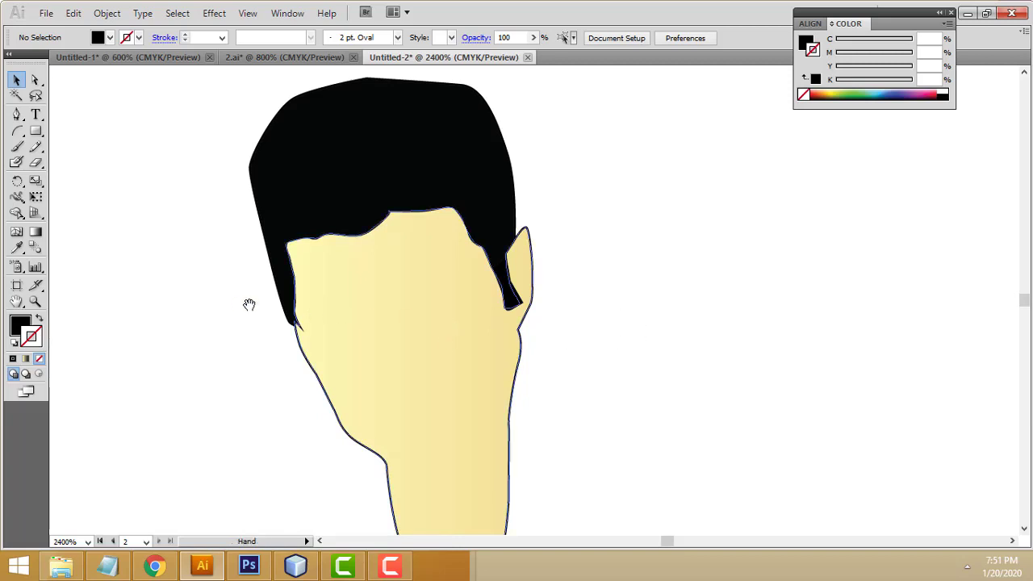
drag(247, 304, 602, 307)
scroll(318, 316, left, 5)
Zoom in and pan so the reference photo's face and eyes fill the view
scroll(457, 305, left, 5)
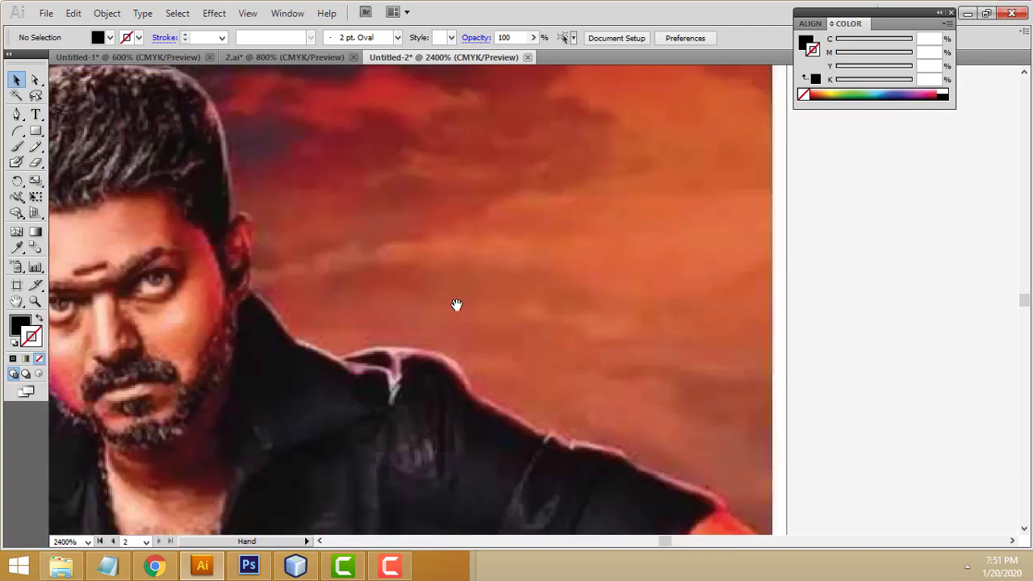
scroll(591, 291, left, 3)
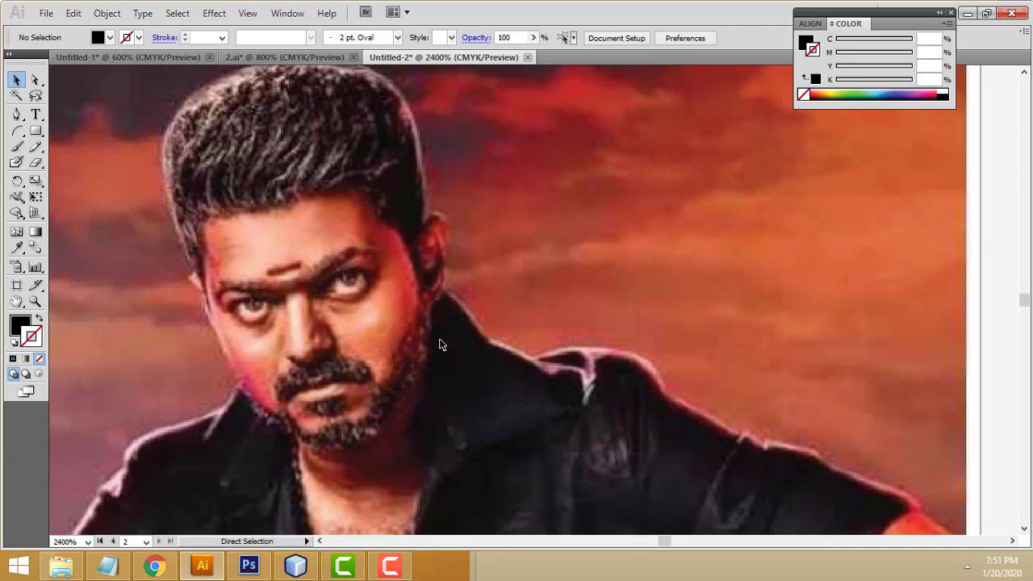
key(ctrl+plus)
key(ctrl+plus)
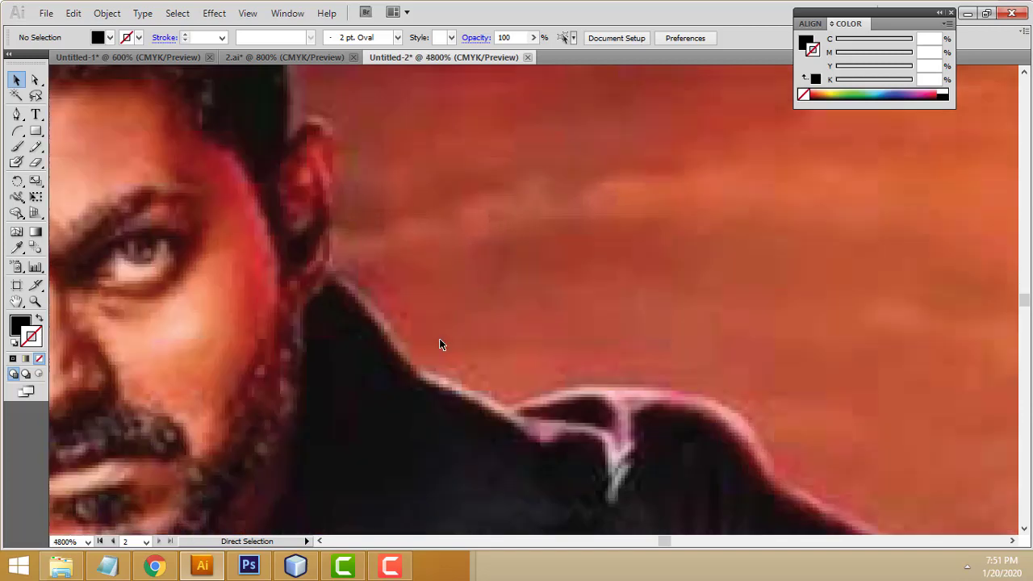
drag(240, 237, 527, 239)
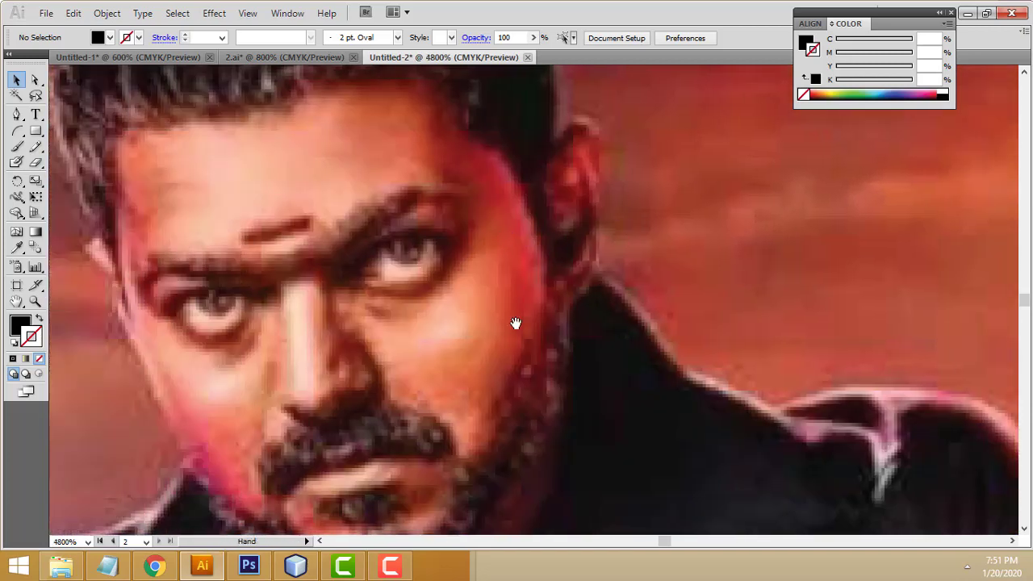
click(15, 118)
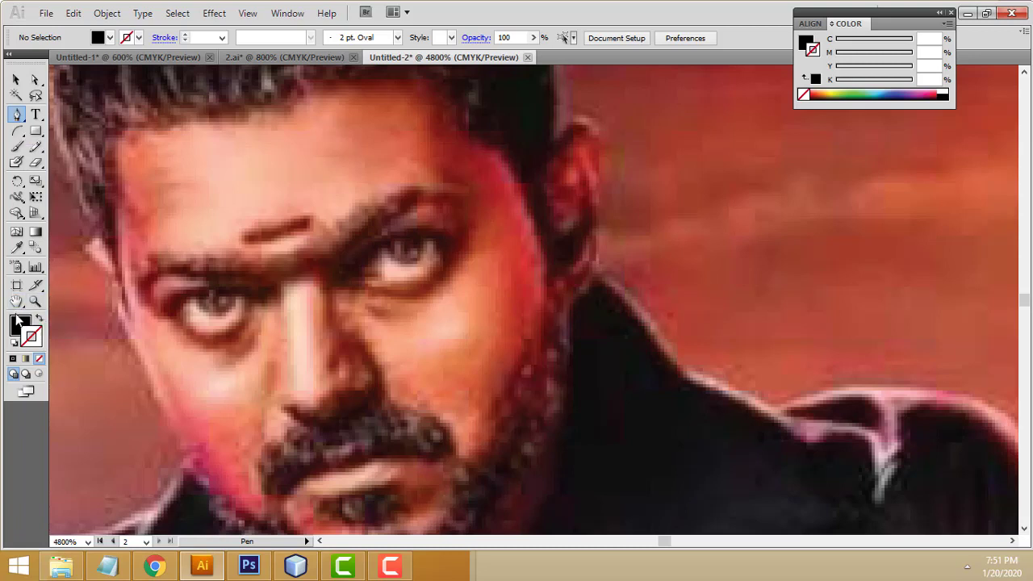
Set the fill to None and the stroke to black at 0.1 pt
click(39, 360)
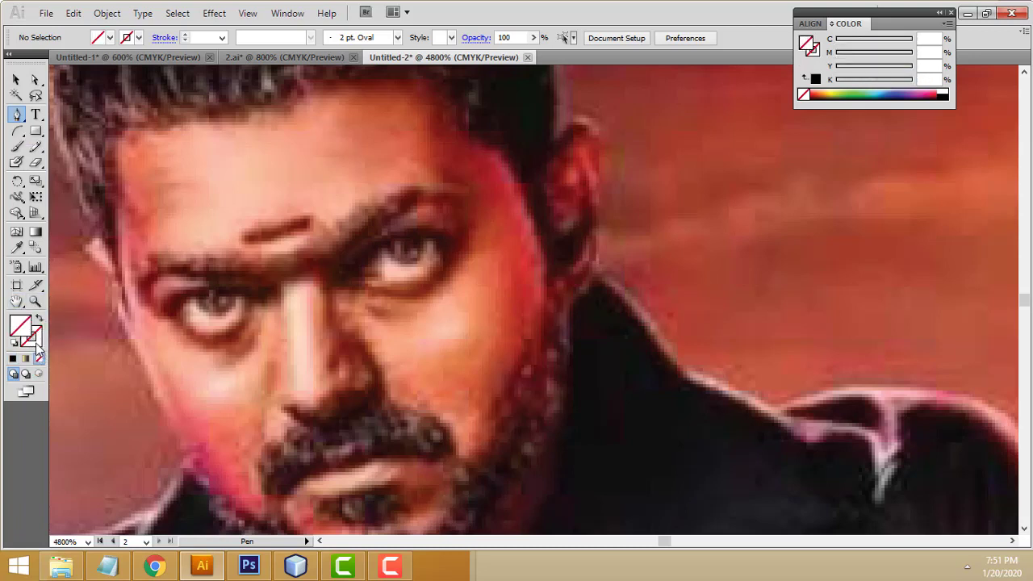
click(37, 331)
text(0.1)
key(Return)
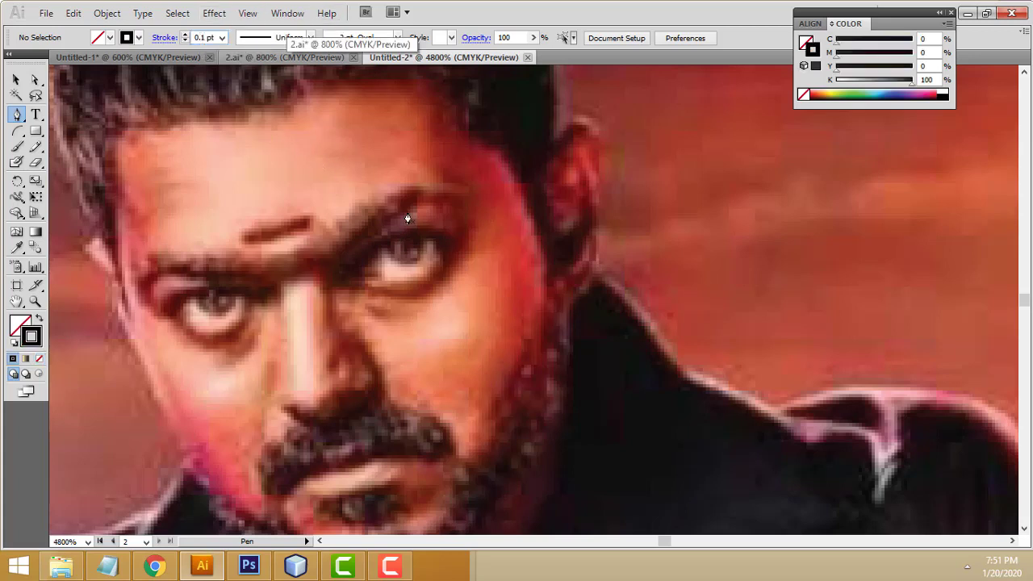
Trace a closed curved Pen outline around the right eye, then zoom in on it
click(345, 280)
drag(385, 240, 398, 242)
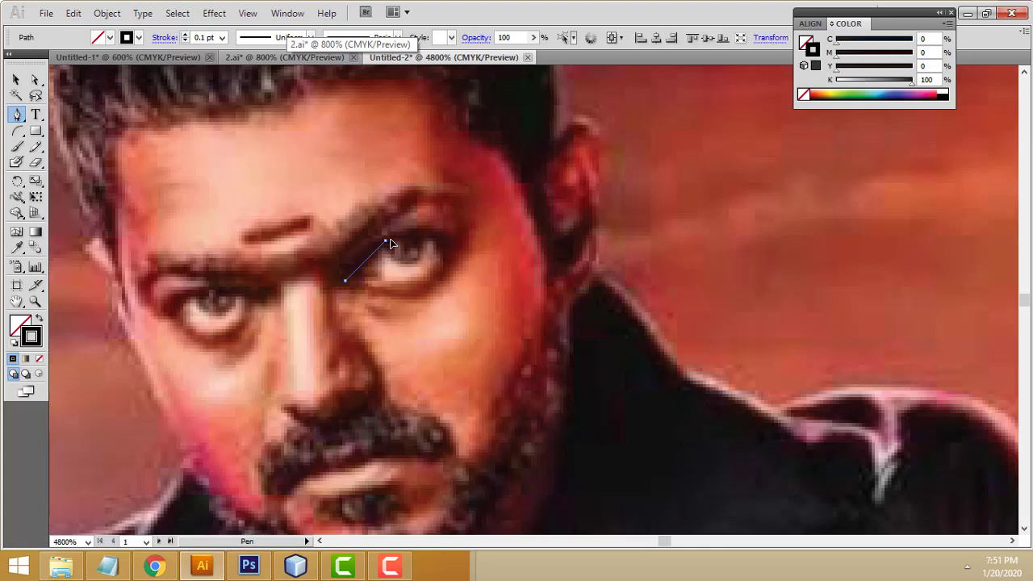
click(461, 239)
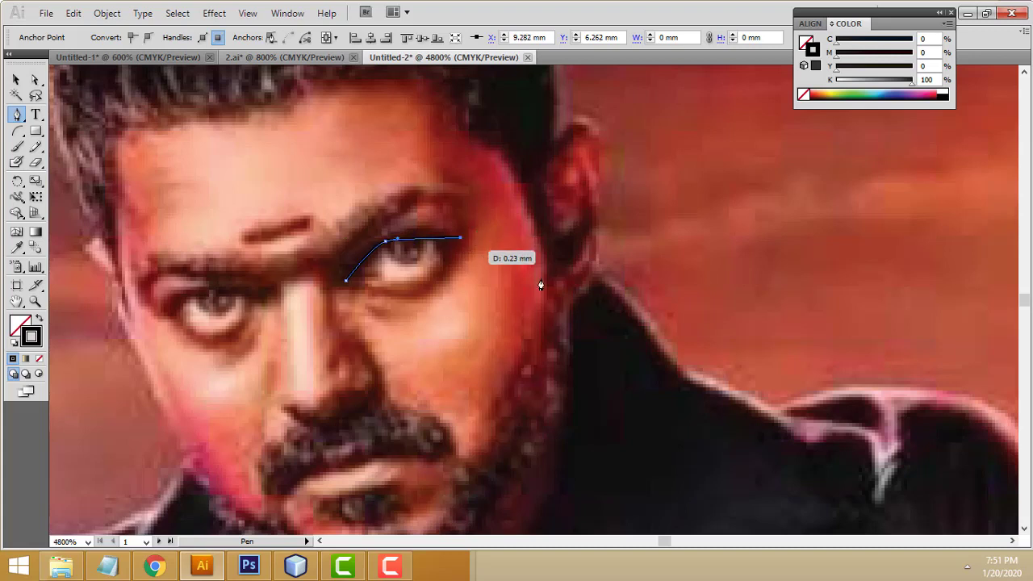
drag(439, 276, 424, 284)
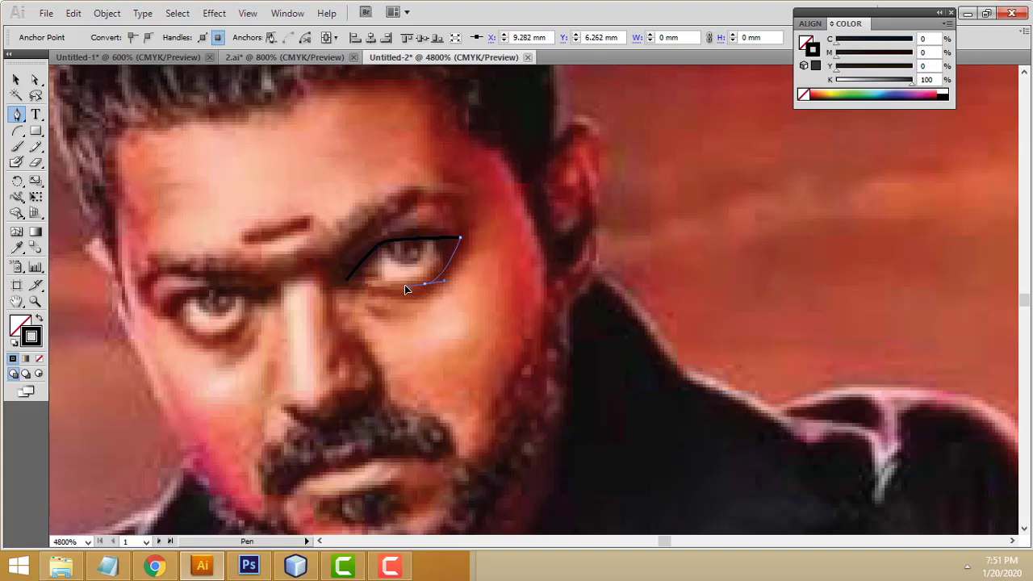
mouse_move(346, 280)
mouse_down()
mouse_move(374, 290)
mouse_move(339, 281)
mouse_up()
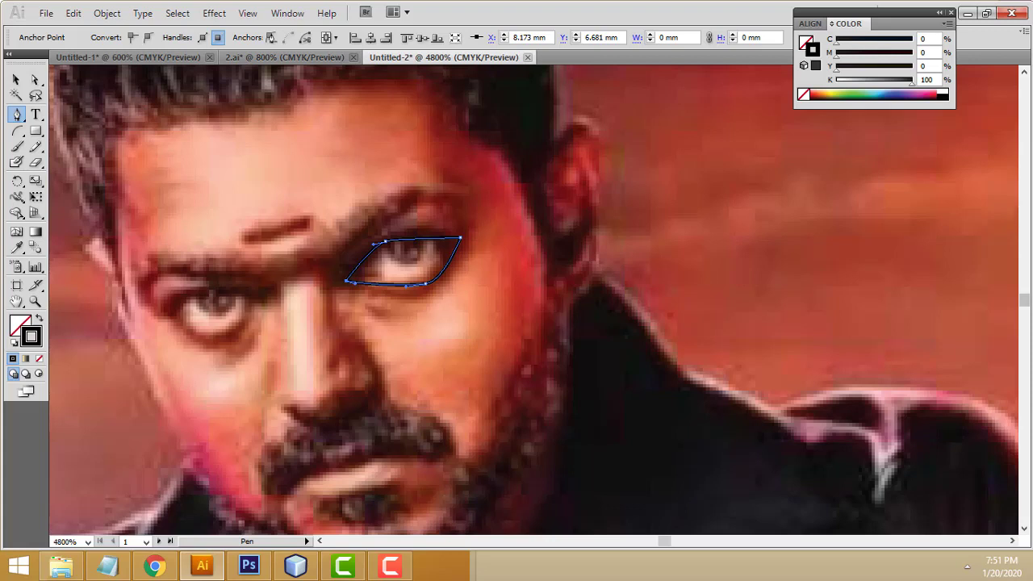
key(v)
click(434, 109)
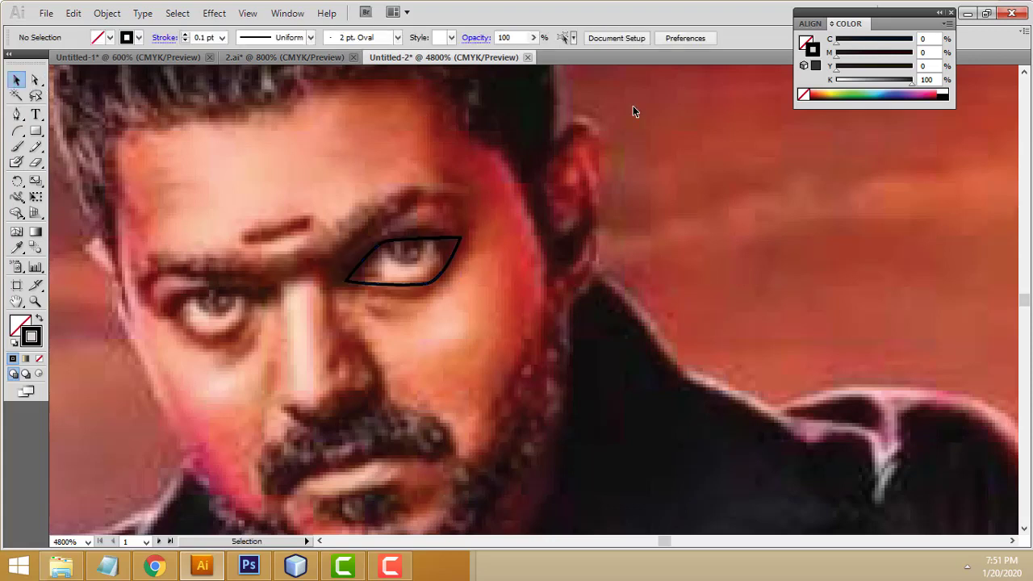
key(ctrl+equal)
Delete the first eye outline
key(a)
key(ctrl+a)
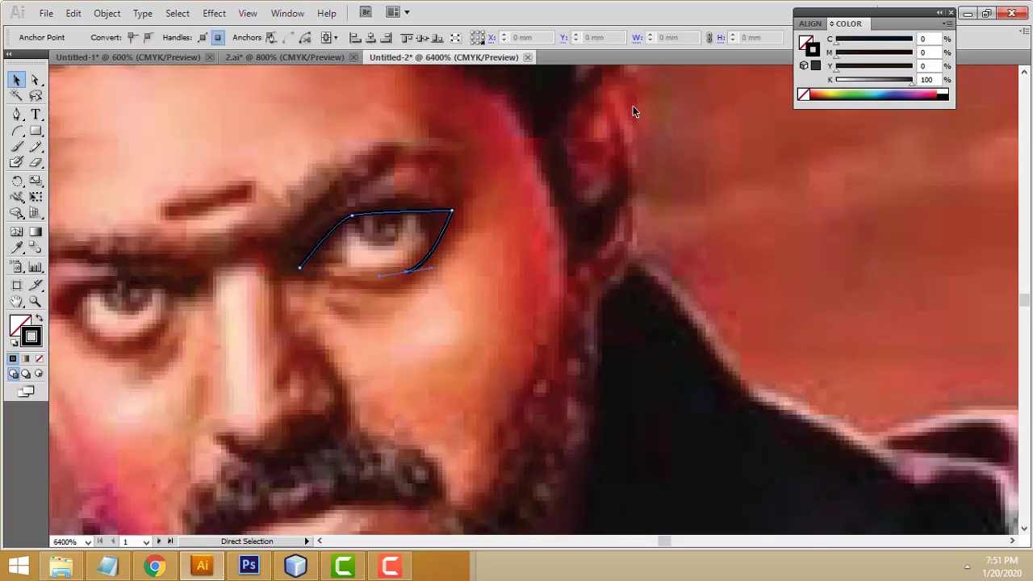
key(Delete)
click(633, 111)
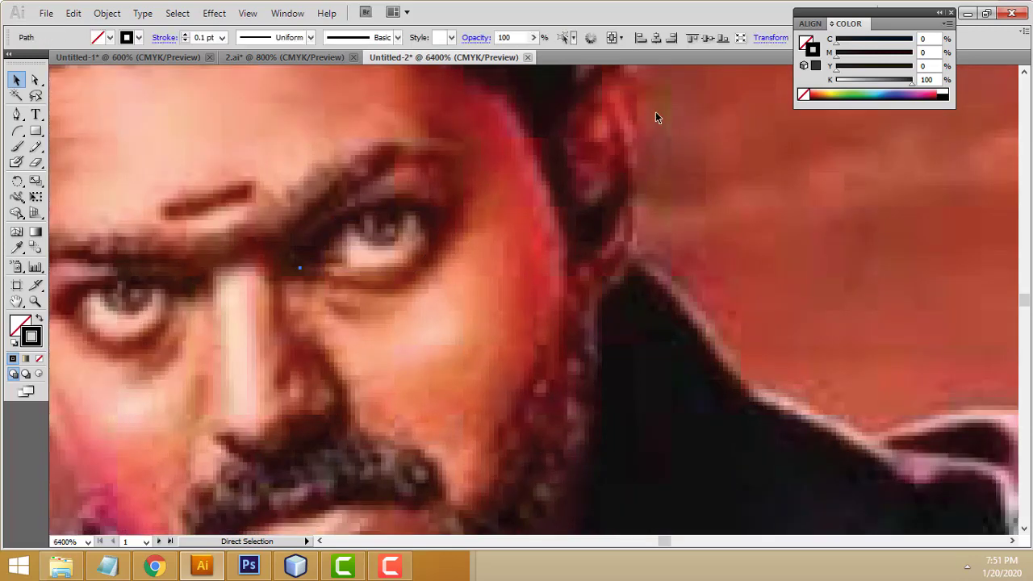
Retrace the right eye as a closed almond outline along the upper and lower eyelids
click(16, 114)
click(299, 269)
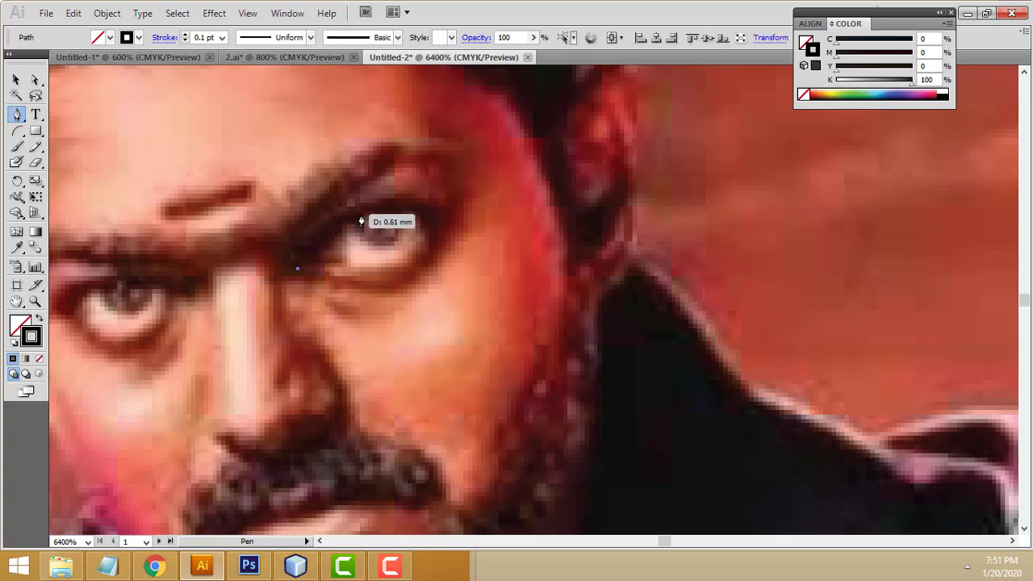
drag(361, 214, 390, 207)
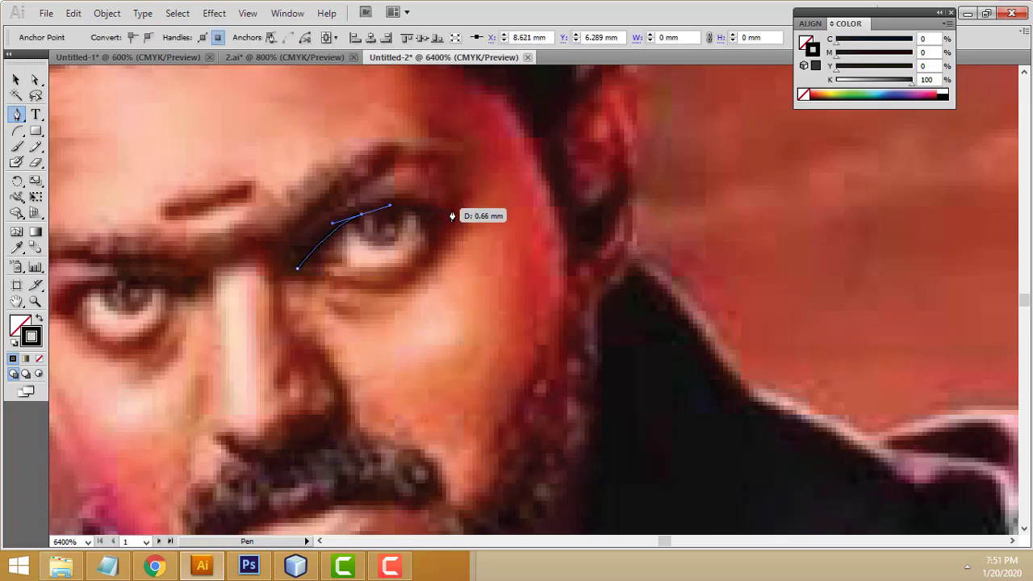
drag(456, 214, 474, 220)
click(455, 215)
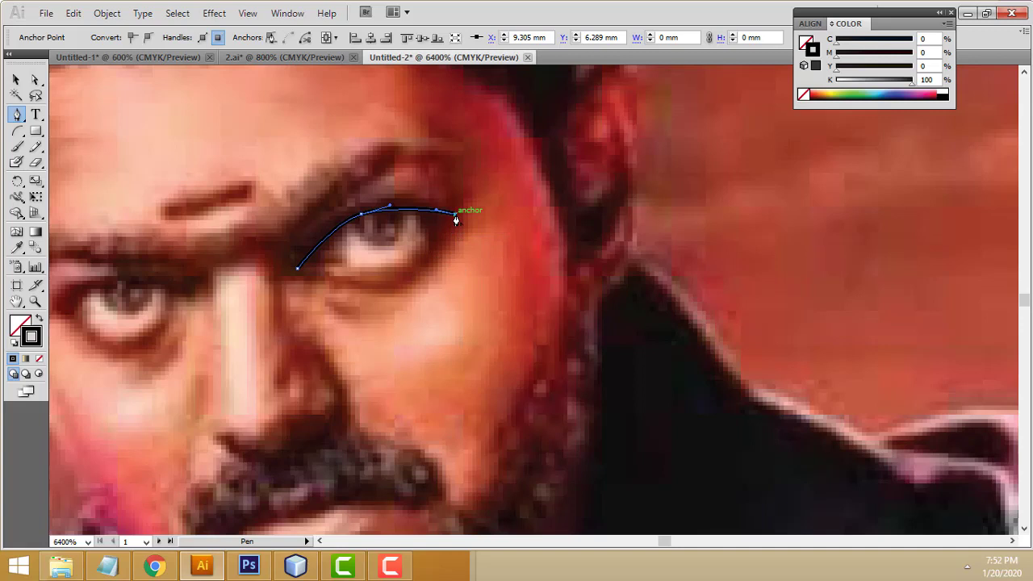
drag(456, 219, 455, 223)
drag(408, 268, 385, 278)
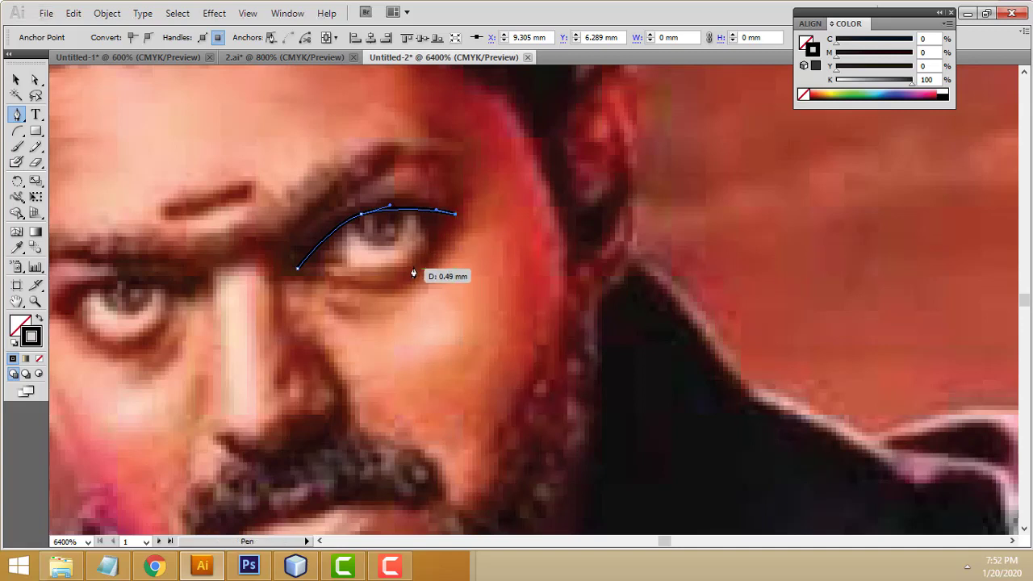
click(299, 268)
drag(298, 275, 285, 271)
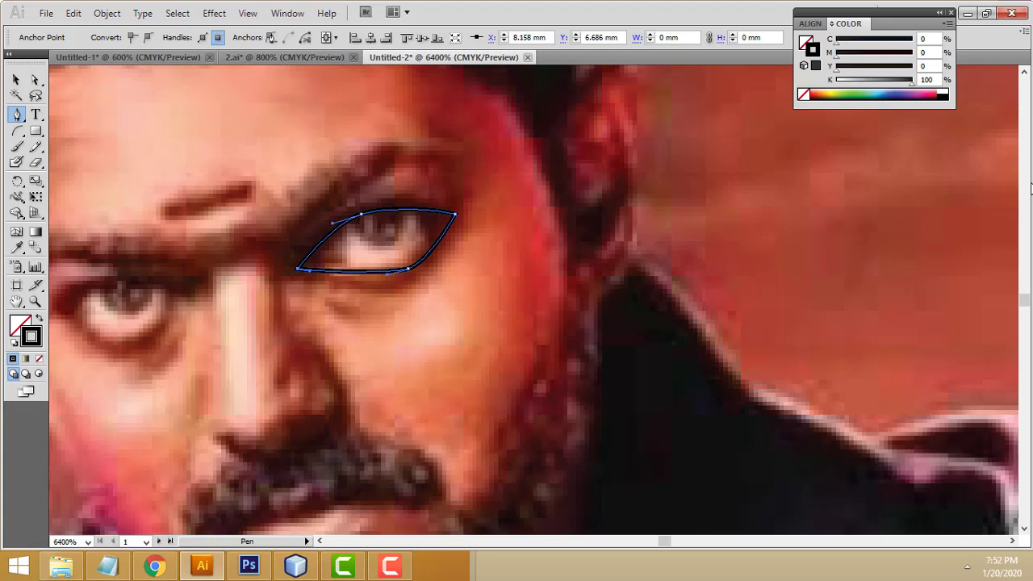
click(16, 80)
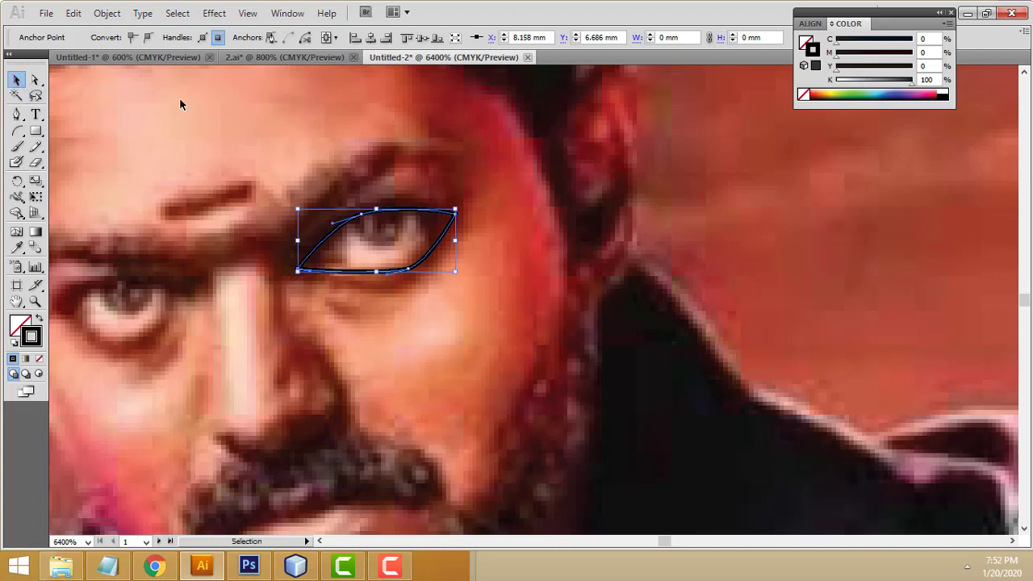
click(345, 127)
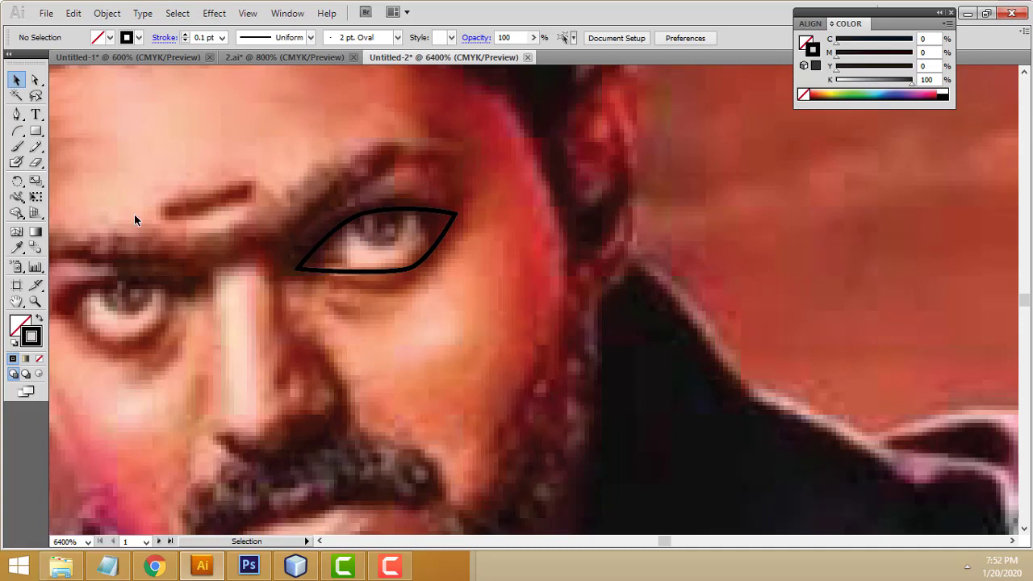
drag(36, 132, 89, 173)
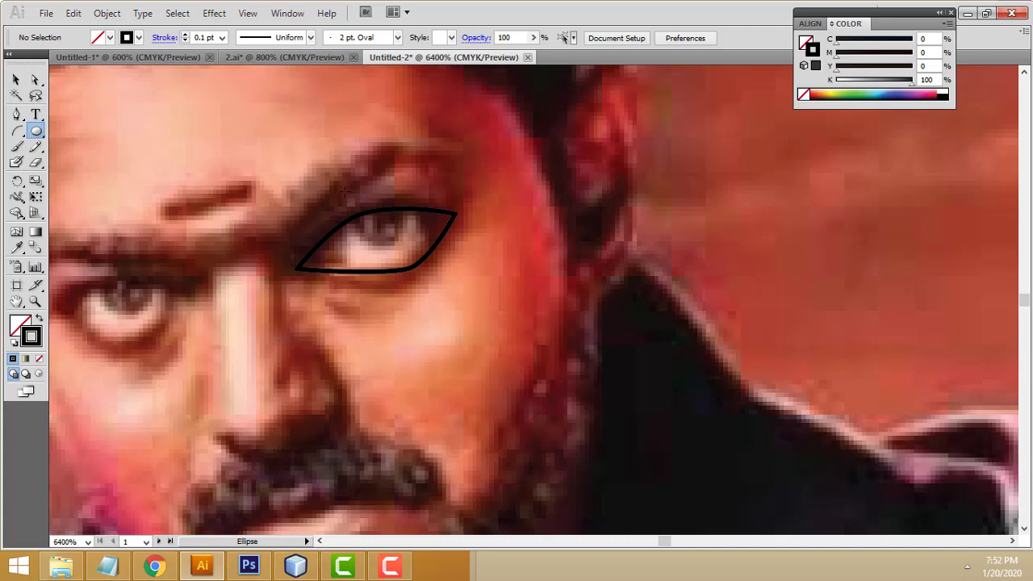
Draw a circle over the iris and select it together with the eye outline
drag(345, 194, 414, 247)
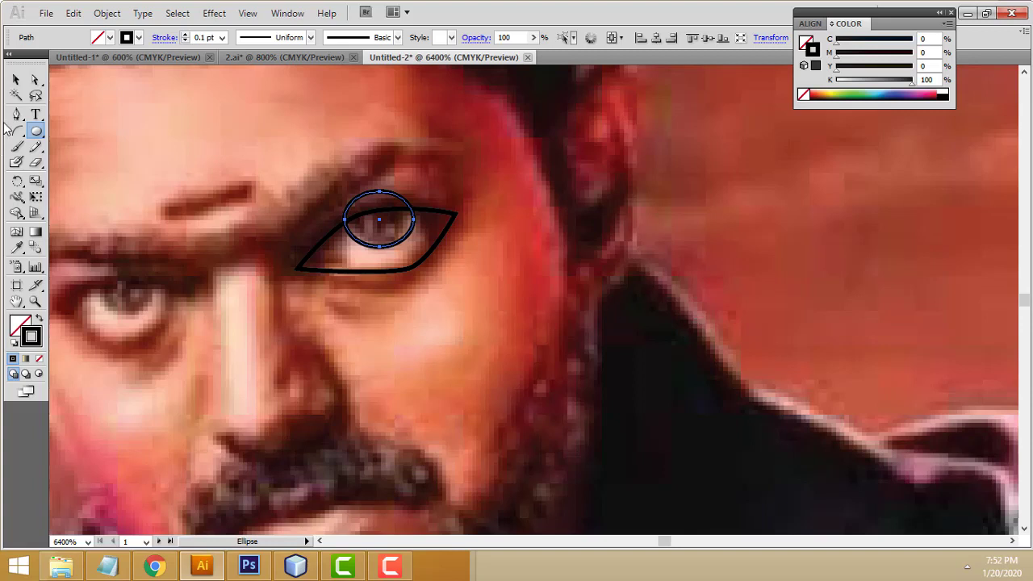
click(16, 79)
click(539, 159)
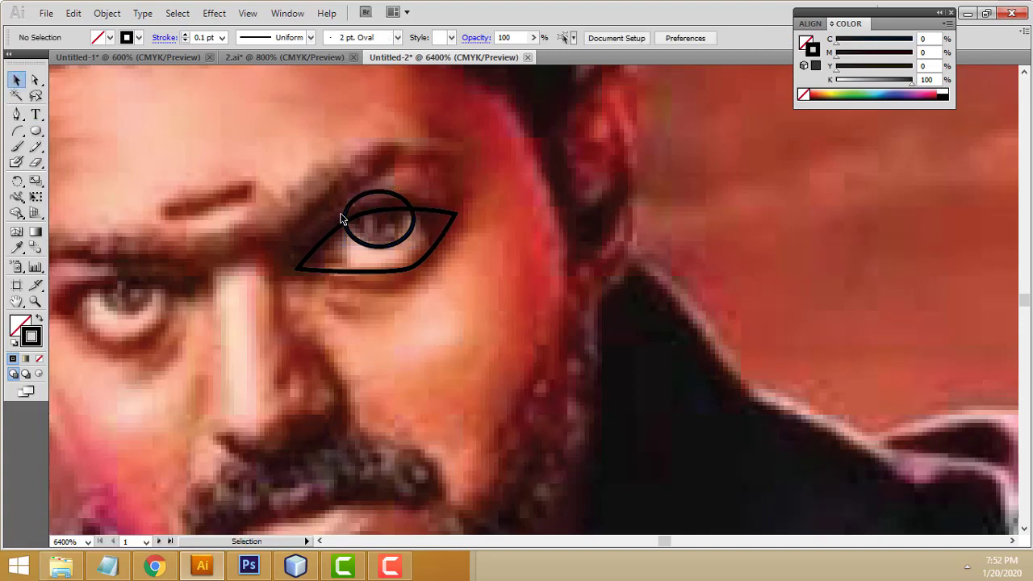
click(449, 229)
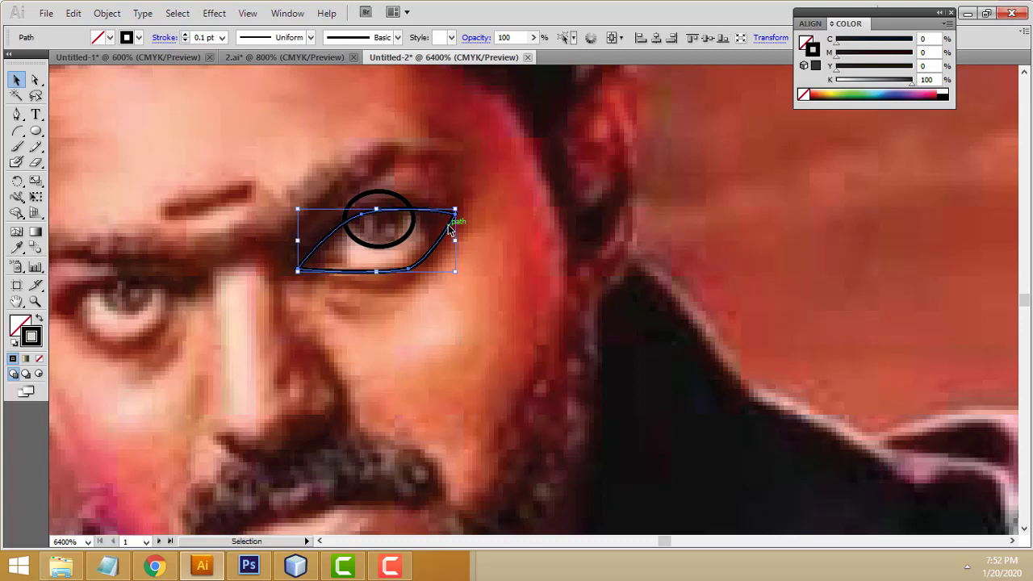
shift+click(395, 197)
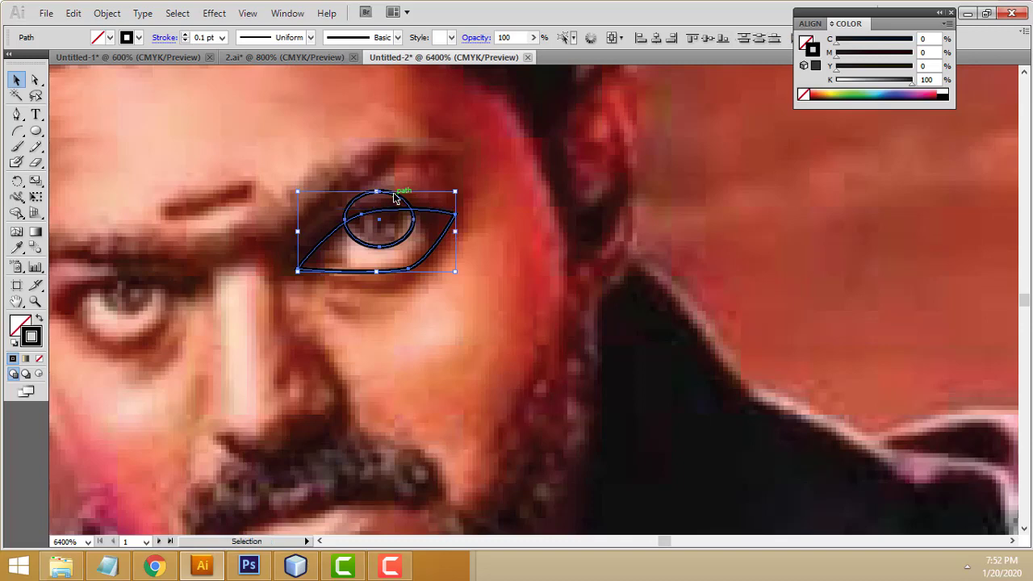
click(295, 15)
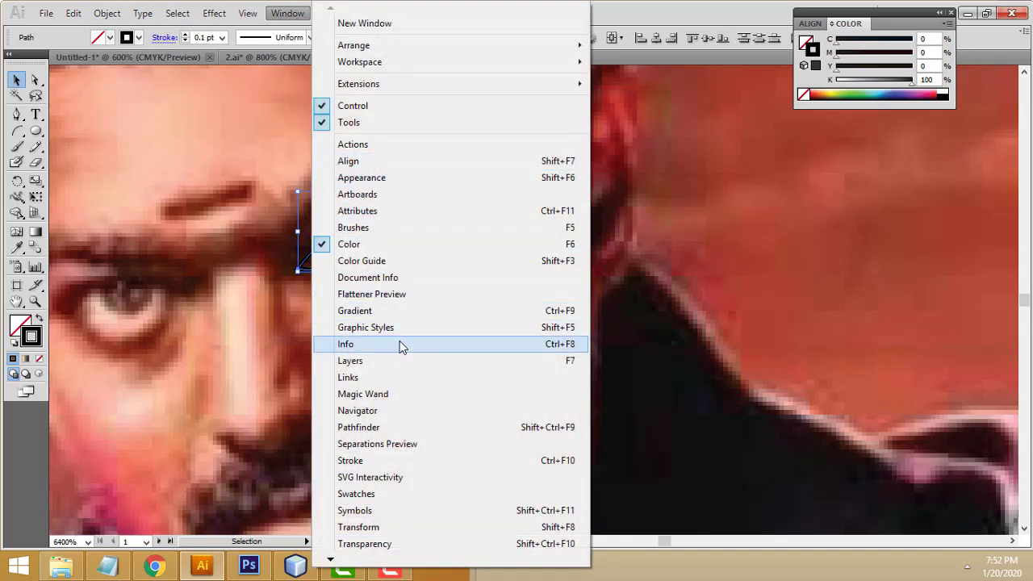
Apply Pathfinder Intersect to the right eye and iris, then undo it
click(390, 427)
drag(454, 479, 719, 226)
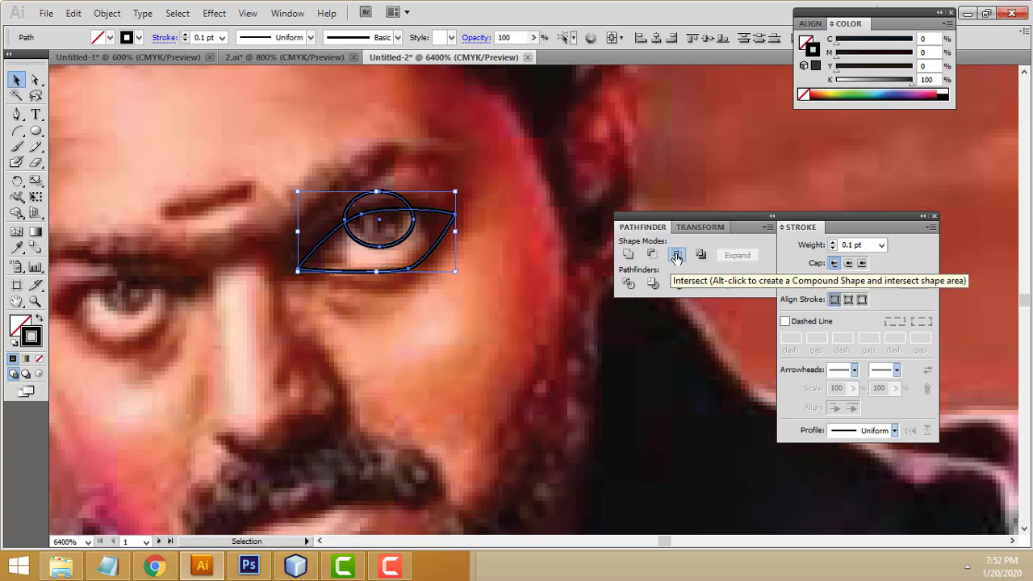
click(677, 257)
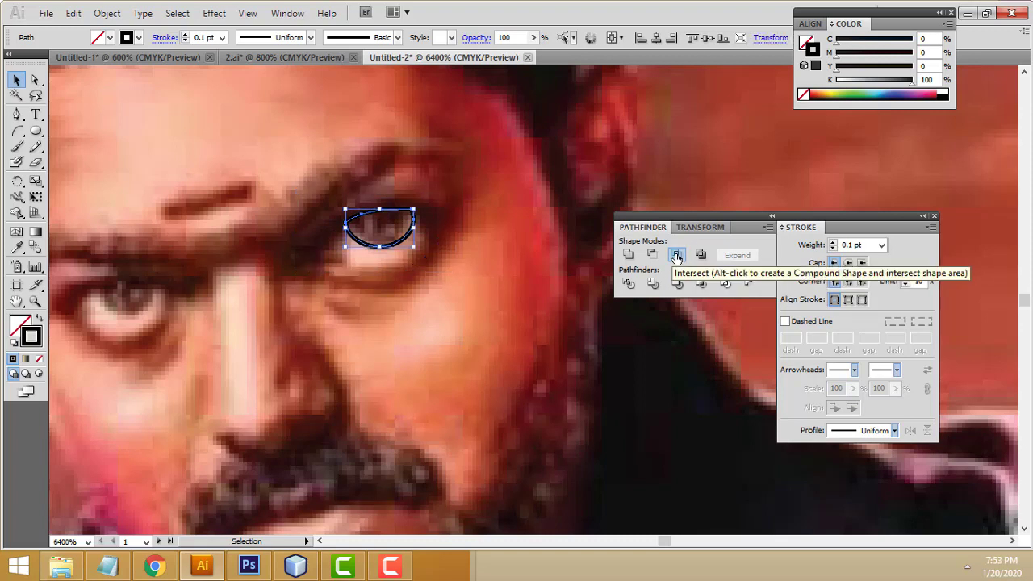
key(ctrl+z)
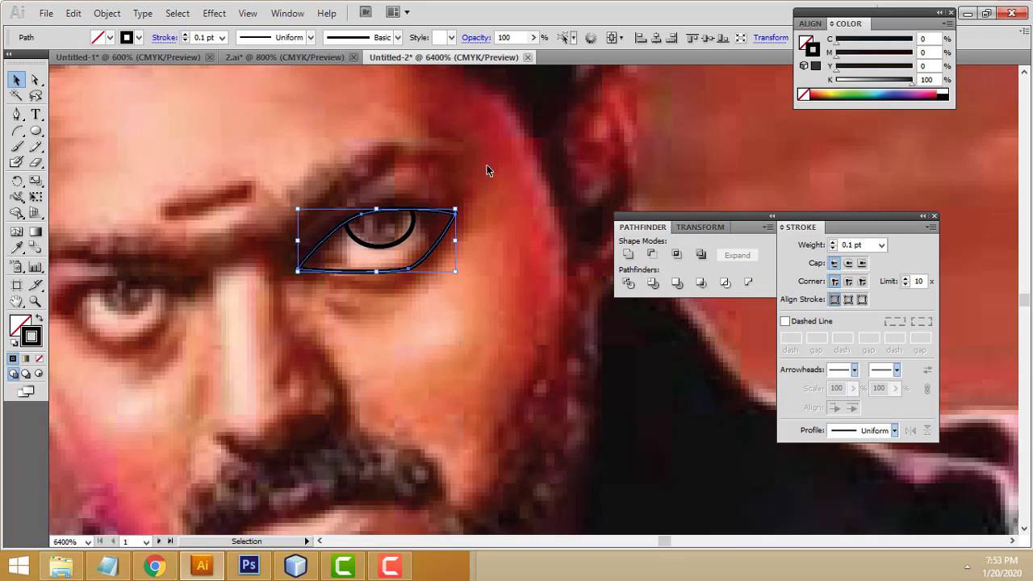
Reselect the right eye outline and pan over to the left eye
click(491, 165)
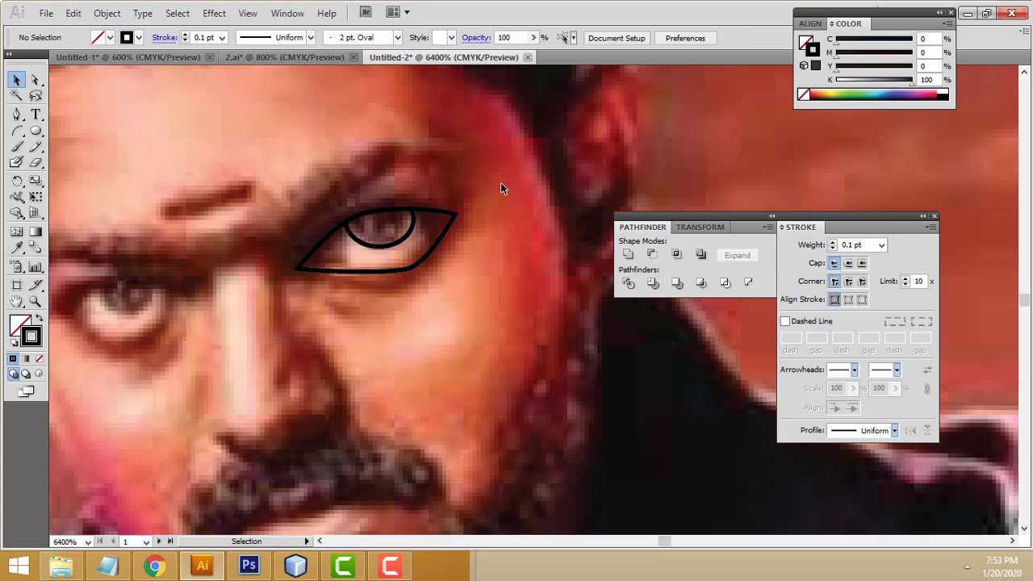
click(446, 214)
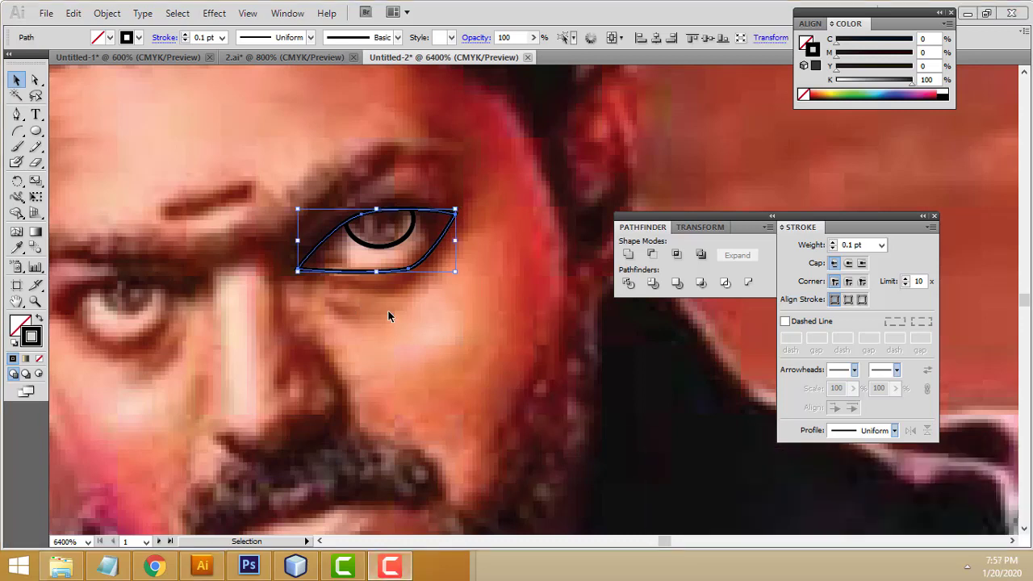
drag(315, 330, 437, 330)
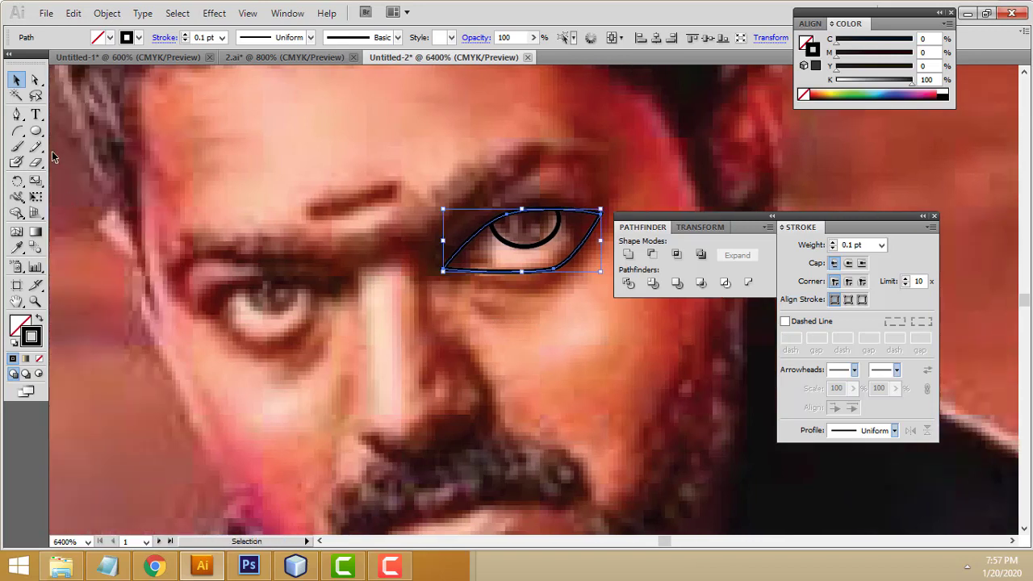
click(21, 116)
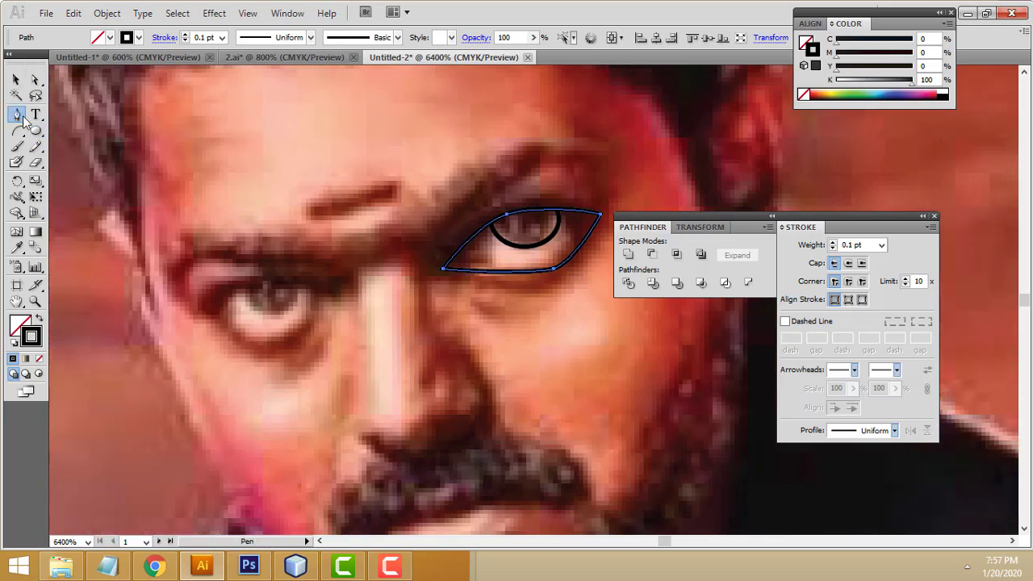
Trace a closed almond outline around the photo's left eye, curving both lids
click(317, 286)
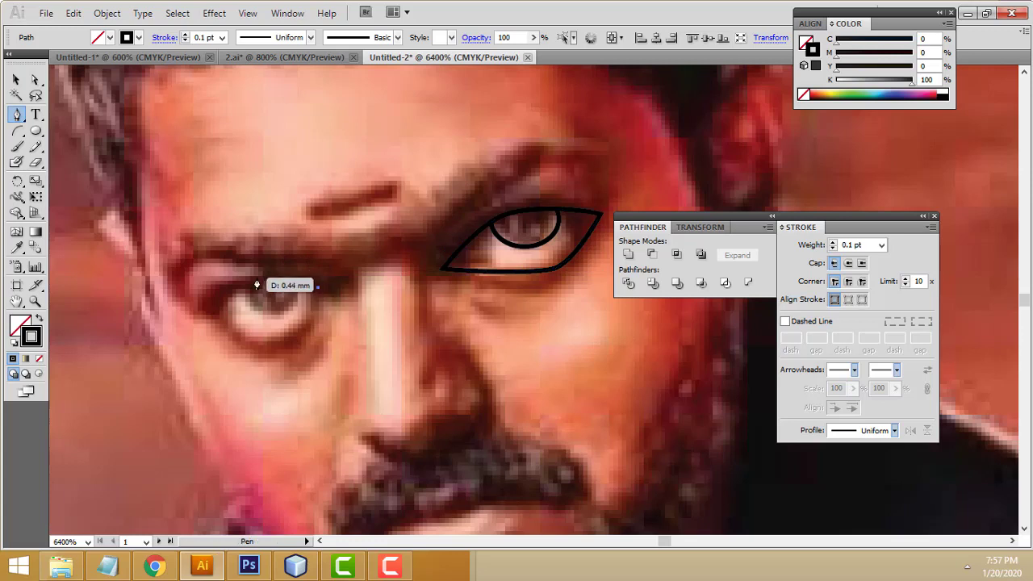
click(251, 279)
mouse_move(231, 282)
mouse_down()
mouse_move(204, 314)
mouse_move(226, 341)
mouse_move(203, 314)
mouse_up()
drag(254, 344, 284, 349)
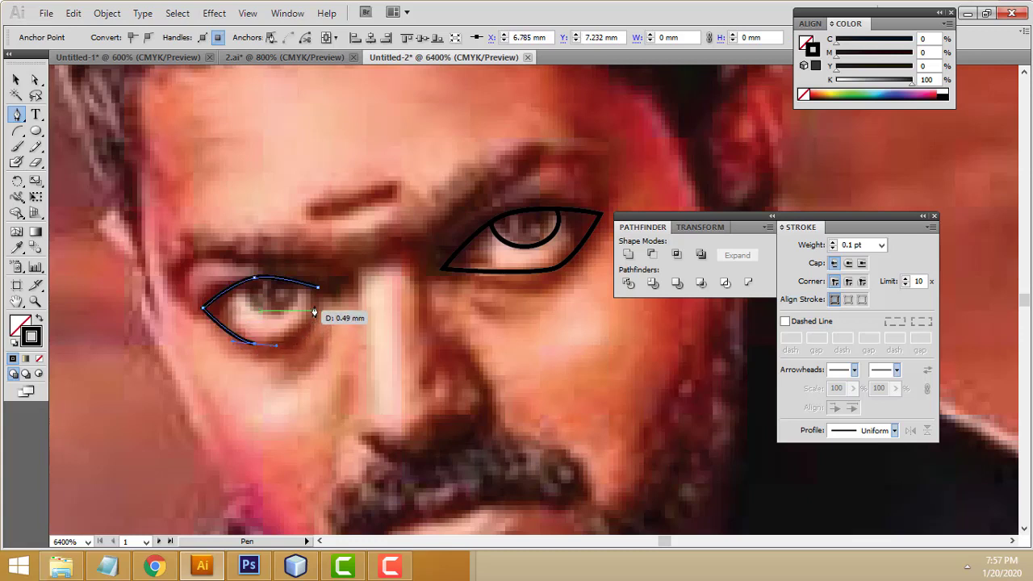
drag(313, 316, 312, 317)
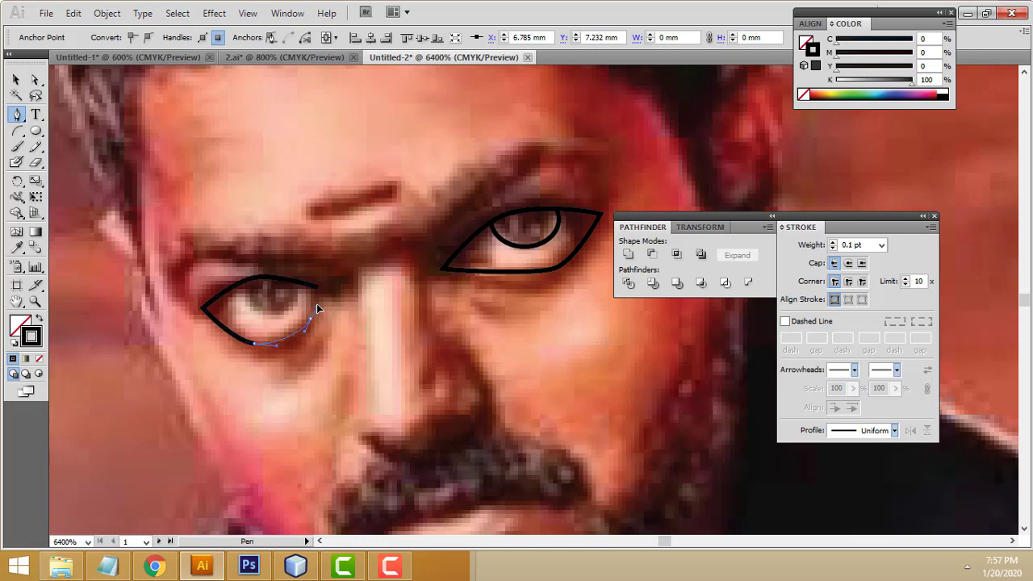
click(318, 288)
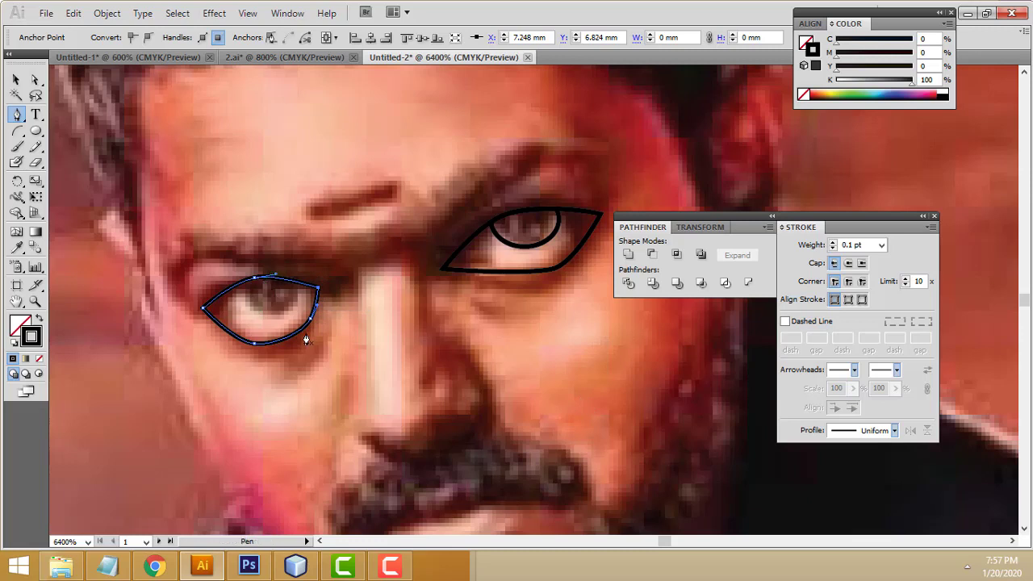
click(35, 131)
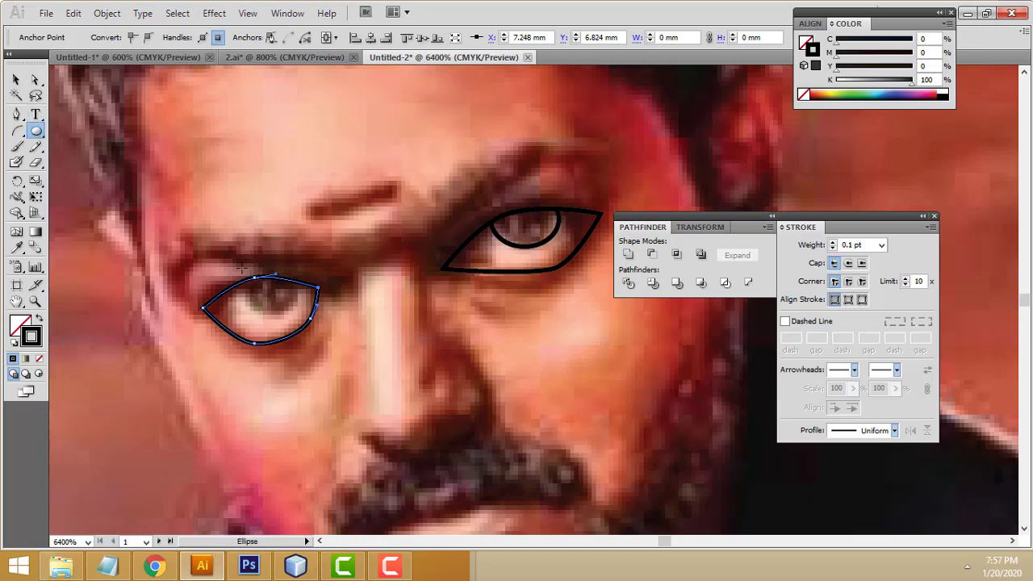
Draw an iris circle over the left eye and select it with the eye outline
drag(241, 268, 300, 315)
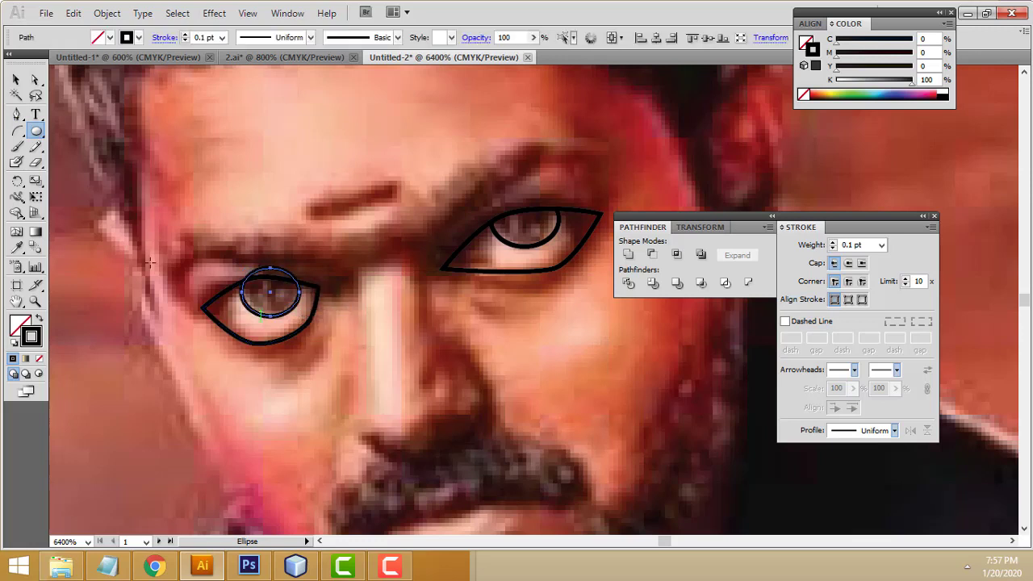
click(14, 80)
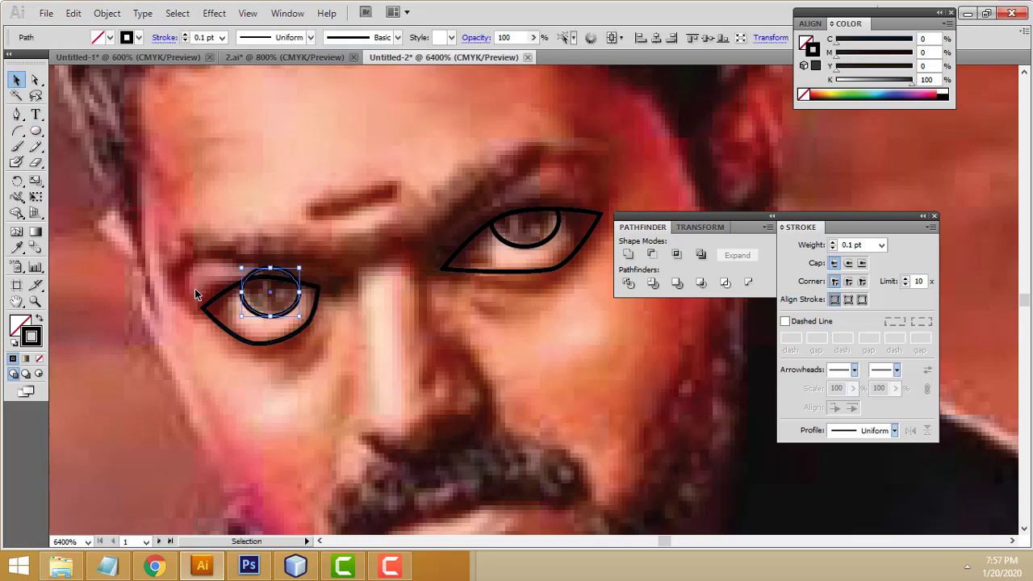
click(213, 303)
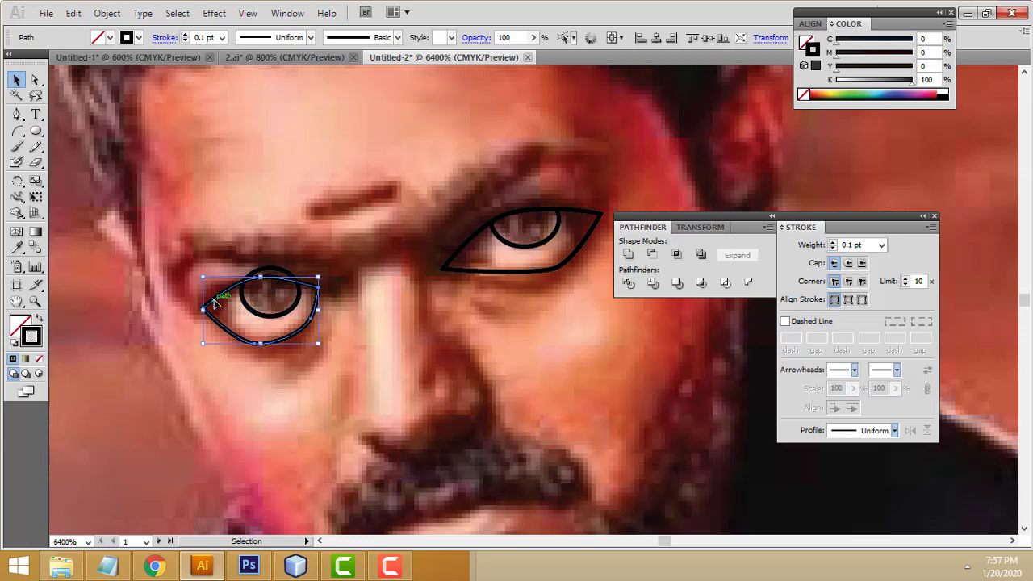
key(a)
key(v)
shift+click(279, 269)
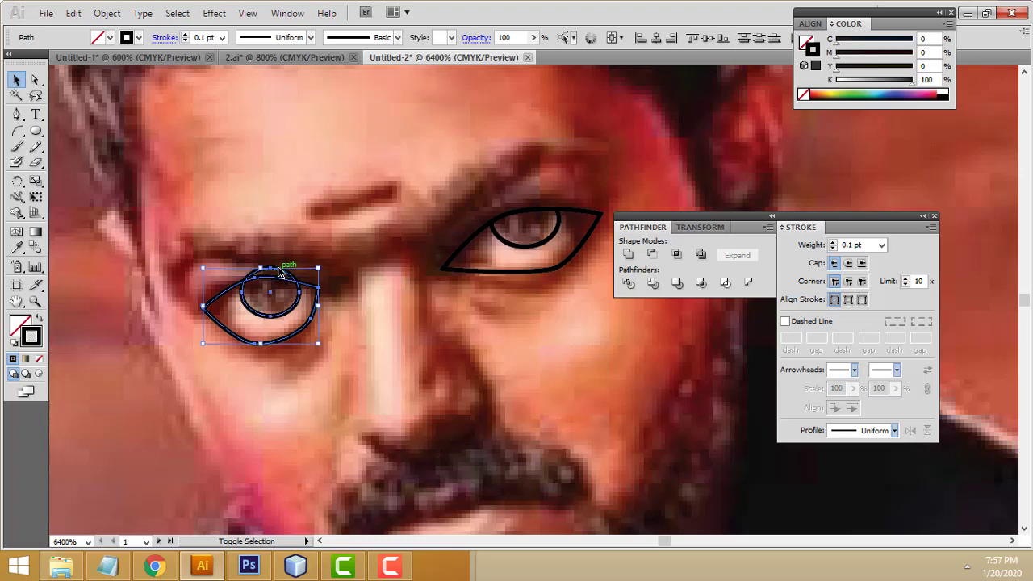
Try Intersect on the left eye and iris, undo it, and recenter the view
click(671, 257)
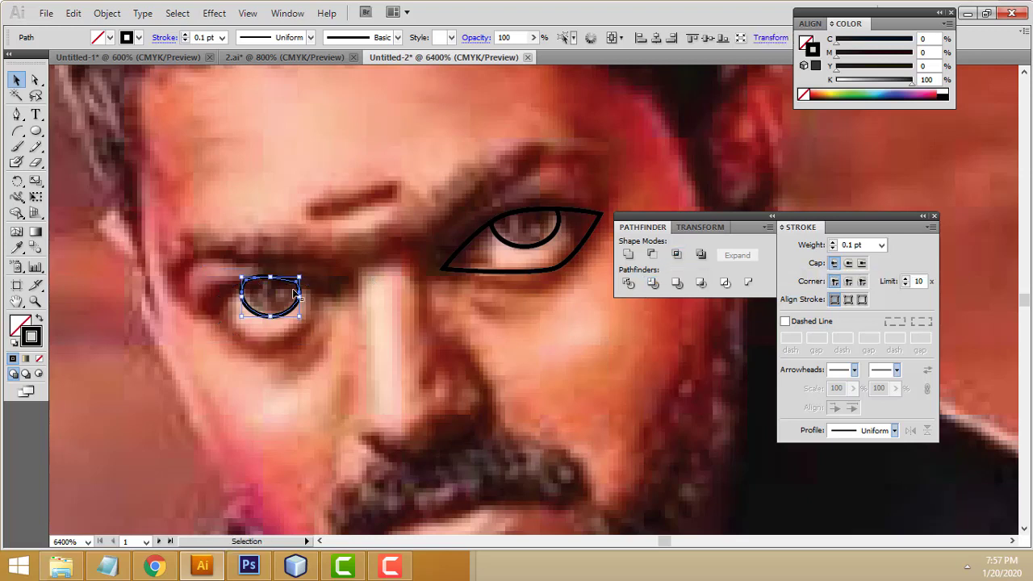
key(ctrl+z)
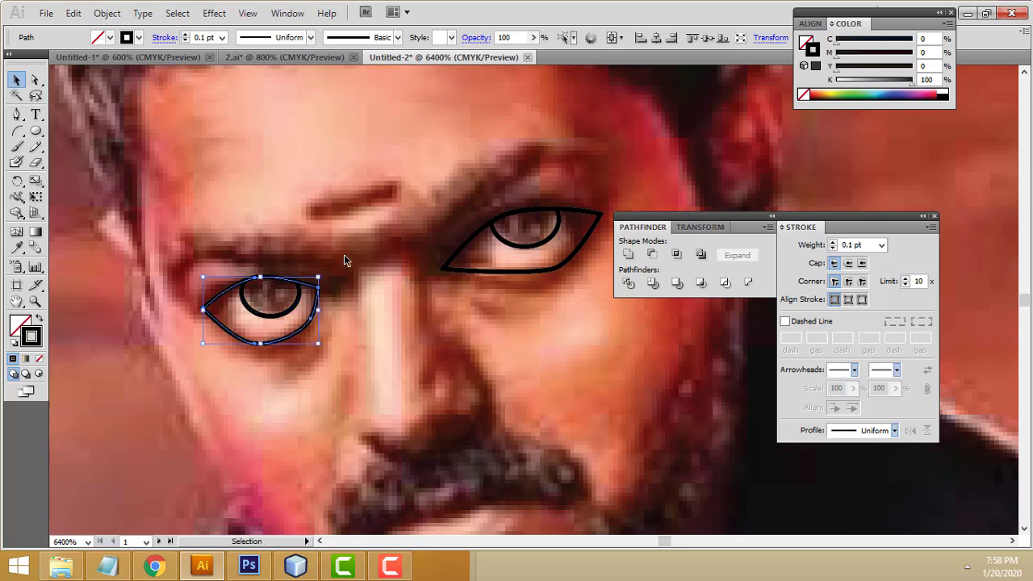
click(343, 257)
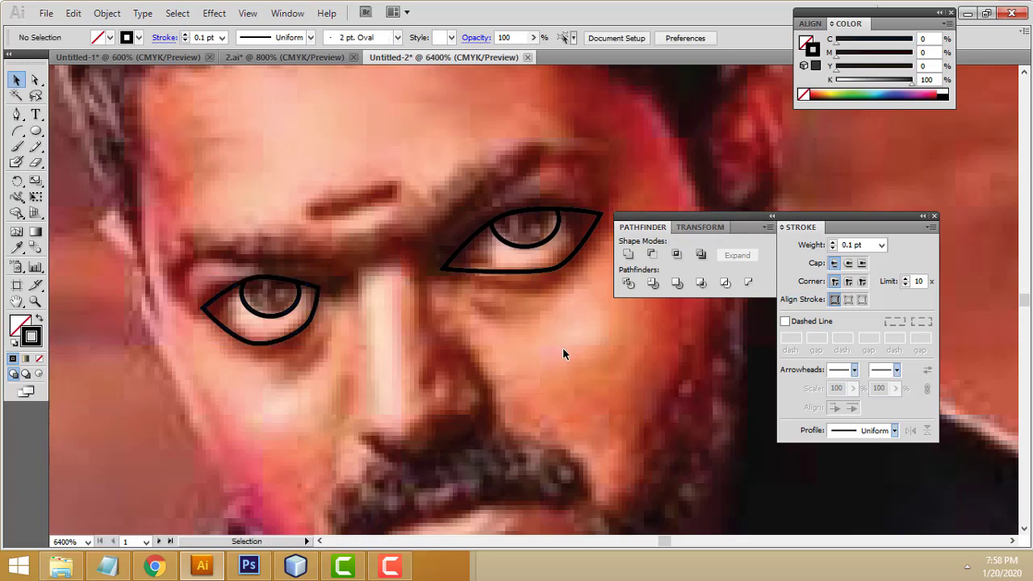
scroll(541, 388, up, 1)
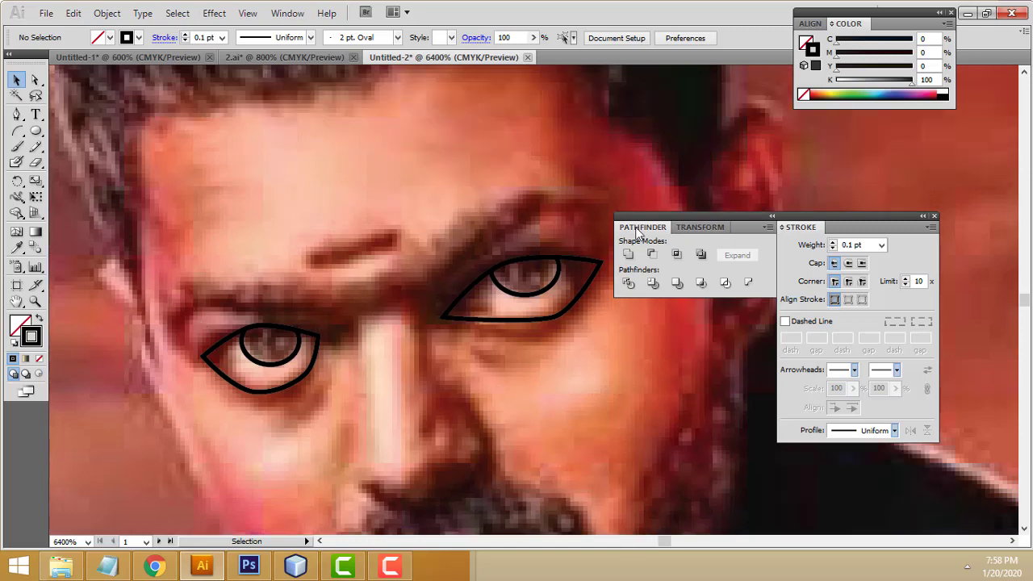
mouse_move(563, 184)
mouse_down()
mouse_move(441, 186)
mouse_move(448, 196)
mouse_up()
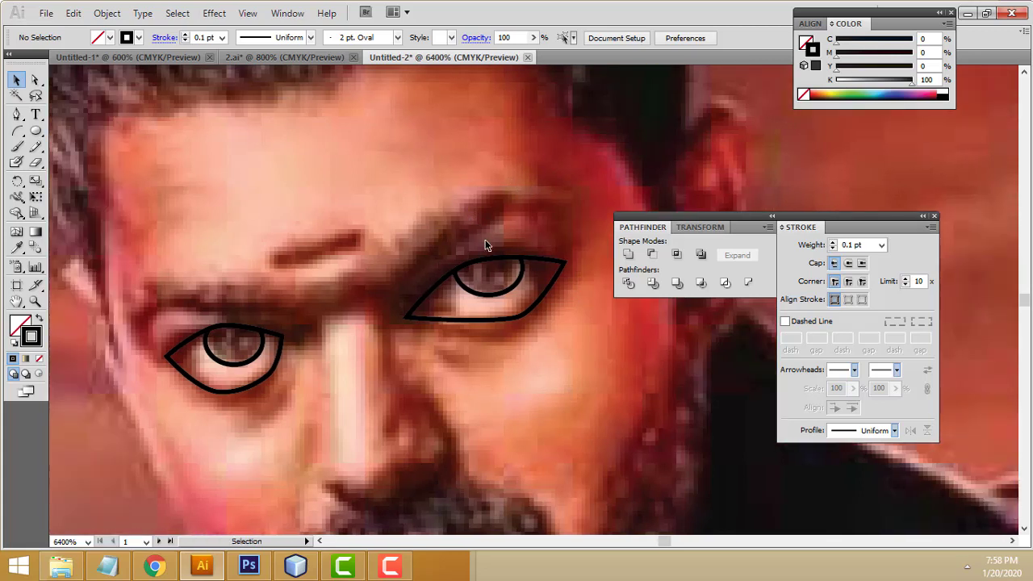
click(18, 116)
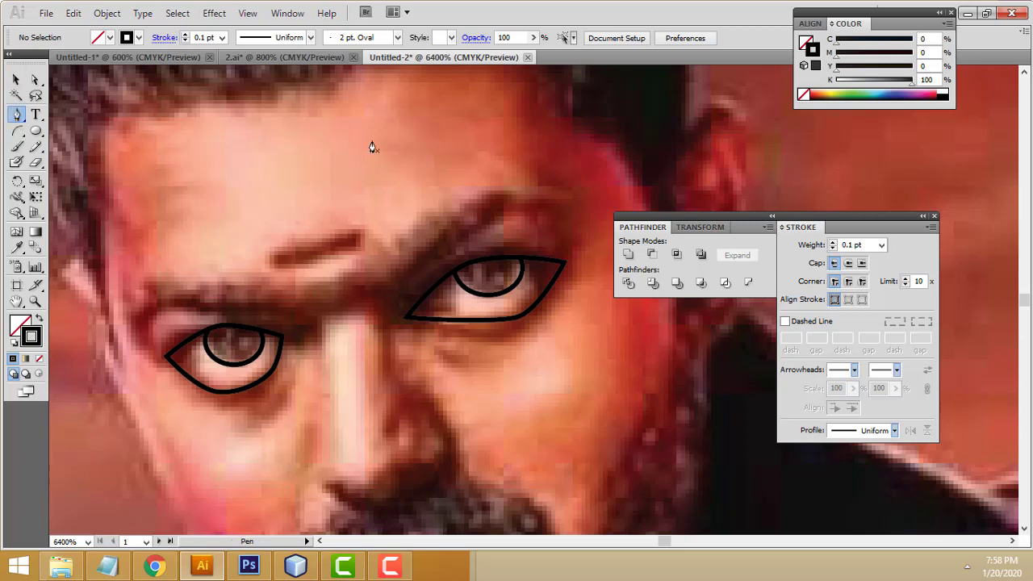
Trace a curved closed eyebrow outline above the right eye
click(563, 200)
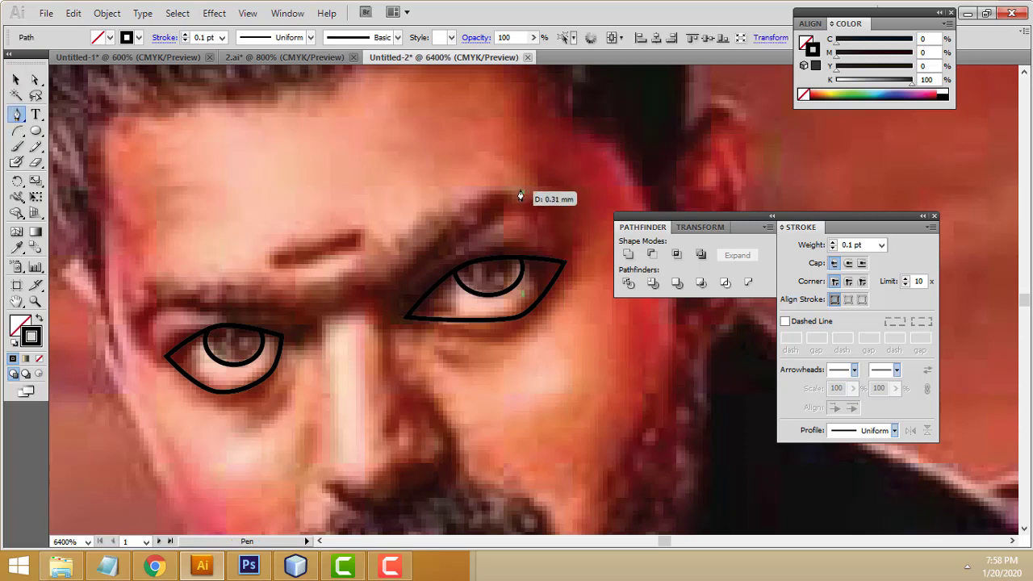
drag(499, 186, 392, 274)
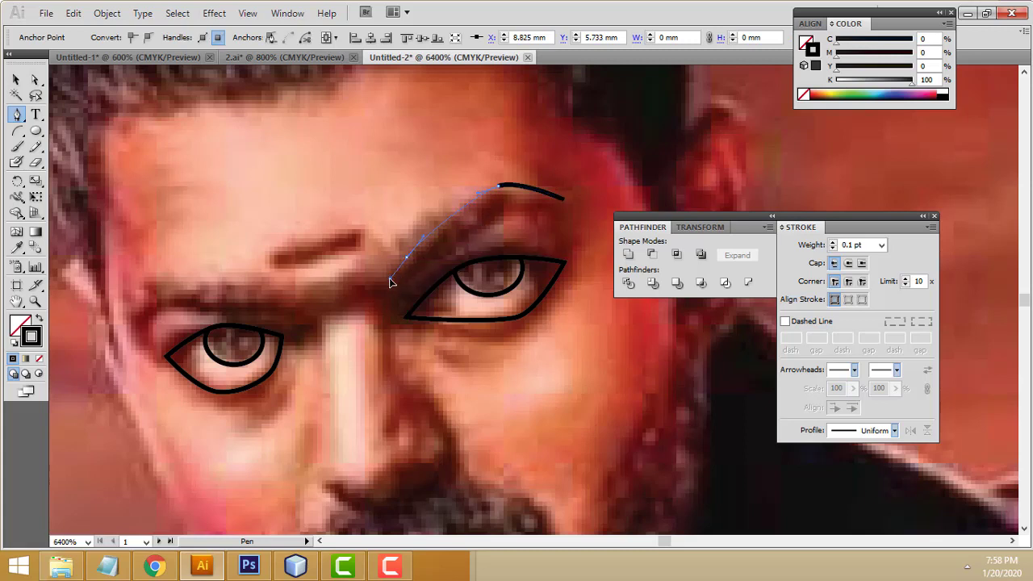
mouse_move(398, 294)
mouse_down()
mouse_move(516, 219)
mouse_move(567, 222)
mouse_move(568, 212)
mouse_up()
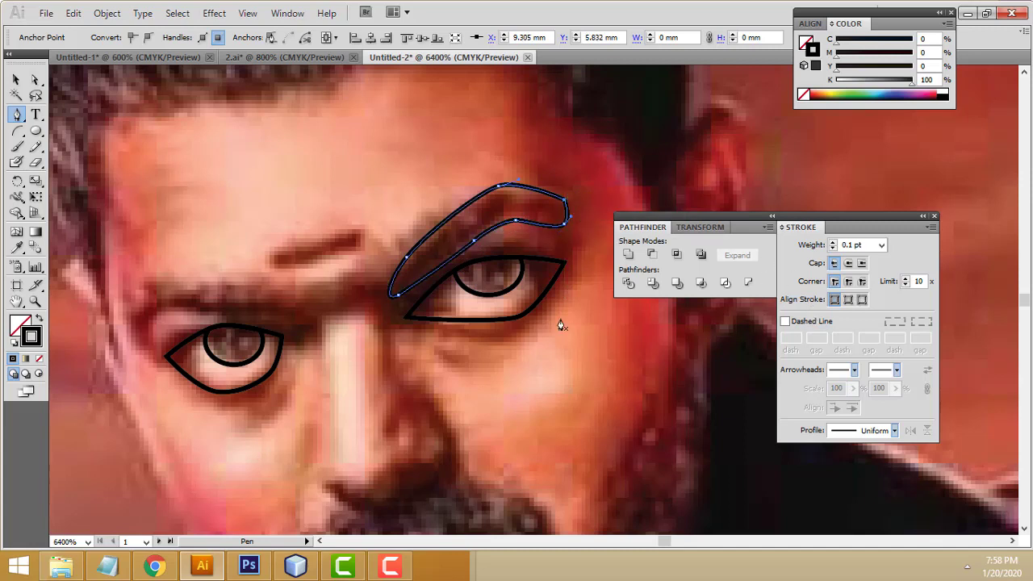
Trace a closed eyebrow outline above the left eye, ending at its tip
click(292, 302)
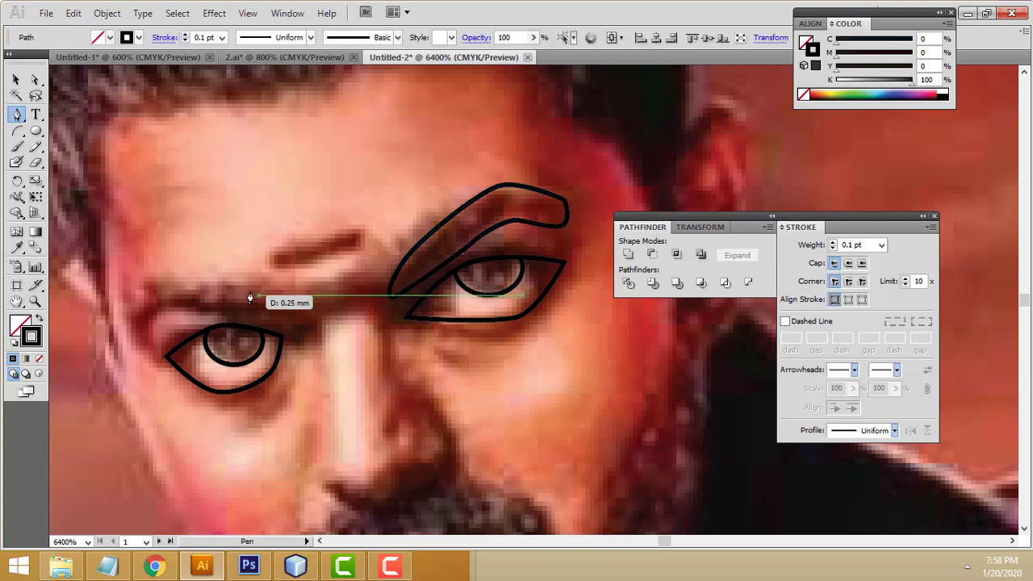
drag(220, 282, 132, 328)
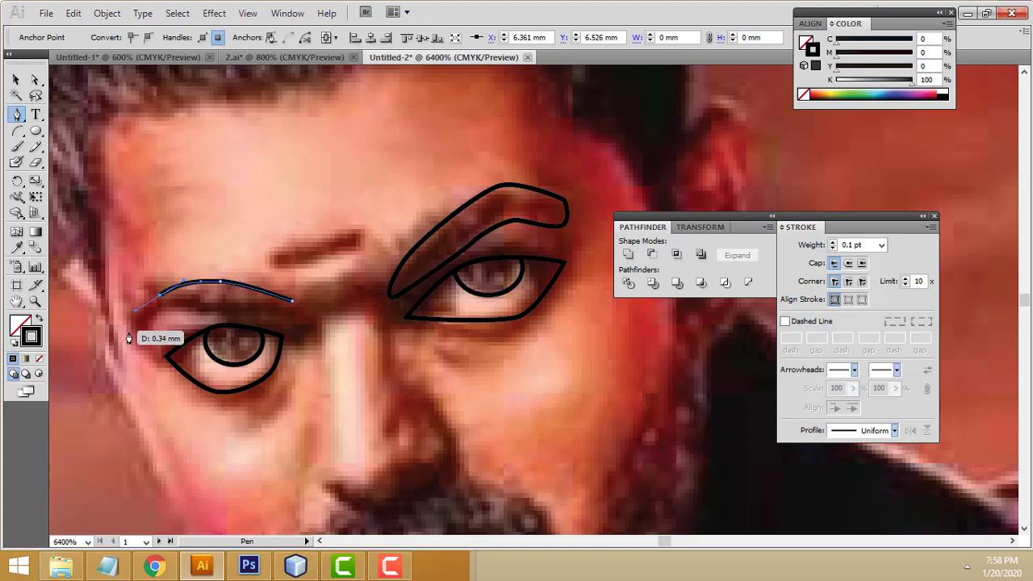
mouse_move(132, 328)
mouse_down()
mouse_move(128, 339)
mouse_move(163, 323)
mouse_up()
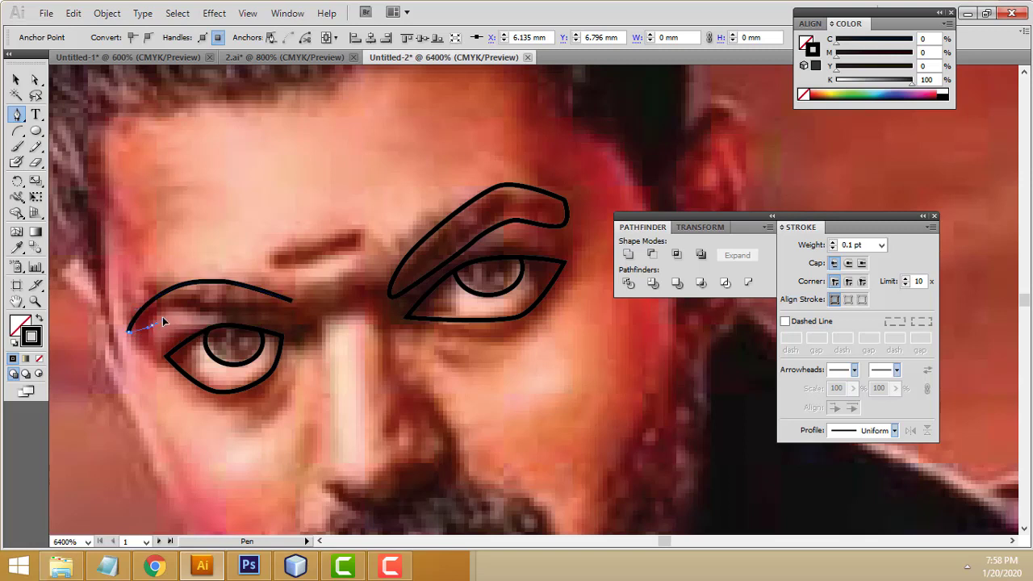
mouse_move(205, 306)
mouse_down()
mouse_move(302, 316)
mouse_move(284, 281)
mouse_move(297, 311)
mouse_up()
click(294, 305)
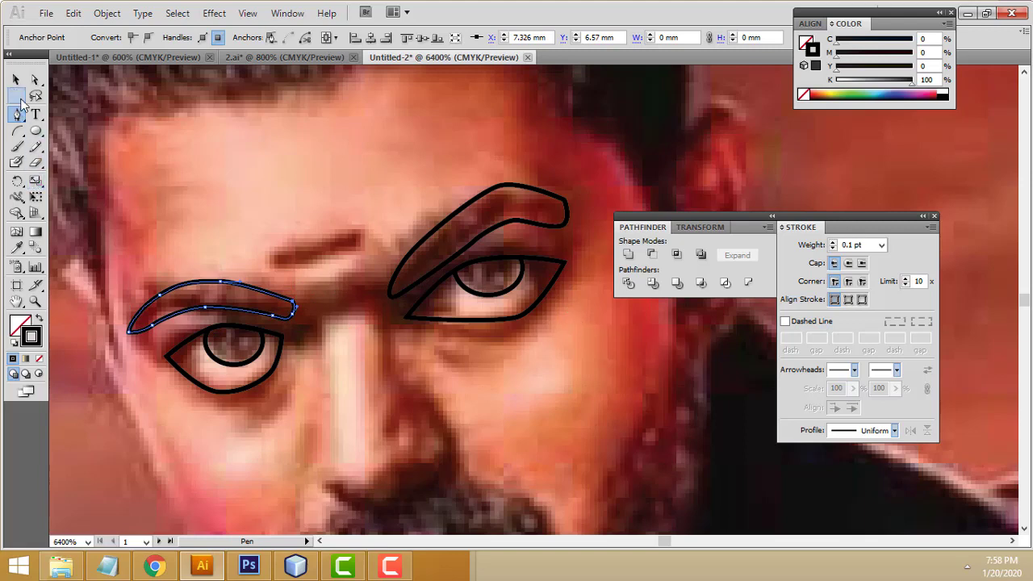
click(17, 80)
click(269, 166)
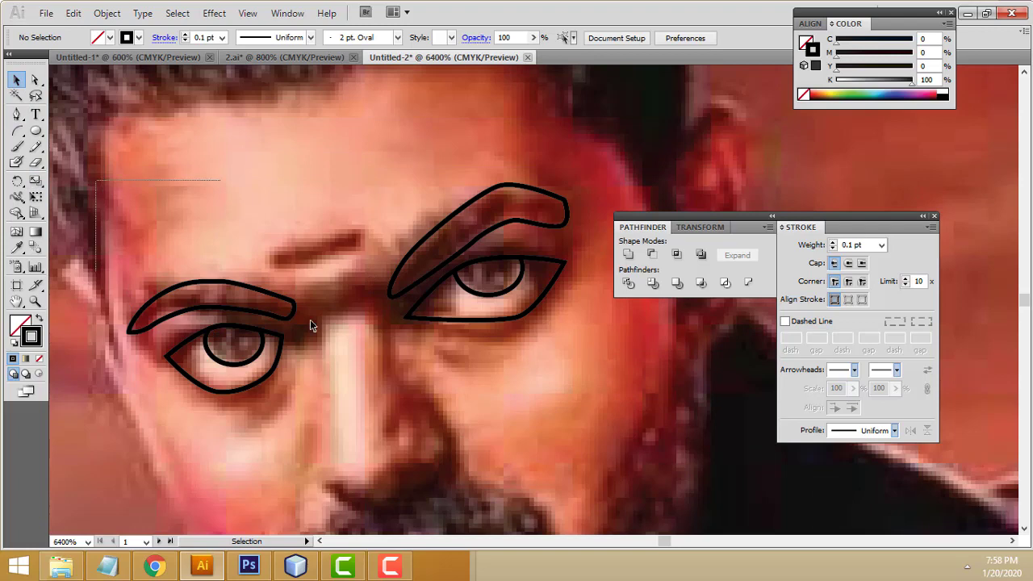
Cut both eyes and eyebrows from the photo and paste them onto the cartoon face
drag(310, 320, 597, 513)
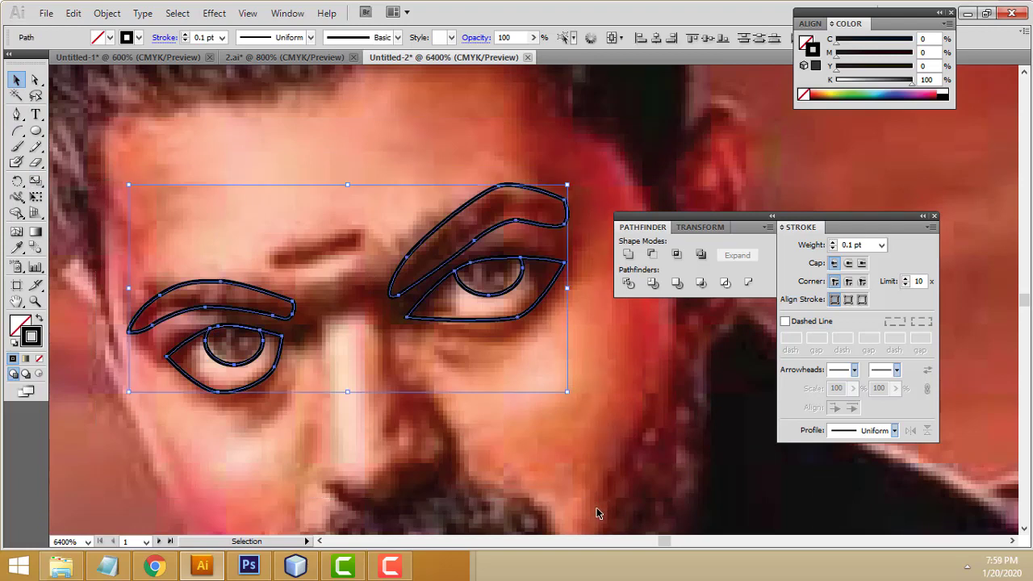
key(a)
click(579, 369)
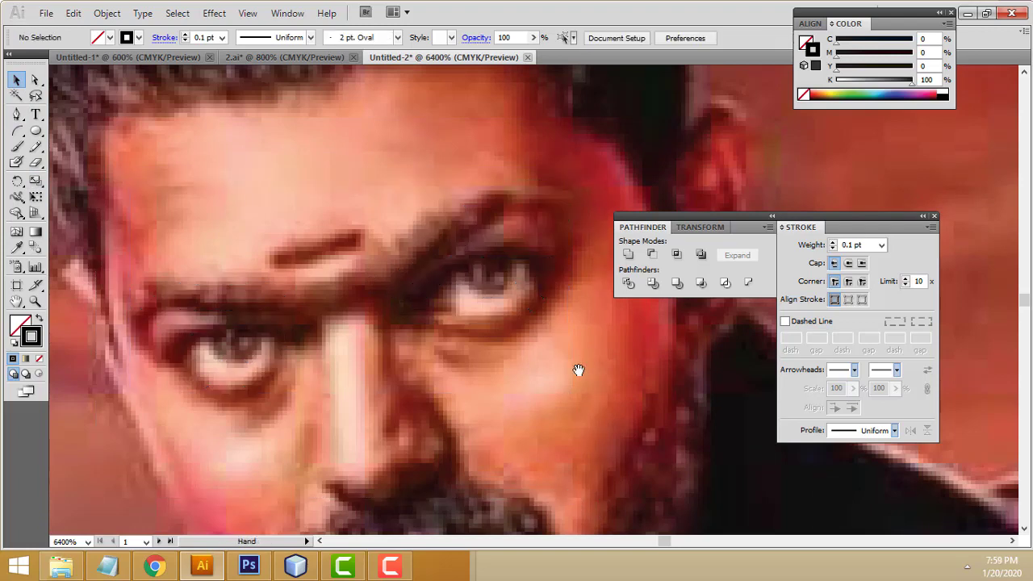
drag(579, 369, 71, 342)
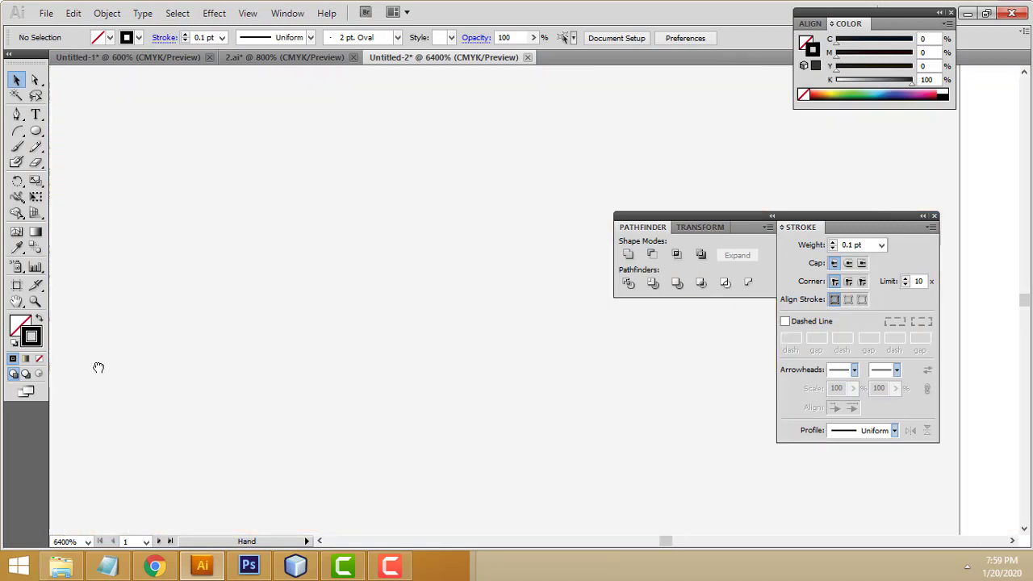
drag(635, 392, 377, 332)
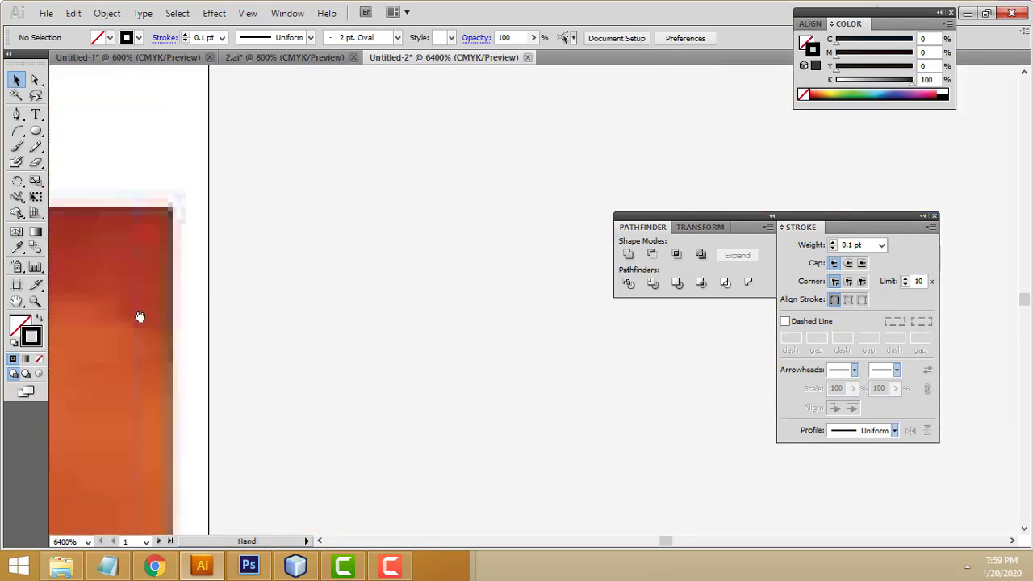
mouse_move(362, 324)
mouse_down()
mouse_move(81, 346)
mouse_move(52, 257)
mouse_up()
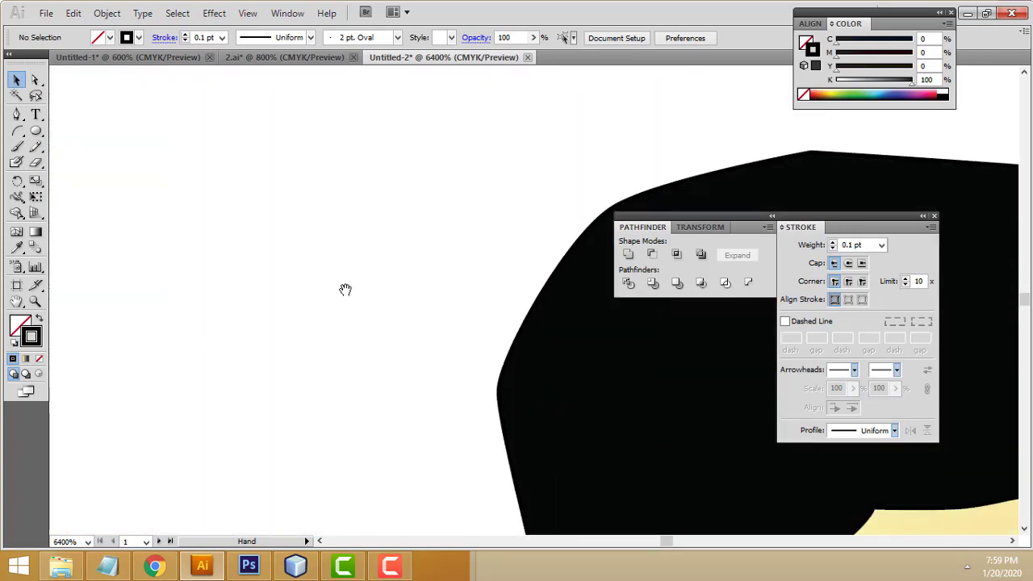
key(a)
Zoom out to frame the hair and whole face, and deselect the pasted shapes
drag(380, 321, 158, 245)
scroll(193, 222, down, 3)
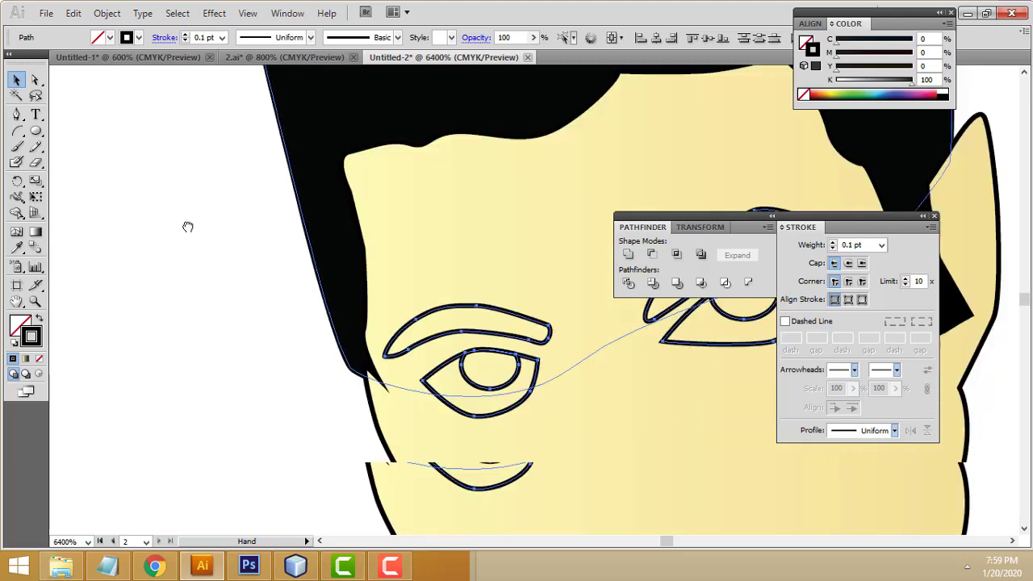
key(ctrl+minus)
key(ctrl+minus)
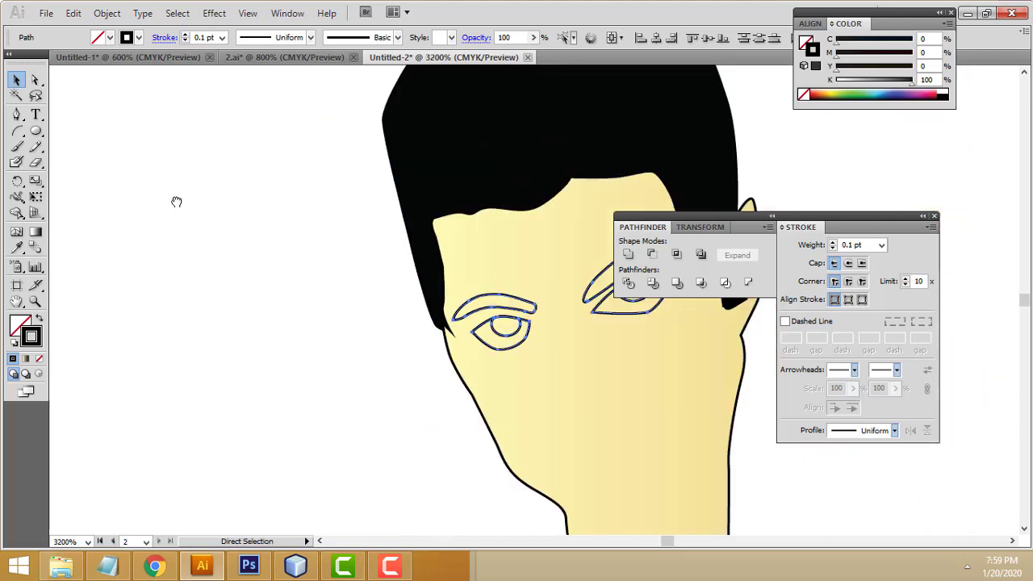
scroll(103, 227, right, 3)
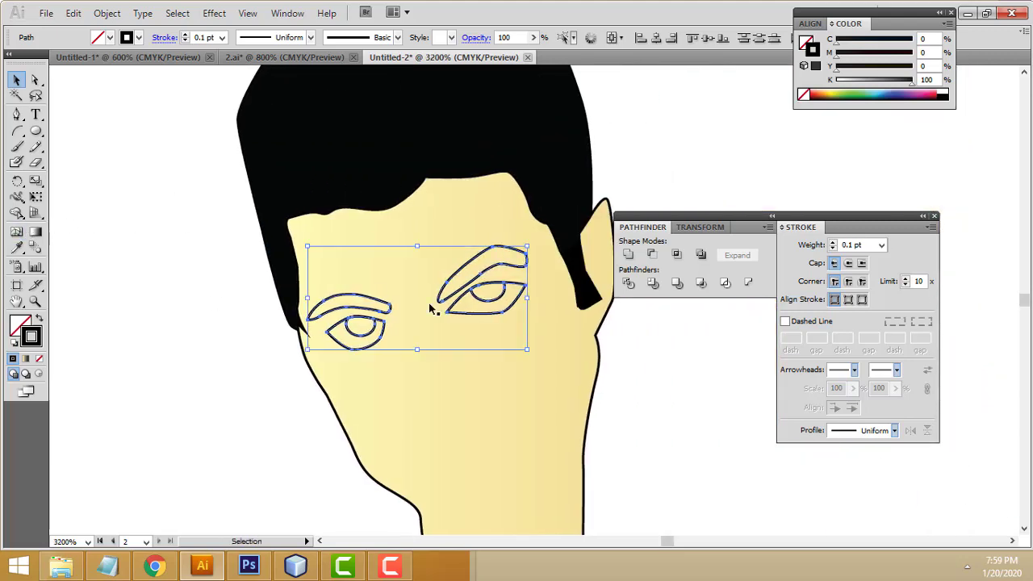
scroll(657, 364, down, 1)
click(635, 364)
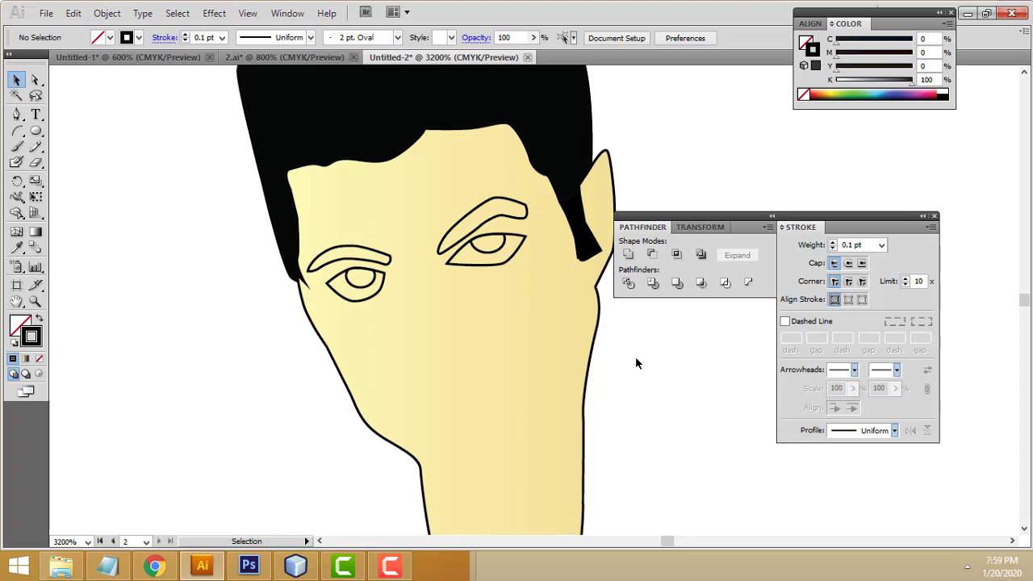
Fill both eyebrows solid black, sampling the right brow's fill for the left
click(515, 219)
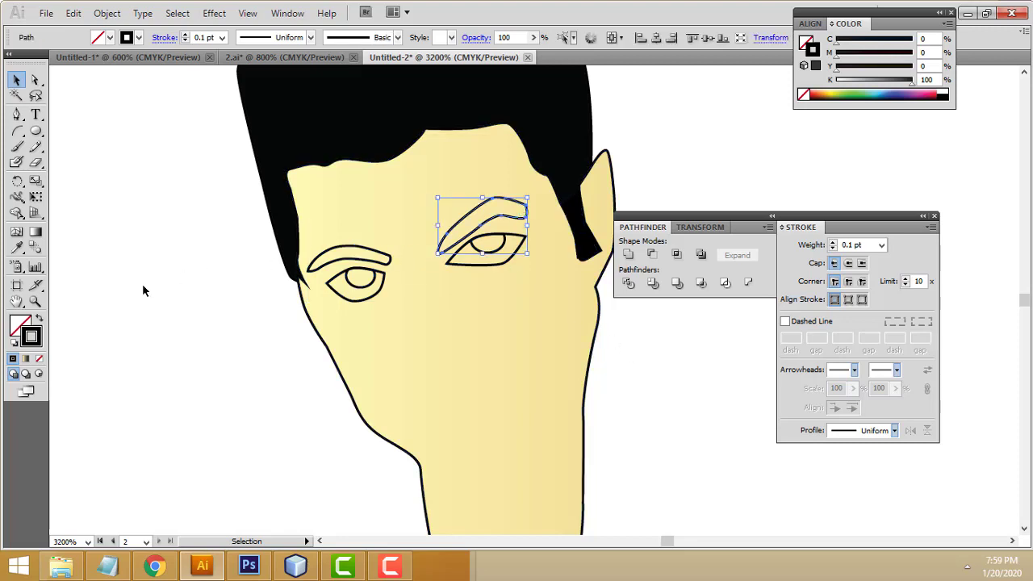
click(110, 38)
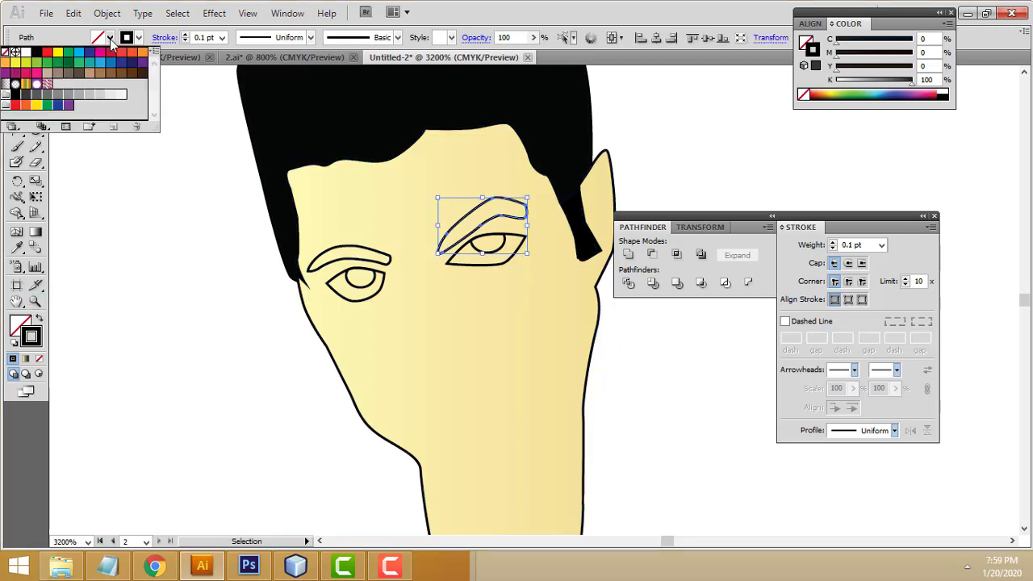
click(36, 54)
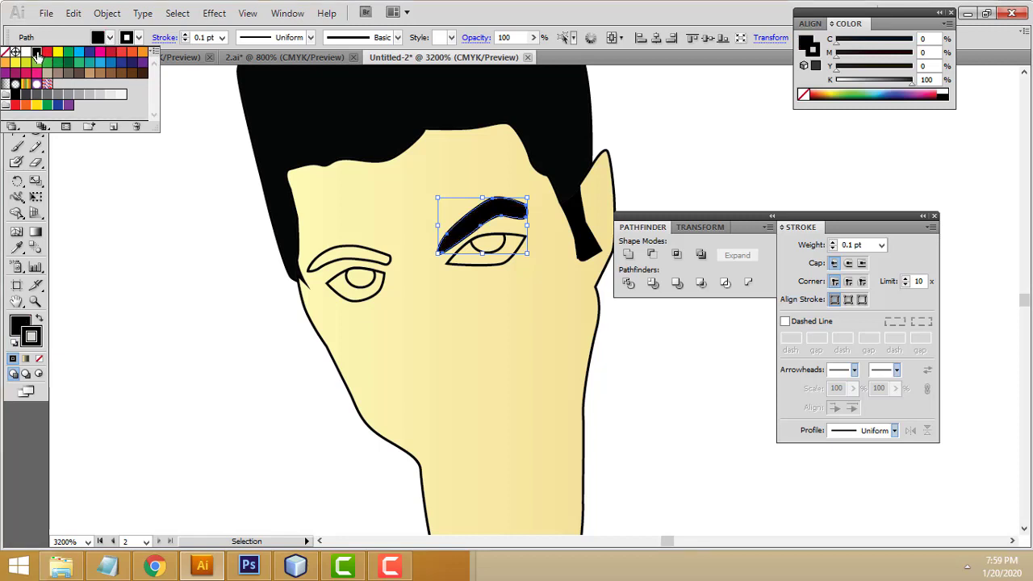
click(669, 145)
click(367, 256)
click(365, 253)
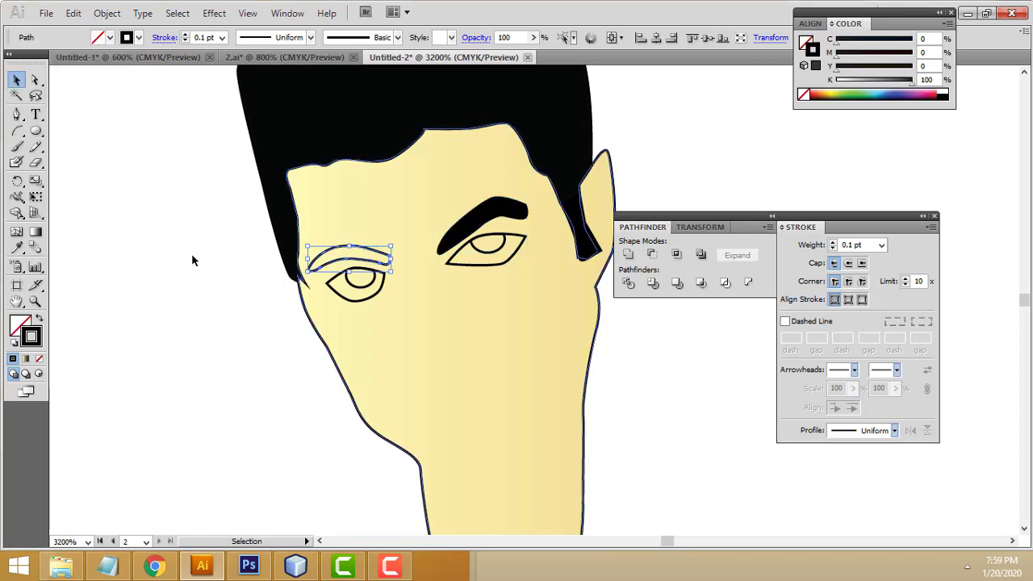
click(17, 247)
click(515, 215)
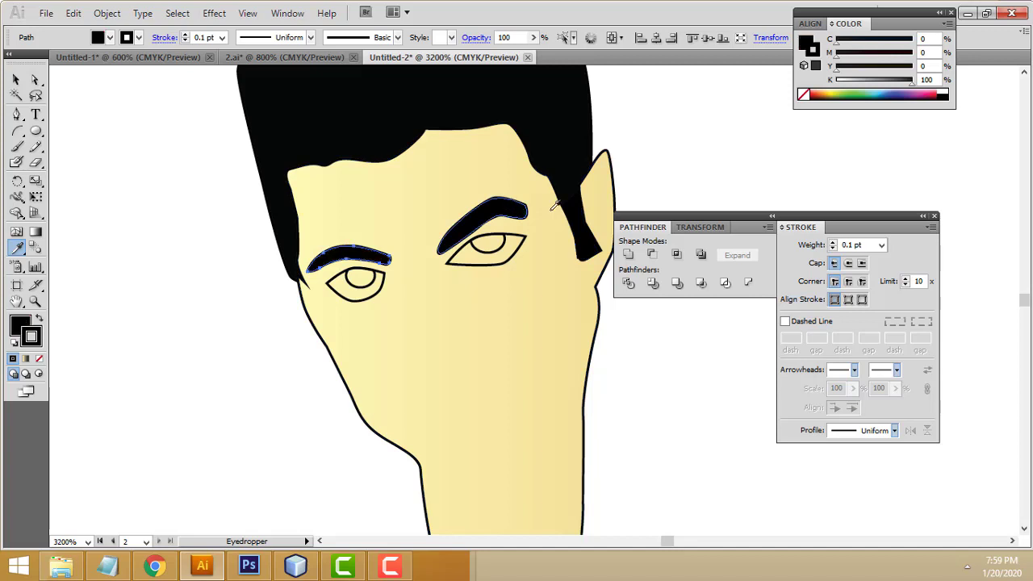
click(16, 80)
click(186, 272)
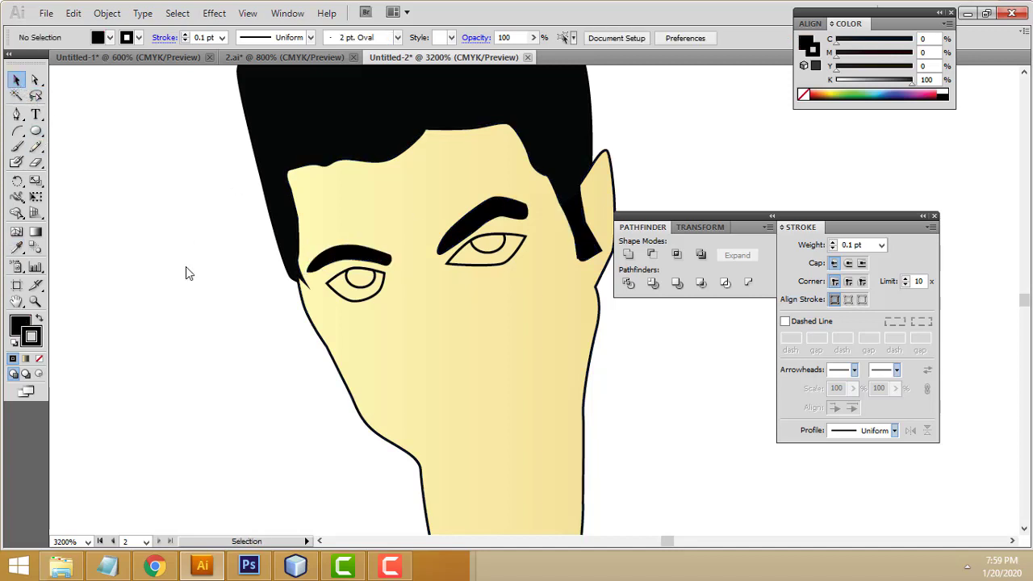
Fill the right eye near-white and send its shape back one level
click(449, 264)
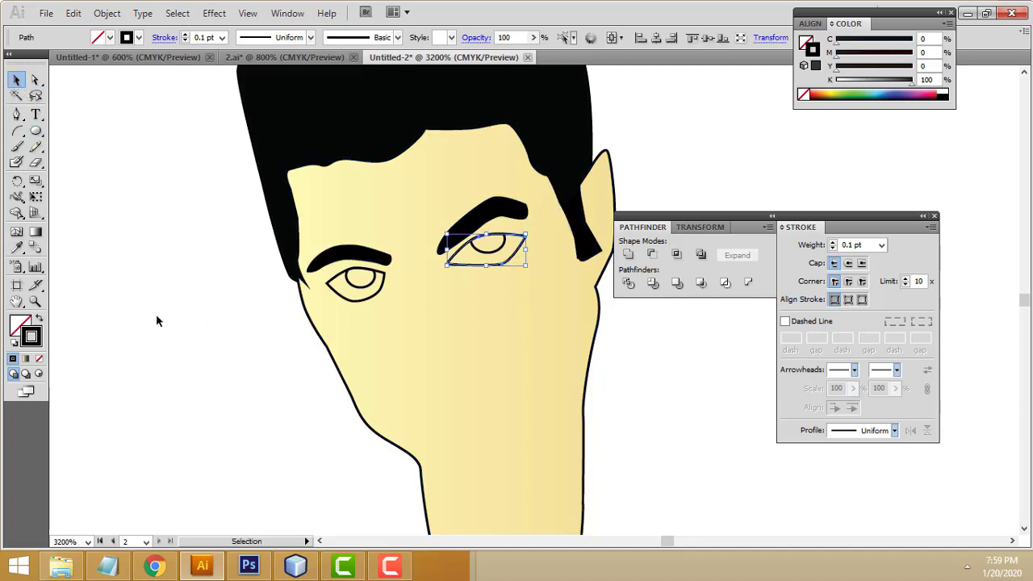
double_click(21, 325)
drag(341, 233, 327, 191)
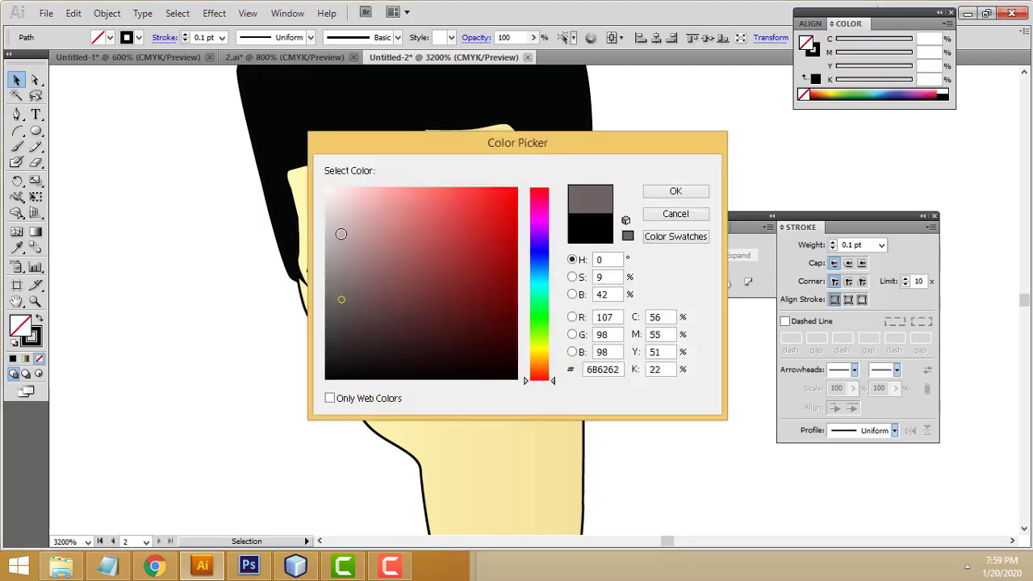
click(664, 186)
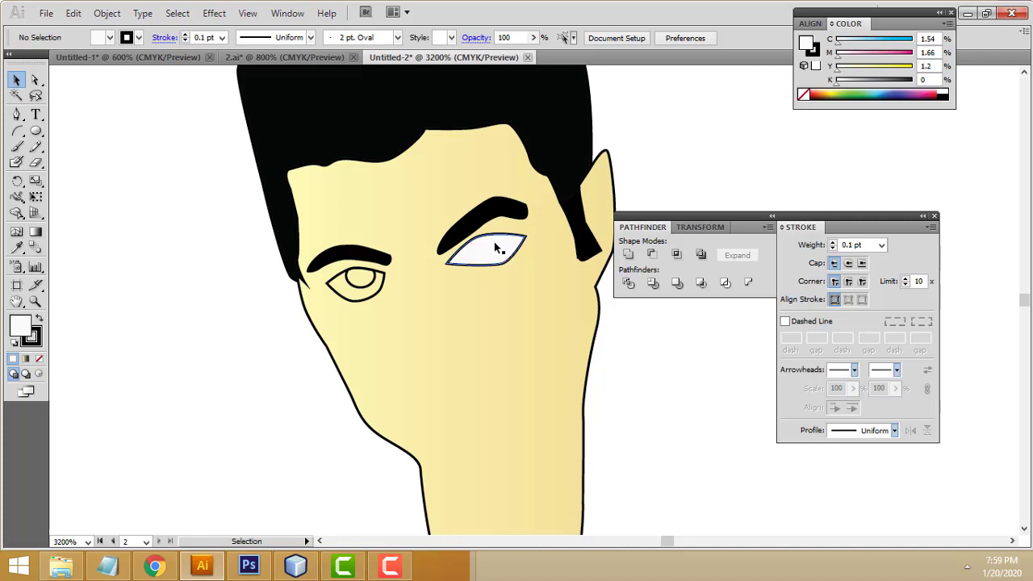
key(ctrl)
click(495, 248)
key(ctrl+[)
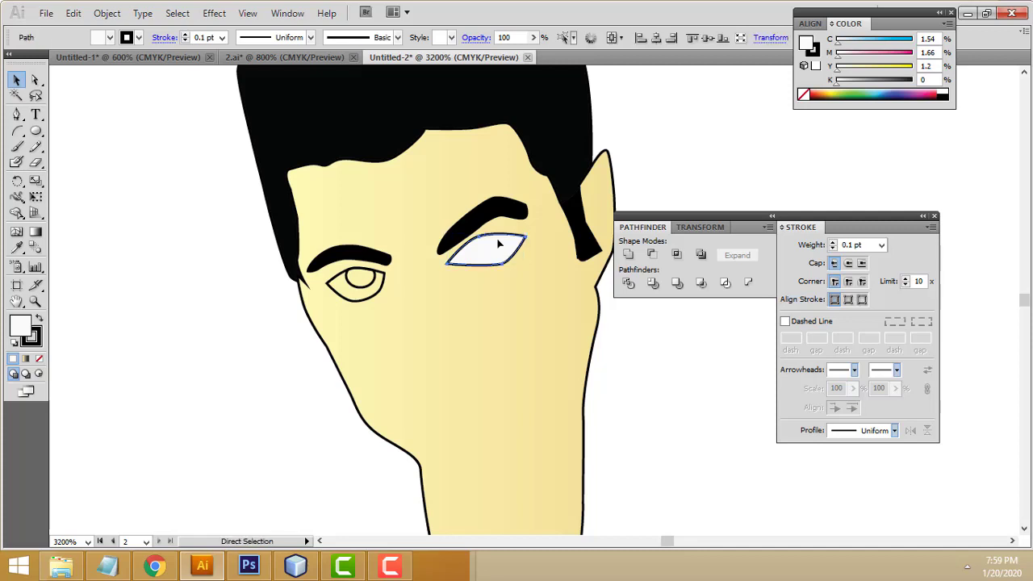
Fill the left eye outline white (FFFFFF) and reselect it
click(373, 292)
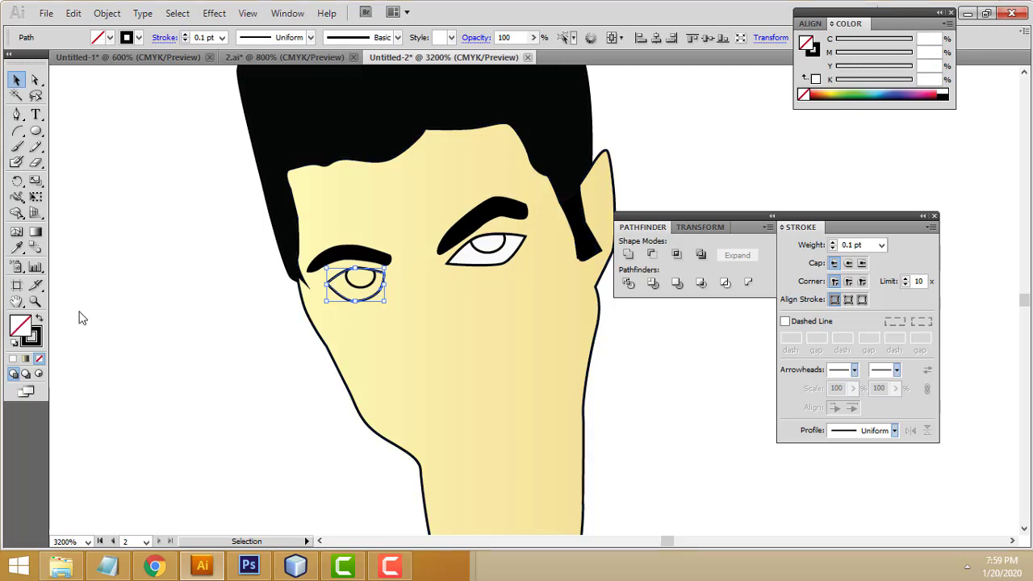
double_click(20, 325)
click(326, 189)
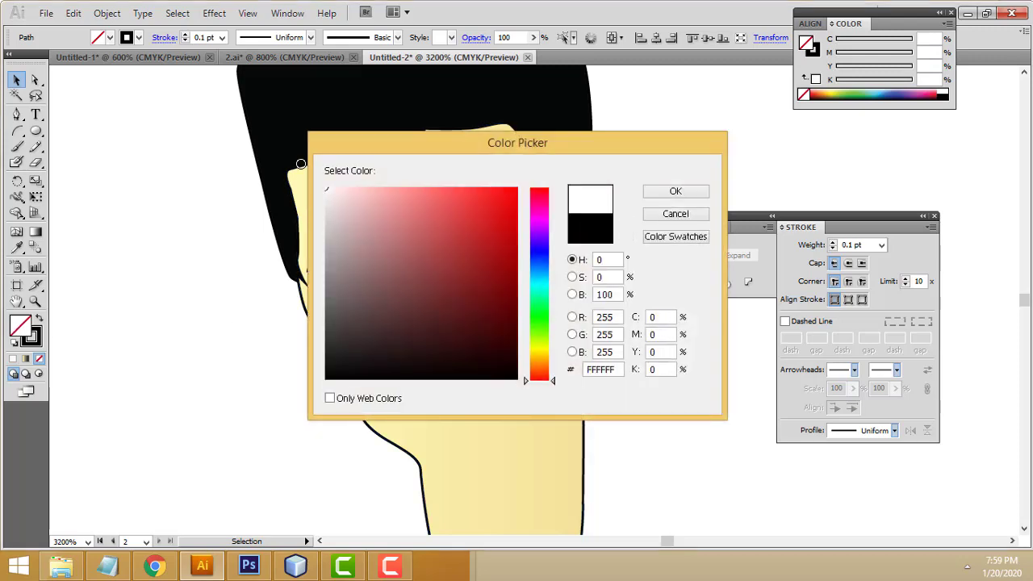
click(675, 192)
click(680, 168)
click(366, 297)
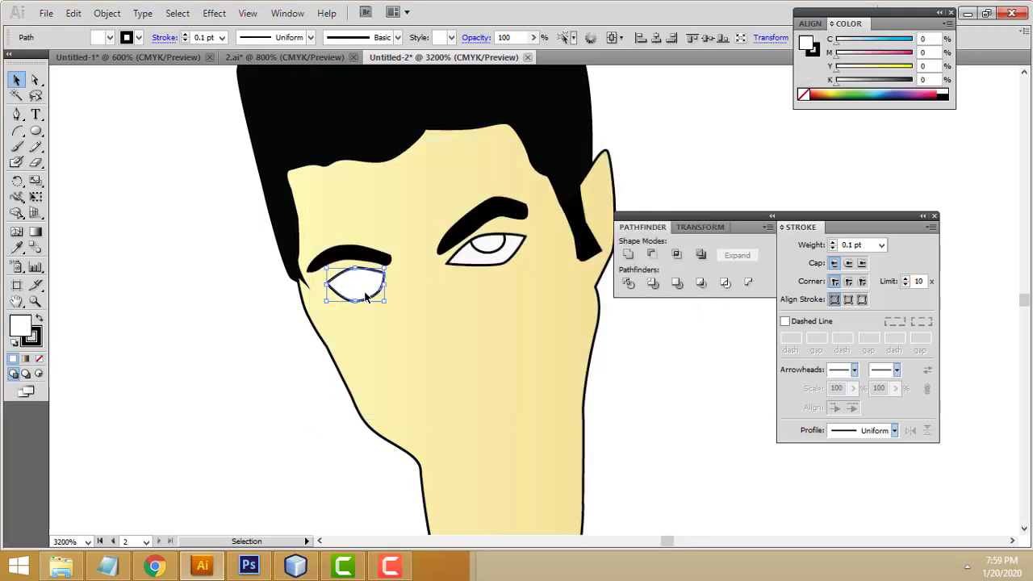
key(ctrl)
click(681, 166)
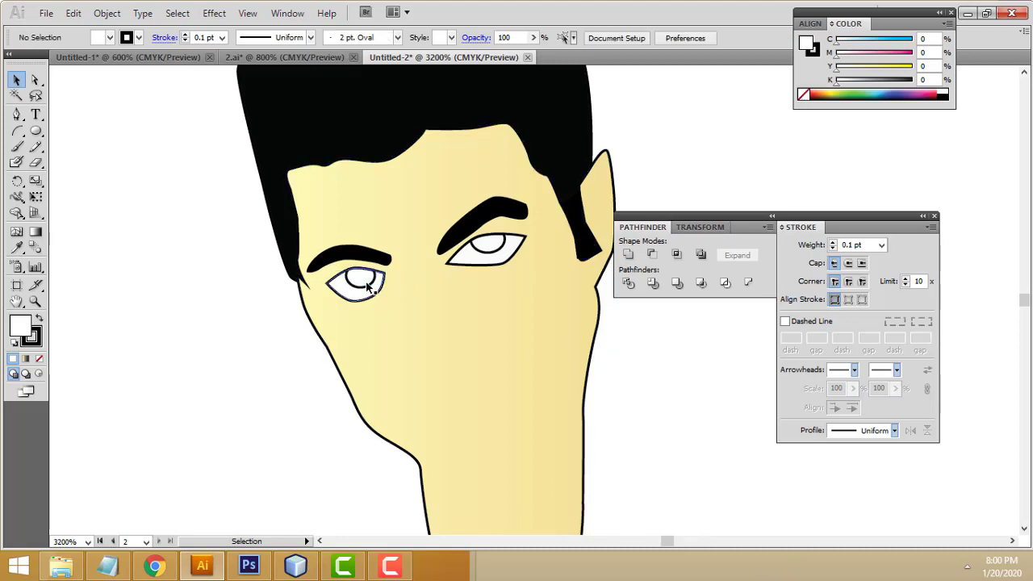
click(370, 289)
Fill the right iris black by sampling the hair with the Eyedropper
click(676, 148)
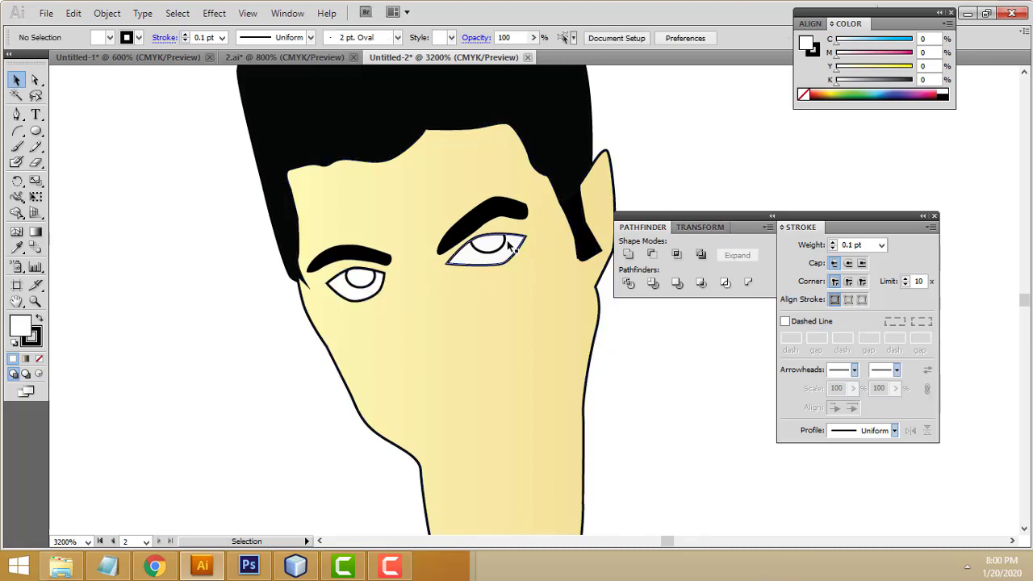
click(487, 242)
double_click(22, 324)
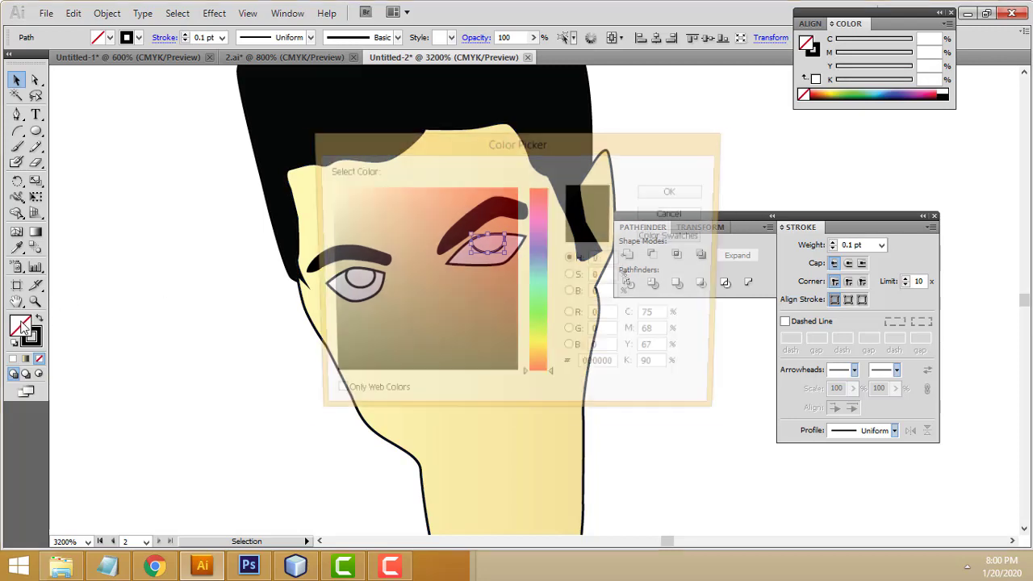
click(685, 216)
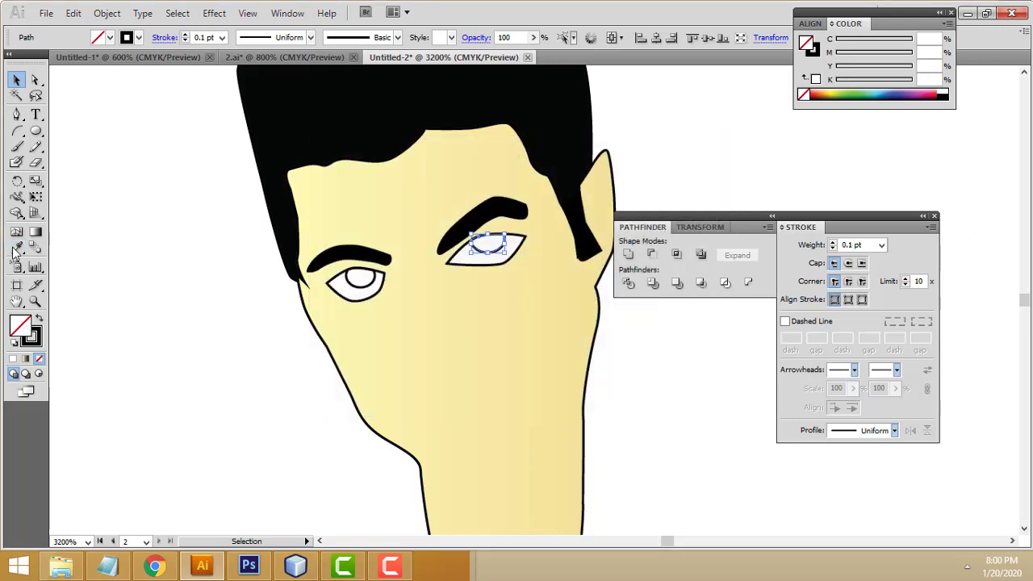
click(16, 247)
click(576, 131)
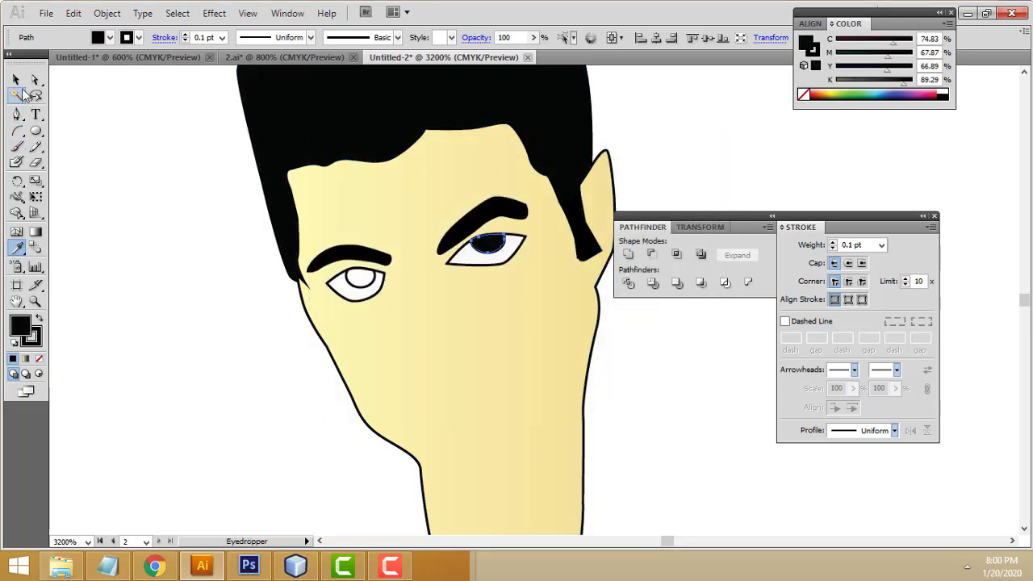
click(17, 79)
Fill the left iris black from the hair, then pan toward the reference photo
click(372, 284)
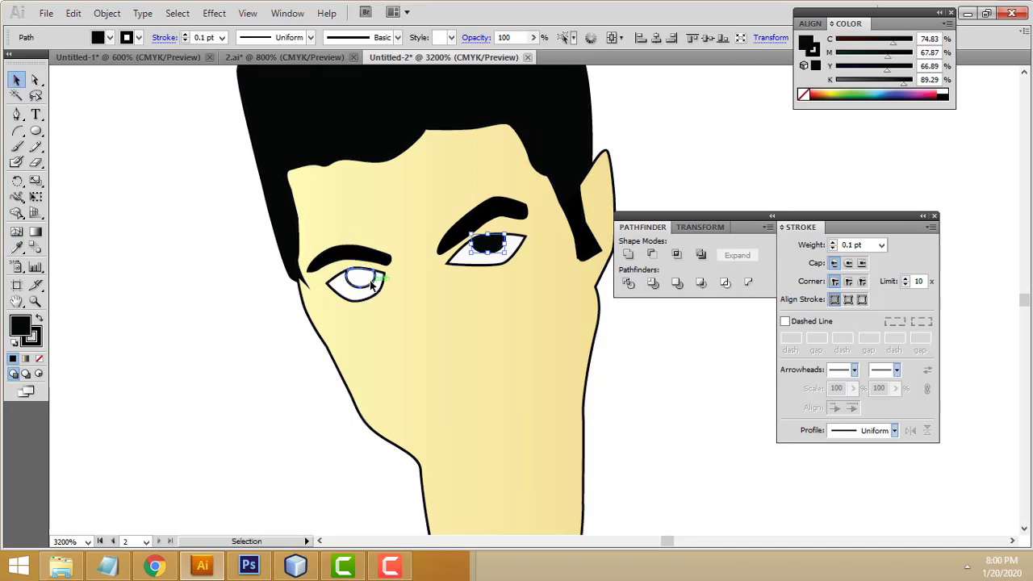
click(16, 247)
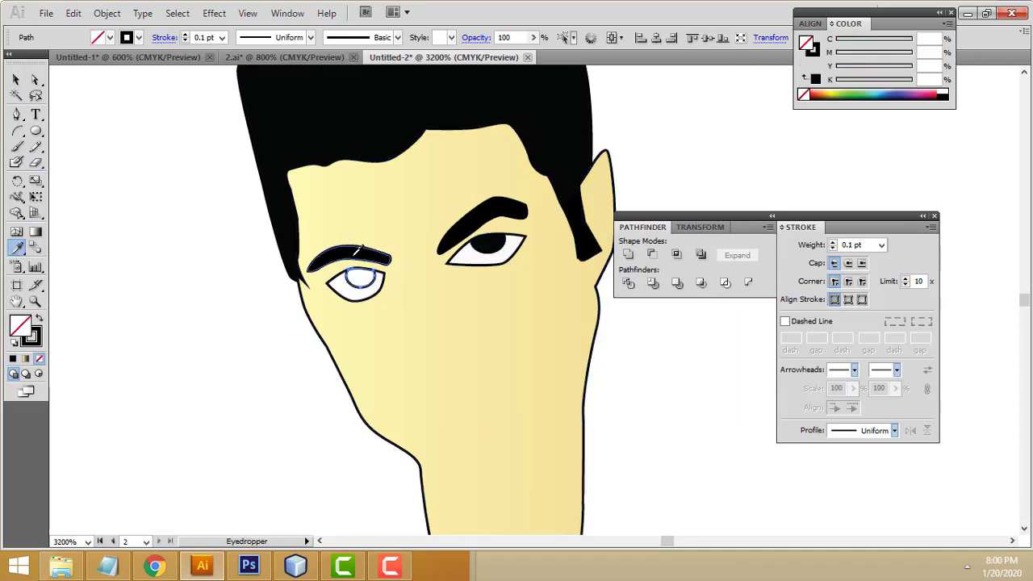
click(356, 255)
click(16, 79)
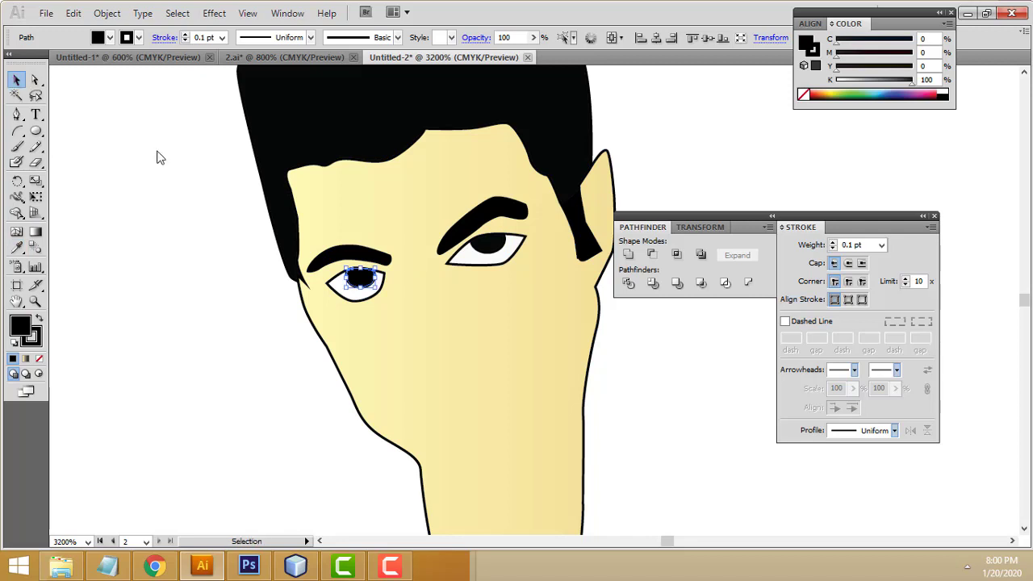
click(159, 157)
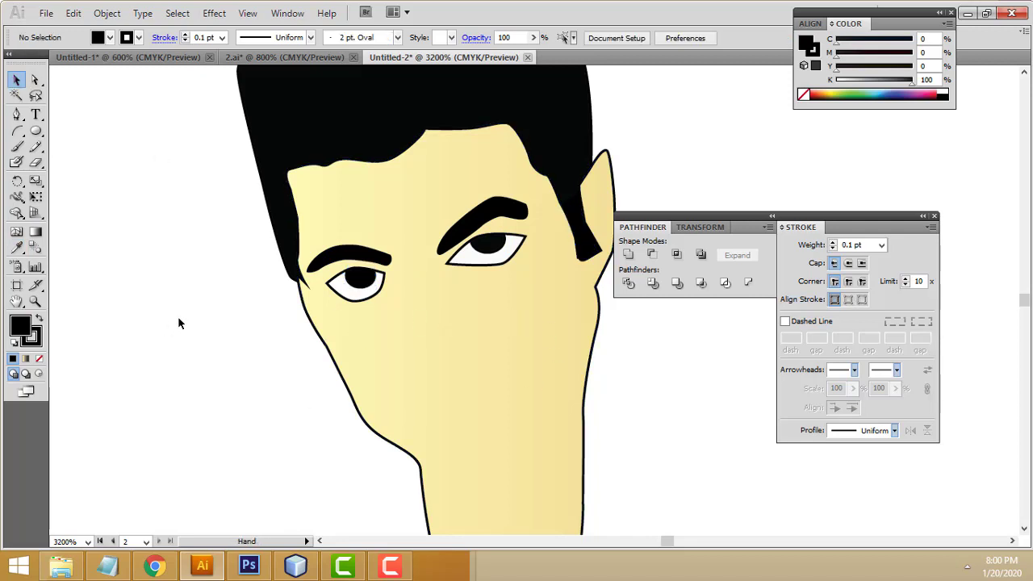
mouse_move(179, 323)
mouse_down()
mouse_move(406, 321)
mouse_move(321, 321)
mouse_move(253, 336)
mouse_move(498, 323)
mouse_move(479, 346)
mouse_up()
scroll(445, 299, down, 2)
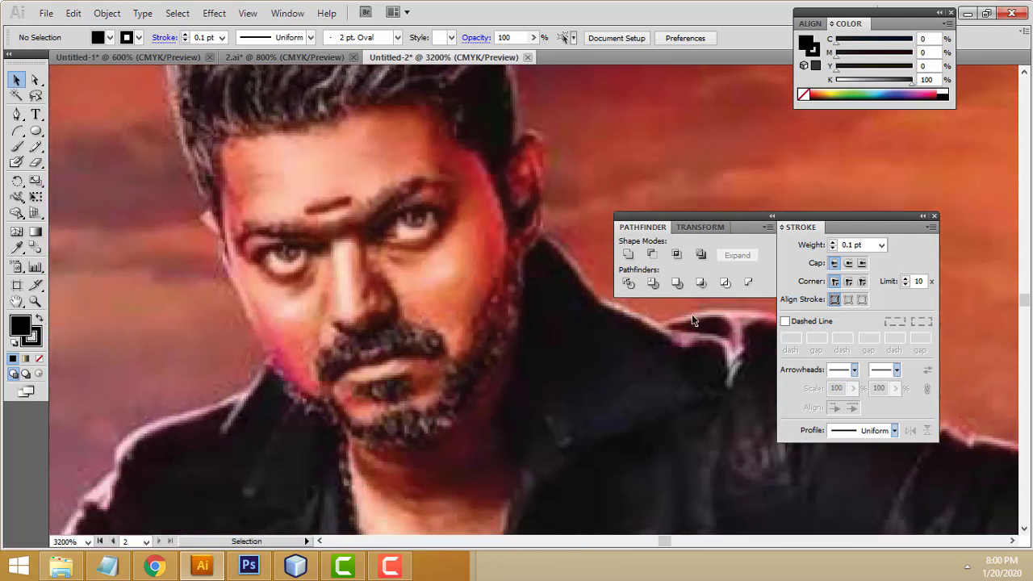
Zoom to 4800% on the photo's nose and make a first, undone path attempt
key(ctrl+plus)
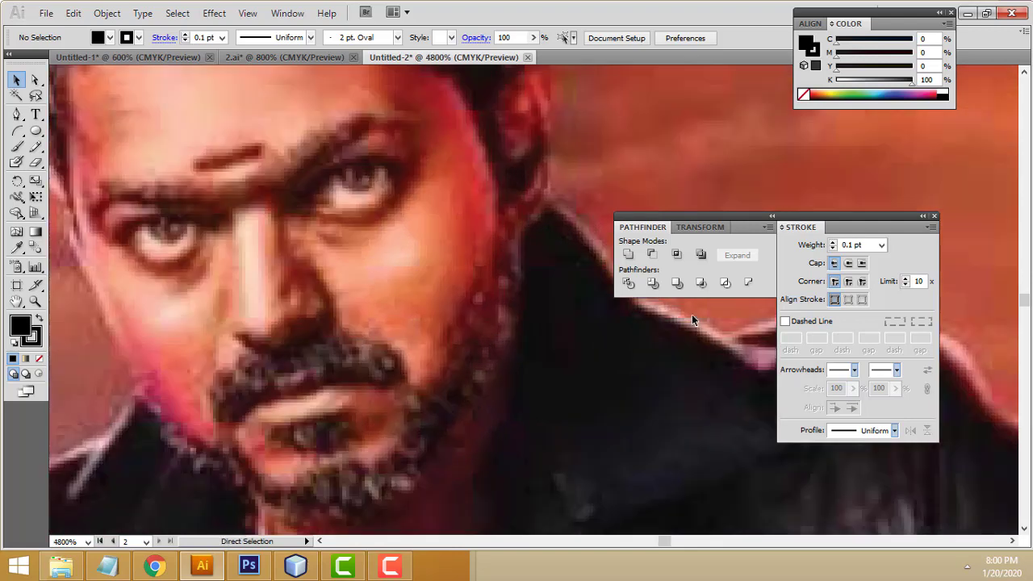
mouse_move(692, 314)
mouse_down()
mouse_move(422, 318)
mouse_move(533, 272)
mouse_move(490, 267)
mouse_up()
scroll(324, 241, down, 3)
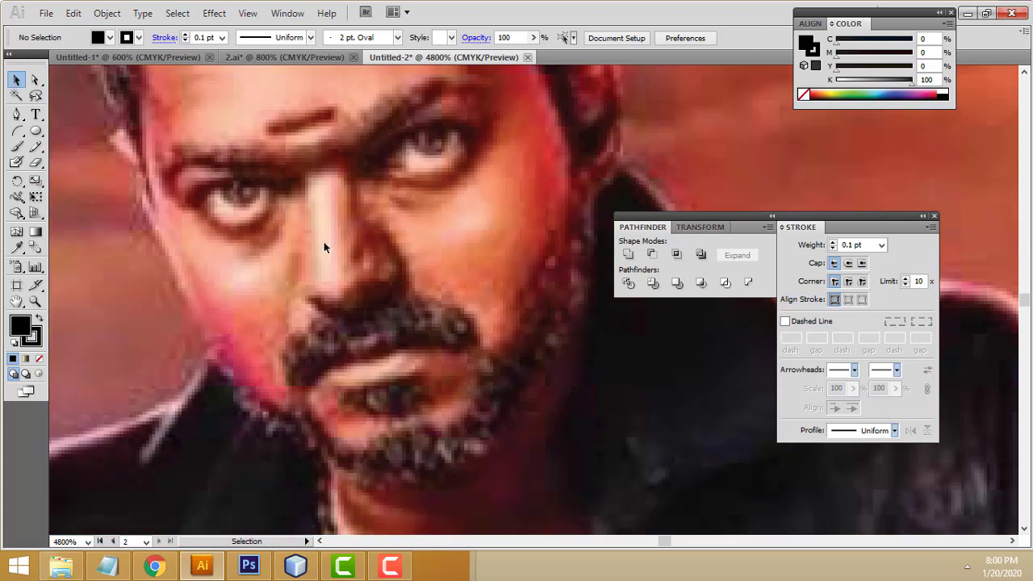
click(16, 113)
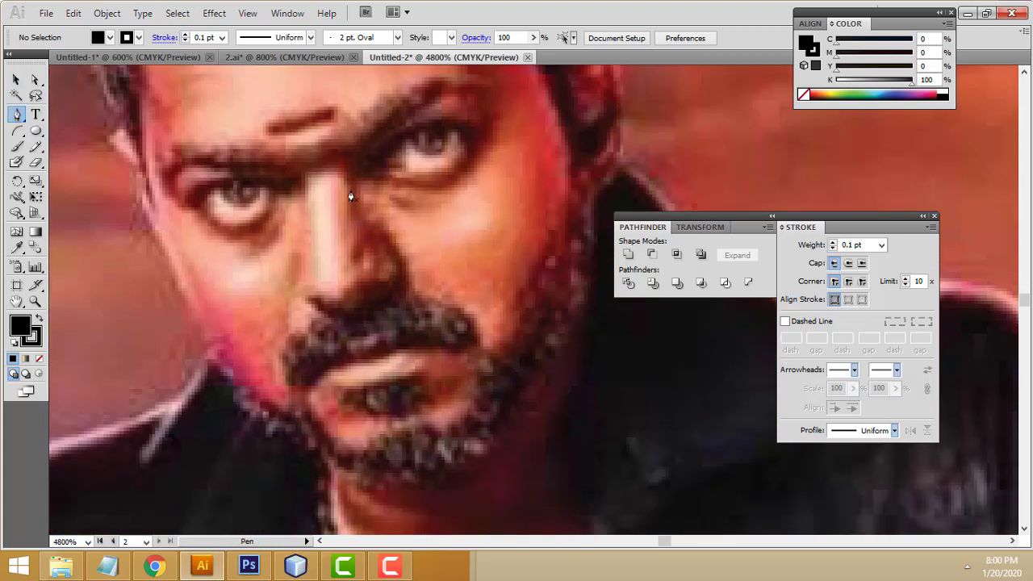
drag(353, 186, 367, 225)
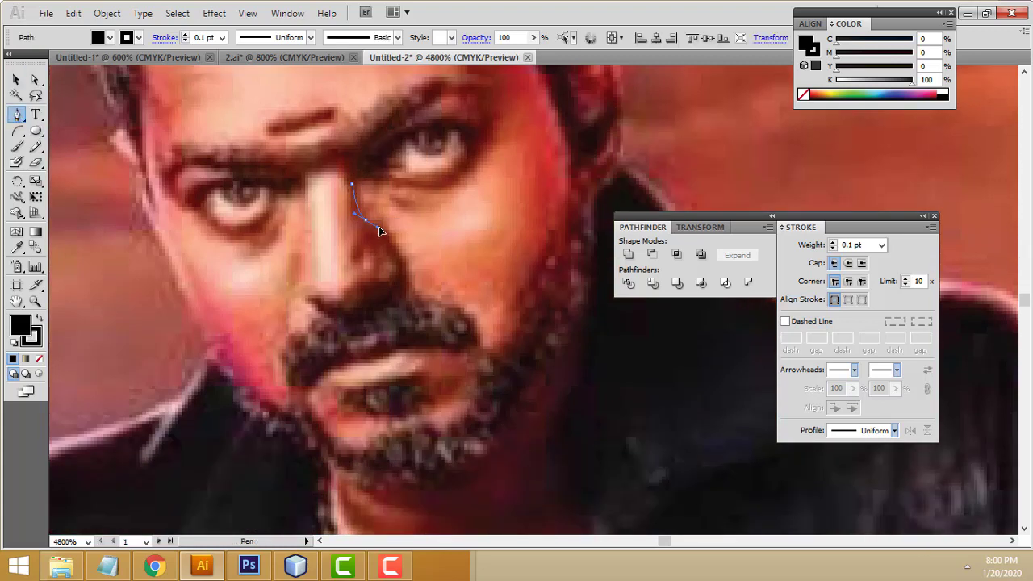
drag(401, 262, 403, 270)
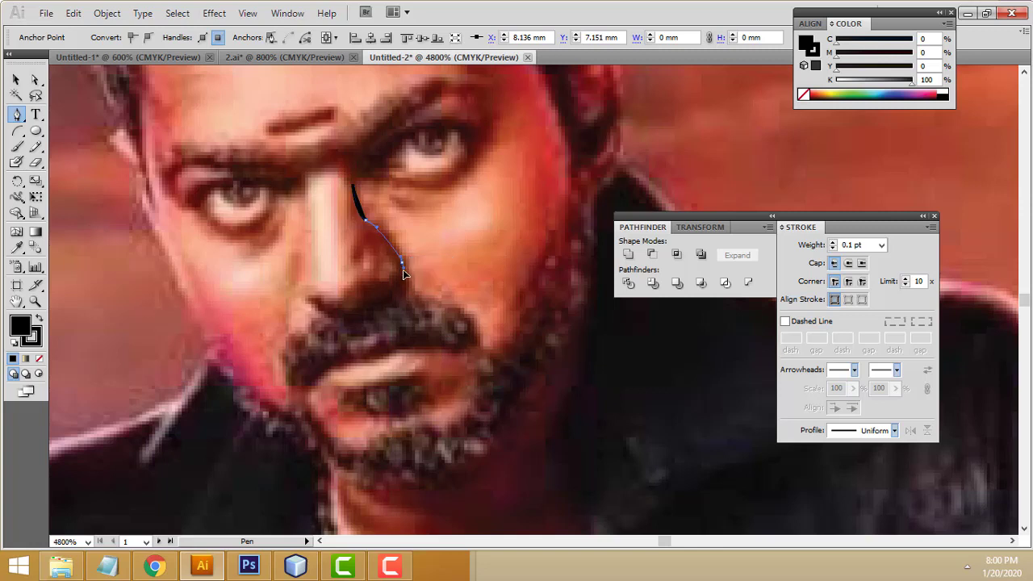
key(ctrl+z)
key(ctrl+z)
key(ctrl+z)
key(ctrl+z)
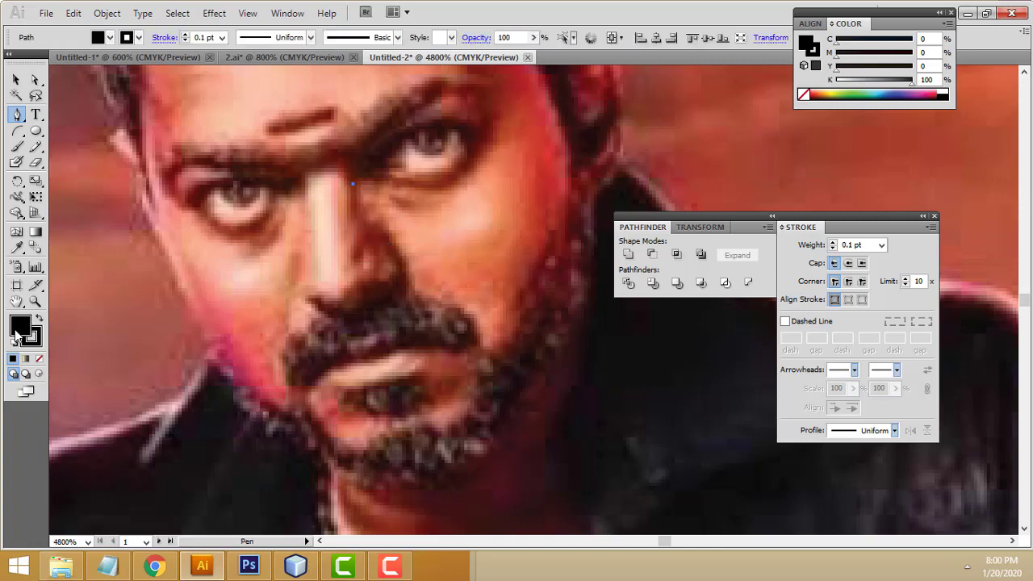
Trace the nose as an unfilled path around its bottom to the upper left side
click(38, 359)
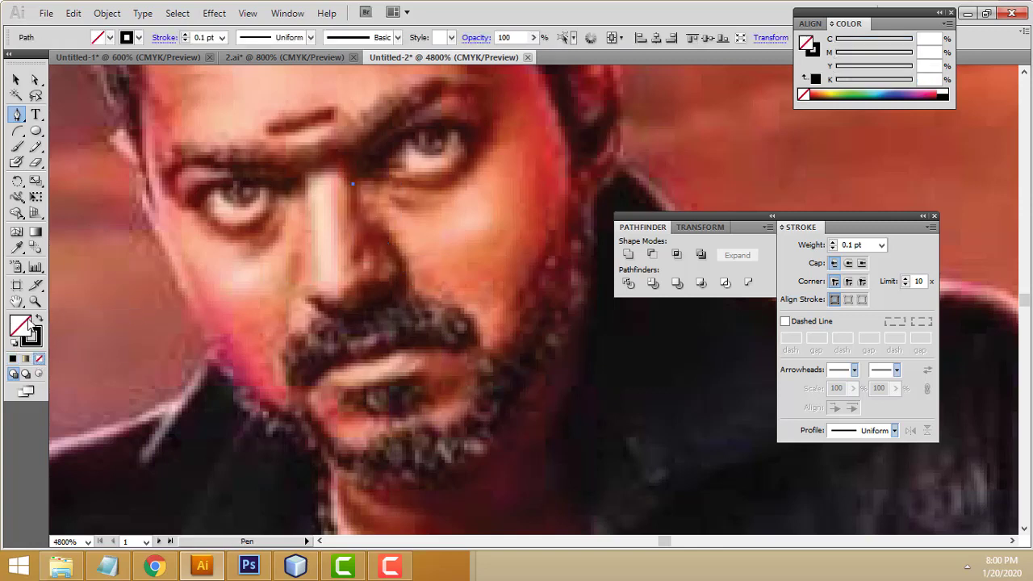
click(398, 255)
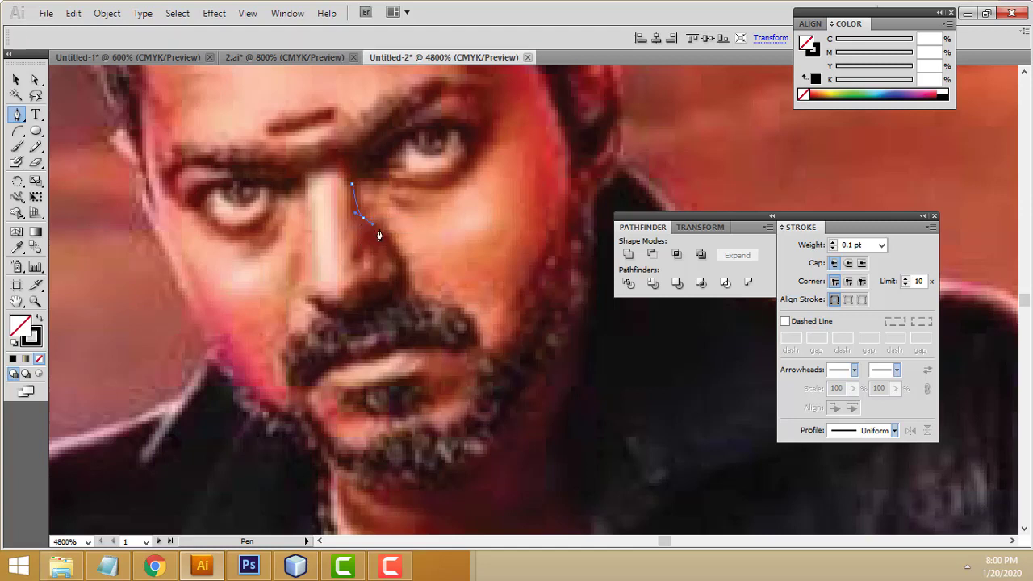
mouse_move(398, 281)
mouse_down()
mouse_move(326, 315)
mouse_move(308, 242)
mouse_up()
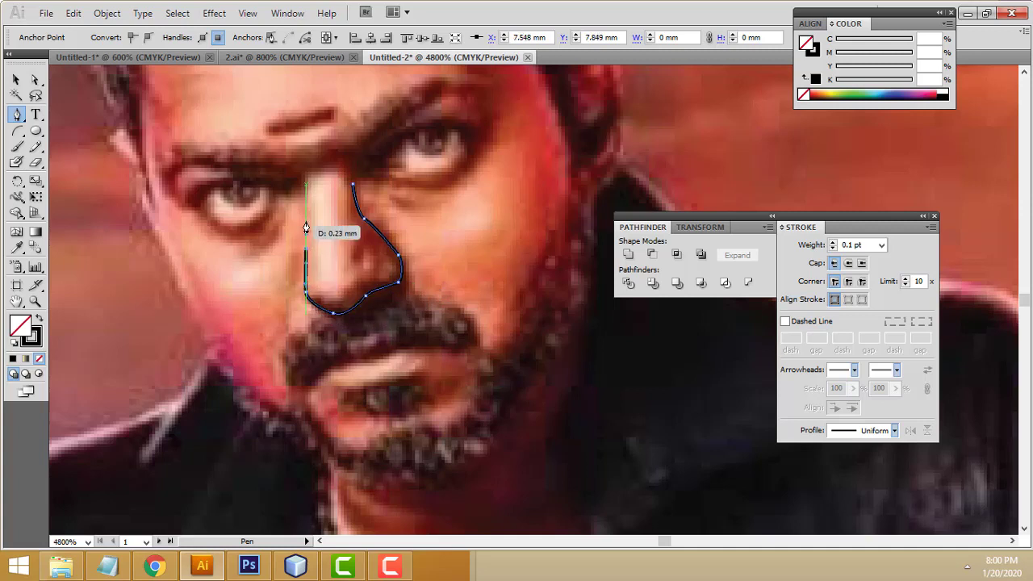
click(306, 202)
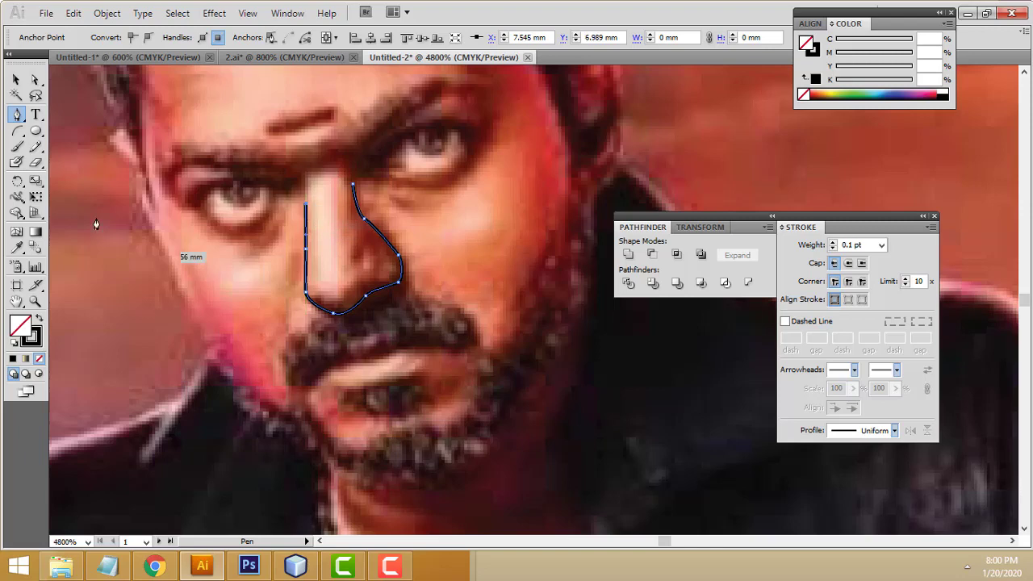
click(17, 79)
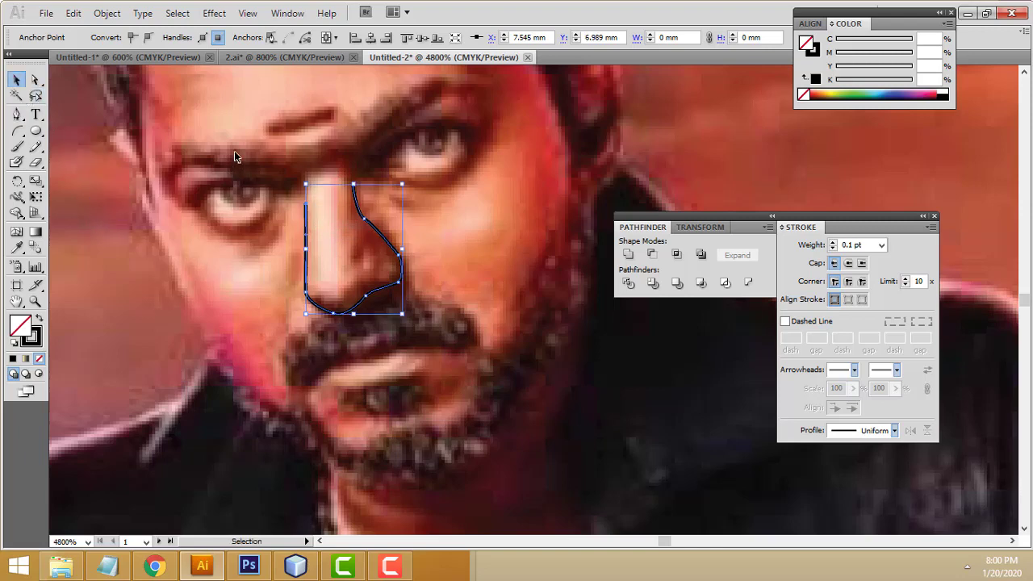
key(Delete)
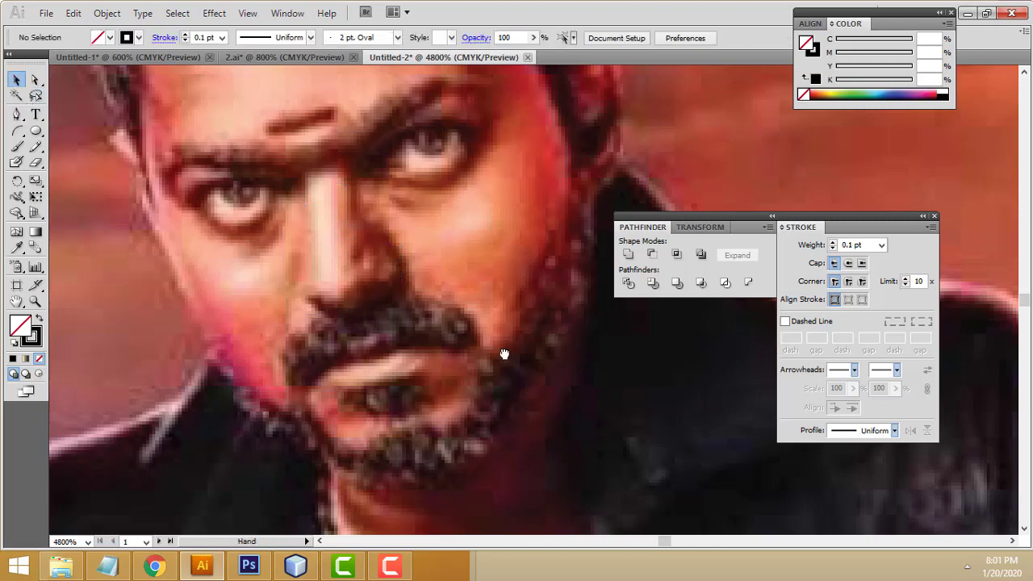
Zoom out to 1600% and pan between the cartoon face and the photo's face
drag(504, 354, 143, 358)
drag(641, 364, 345, 326)
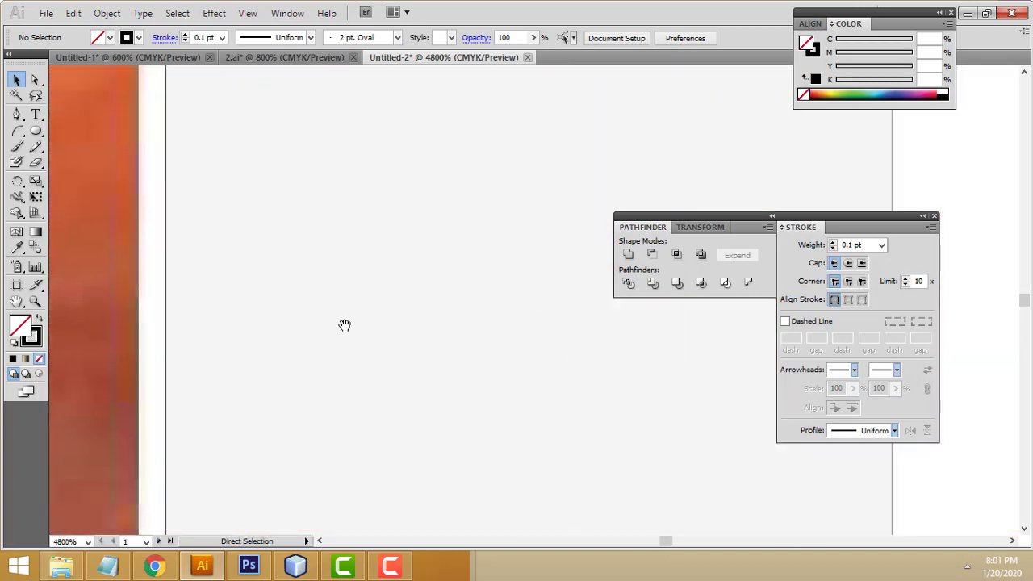
key(ctrl+minus)
key(ctrl+minus)
key(ctrl+minus)
drag(434, 379, 120, 392)
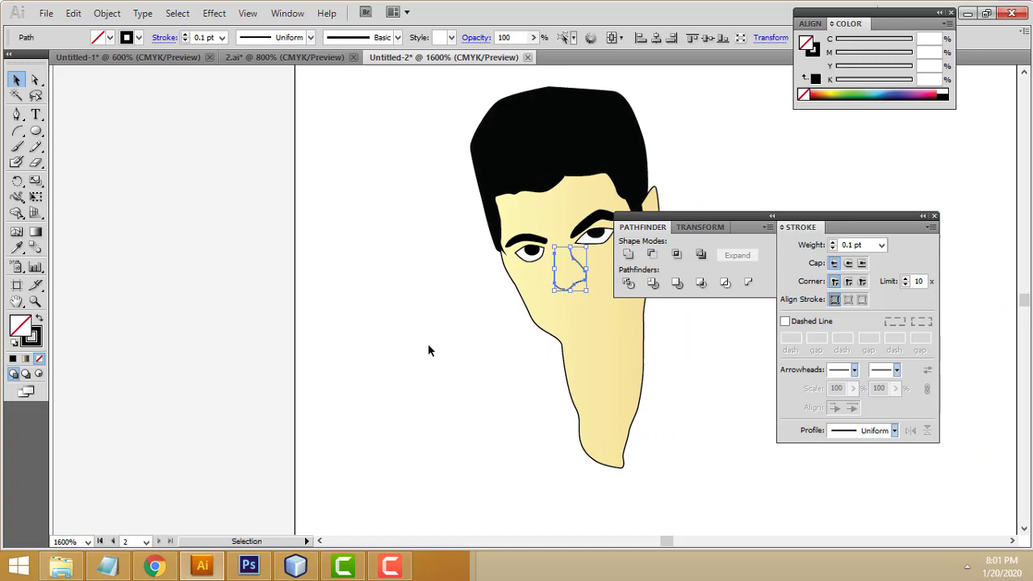
click(428, 344)
key(space)
drag(412, 344, 322, 345)
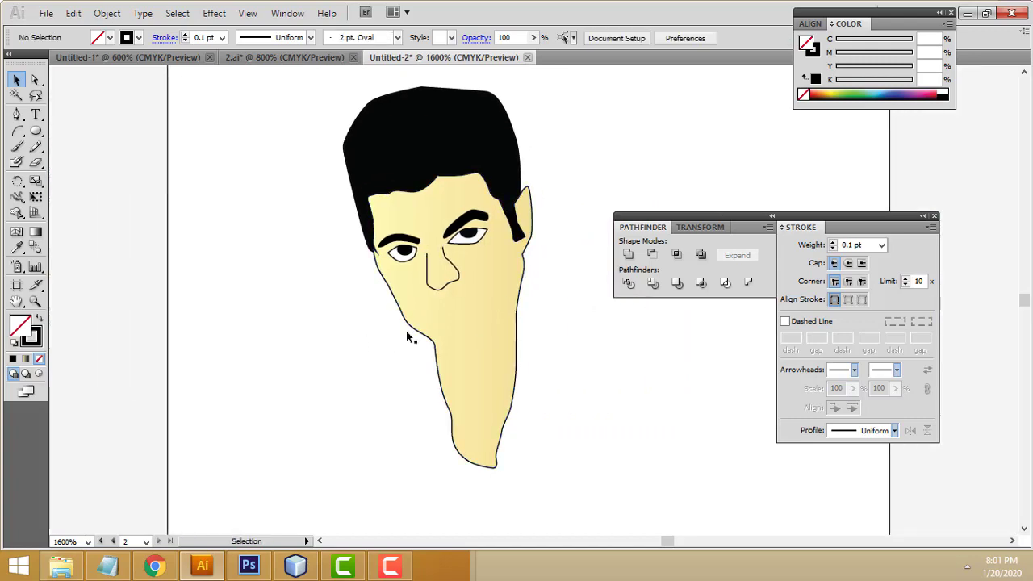
key(space)
drag(220, 296, 329, 296)
drag(226, 314, 369, 314)
mouse_move(54, 298)
mouse_down()
mouse_move(237, 298)
mouse_move(341, 282)
mouse_up()
drag(159, 302, 376, 302)
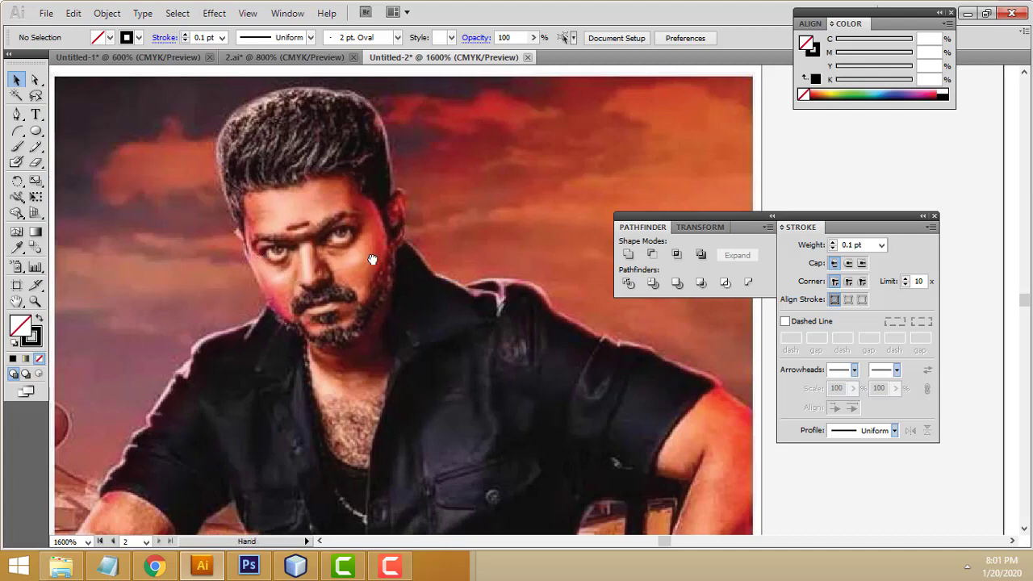
Zoom in to 3200% and trace a closed mustache outline on the photo
key(ctrl+plus)
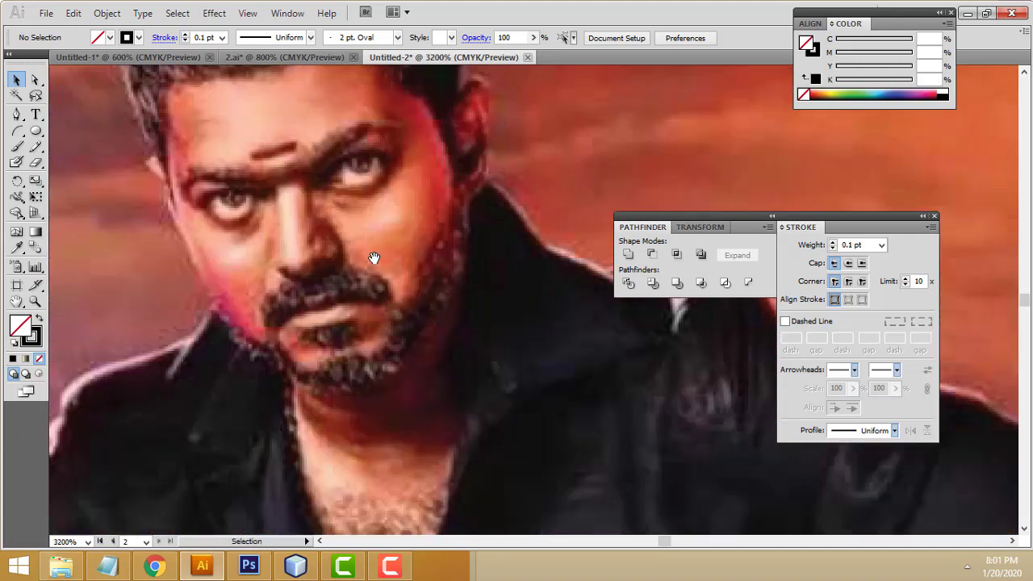
click(18, 116)
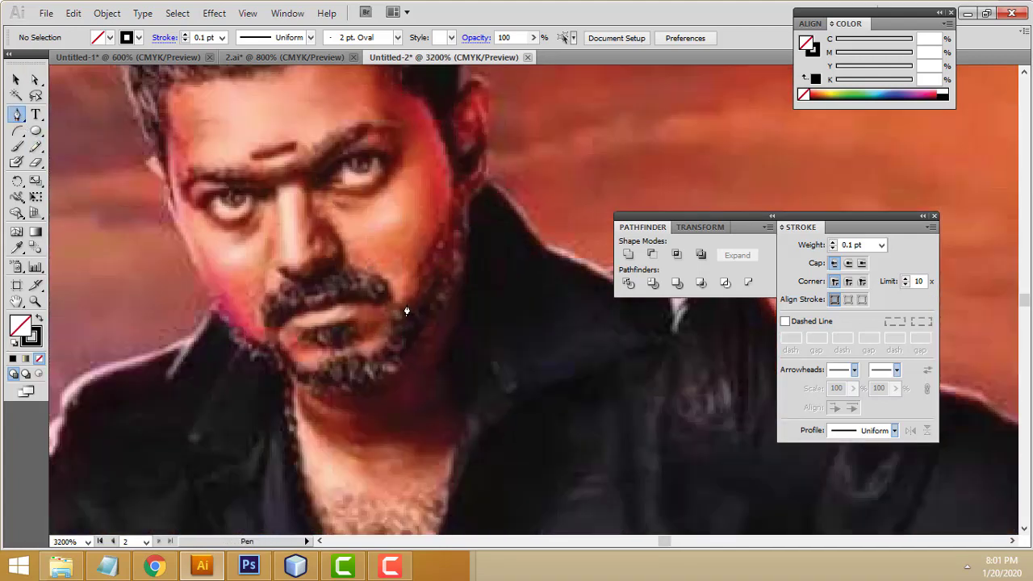
mouse_move(388, 286)
mouse_down()
mouse_move(352, 273)
mouse_move(269, 299)
mouse_move(262, 321)
mouse_move(274, 336)
mouse_move(323, 296)
mouse_move(342, 318)
mouse_move(389, 290)
mouse_up()
click(357, 305)
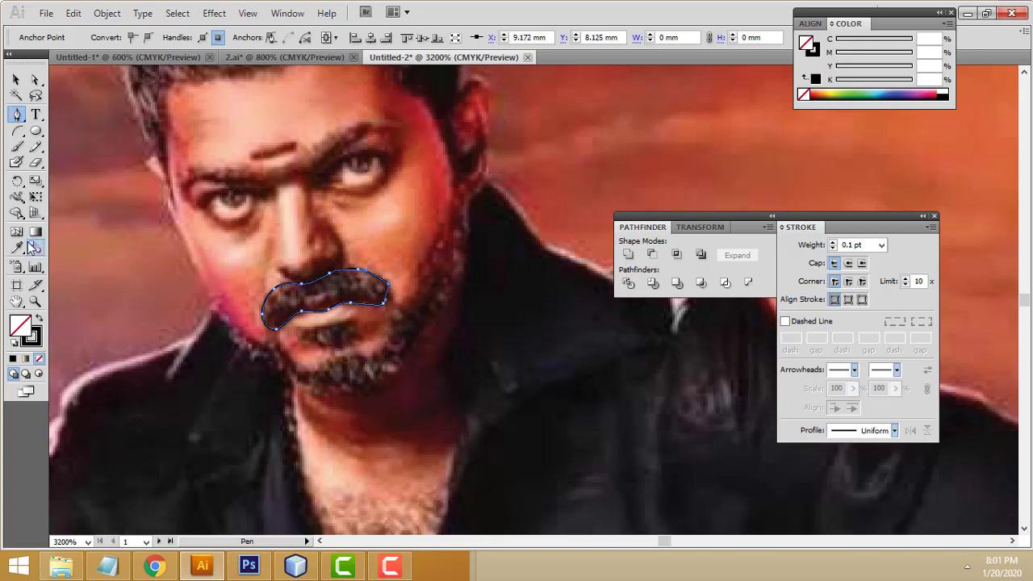
click(14, 81)
click(159, 105)
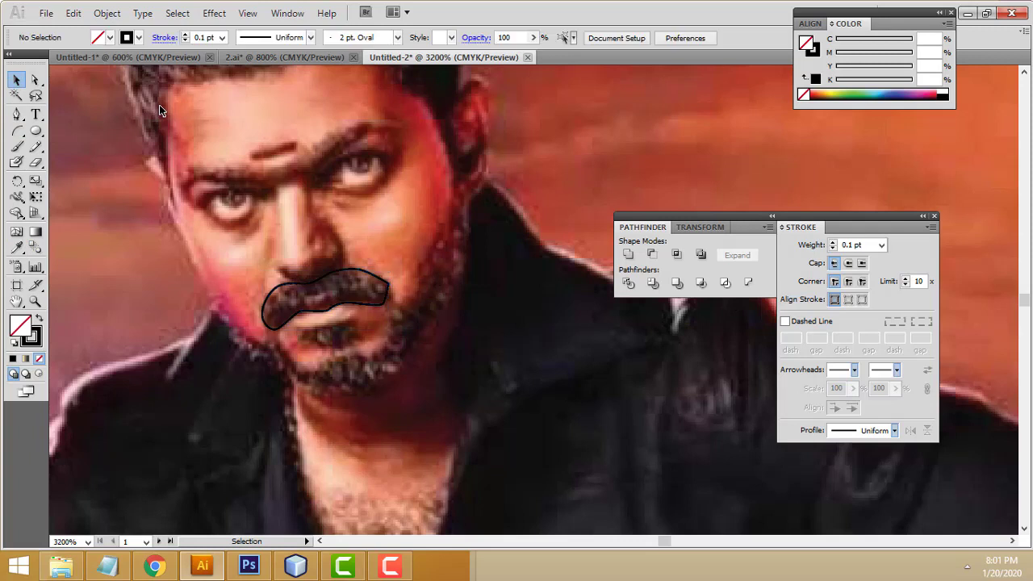
scroll(159, 105, down, 2)
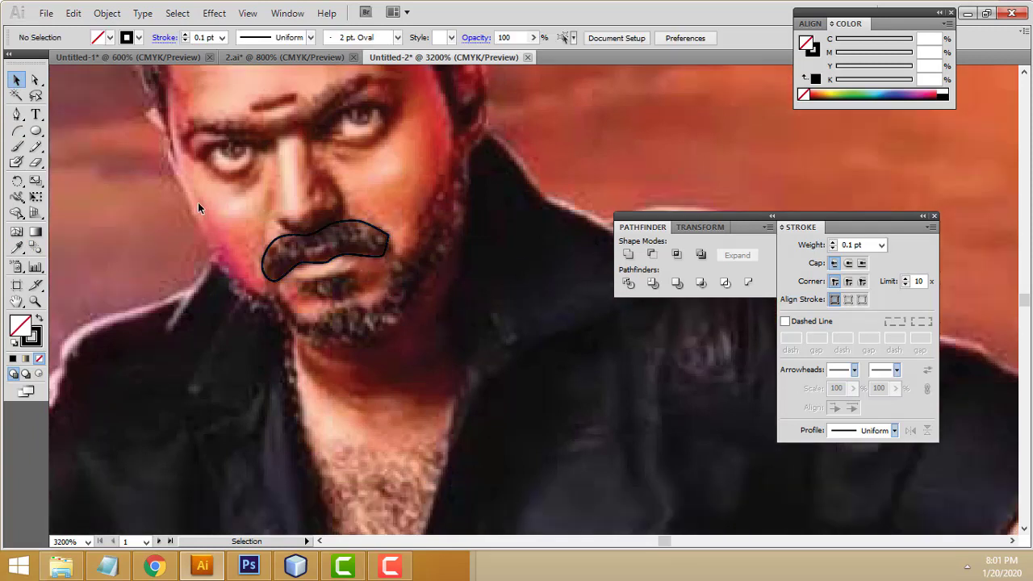
Move the mustache outline below the cartoon's nose, then return to the photo's mouth
drag(380, 286, 447, 299)
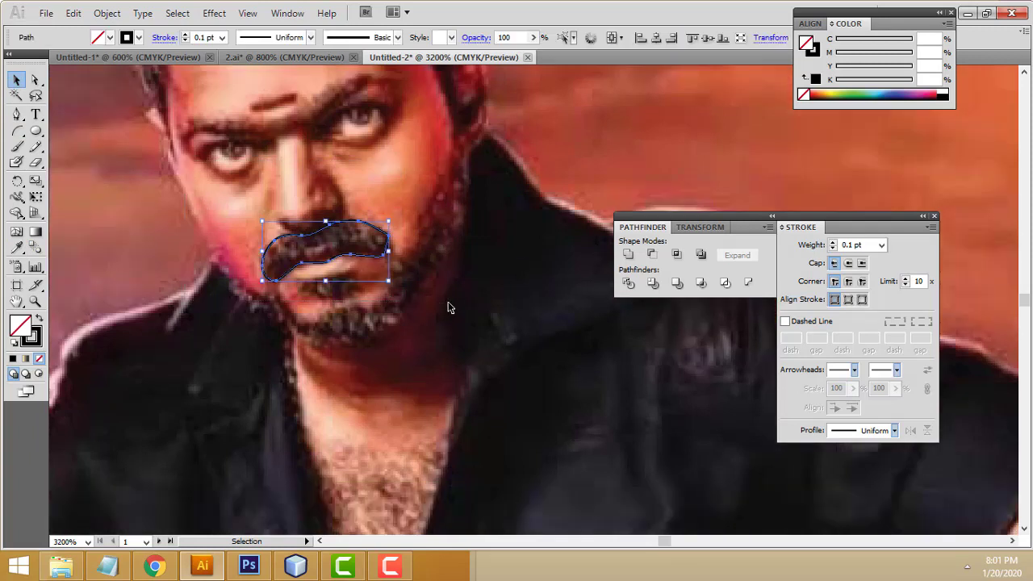
key(Delete)
mouse_move(527, 281)
mouse_down()
mouse_move(482, 293)
mouse_move(471, 385)
mouse_move(216, 355)
mouse_move(131, 388)
mouse_up()
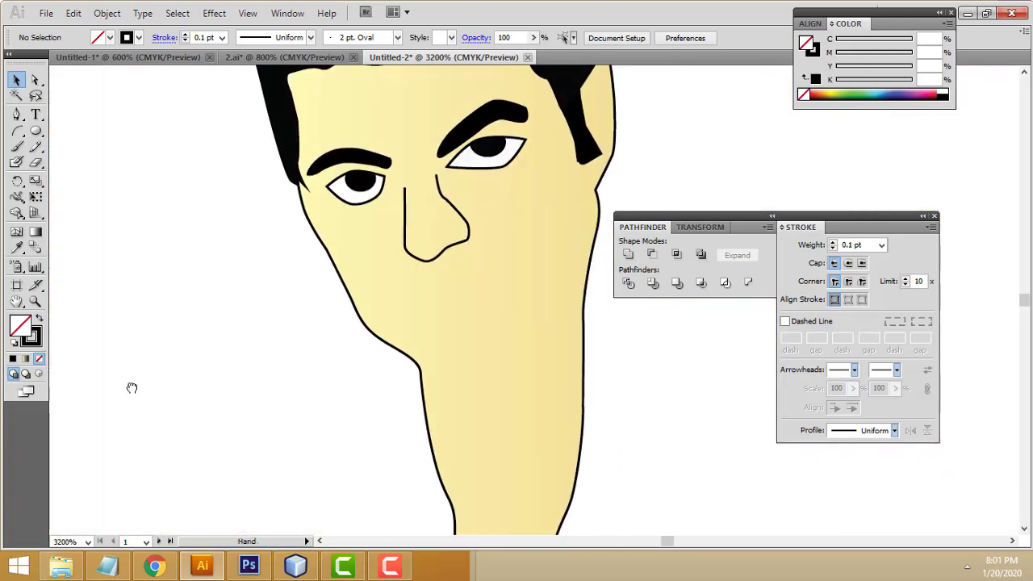
key(ctrl+v)
click(289, 379)
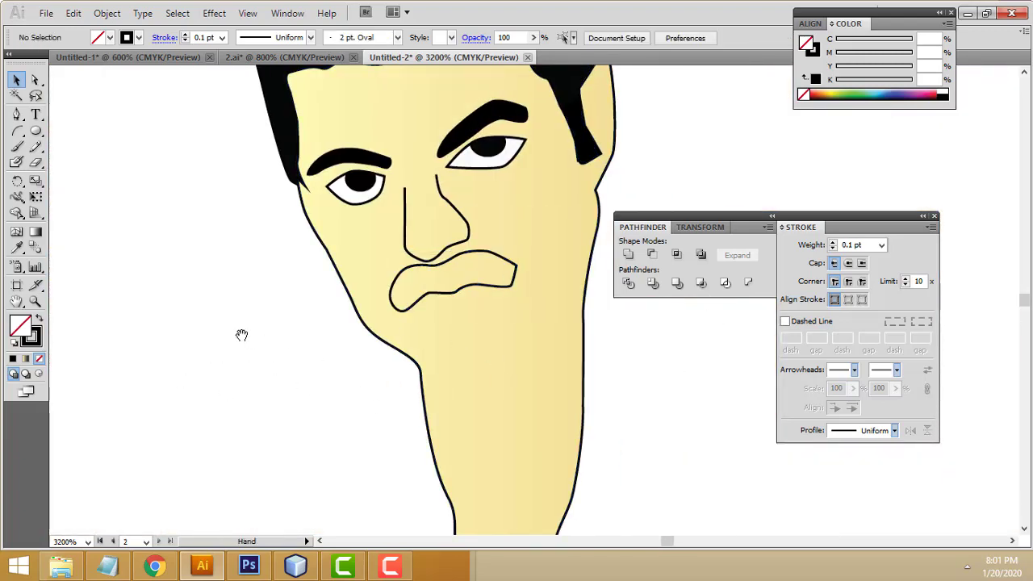
drag(241, 335, 484, 323)
mouse_move(201, 323)
mouse_down()
mouse_move(484, 321)
mouse_move(314, 315)
mouse_move(555, 324)
mouse_up()
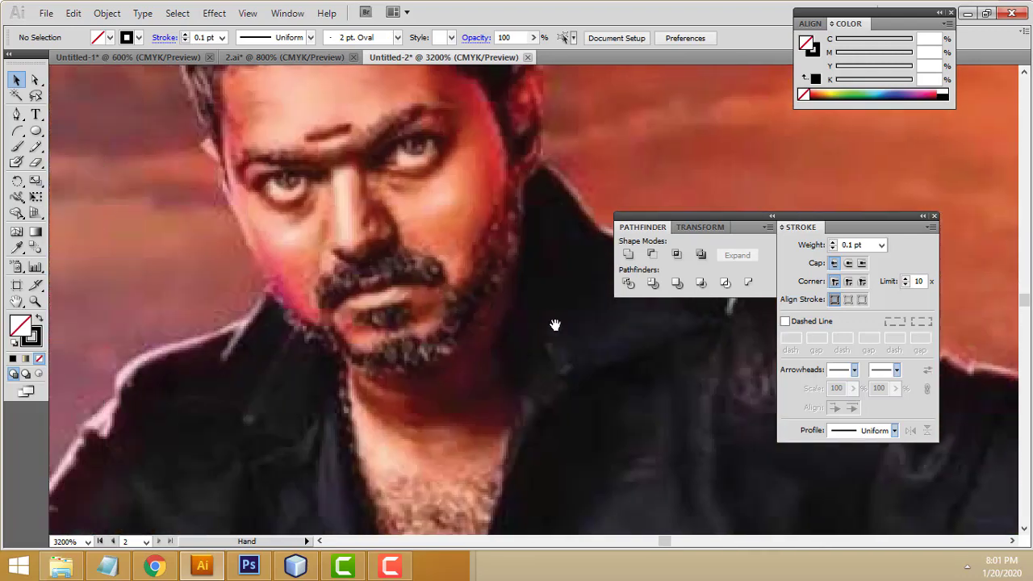
Trace a closed lower-lip outline over the photo's mouth
click(18, 114)
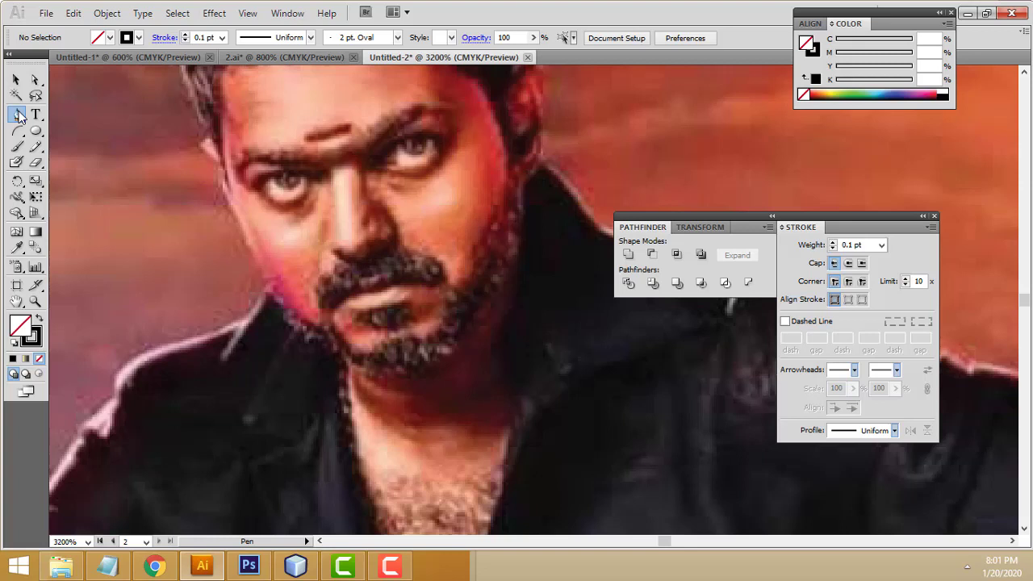
mouse_move(431, 287)
mouse_down()
mouse_move(355, 320)
mouse_move(337, 313)
mouse_move(393, 284)
mouse_move(423, 286)
mouse_move(393, 287)
mouse_move(415, 289)
mouse_up()
click(430, 285)
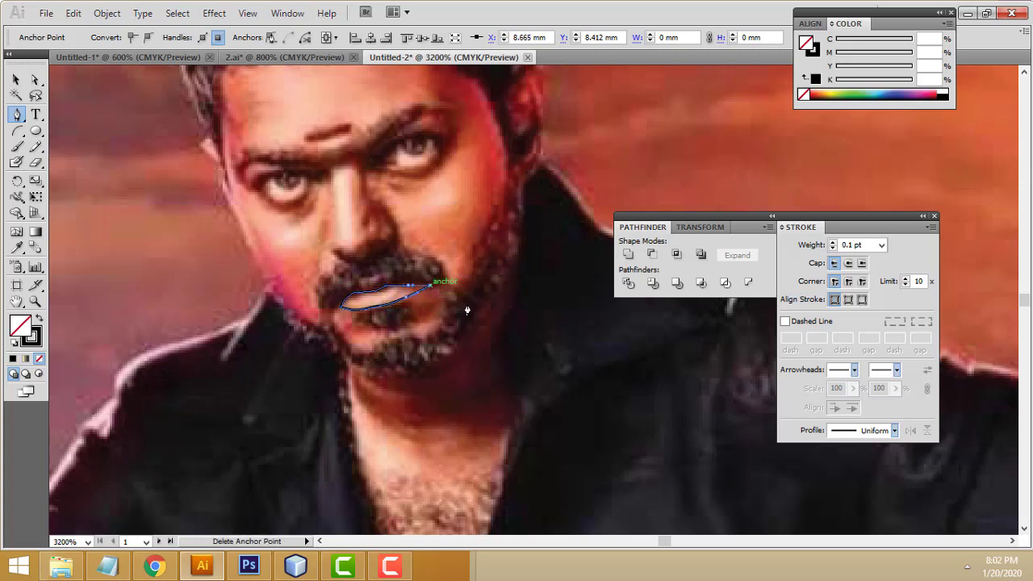
click(17, 80)
click(150, 148)
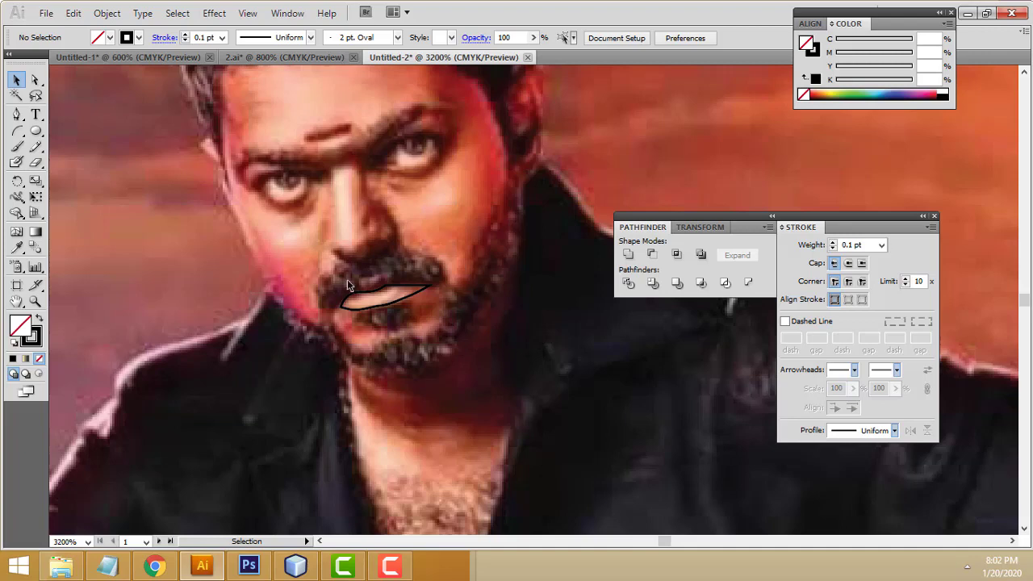
Cut the lip outline and pan back to the cartoon face
key(ctrl+a)
key(Delete)
mouse_move(621, 338)
mouse_down()
mouse_move(212, 350)
mouse_move(433, 357)
mouse_move(72, 367)
mouse_up()
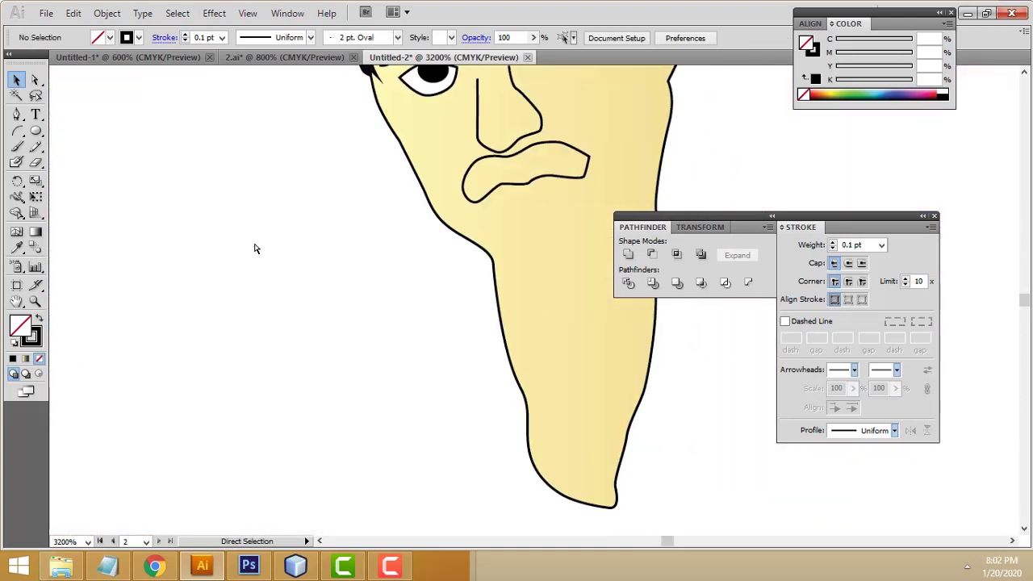
Paste the lip shape in front with Ctrl+F, positioned beneath the mustache
key(ctrl+f)
scroll(286, 366, up, 2)
scroll(262, 375, up, 1)
click(262, 376)
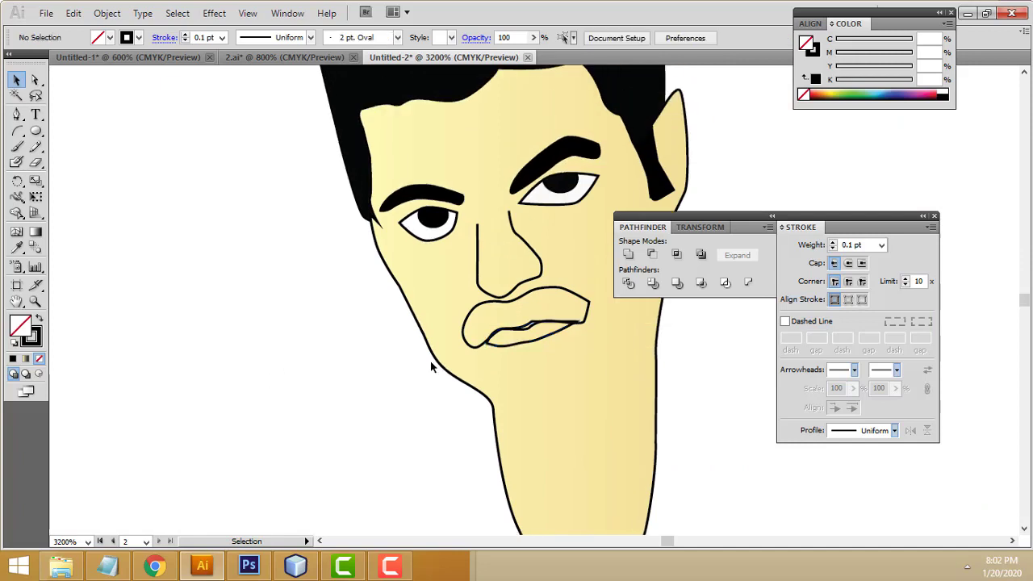
Give the mustache the same black fill as the hair, sampled with the Eyedropper
click(704, 423)
click(581, 311)
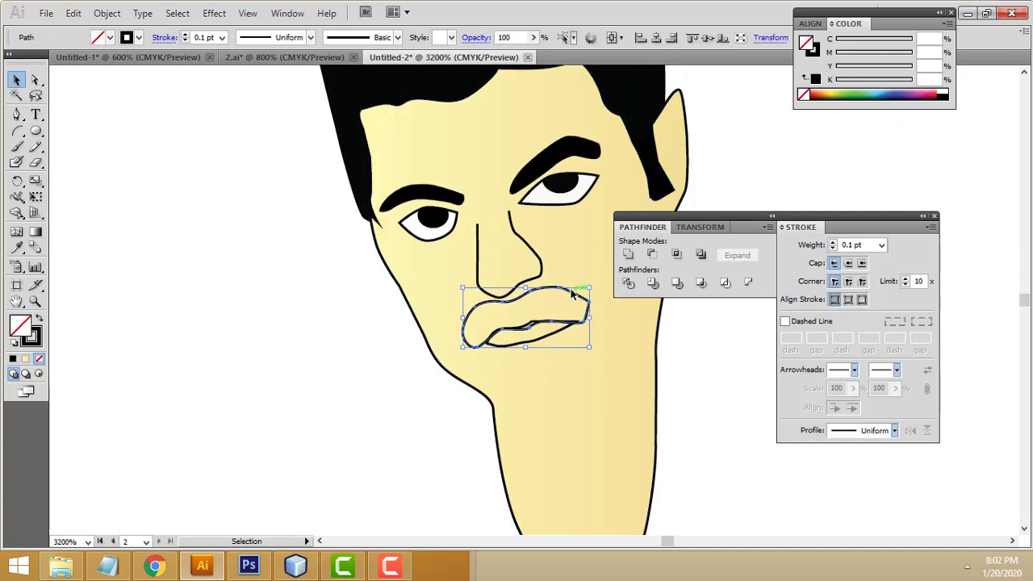
click(17, 247)
click(397, 74)
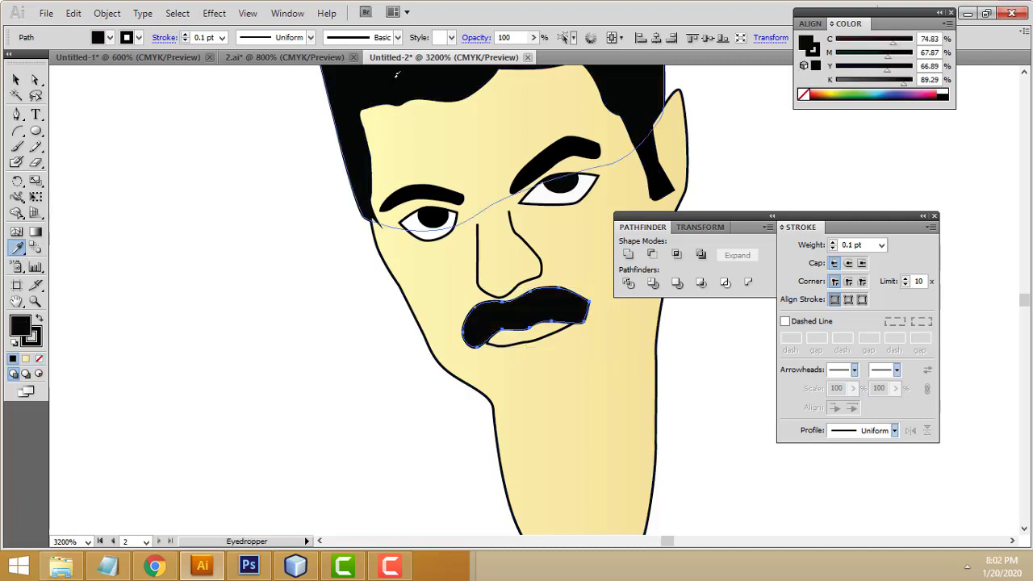
click(17, 79)
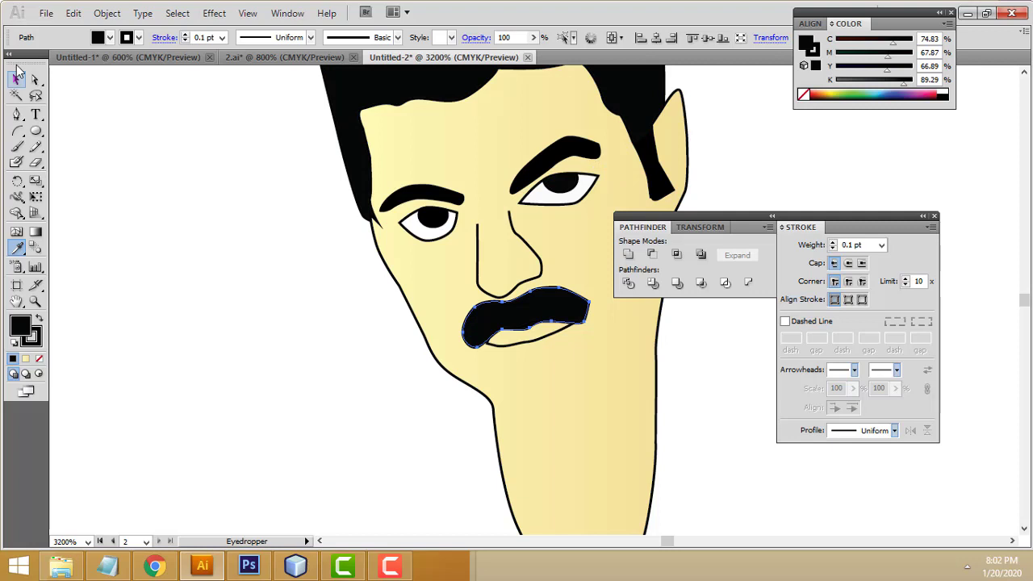
click(111, 130)
Select the lip shape and show the Gradient panel clear of the face
click(535, 345)
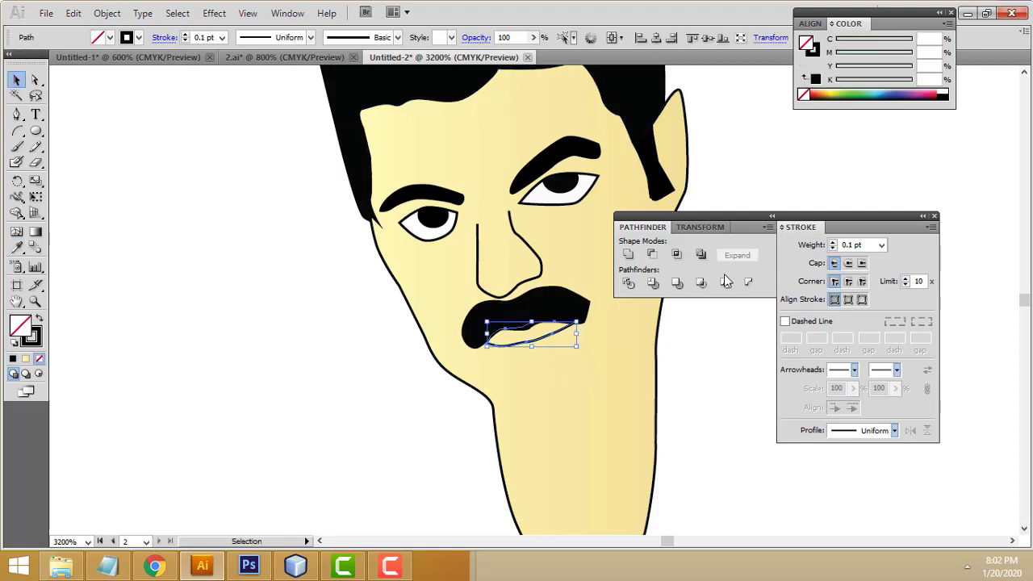
drag(747, 216, 842, 240)
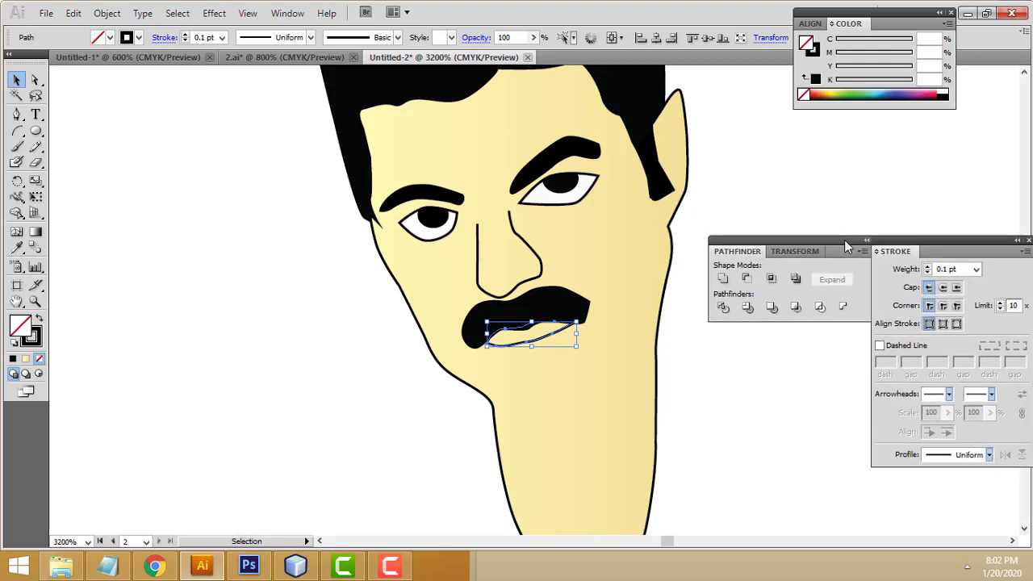
click(287, 14)
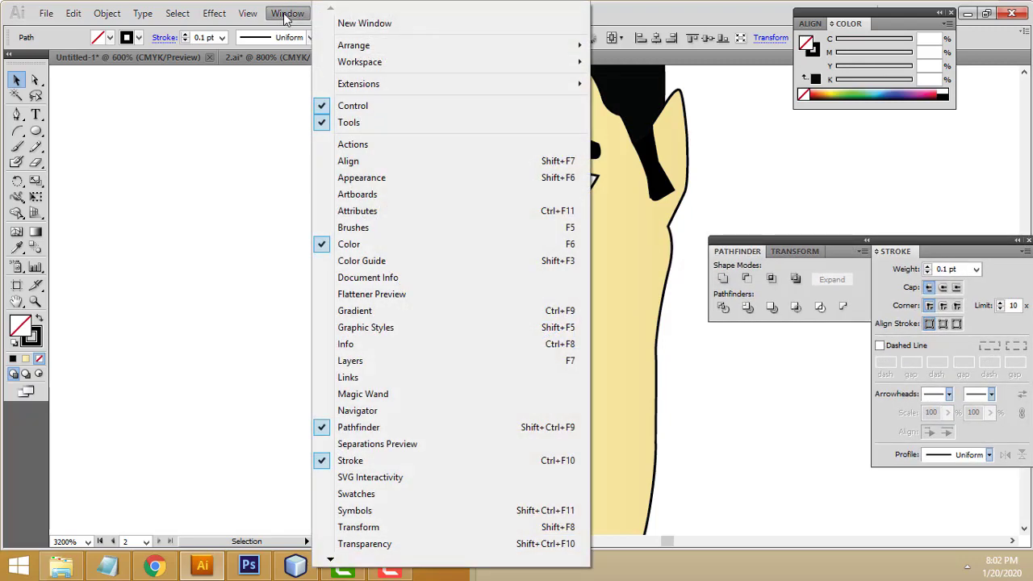
click(368, 310)
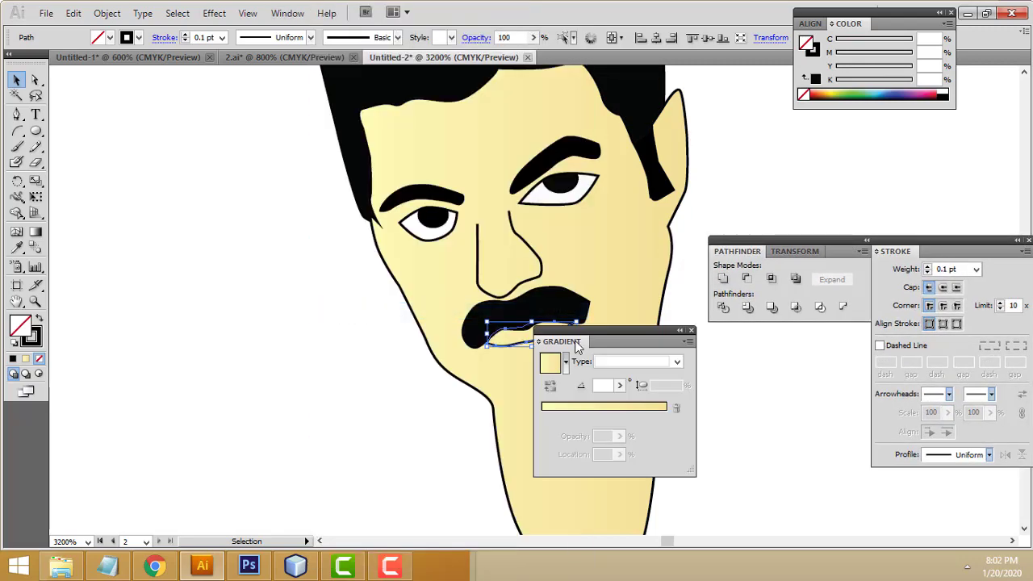
drag(577, 345, 813, 147)
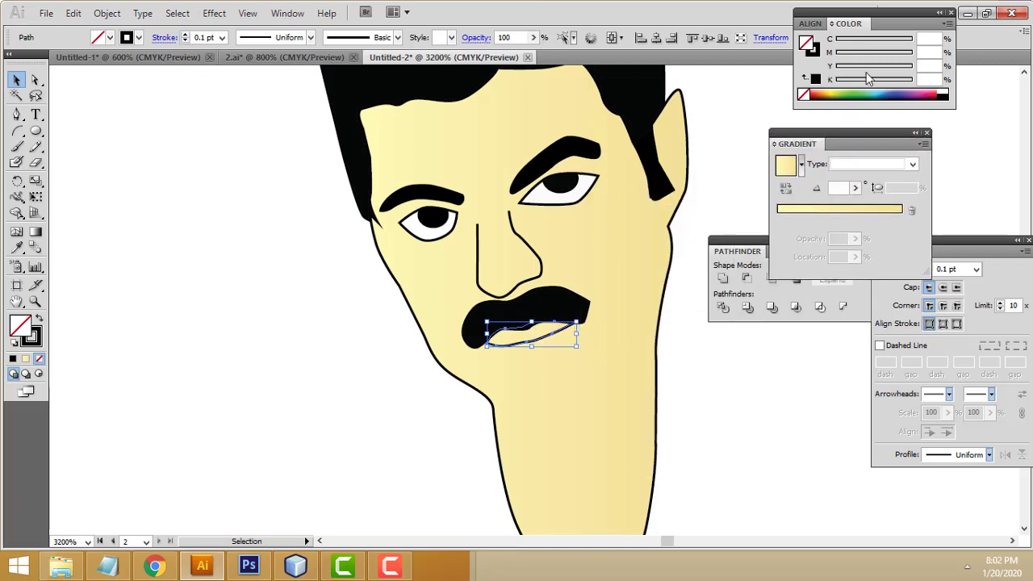
Set the lip colour to C0 M0 Y91 K100 and apply it as a black-to-pale-yellow linear gradient
click(929, 40)
key(Tab)
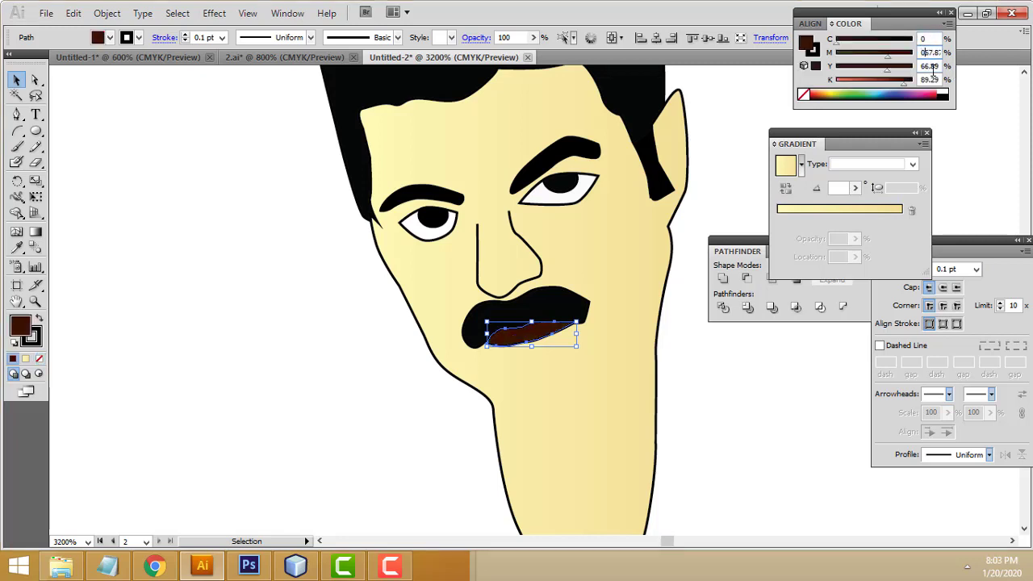
click(926, 40)
text(0)
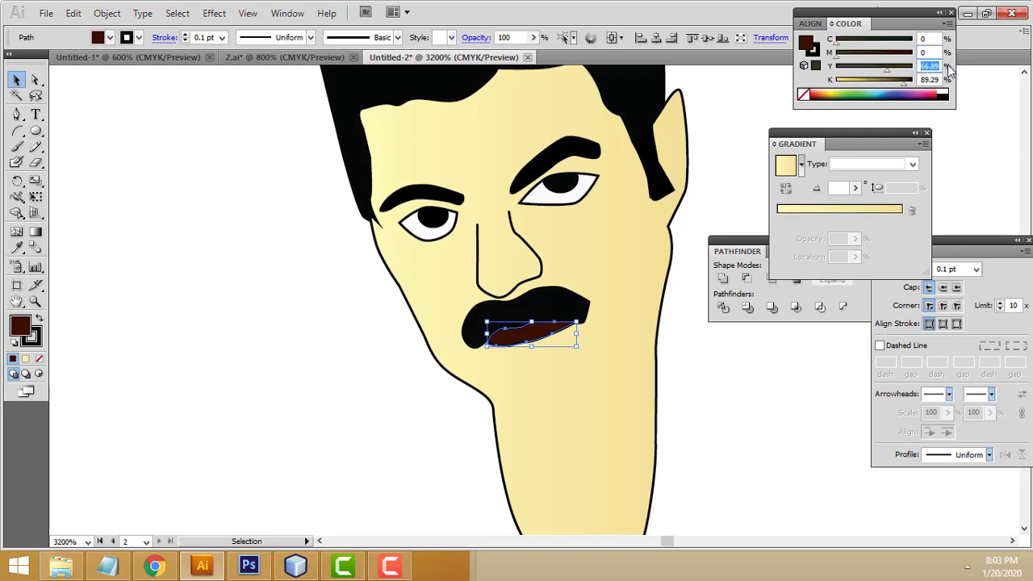
key(Tab)
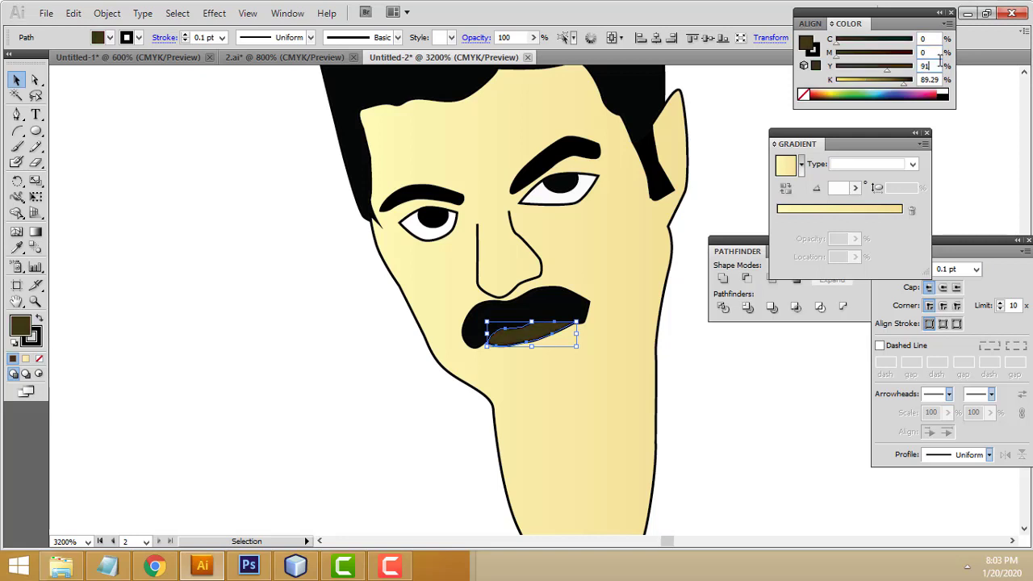
key(Tab)
text(00)
key(Tab)
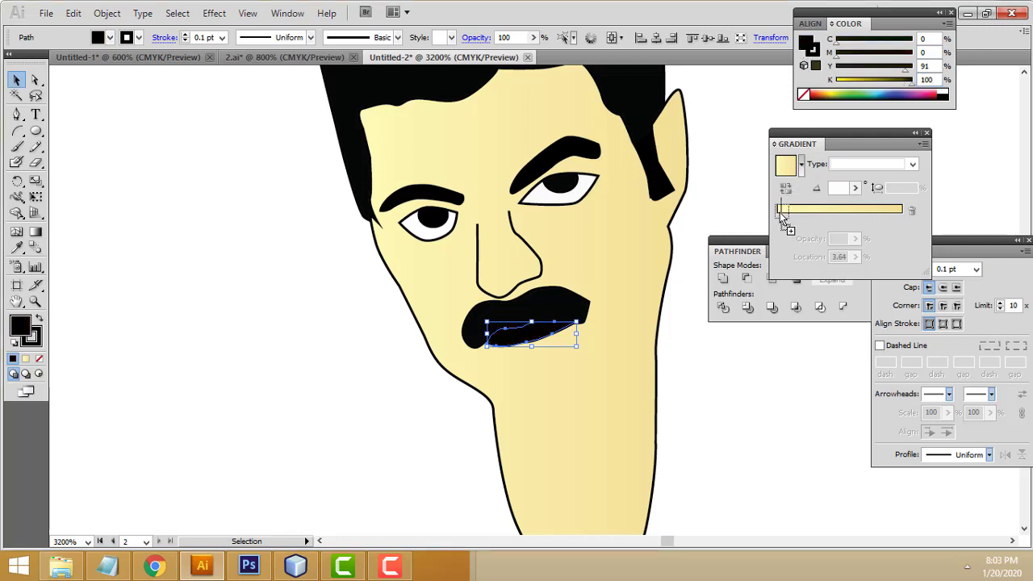
drag(781, 216, 801, 228)
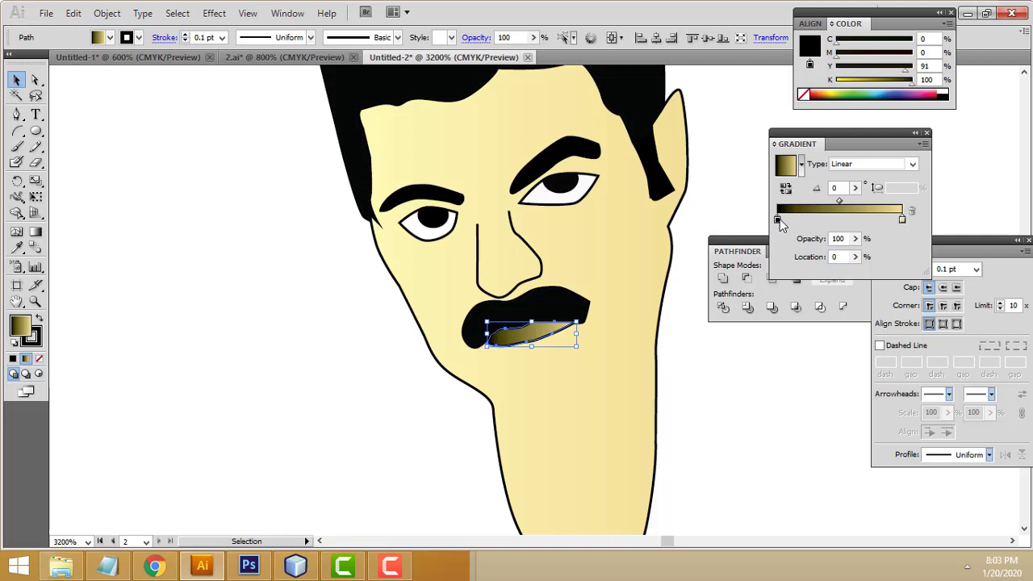
click(903, 220)
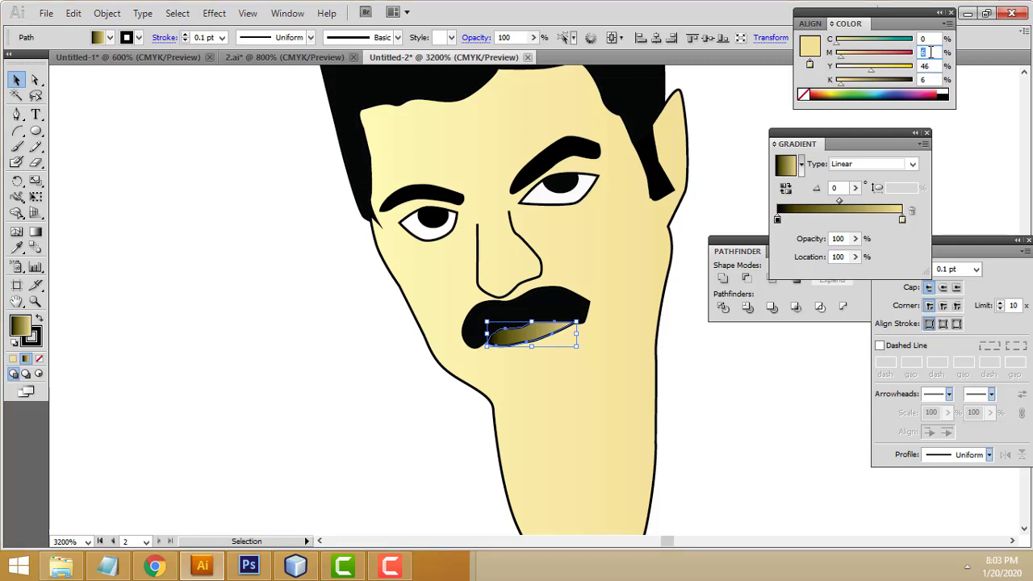
Make both lip gradient stops dark red (magenta 100, black 30), slightly adjusting cyan and yellow
text(100)
key(Tab)
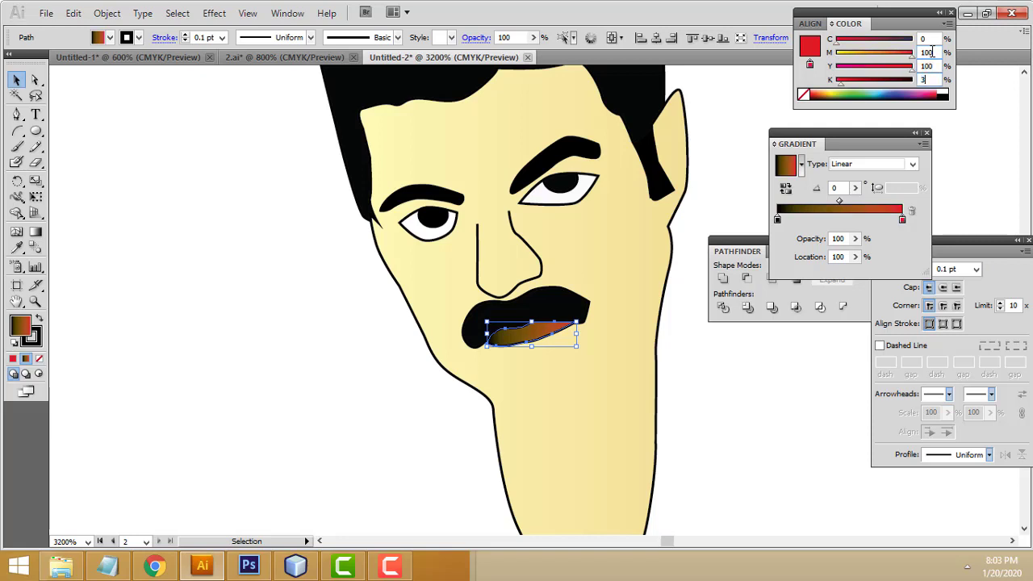
text(0)
key(Return)
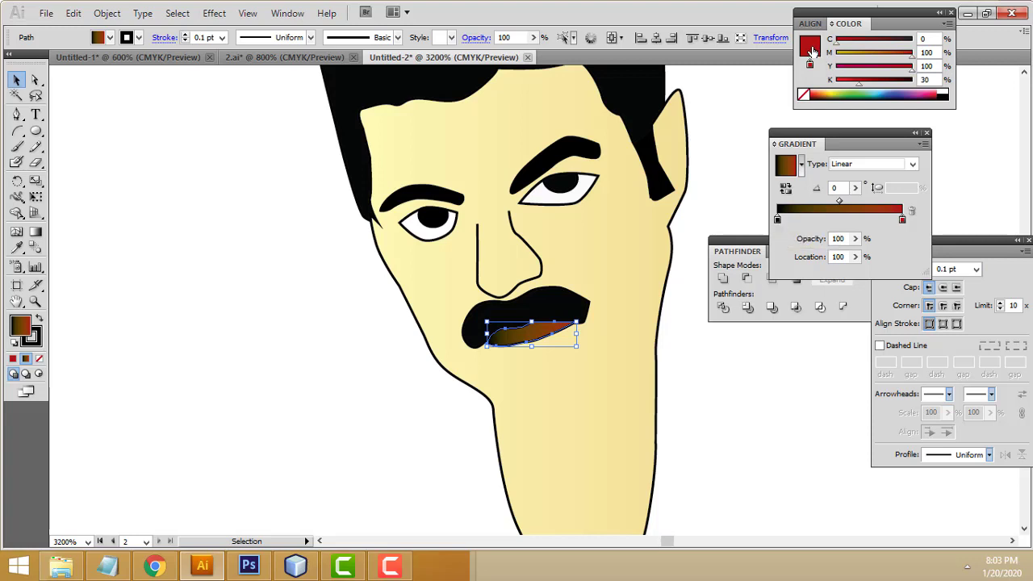
click(779, 219)
drag(780, 228, 779, 225)
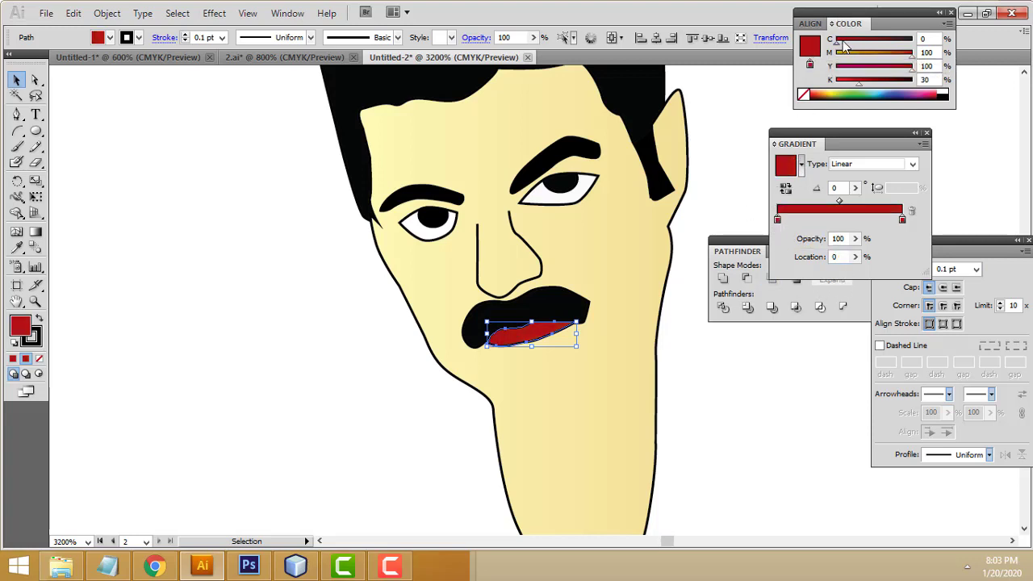
drag(845, 46, 857, 46)
drag(914, 71, 905, 71)
Set the red lip's stroke to None so it has no outline
click(705, 132)
click(569, 329)
click(139, 37)
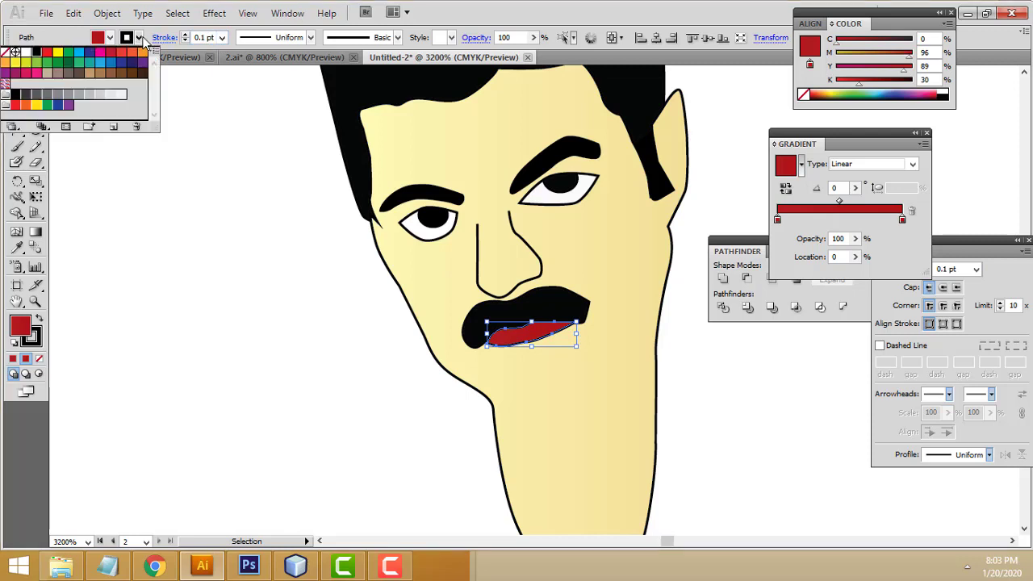
click(6, 52)
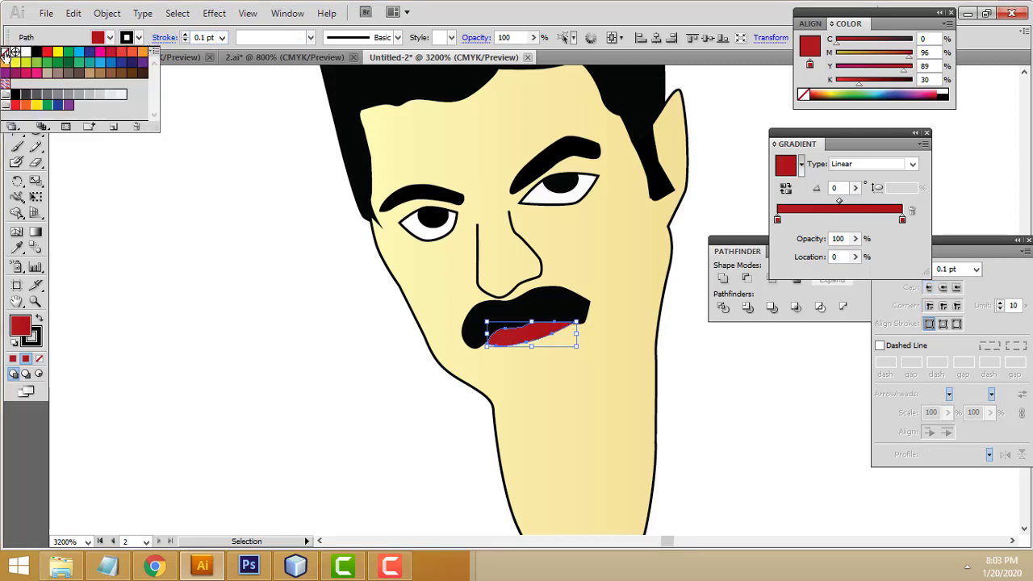
click(194, 252)
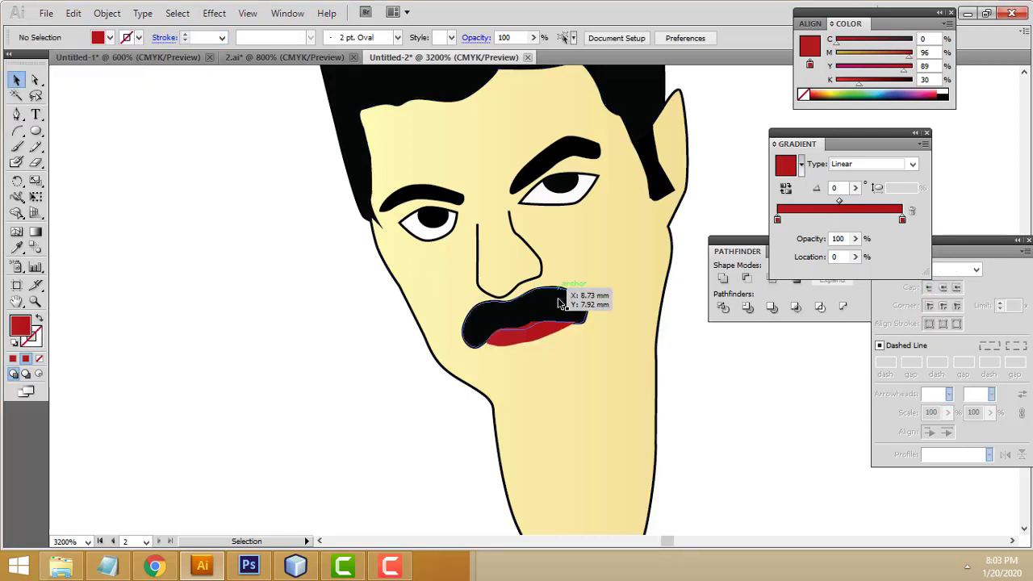
click(551, 335)
click(517, 343)
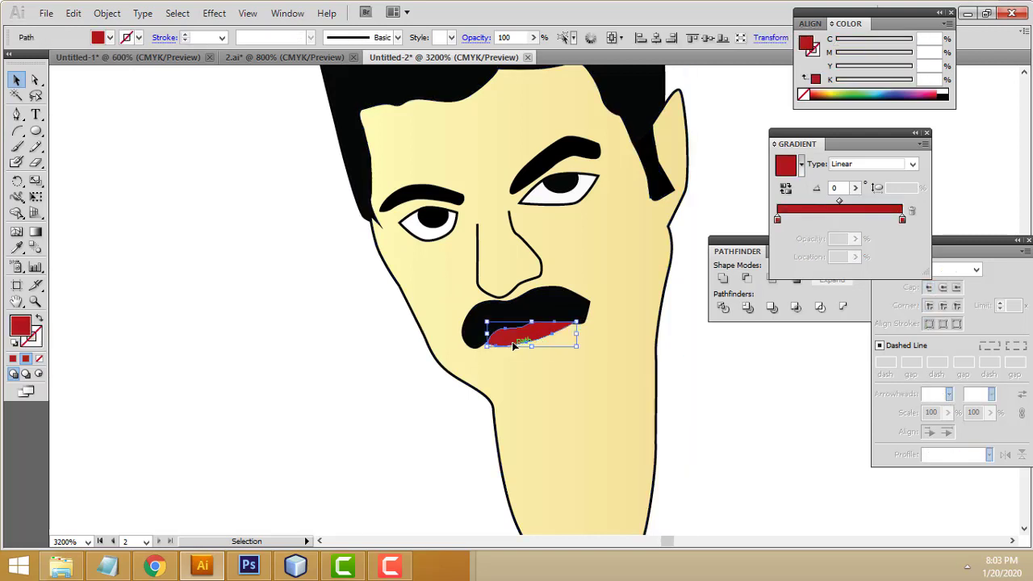
key(a)
key(v)
key(a)
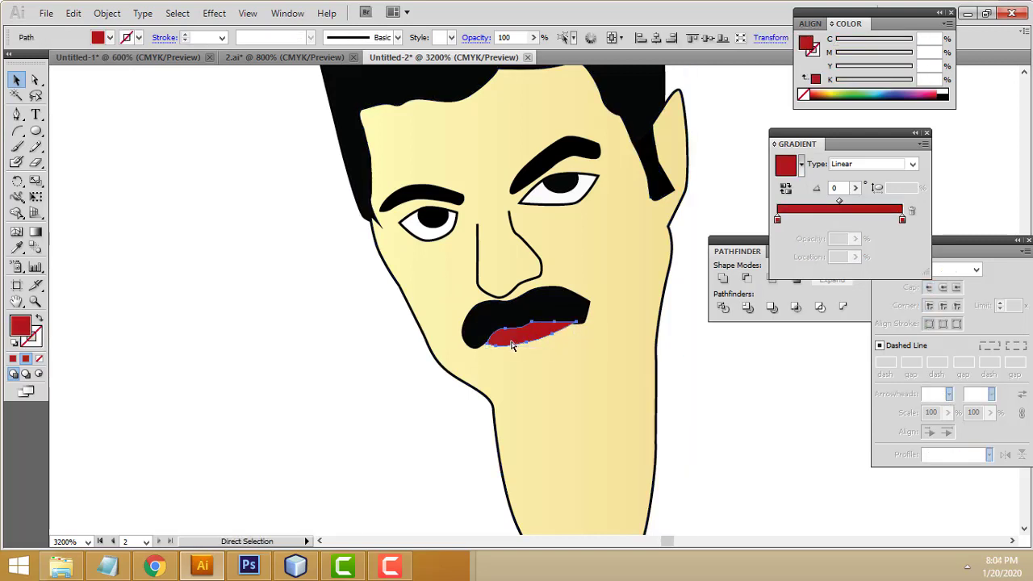
key(v)
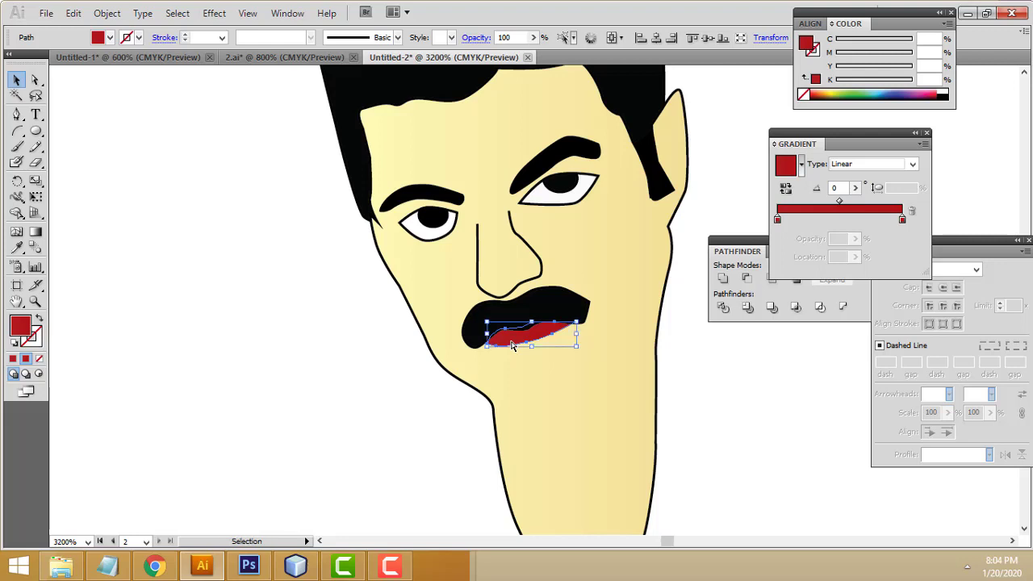
click(363, 305)
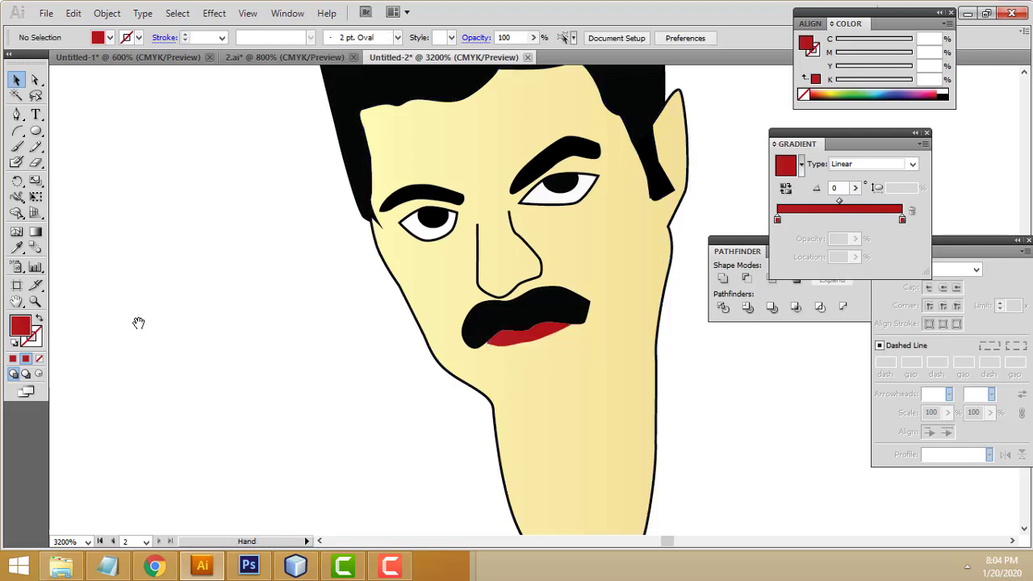
Trace the small shape below the photo's mouth with a 0.1 pt outline and no fill
drag(138, 323, 711, 323)
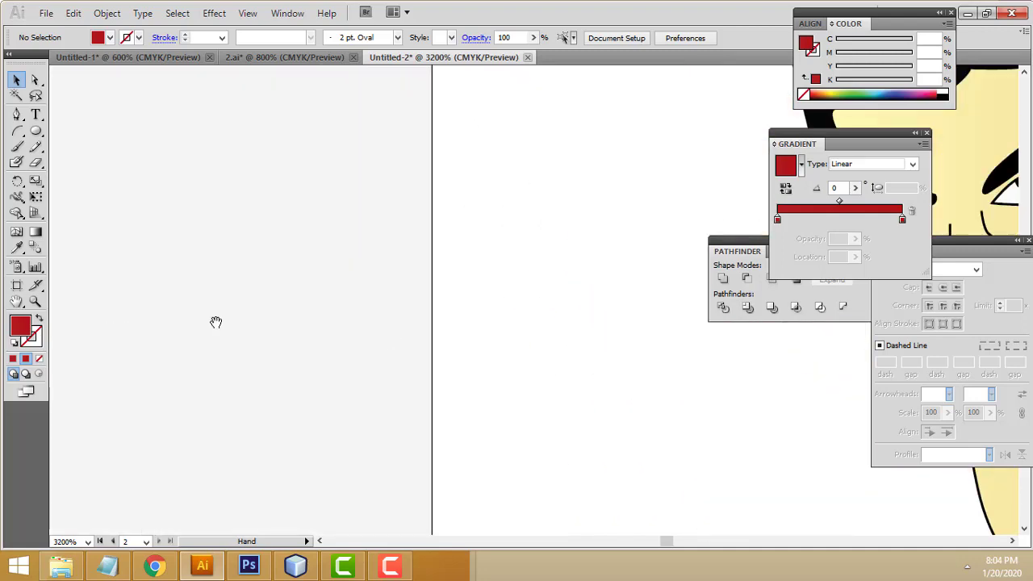
drag(214, 323, 549, 306)
mouse_move(64, 302)
mouse_down()
mouse_move(538, 299)
mouse_move(398, 357)
mouse_up()
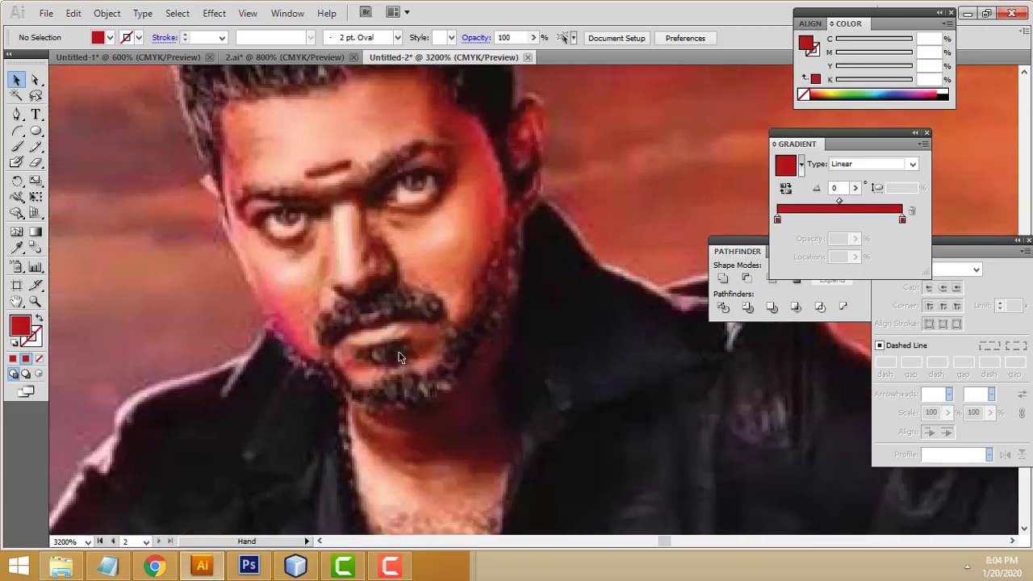
click(17, 115)
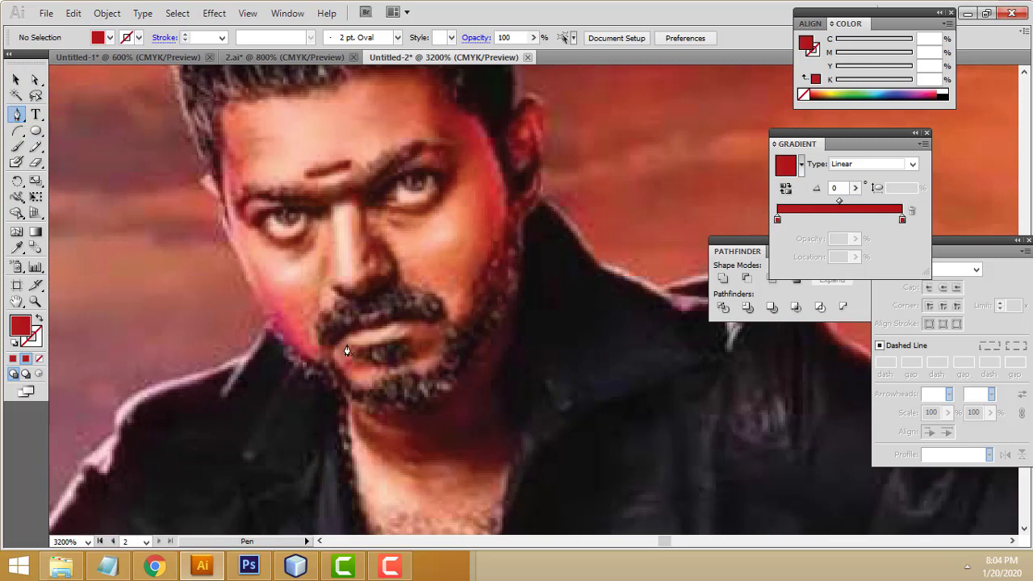
click(39, 359)
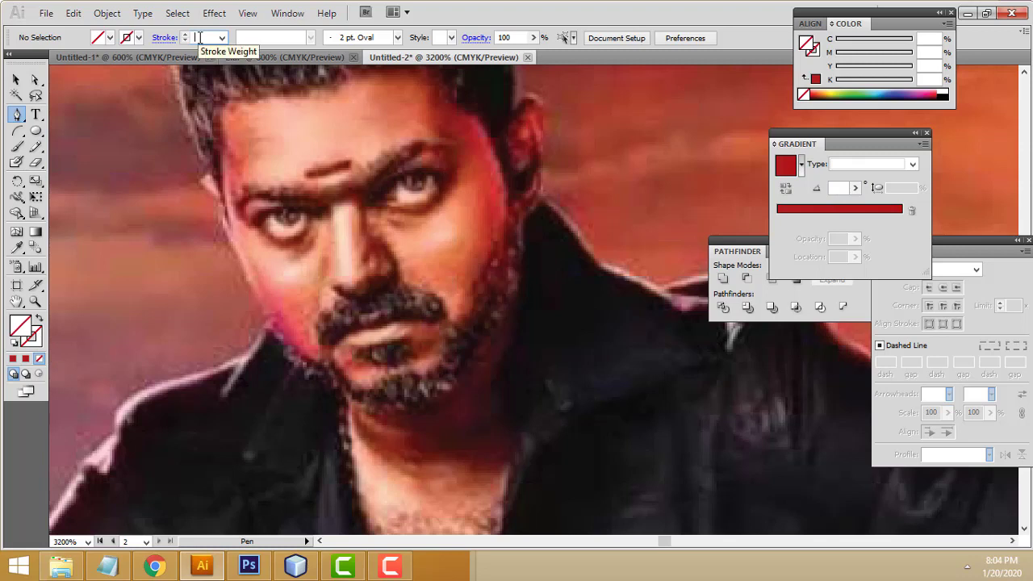
text(0.1)
key(Return)
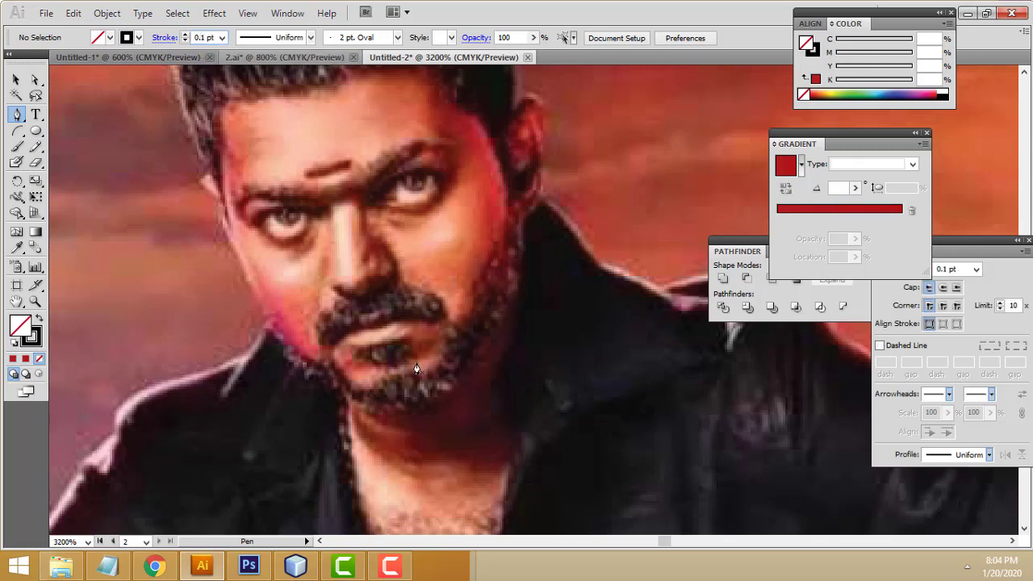
mouse_move(392, 344)
mouse_down()
mouse_move(411, 345)
mouse_move(394, 369)
mouse_move(377, 355)
mouse_up()
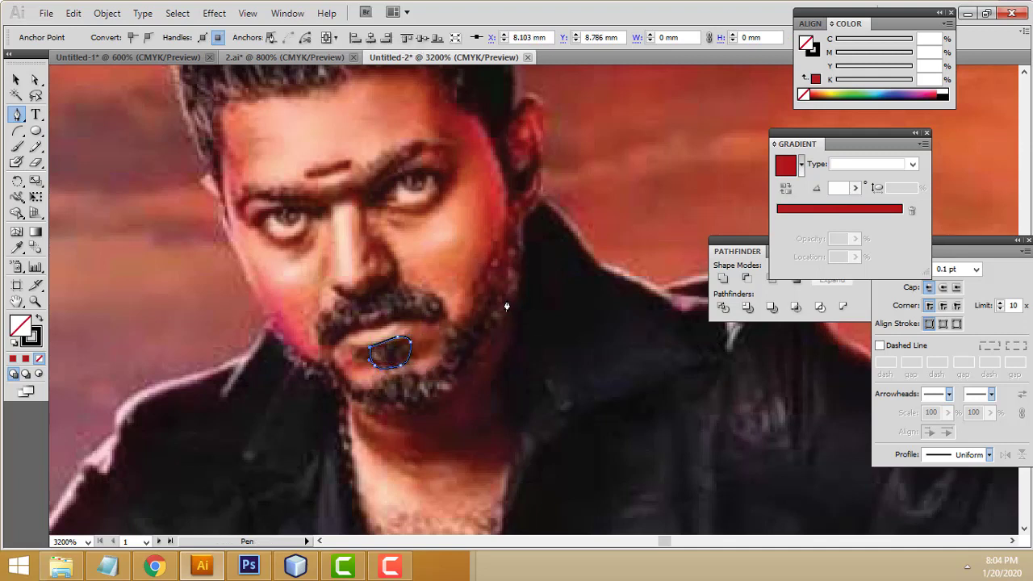
Fill the traced shape black and nudge it up under the cartoon's red lip
click(16, 80)
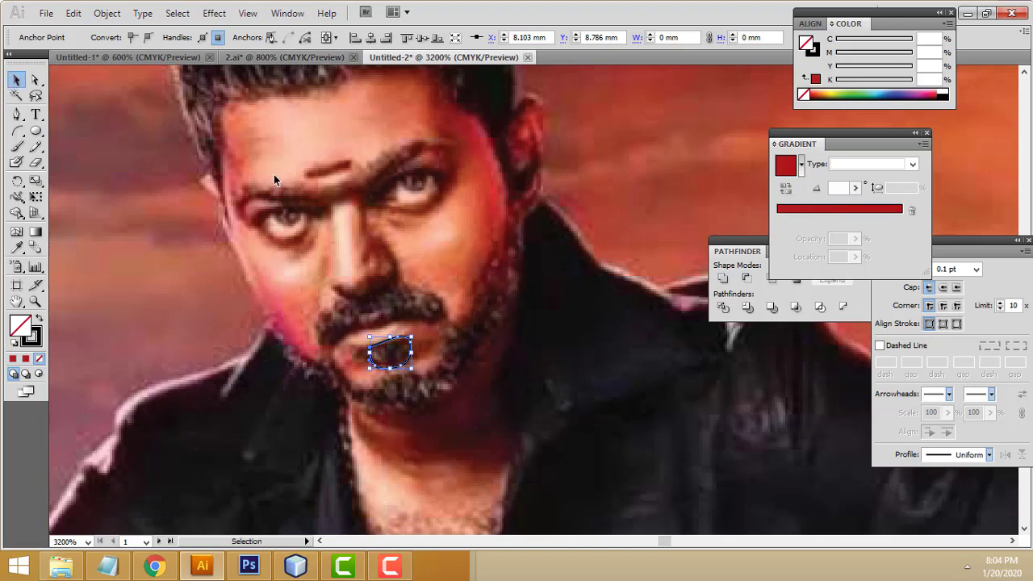
click(273, 174)
click(494, 414)
drag(602, 358, 306, 358)
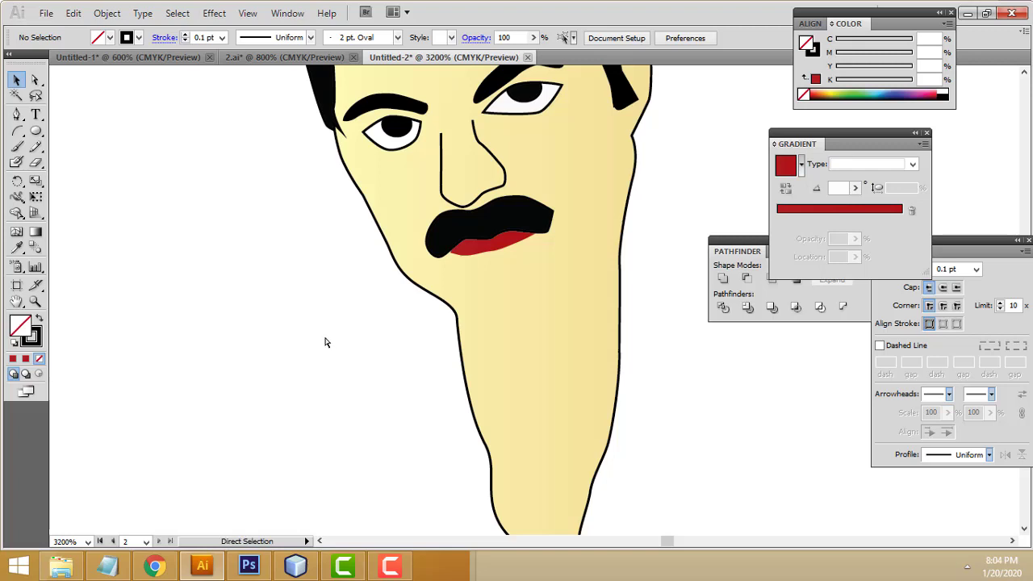
key(ctrl+z)
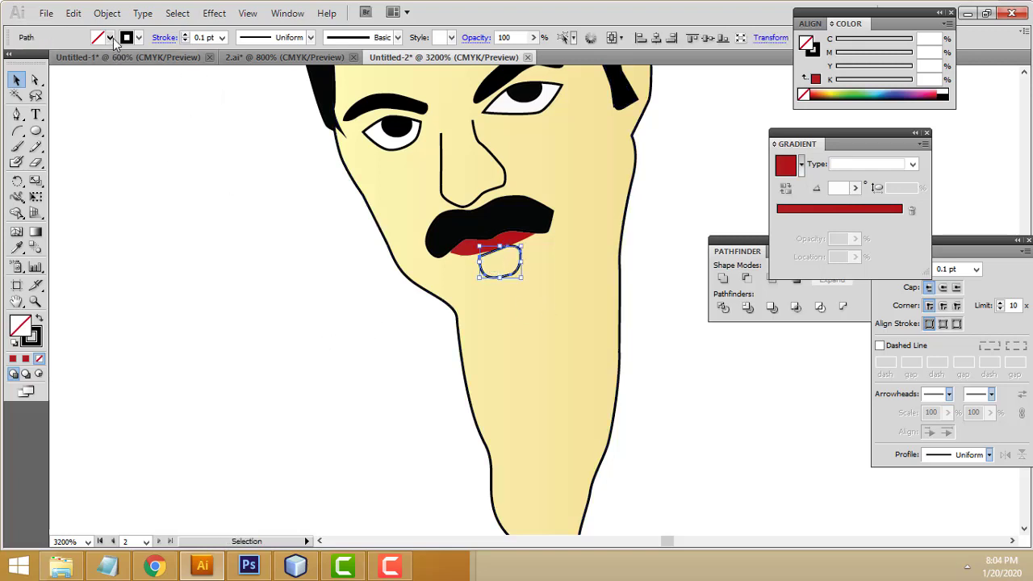
click(110, 38)
click(34, 55)
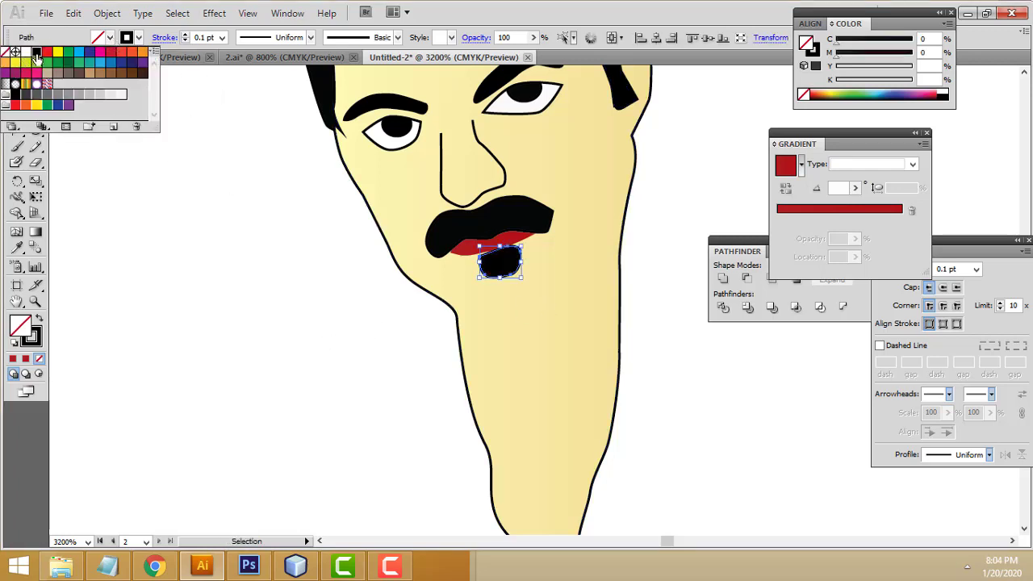
click(161, 210)
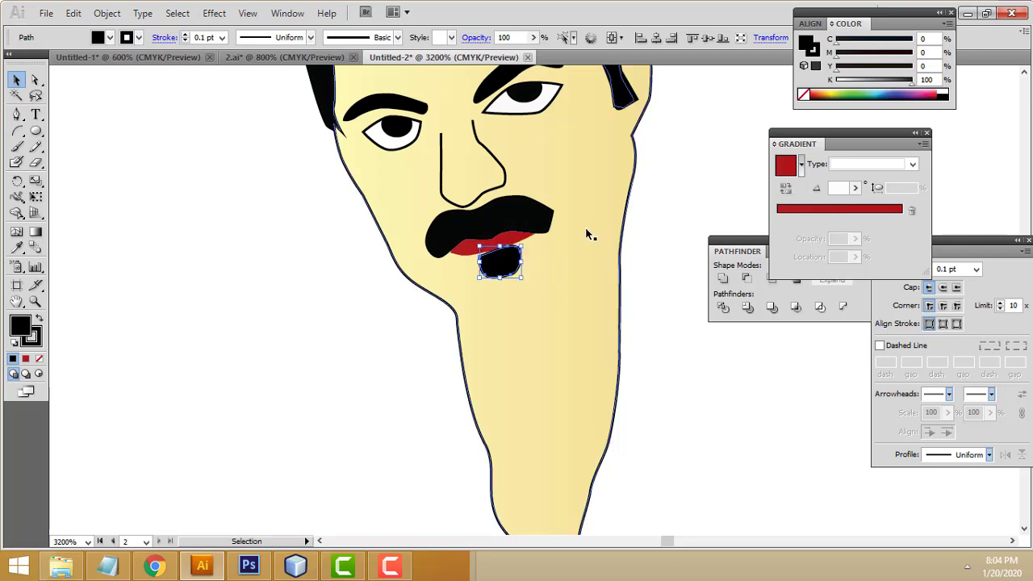
drag(507, 264, 505, 259)
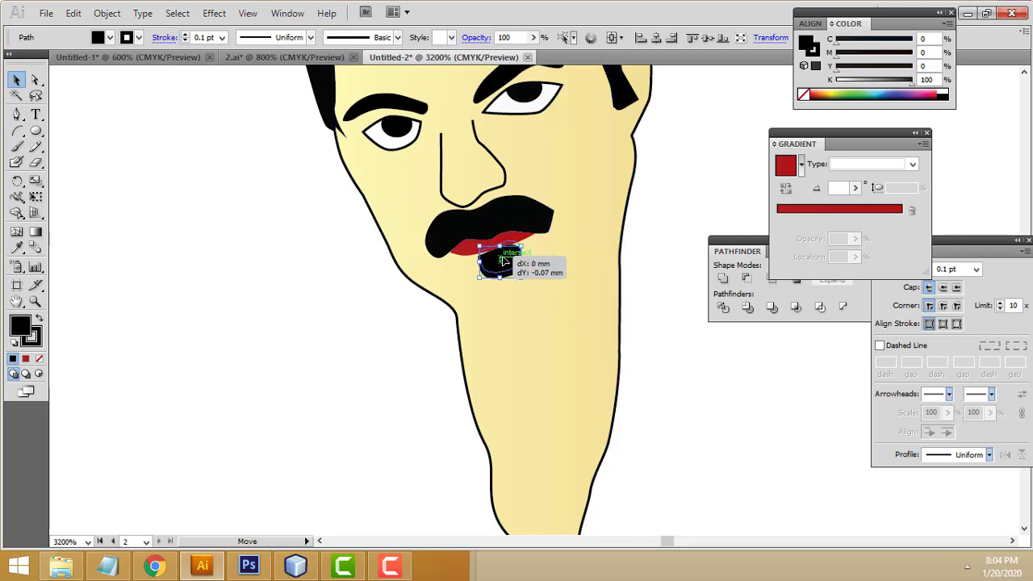
Deselect the black shape and bring the reference photo back into view
key(a)
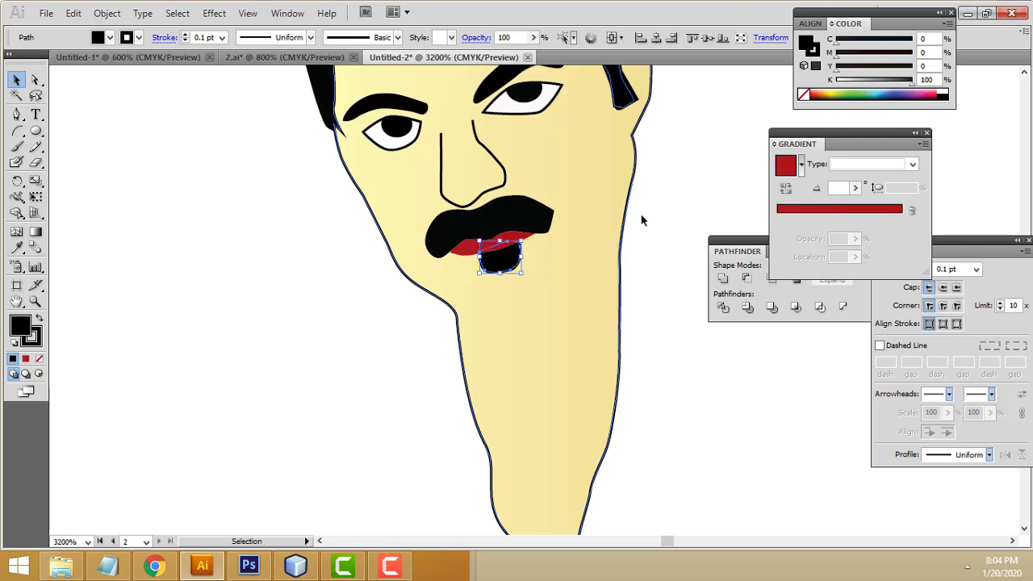
click(697, 201)
key(v)
scroll(698, 199, up, 2)
scroll(698, 202, up, 1)
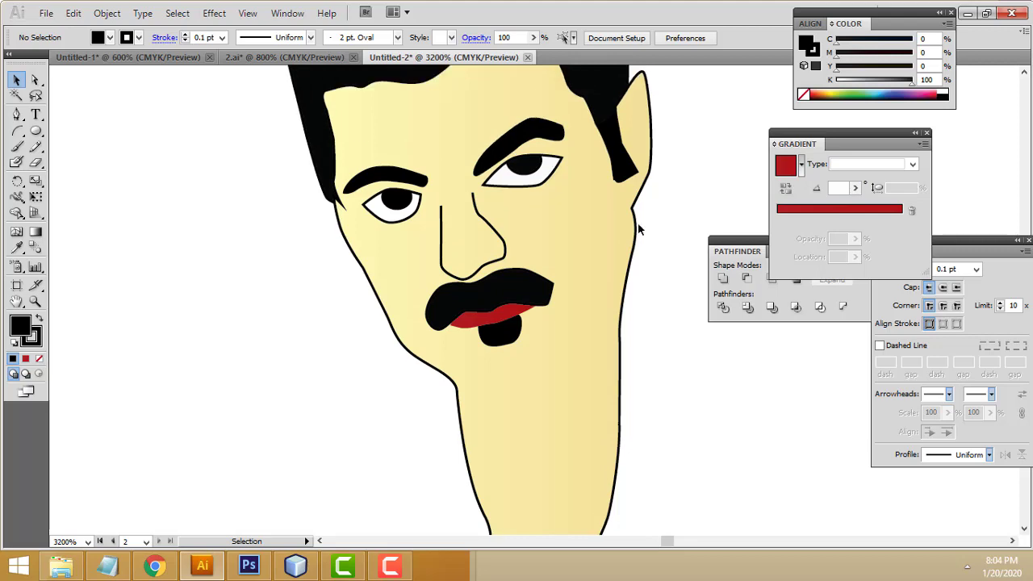
mouse_move(664, 269)
mouse_down()
mouse_move(305, 277)
mouse_move(476, 282)
mouse_move(328, 279)
mouse_move(364, 267)
mouse_move(445, 307)
mouse_up()
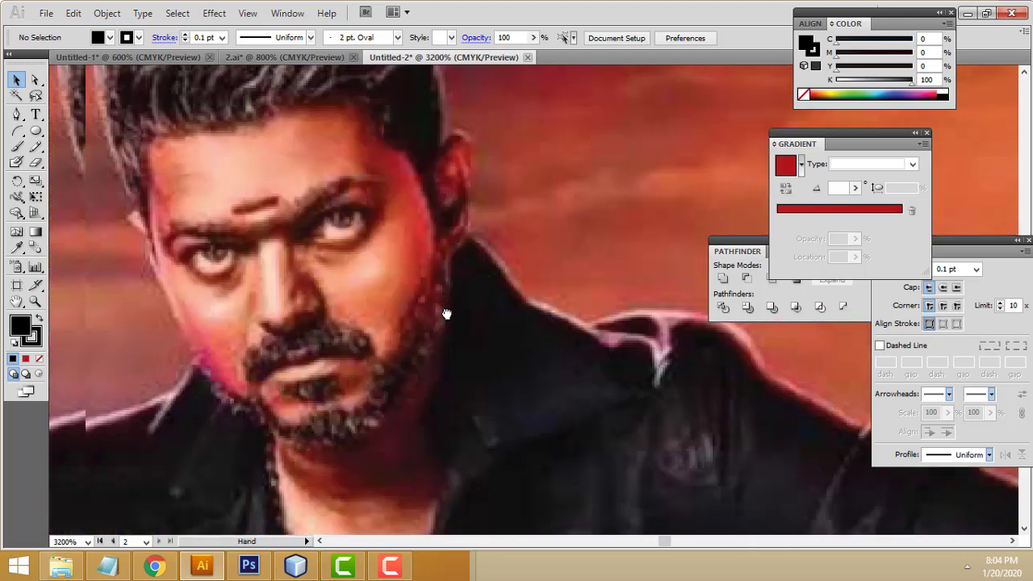
Trace the beard outline down the right side of the jaw to the chin
click(13, 117)
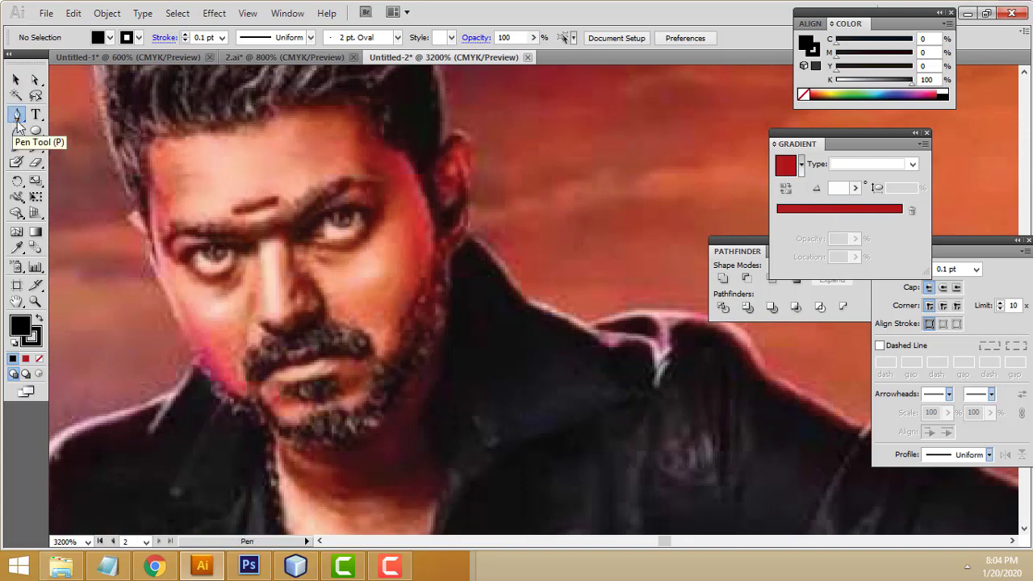
click(435, 214)
click(453, 249)
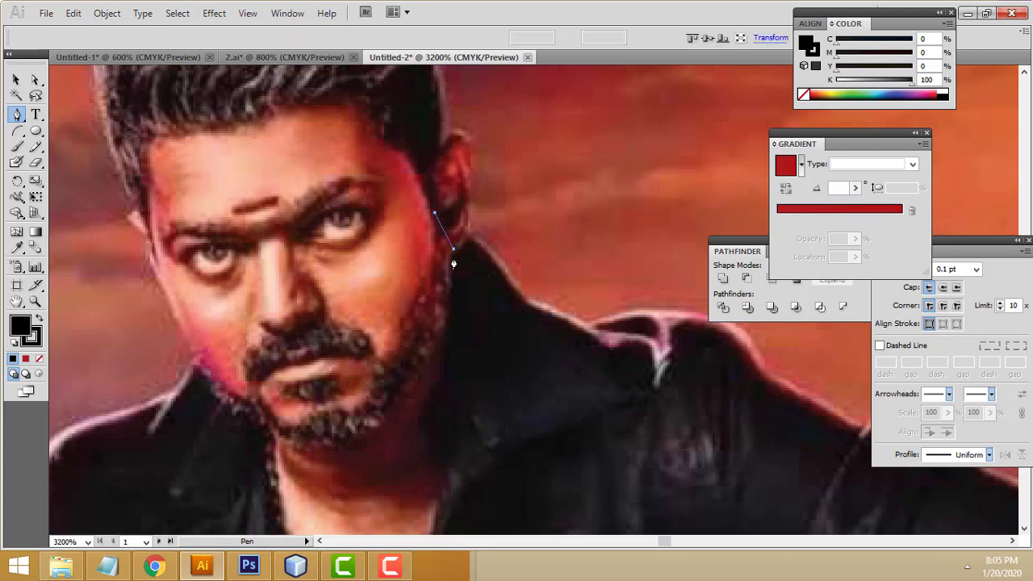
drag(454, 288, 443, 363)
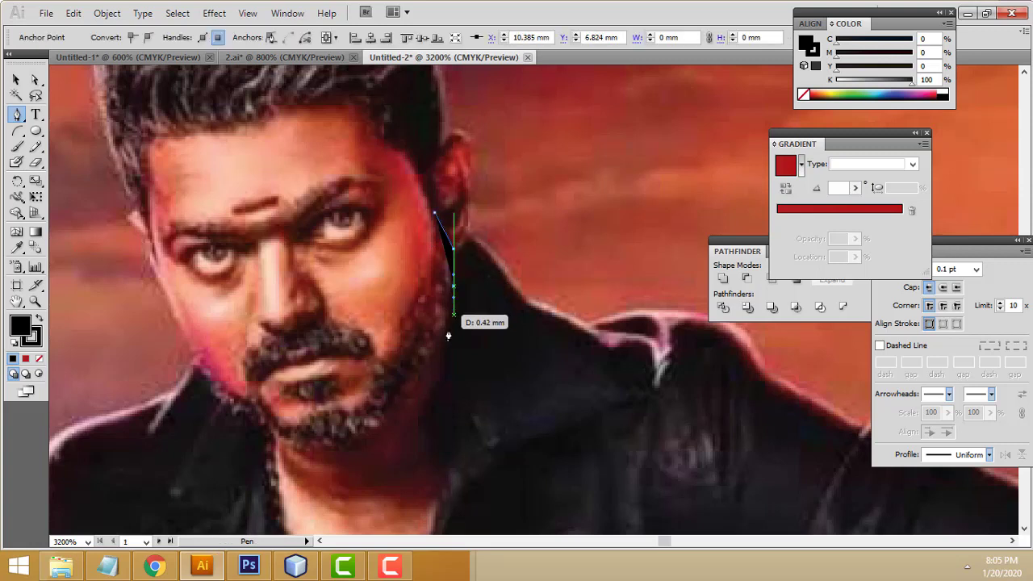
key(ctrl+z)
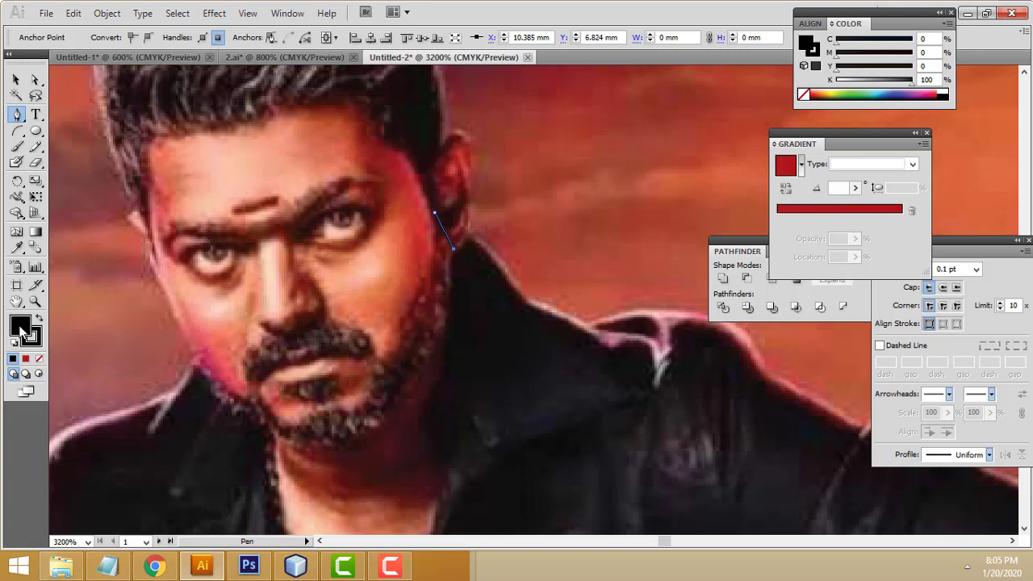
click(37, 360)
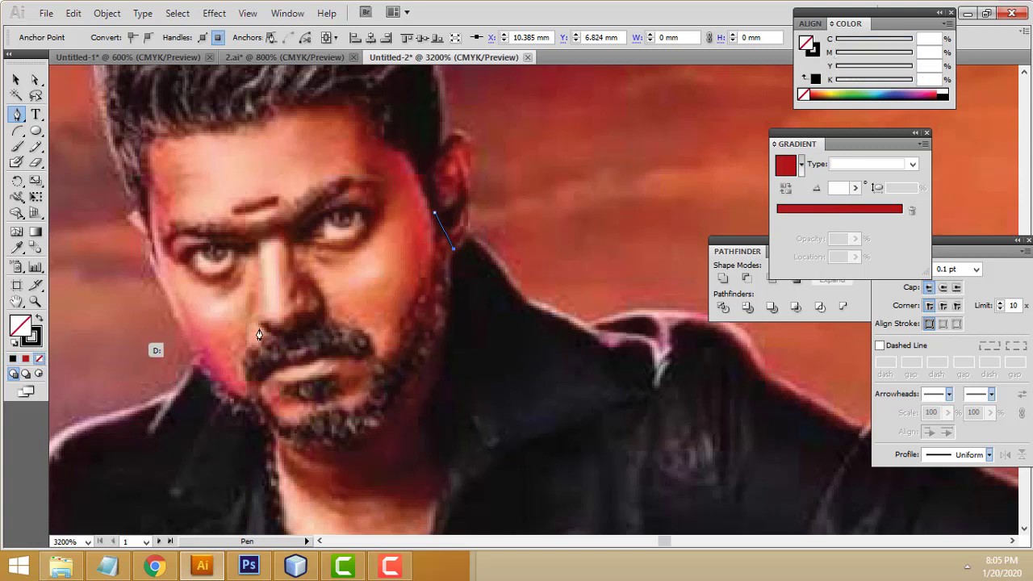
click(448, 292)
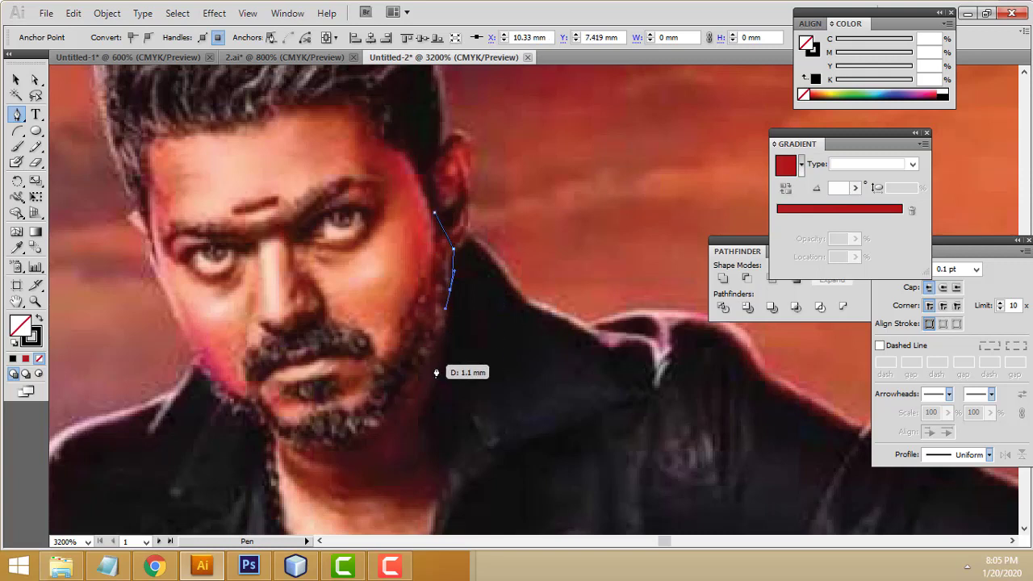
click(415, 385)
click(385, 436)
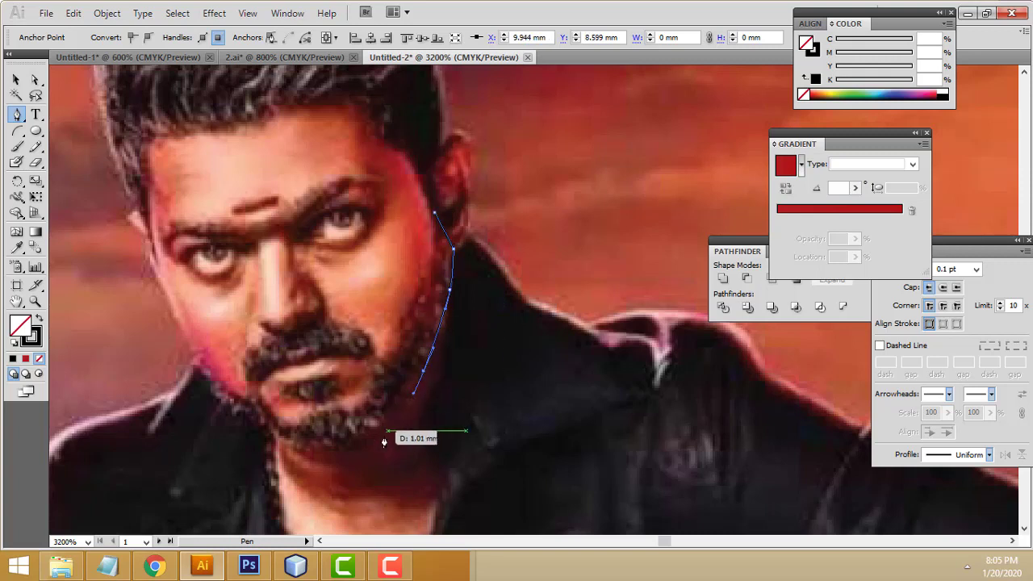
Curve the outline around the chin and up the inner edge, closing it at the start
mouse_move(361, 450)
mouse_down()
mouse_move(295, 457)
mouse_move(222, 414)
mouse_up()
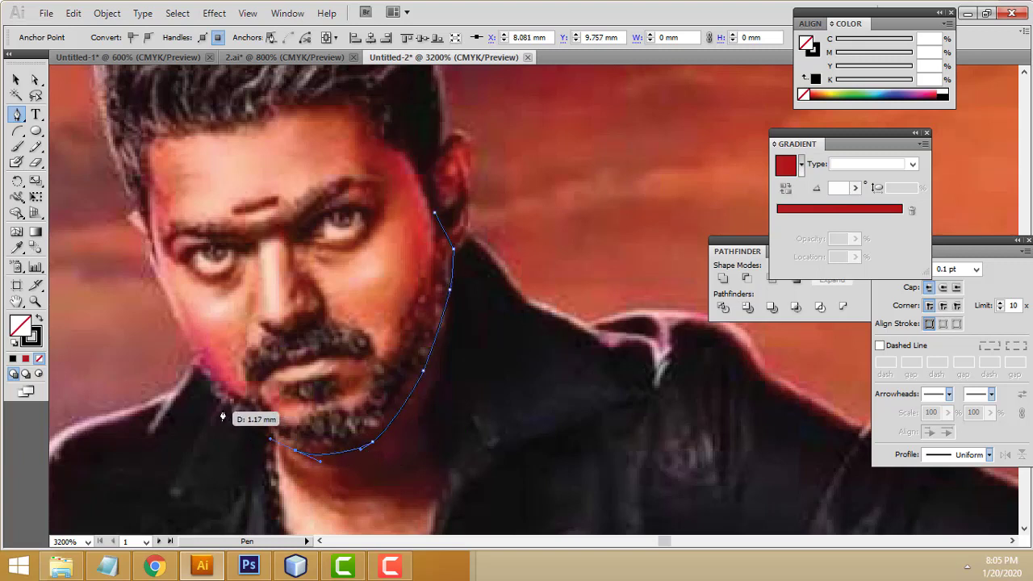
mouse_move(222, 414)
mouse_down()
mouse_move(196, 367)
mouse_move(202, 355)
mouse_move(239, 401)
mouse_up()
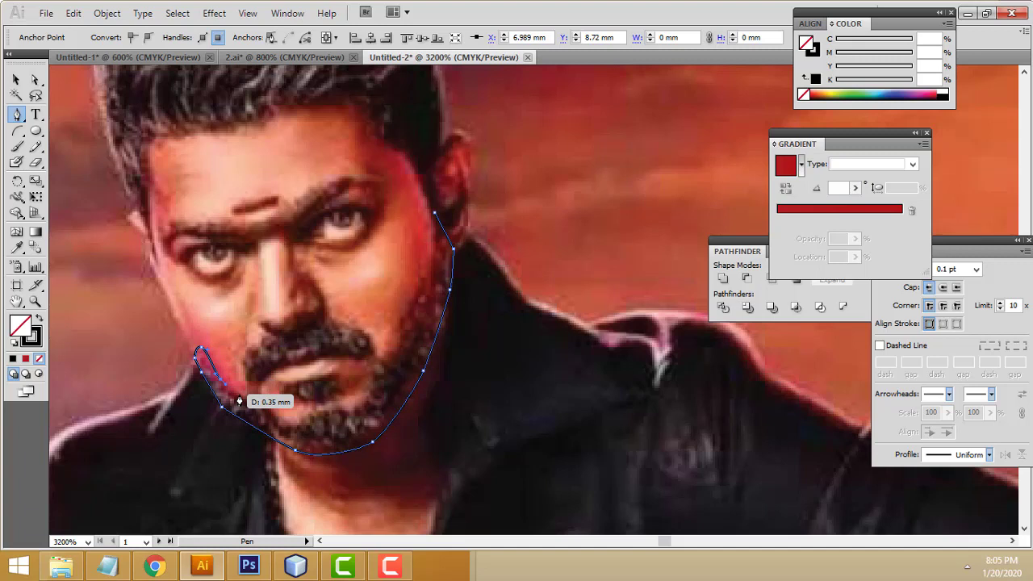
drag(239, 402, 250, 406)
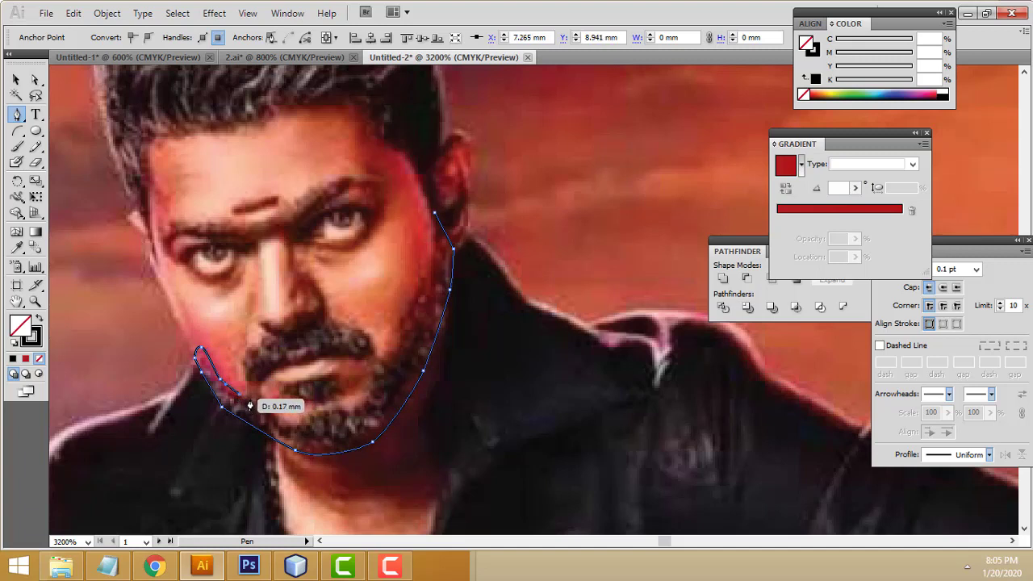
mouse_move(249, 406)
mouse_down()
mouse_move(255, 387)
mouse_move(262, 406)
mouse_move(299, 426)
mouse_move(363, 415)
mouse_move(366, 368)
mouse_move(422, 300)
mouse_move(431, 218)
mouse_up()
click(432, 216)
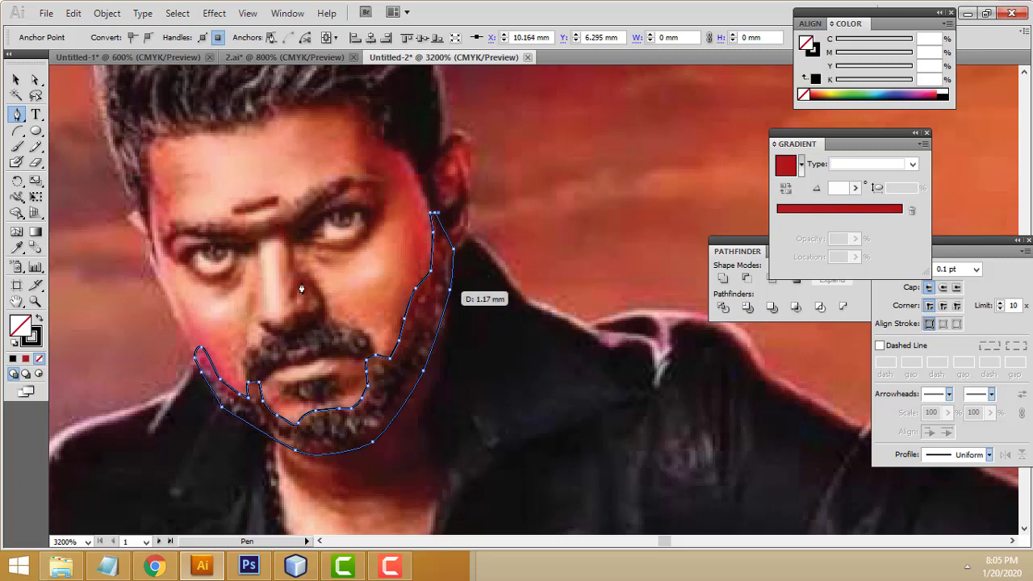
click(15, 81)
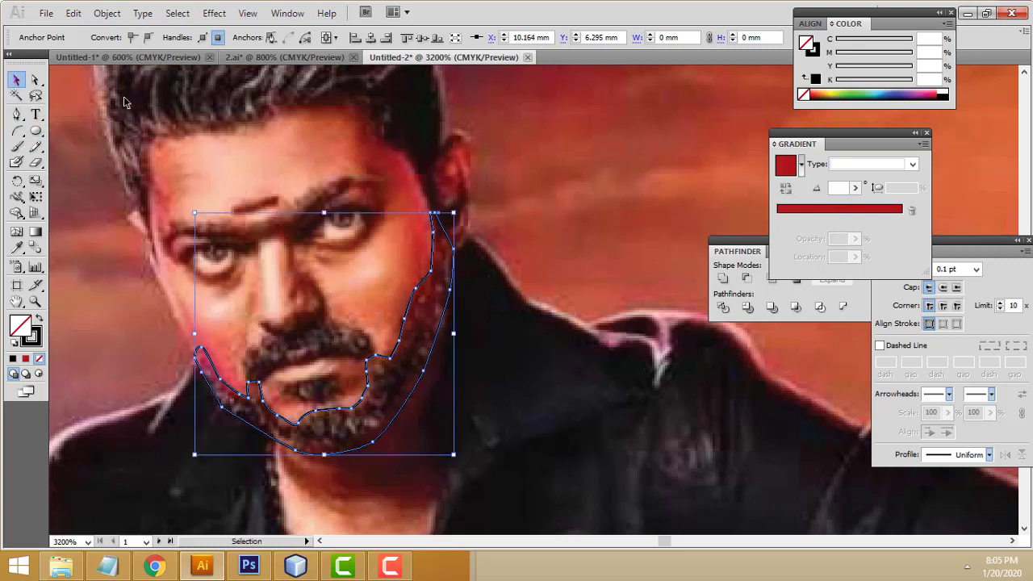
drag(137, 134, 511, 502)
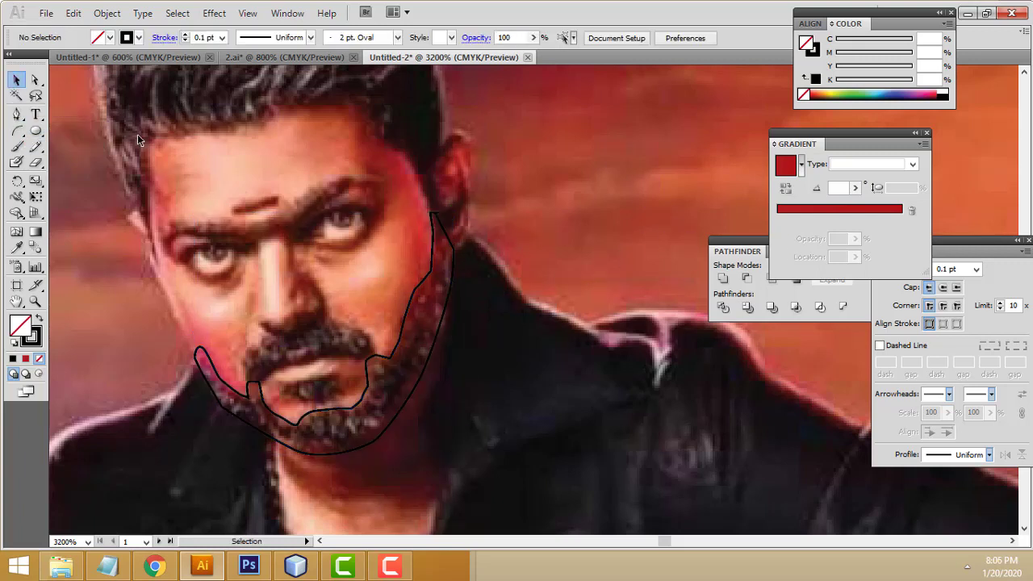
click(500, 477)
Fill the cartoon's beard path black by sampling the hair with the Eyedropper
mouse_move(631, 373)
mouse_down()
mouse_move(507, 373)
mouse_move(392, 401)
mouse_move(237, 380)
mouse_move(71, 380)
mouse_up()
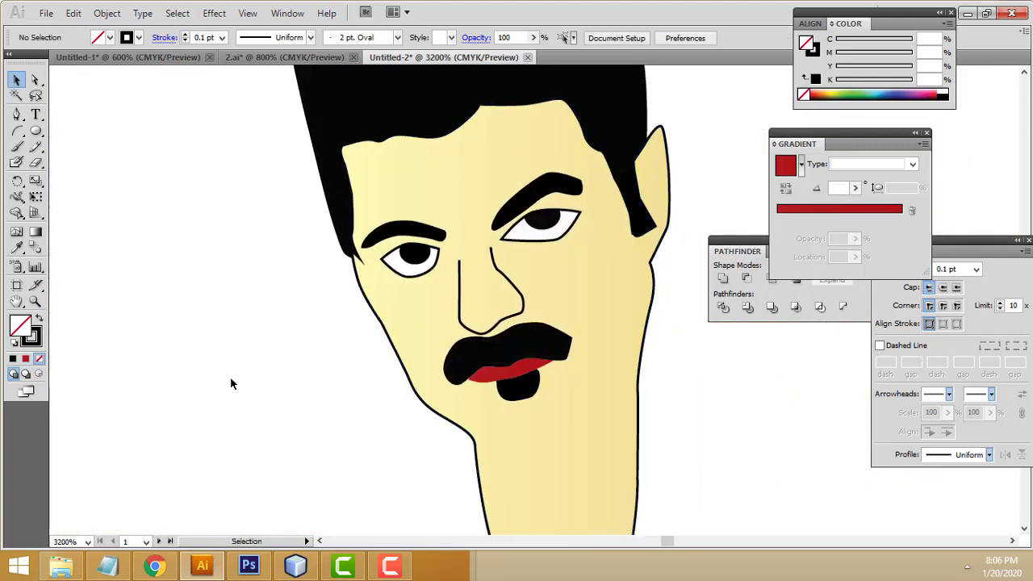
key(ctrl+a)
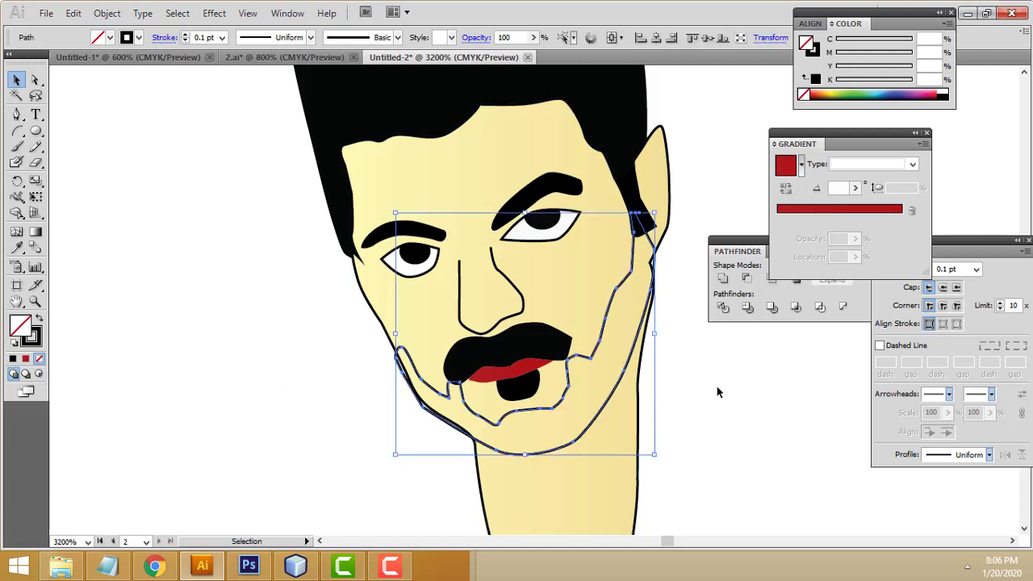
click(708, 406)
click(630, 367)
click(17, 247)
click(484, 108)
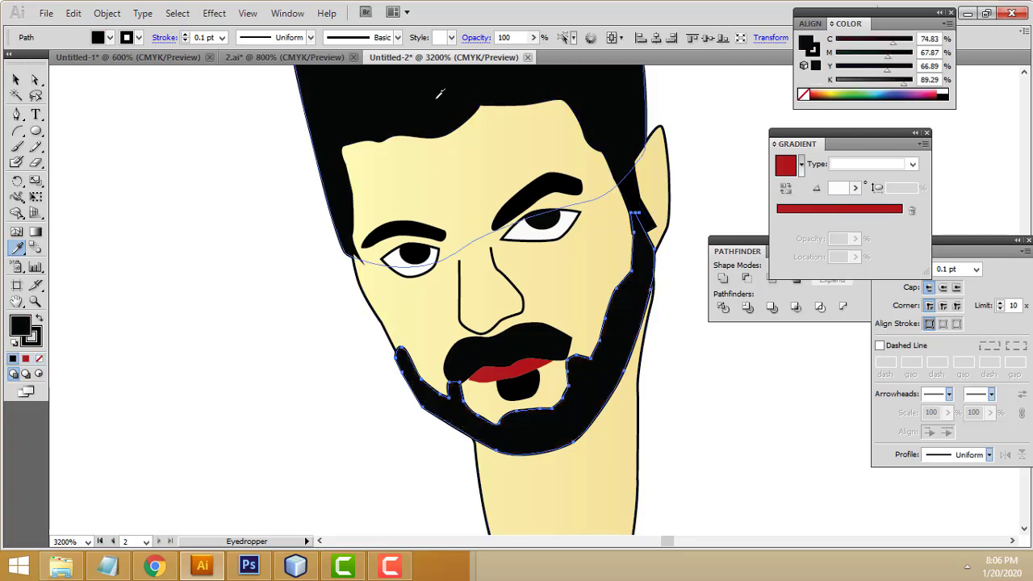
click(15, 79)
click(90, 139)
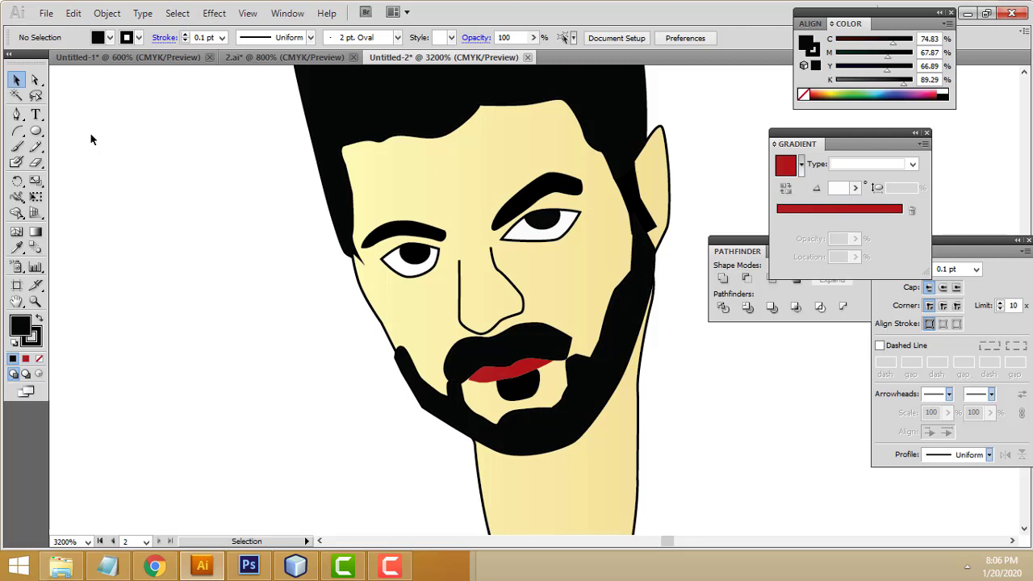
scroll(159, 286, up, 2)
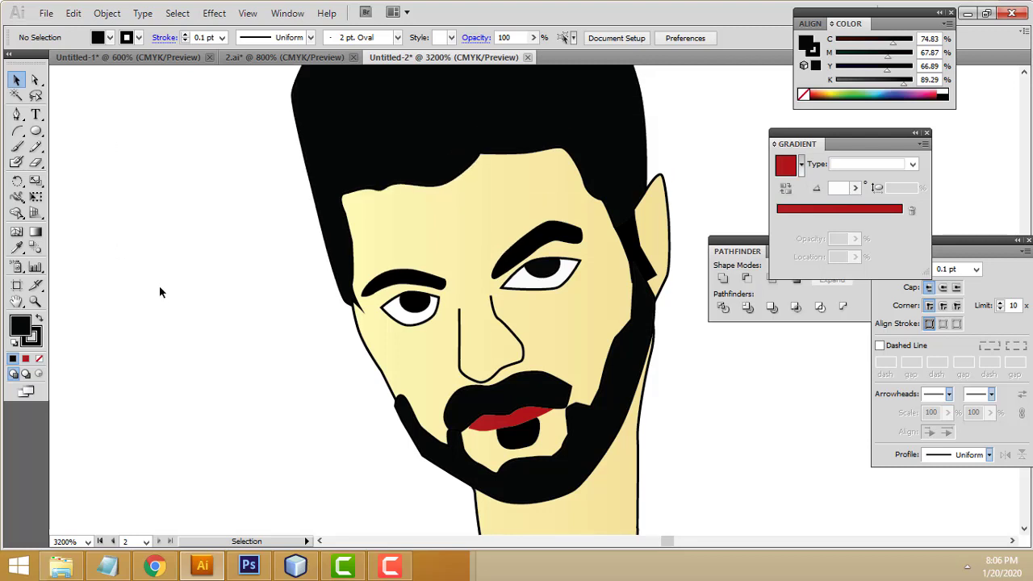
Give both eye outlines a pinched variable-width stroke profile
click(574, 277)
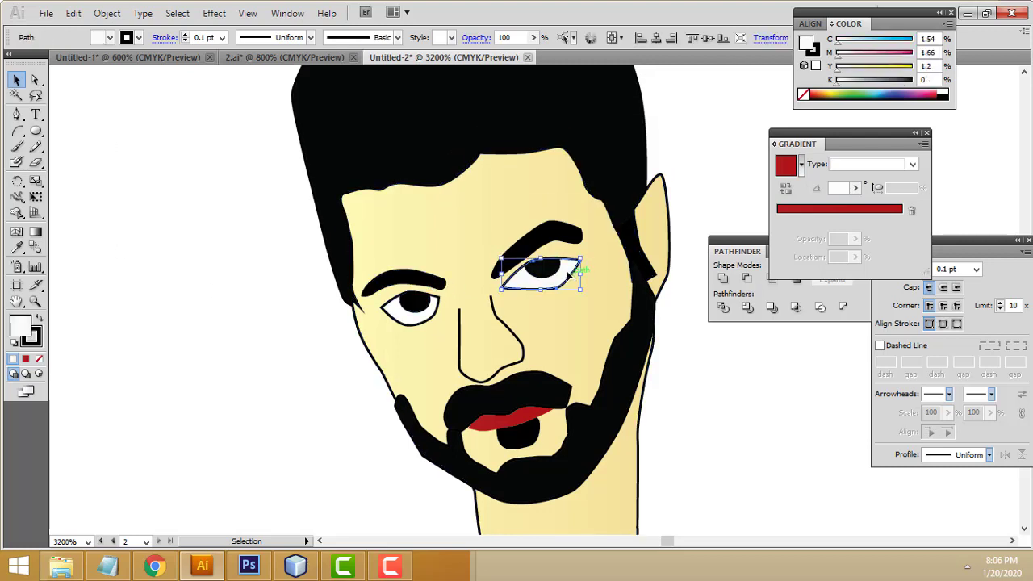
key(a)
click(434, 317)
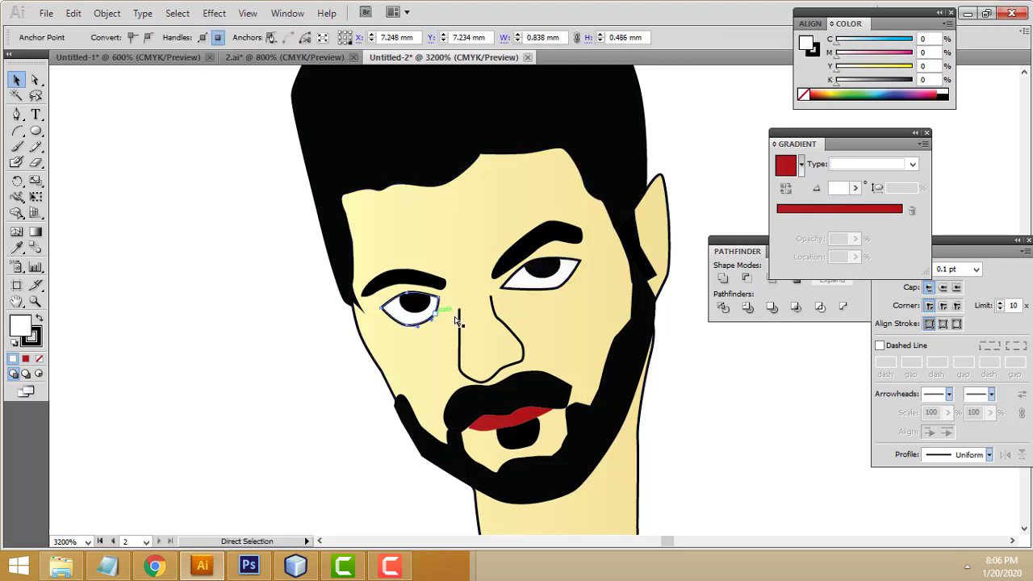
key(v)
click(561, 290)
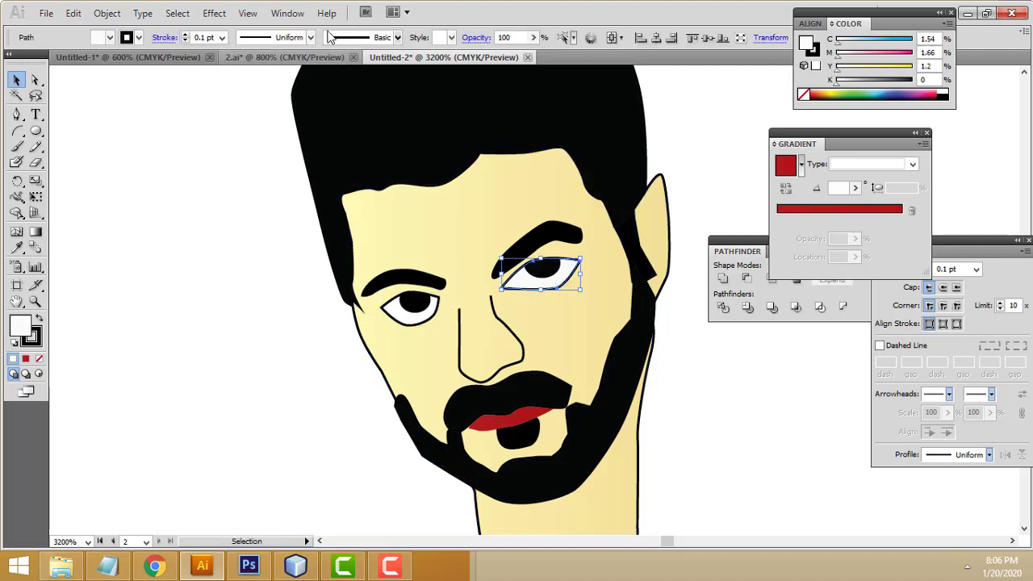
click(310, 37)
click(252, 117)
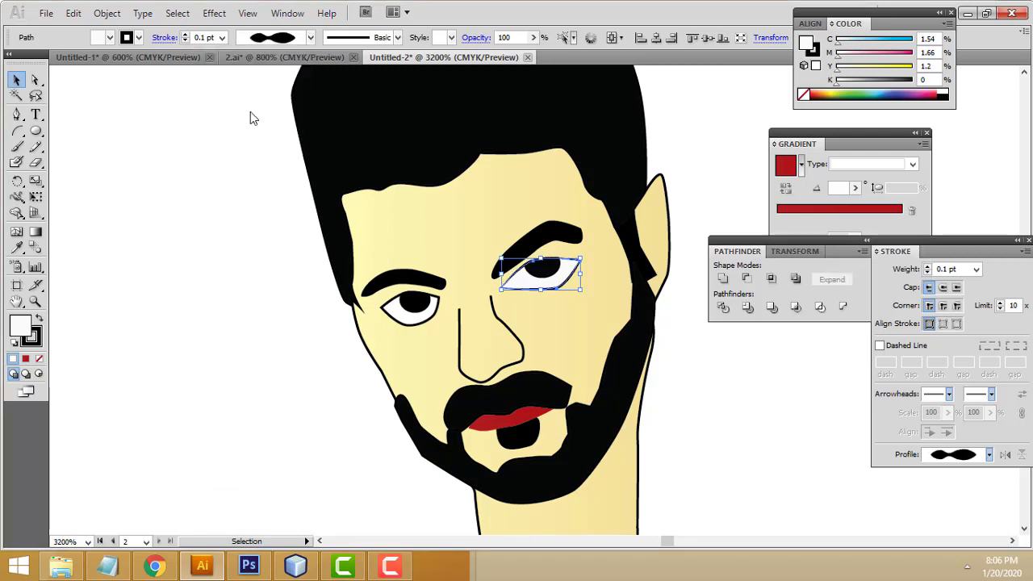
click(226, 191)
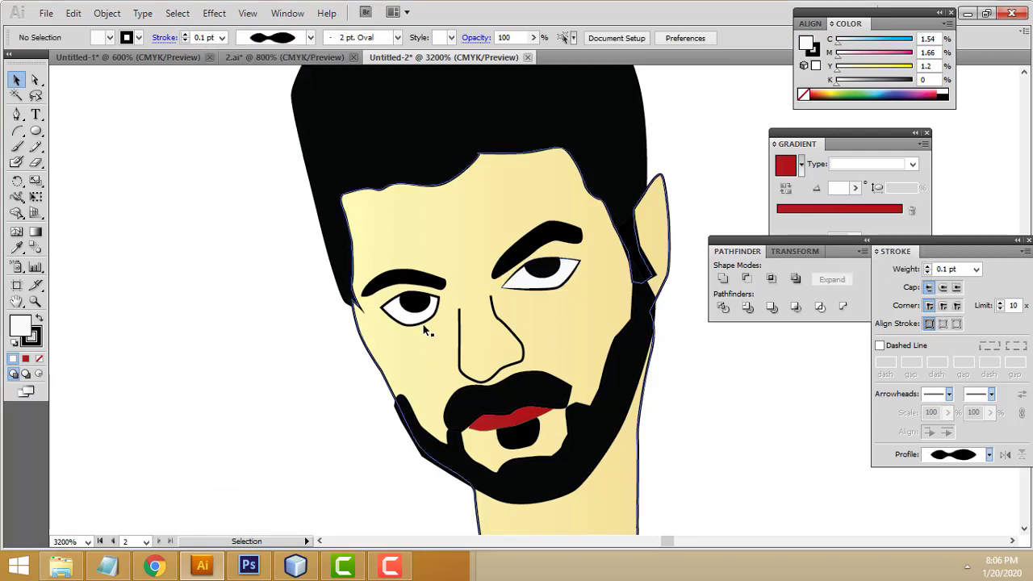
click(425, 330)
click(310, 37)
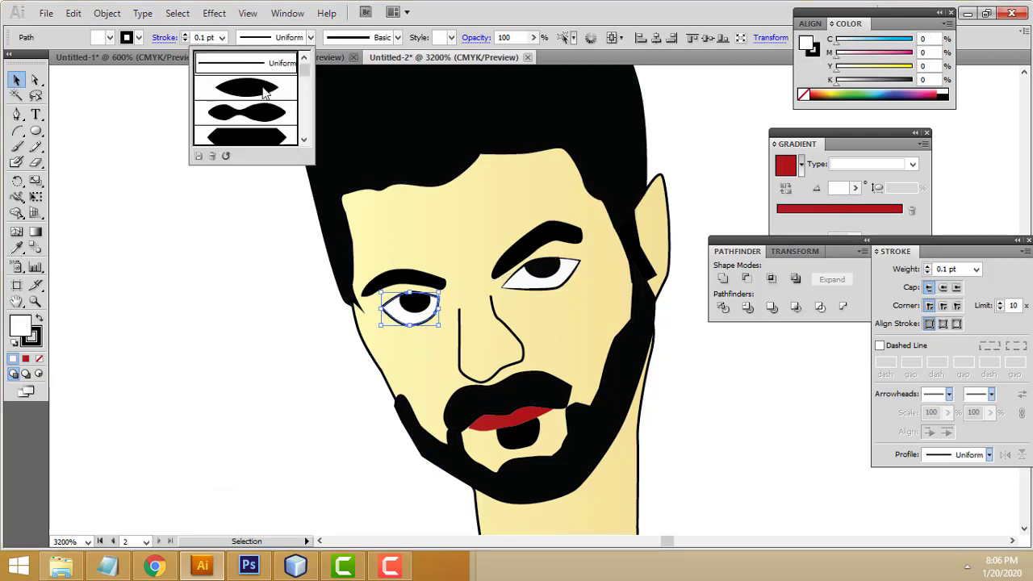
click(265, 94)
click(237, 208)
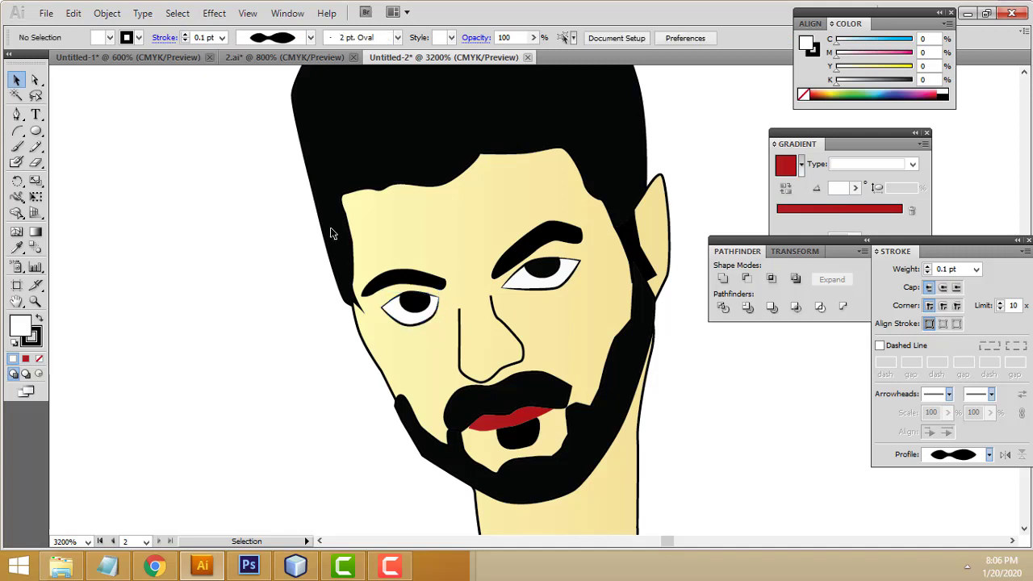
Give the nose line a wavy variable-width stroke profile
click(507, 335)
click(310, 37)
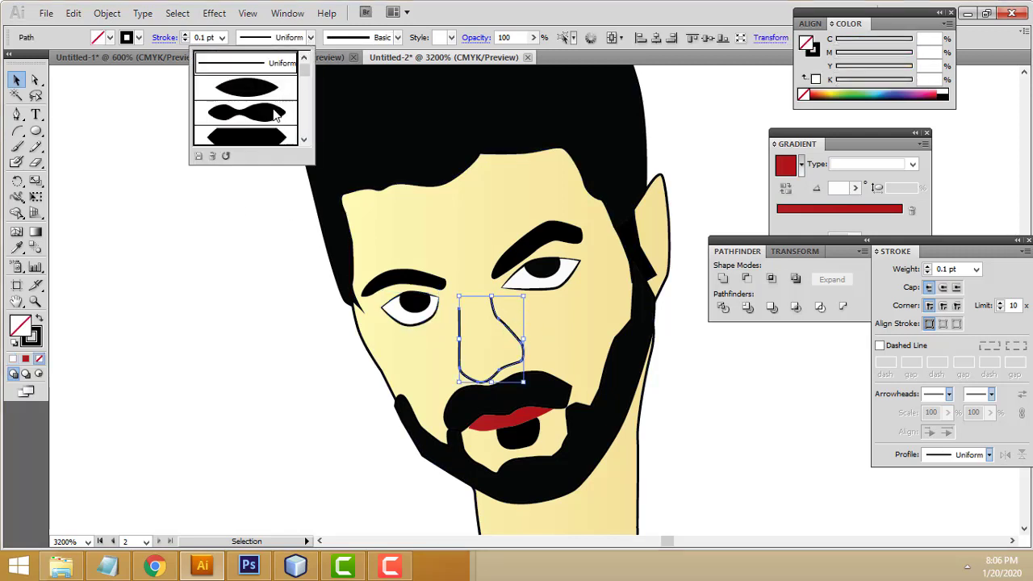
click(275, 113)
click(234, 270)
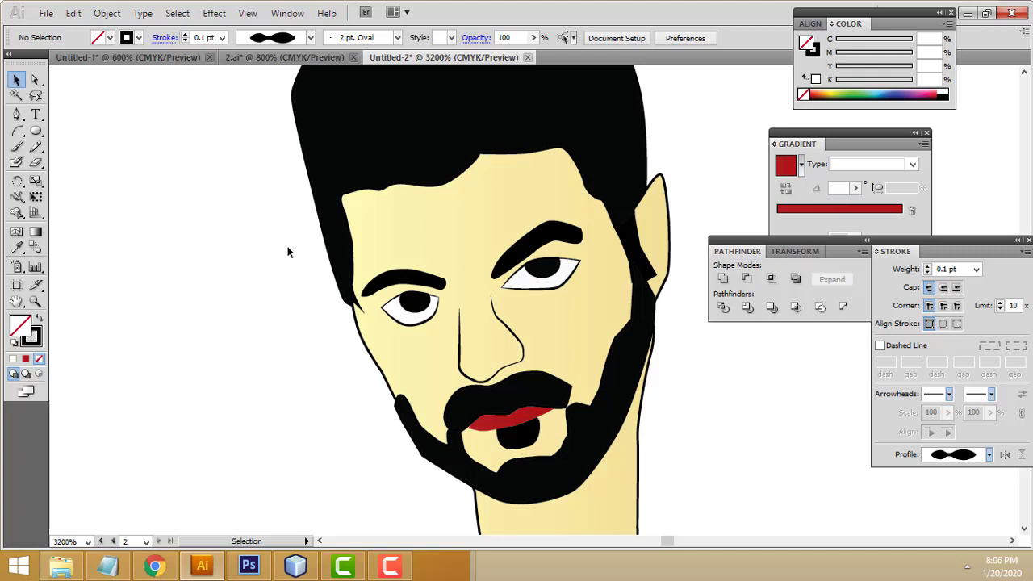
Zoom in and pan until the photo's face and forehead fill the view
scroll(679, 411, down, 2)
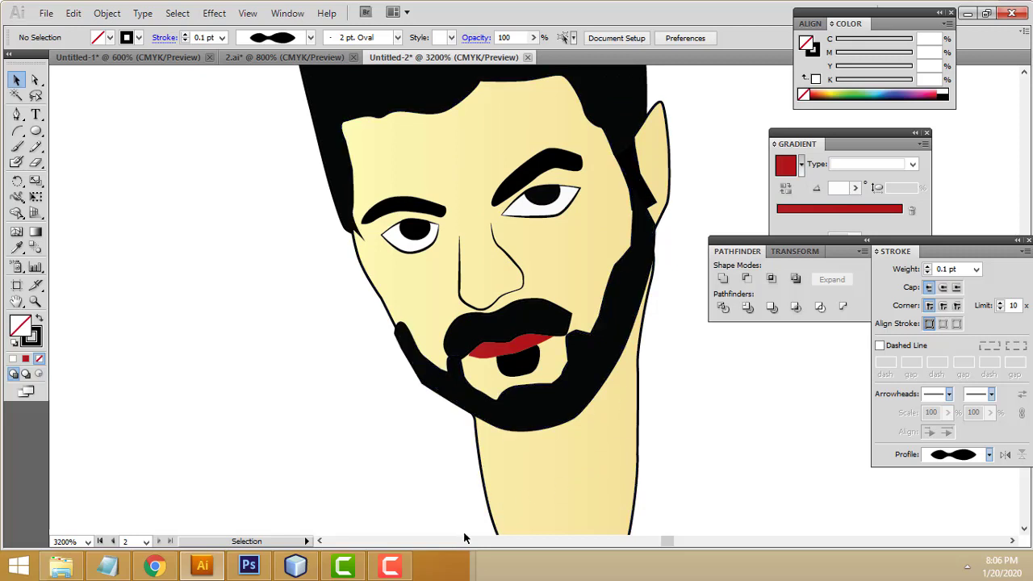
drag(670, 543, 657, 546)
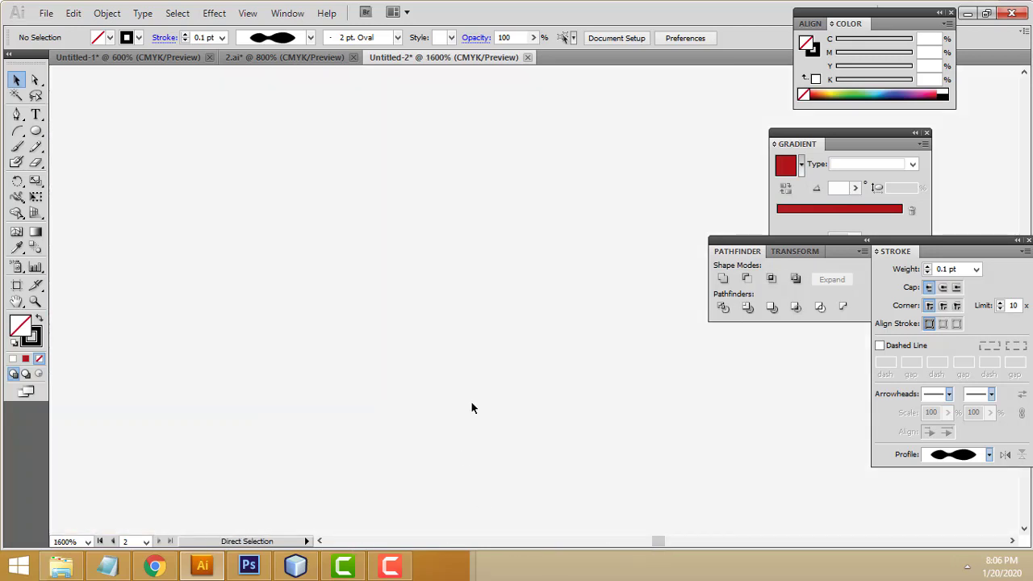
key(ctrl+minus)
key(ctrl+minus)
key(ctrl+minus)
key(ctrl+minus)
key(ctrl+minus)
key(ctrl+minus)
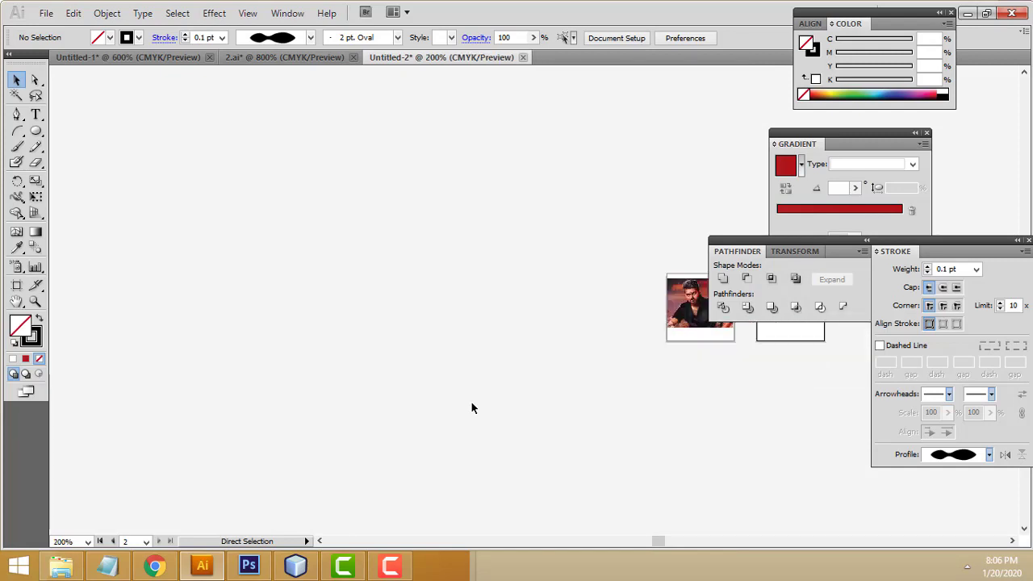
key(ctrl+plus)
key(ctrl+plus)
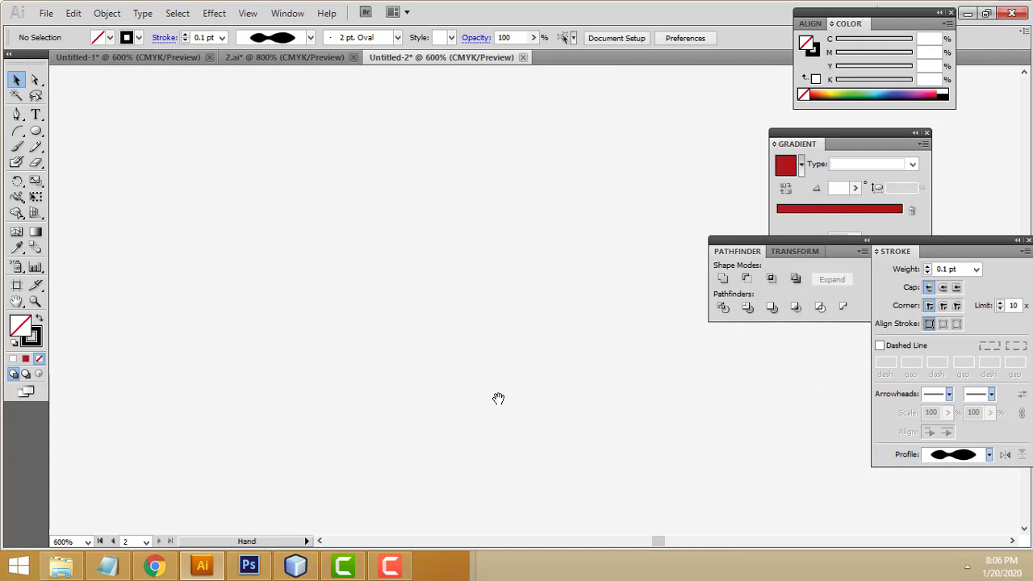
drag(472, 408, 363, 266)
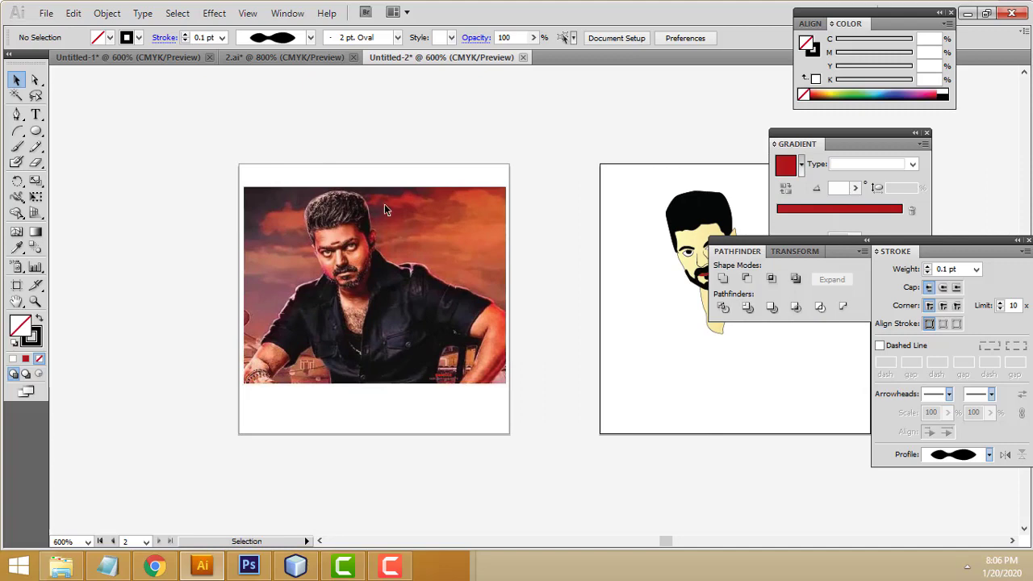
key(ctrl+plus)
key(ctrl+plus)
key(ctrl+plus)
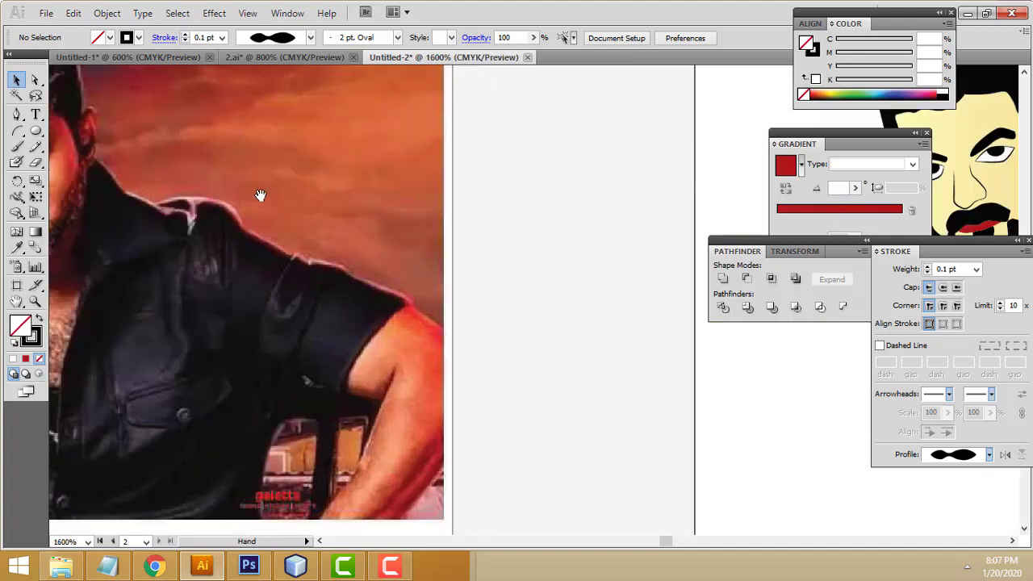
drag(260, 195, 549, 307)
key(ctrl+plus)
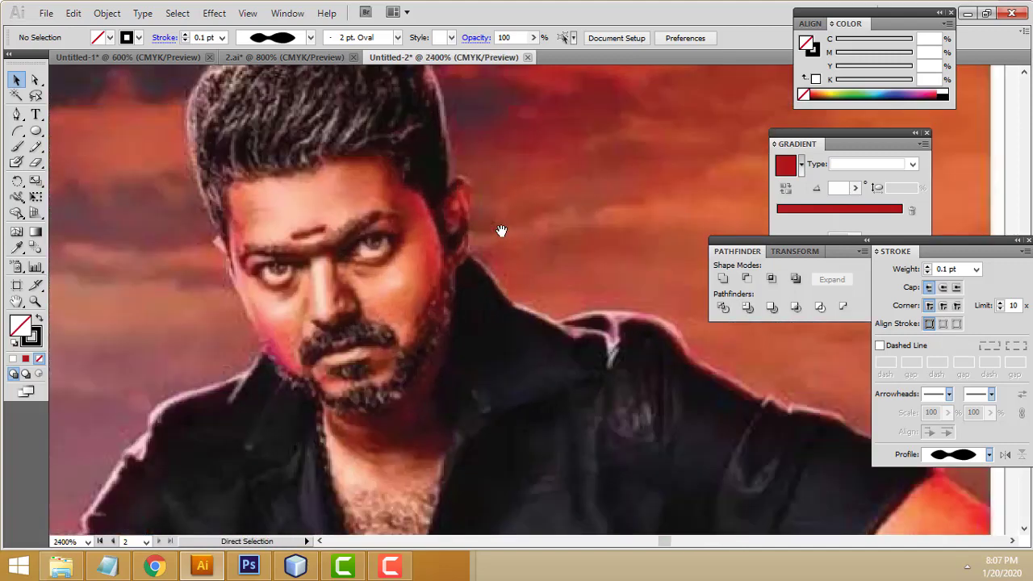
key(ctrl+plus)
drag(352, 199, 422, 240)
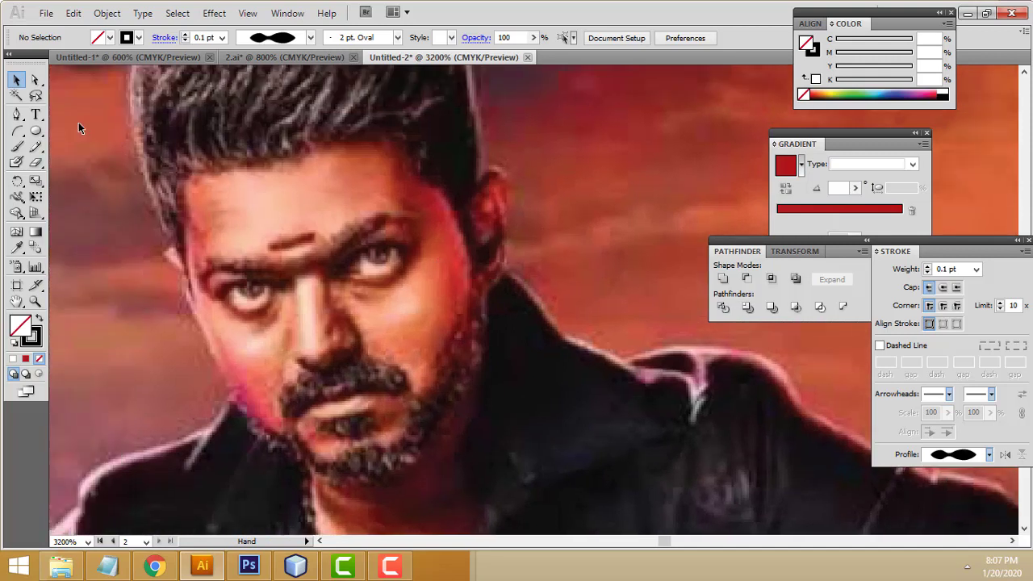
click(17, 114)
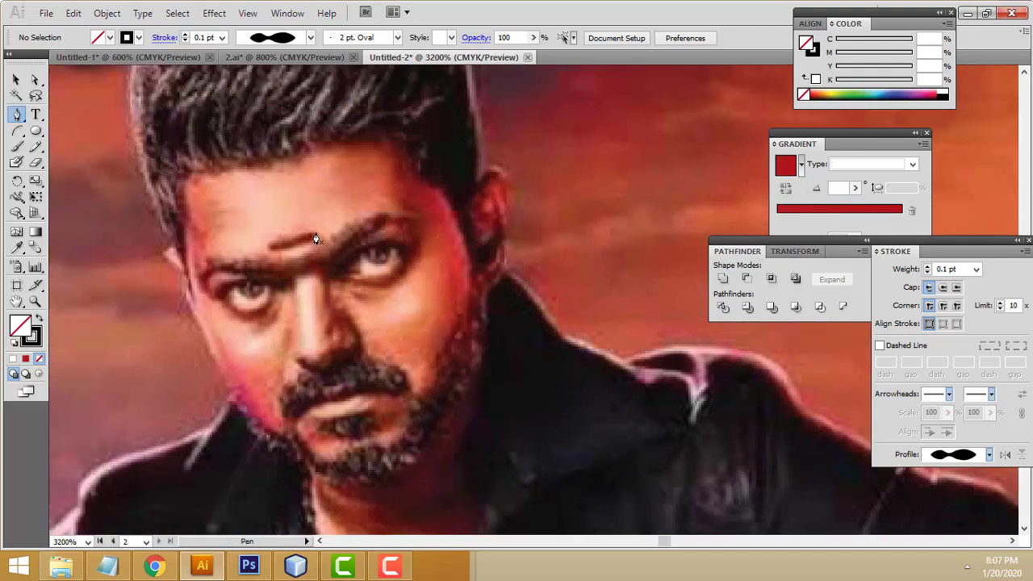
Trace the small forehead mark on the photo as a closed path
drag(316, 239, 268, 247)
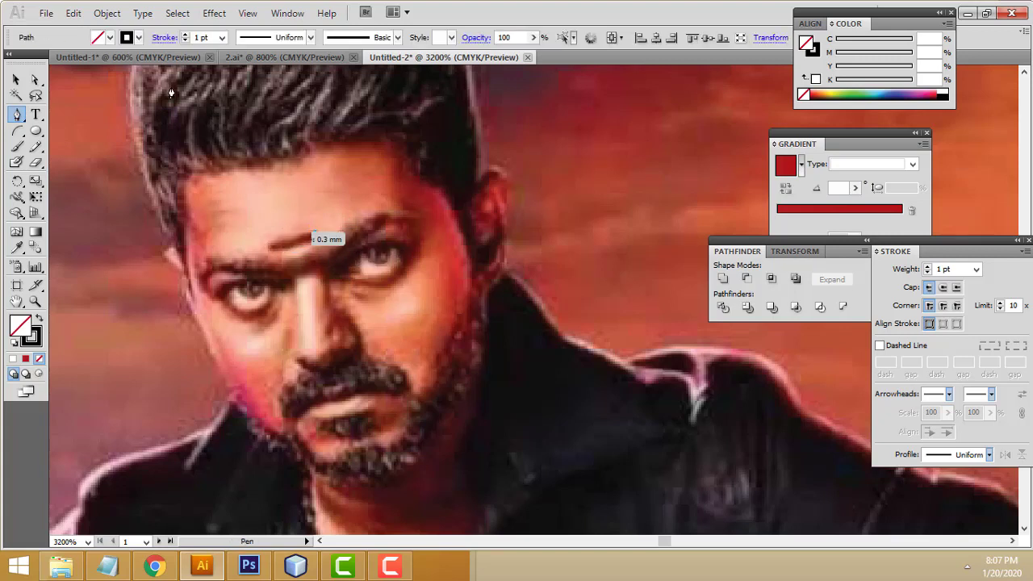
click(165, 38)
text(0.)
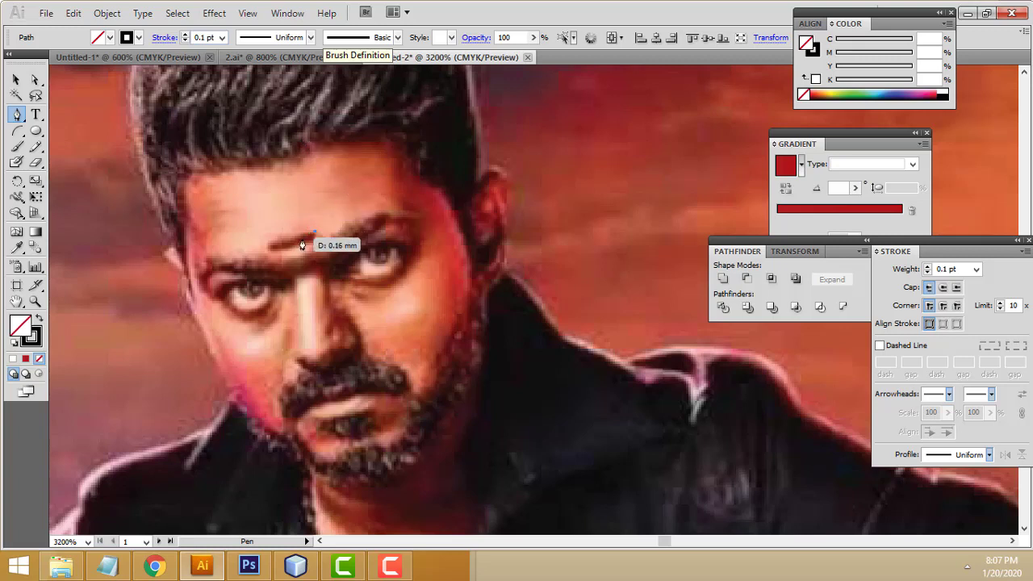
drag(315, 234, 272, 244)
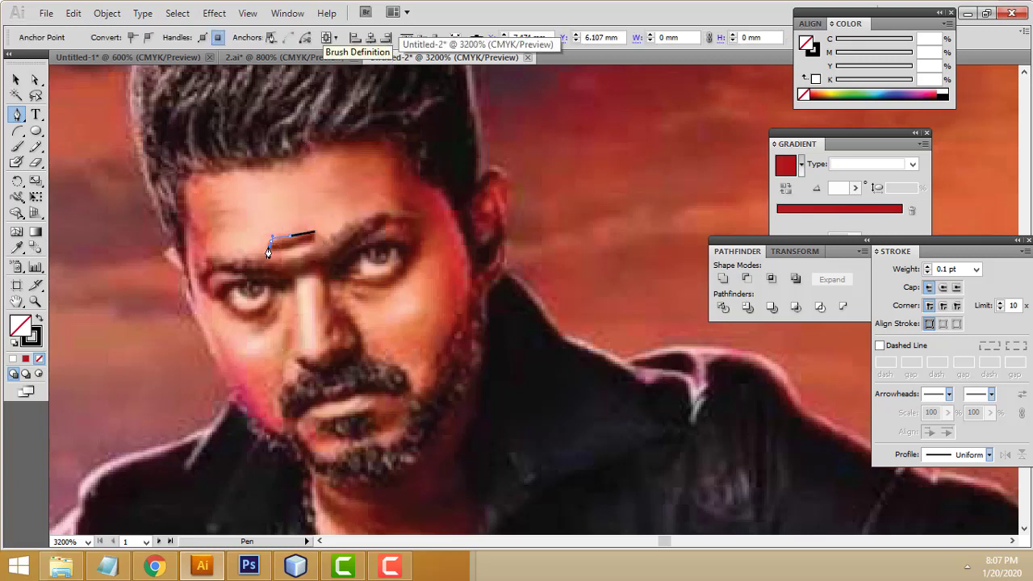
click(272, 244)
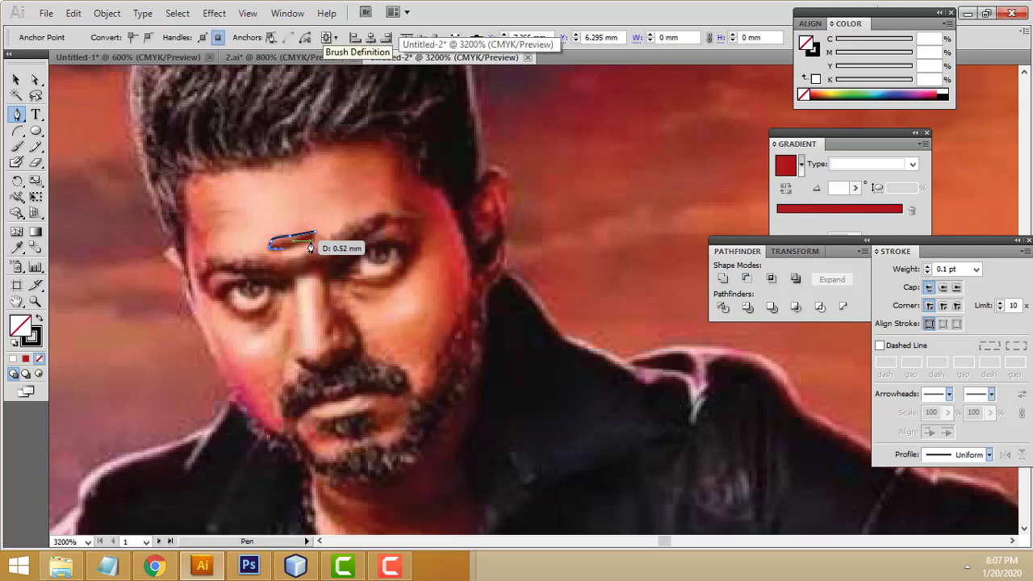
drag(315, 234, 317, 239)
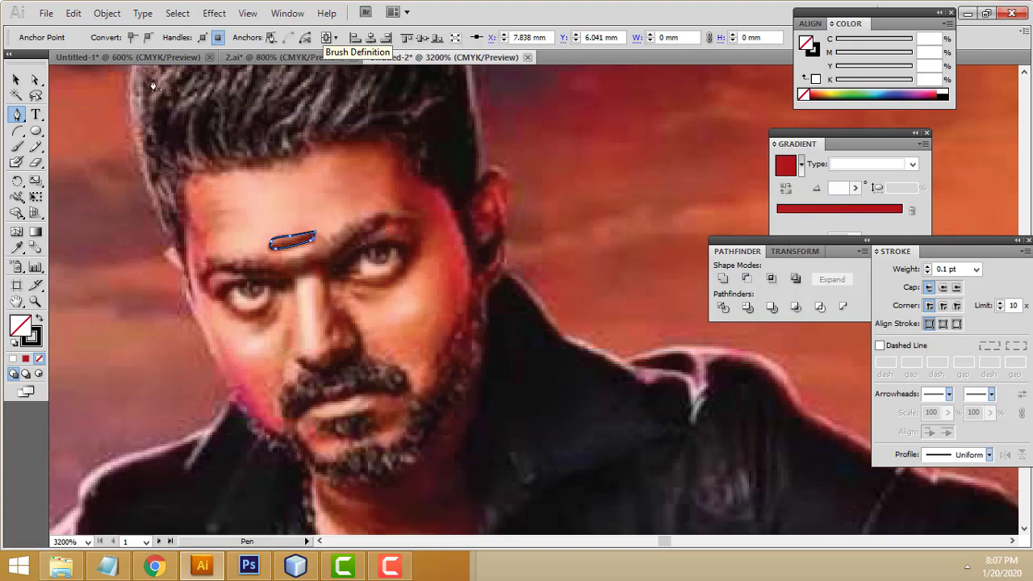
key(v)
drag(264, 185, 380, 310)
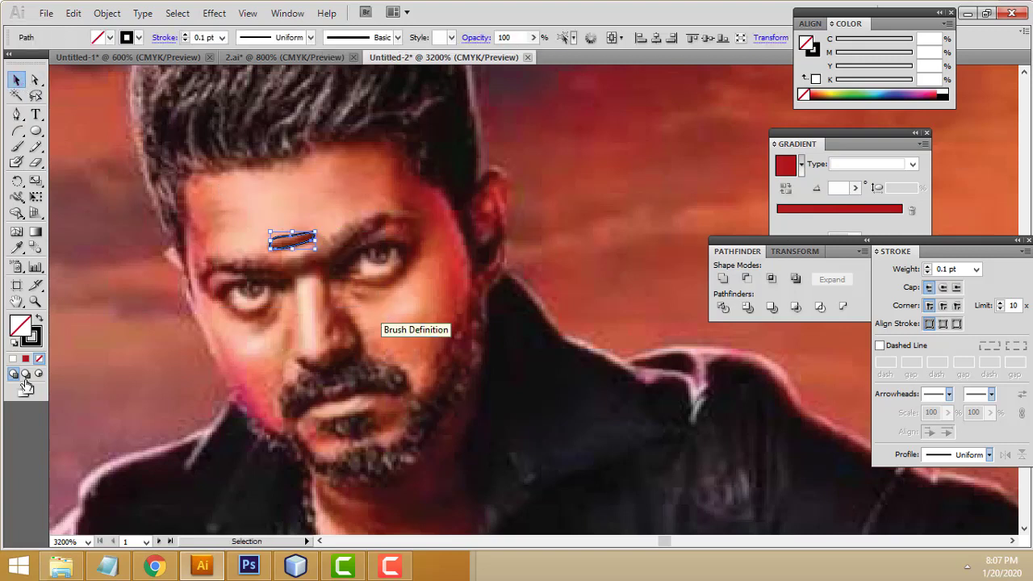
click(299, 156)
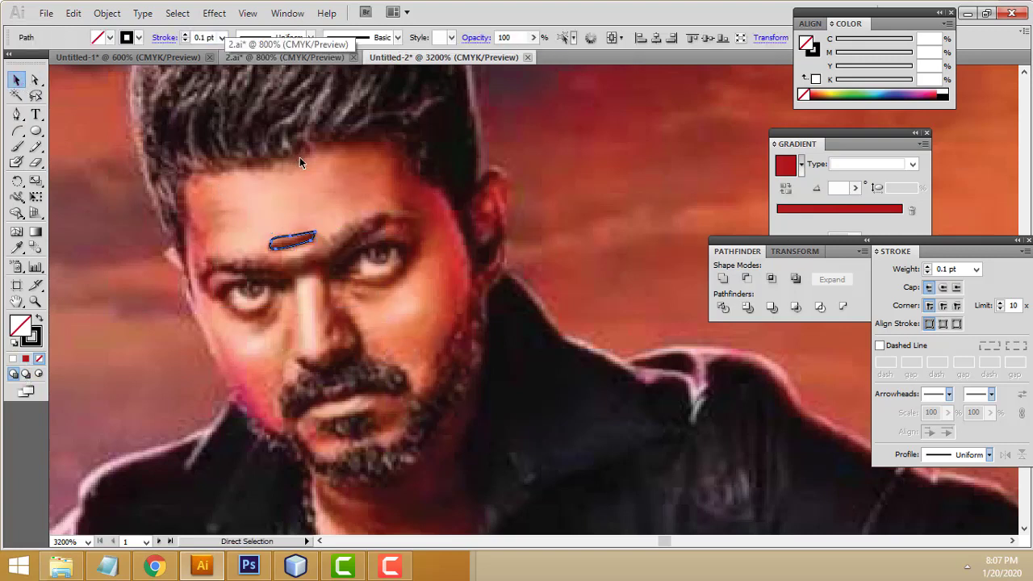
Pan back over to the cartoon face
drag(256, 259, 71, 258)
drag(727, 336, 81, 337)
drag(565, 336, 180, 348)
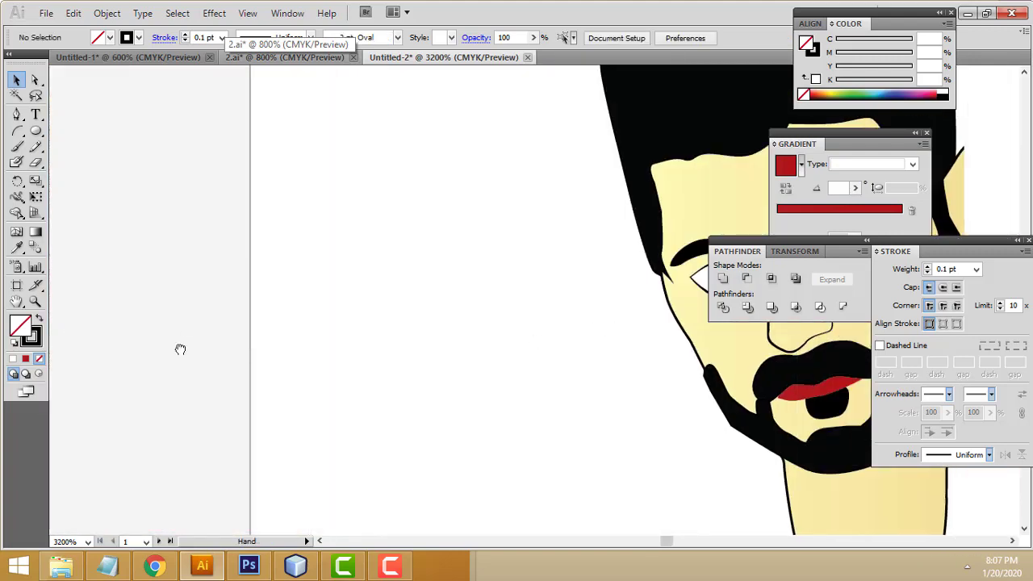
Paste the traced mark onto the cartoon forehead and give it the lips' red with the Eyedropper
key(ctrl+f)
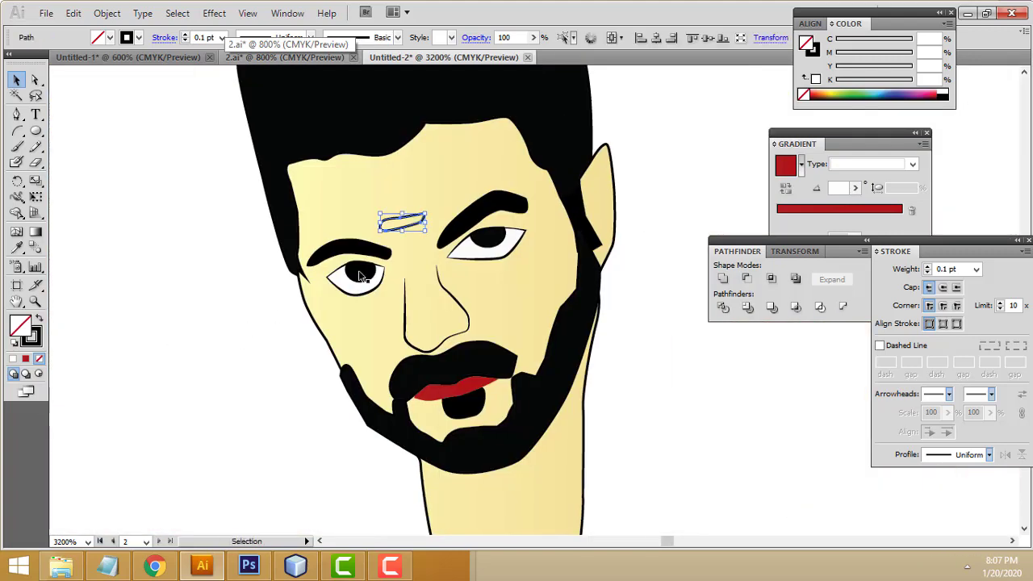
click(22, 252)
click(477, 382)
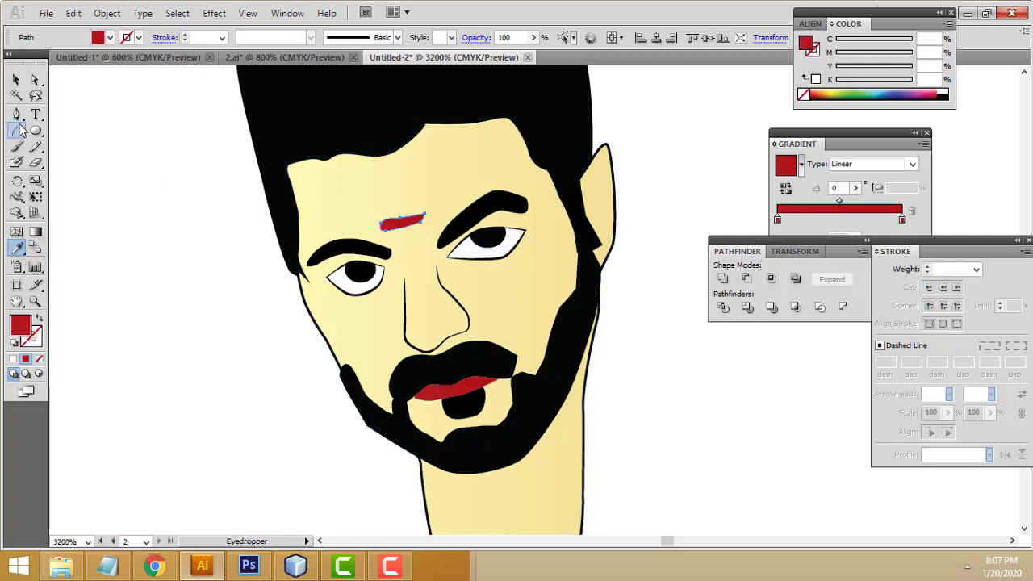
click(16, 79)
click(199, 138)
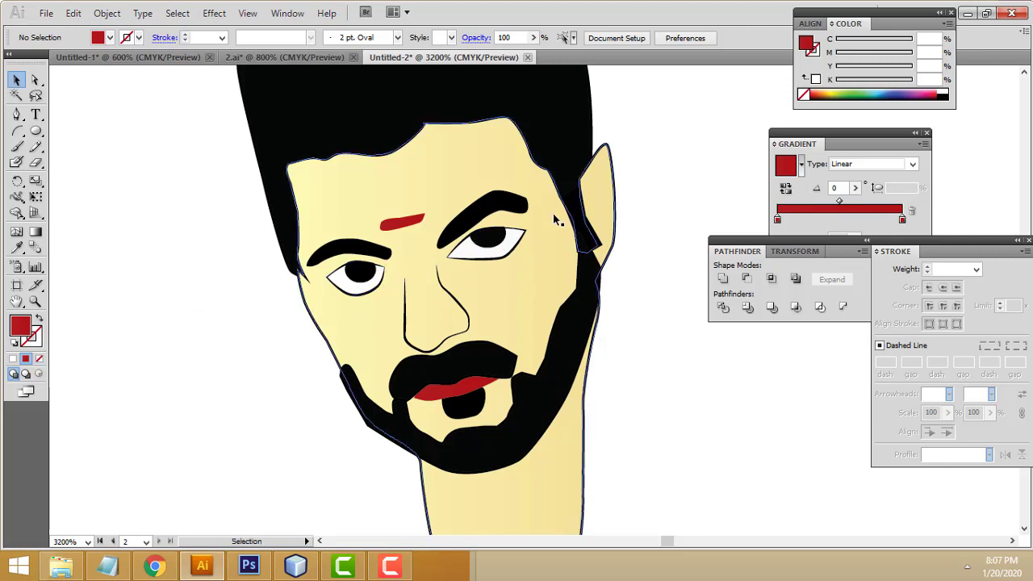
key(ctrl+plus)
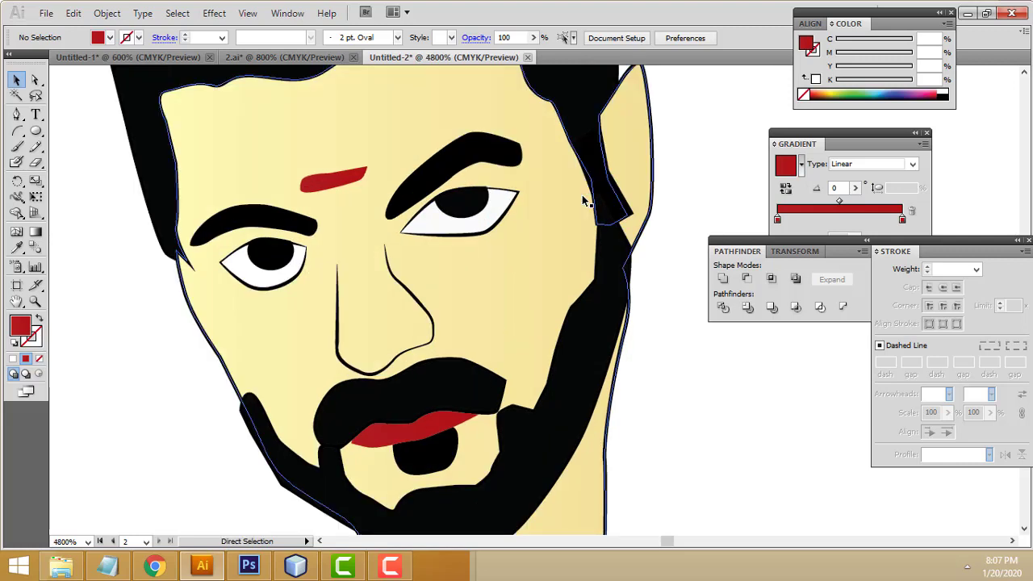
Draw a small closed highlight shape in the right pupil with 0.1 pt stroke and no fill
click(18, 115)
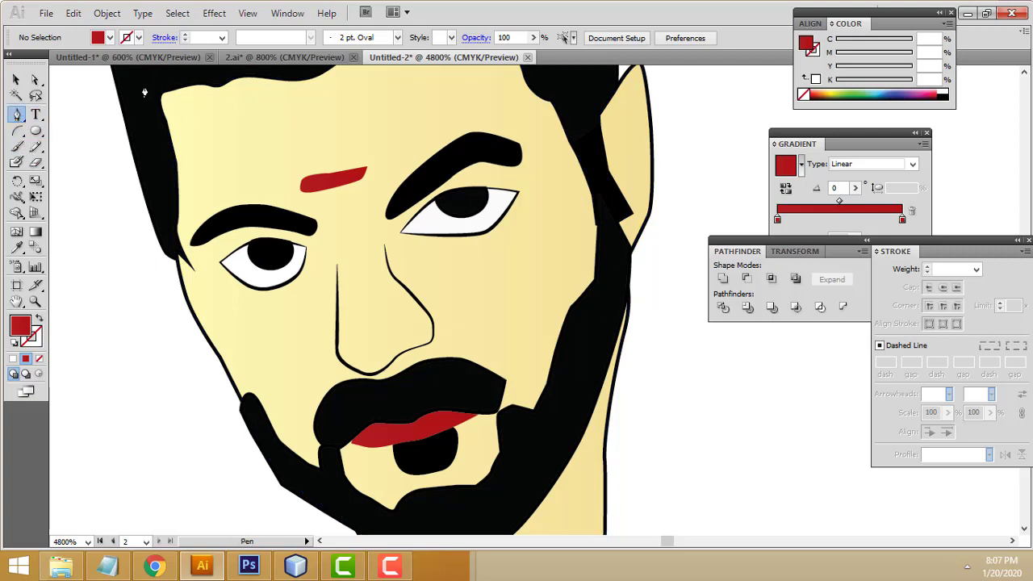
click(201, 37)
text(0.1)
key(Return)
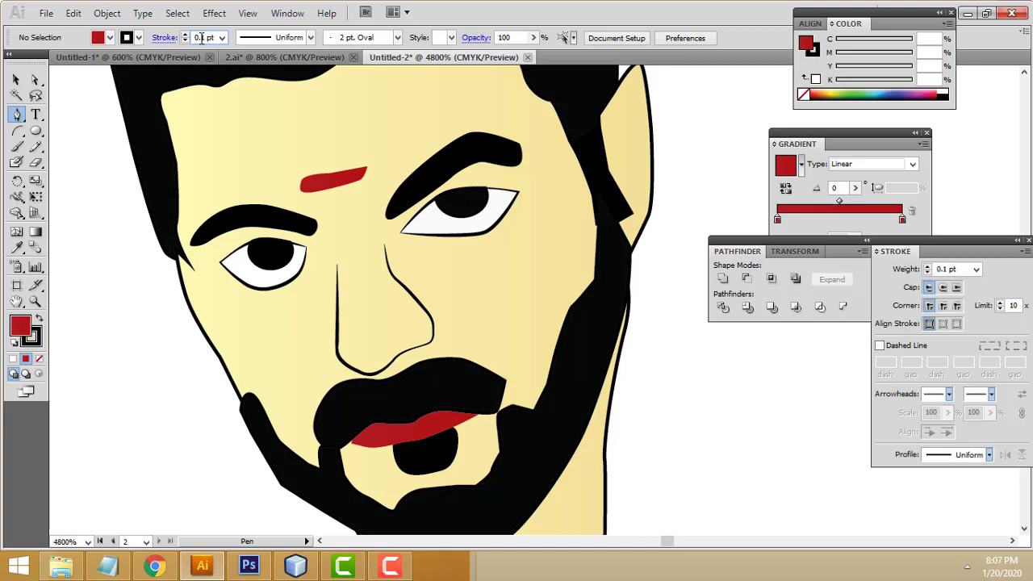
click(39, 359)
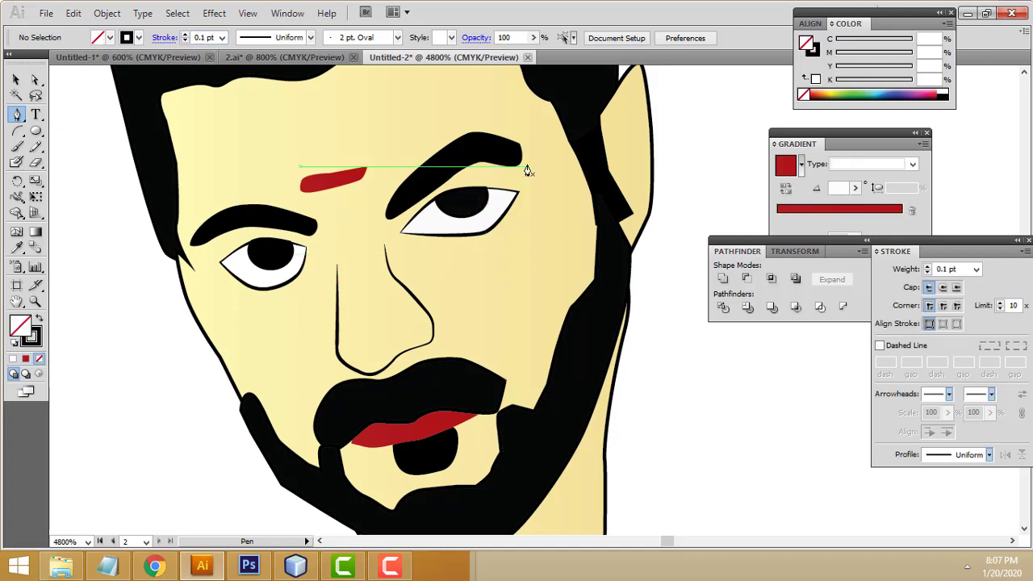
key(ctrl+plus)
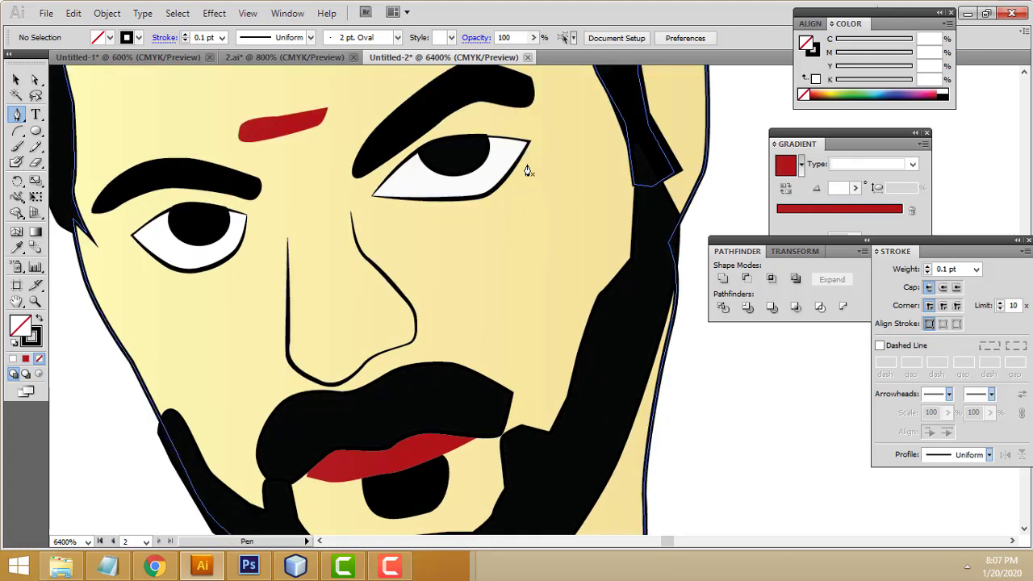
scroll(529, 166, up, 3)
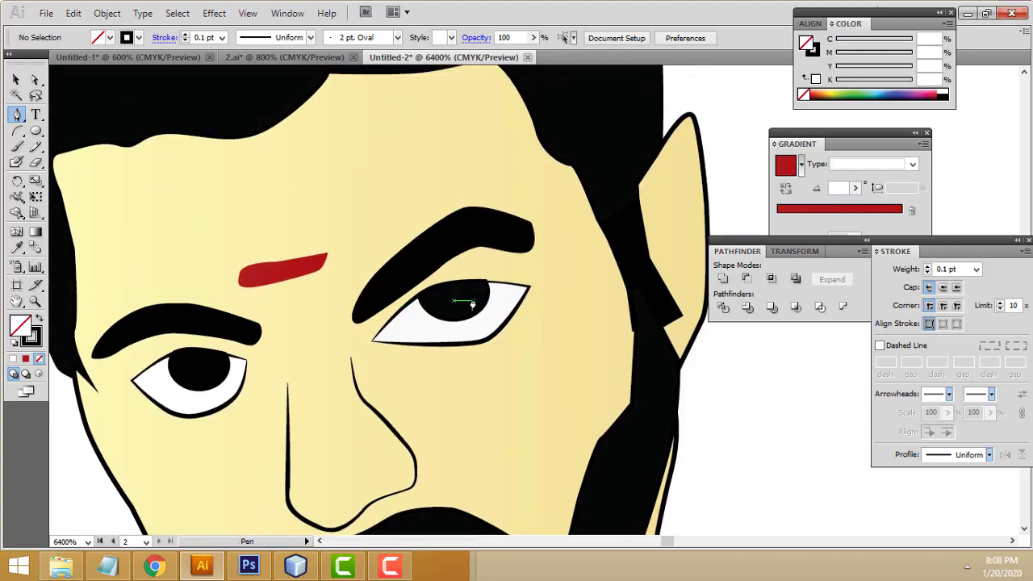
drag(471, 286, 479, 310)
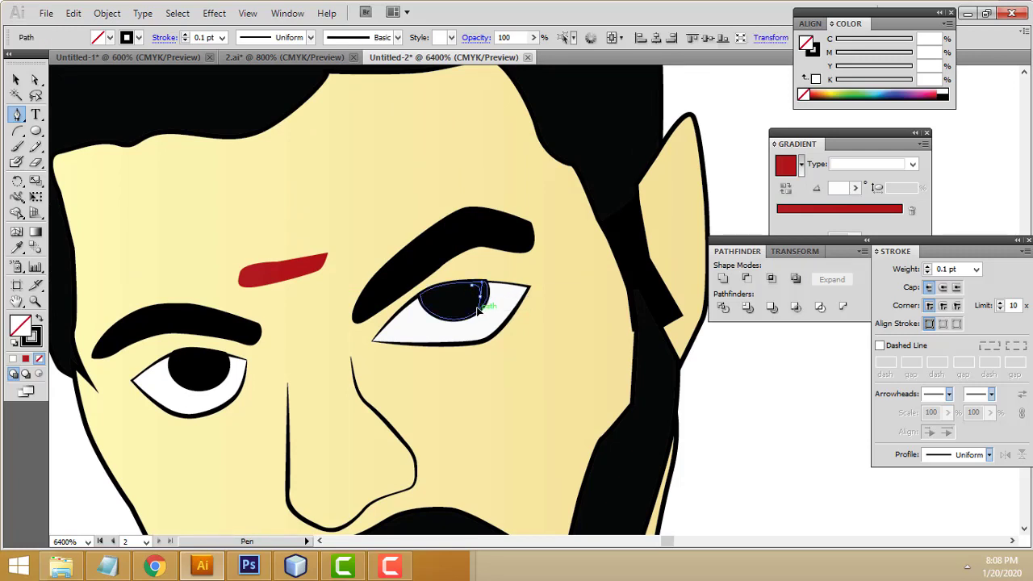
click(475, 288)
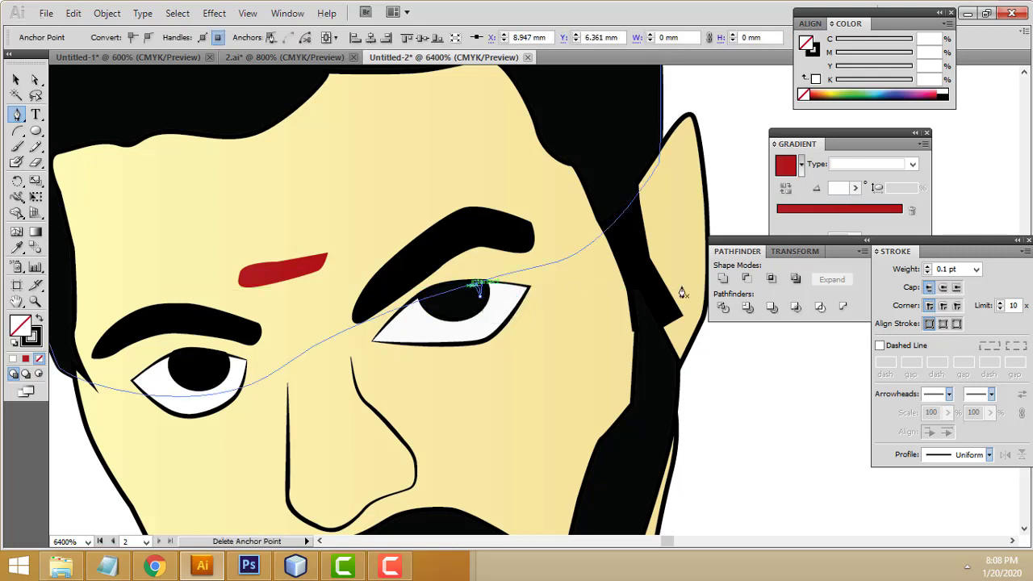
Fill the pupil highlight near-white and set its stroke to None
click(16, 80)
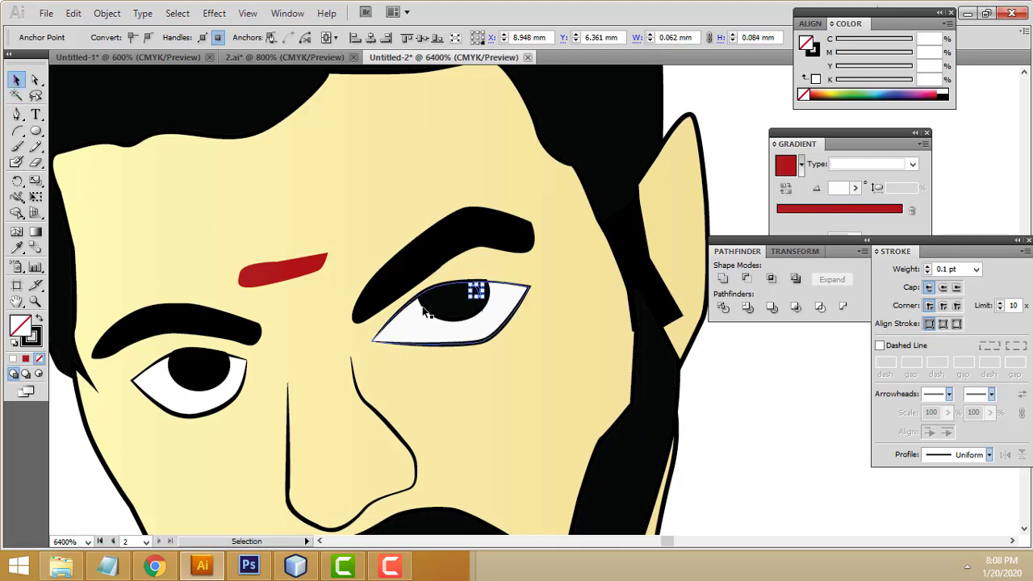
double_click(21, 324)
click(326, 188)
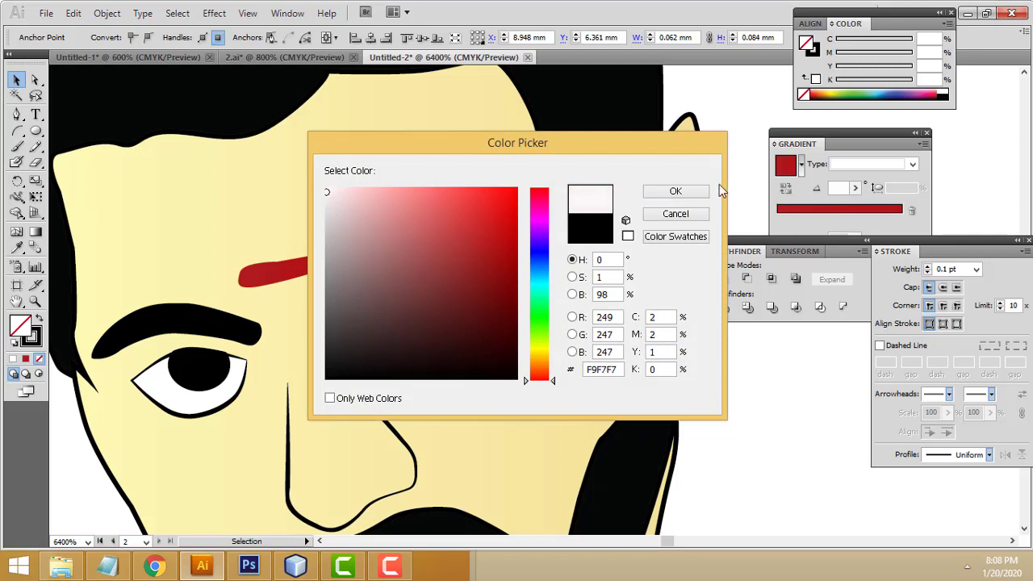
click(681, 184)
click(725, 149)
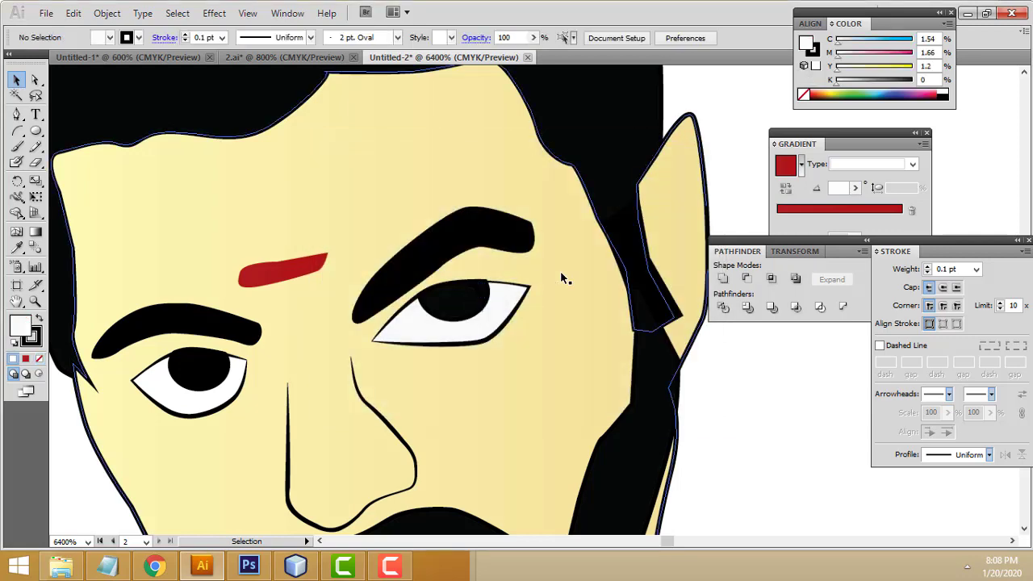
click(480, 298)
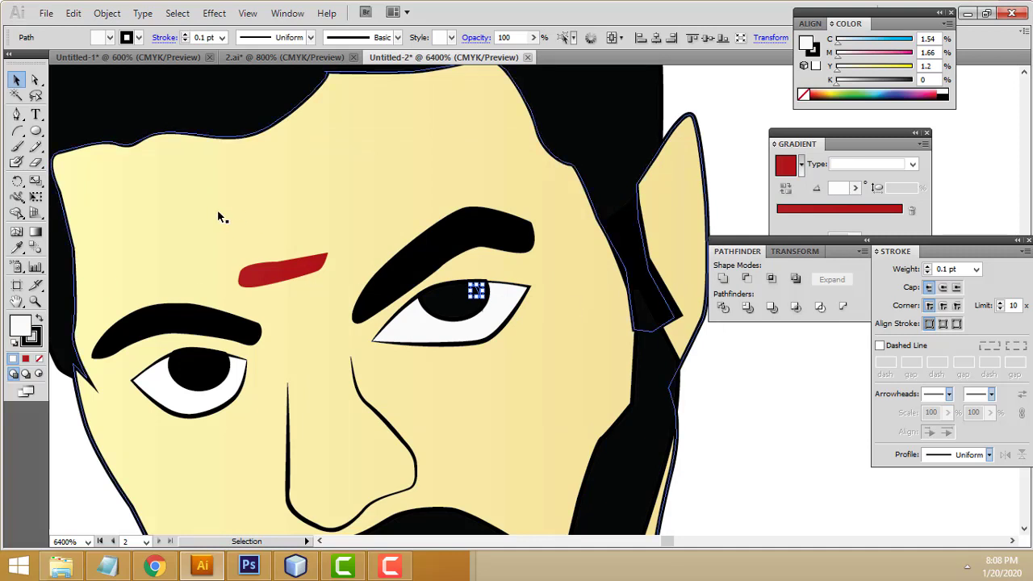
click(222, 38)
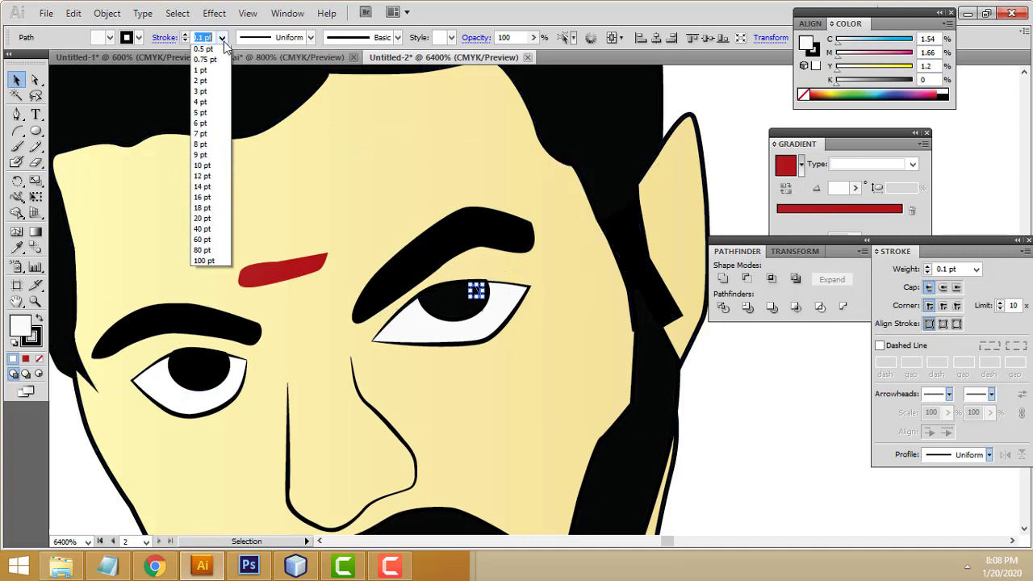
click(138, 37)
click(6, 51)
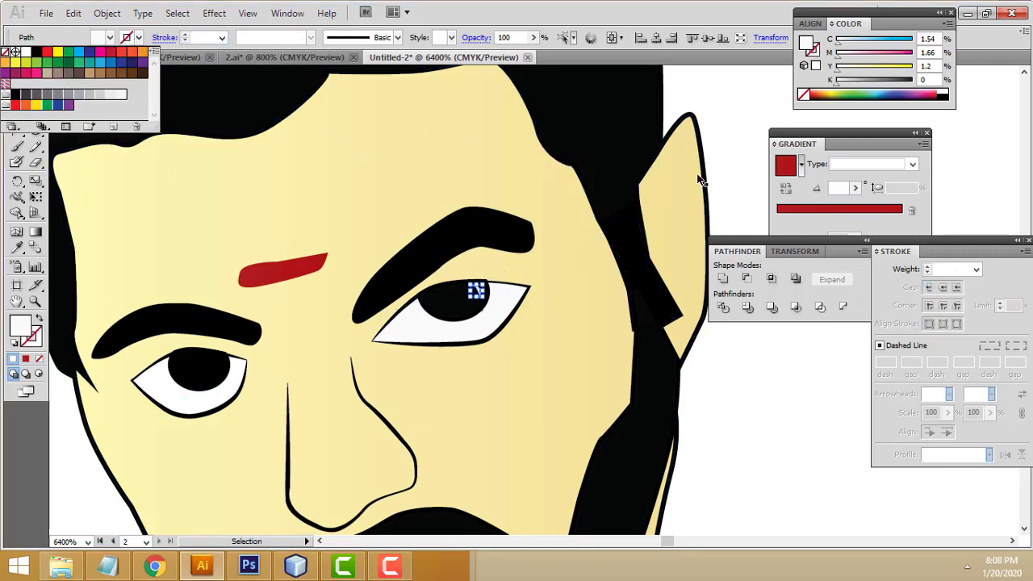
Draw a small white catchlight circle on the right pupil and nudge it up-left into place
click(715, 125)
click(677, 88)
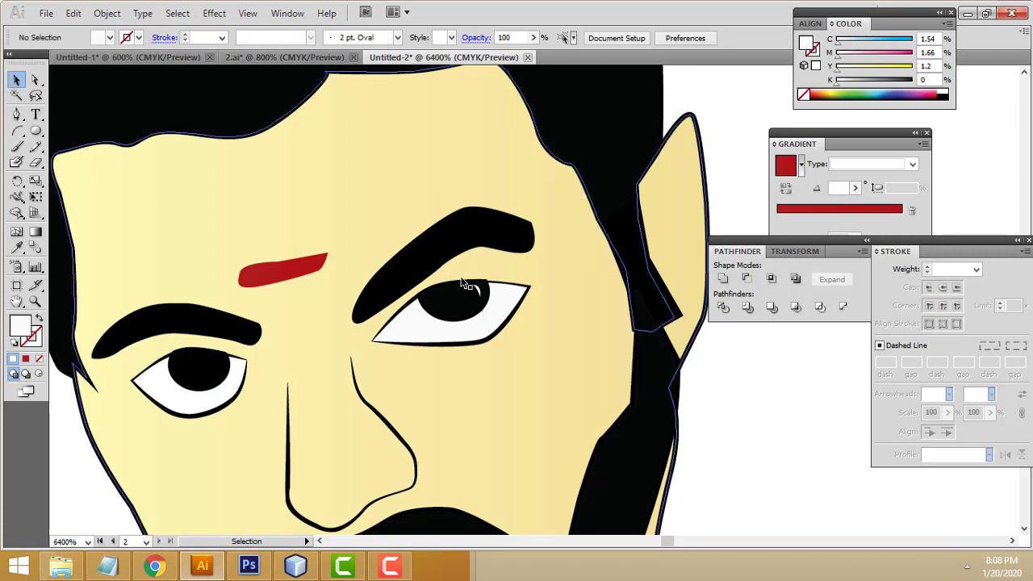
key(ctrl)
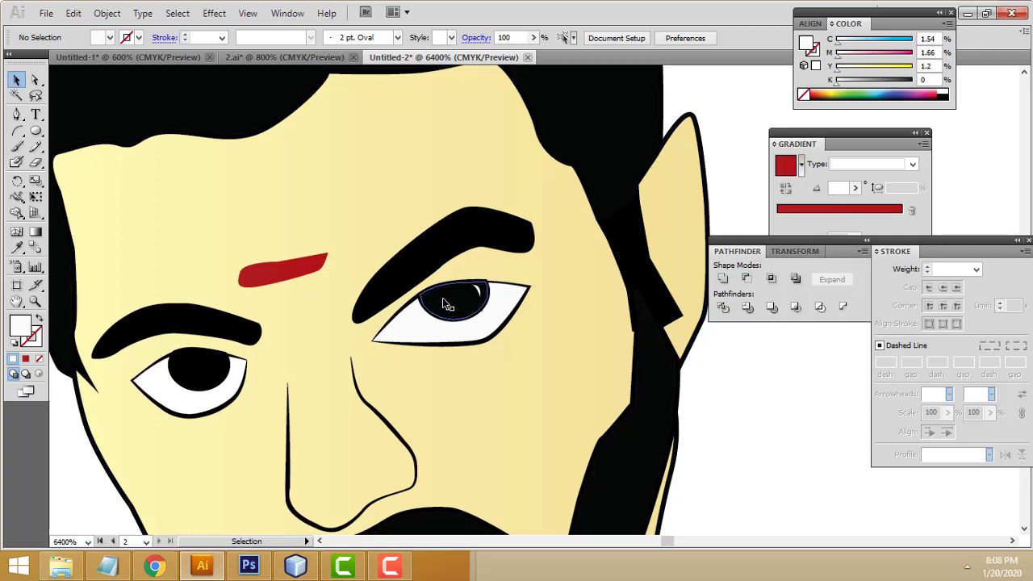
click(36, 131)
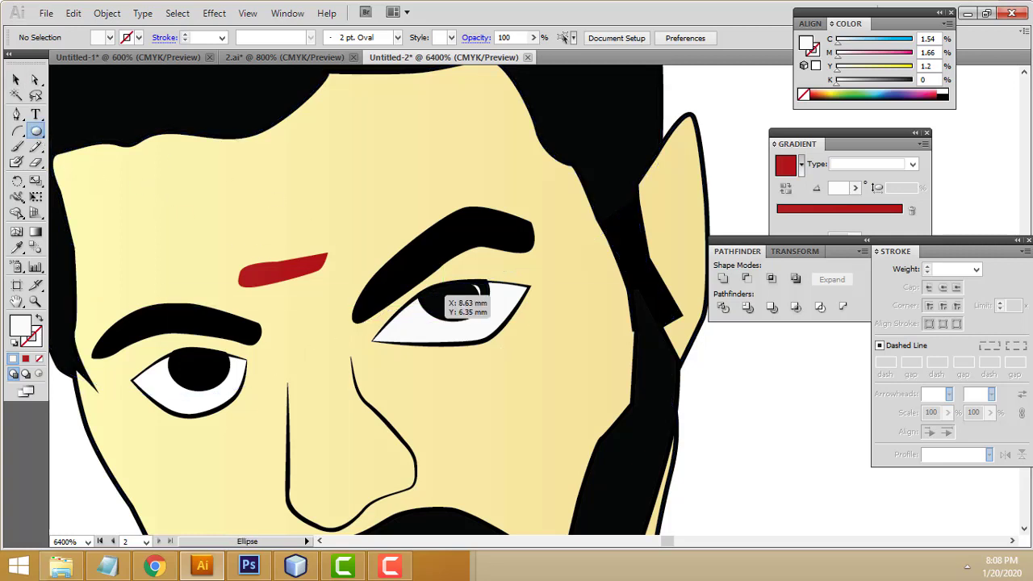
drag(438, 296, 448, 308)
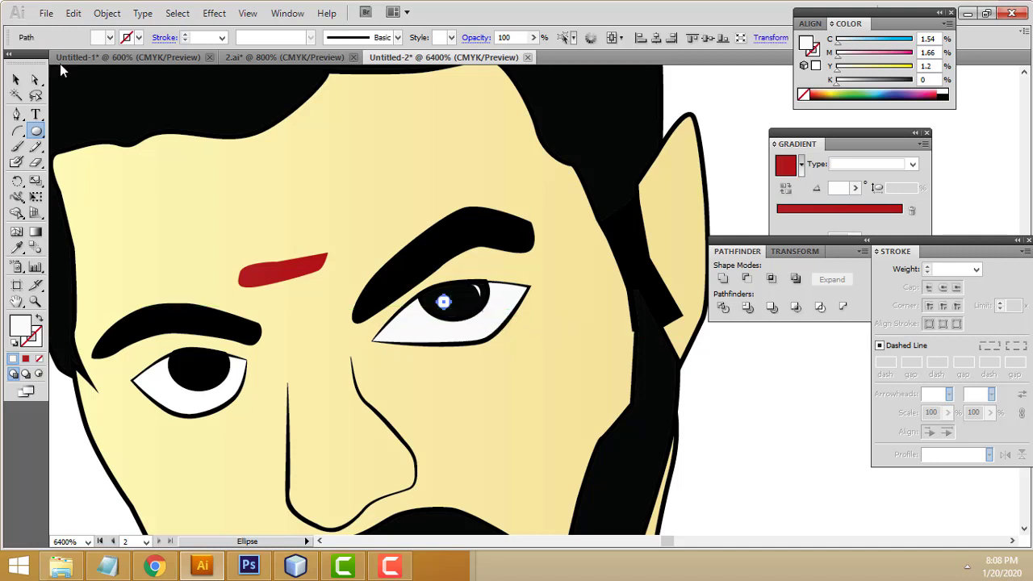
click(17, 79)
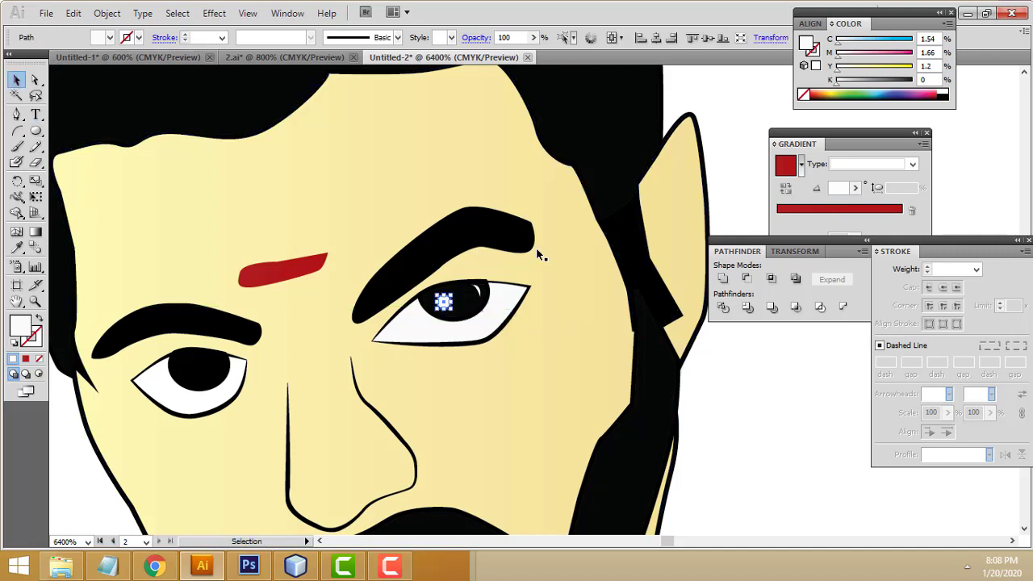
drag(443, 302, 437, 301)
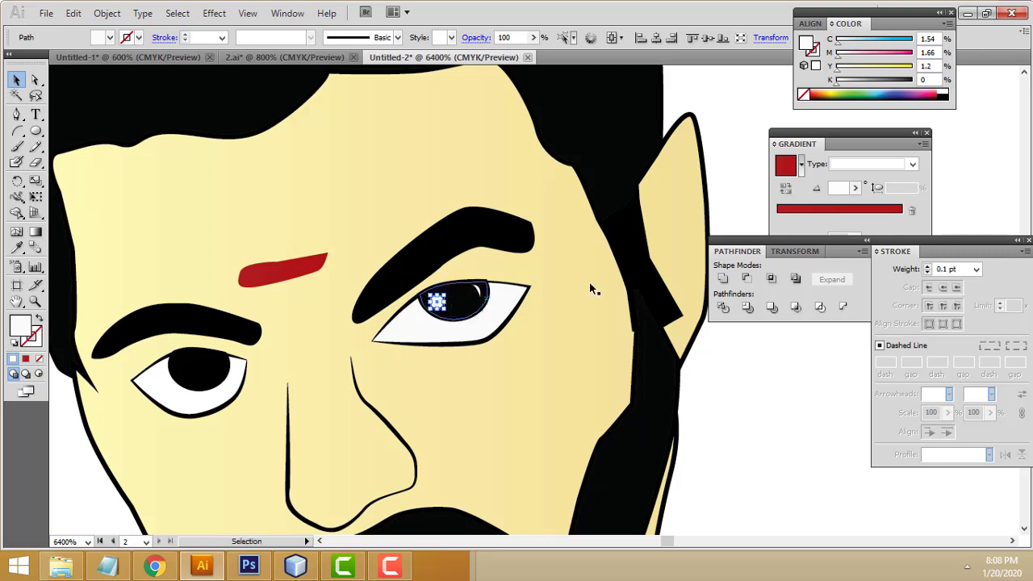
click(790, 410)
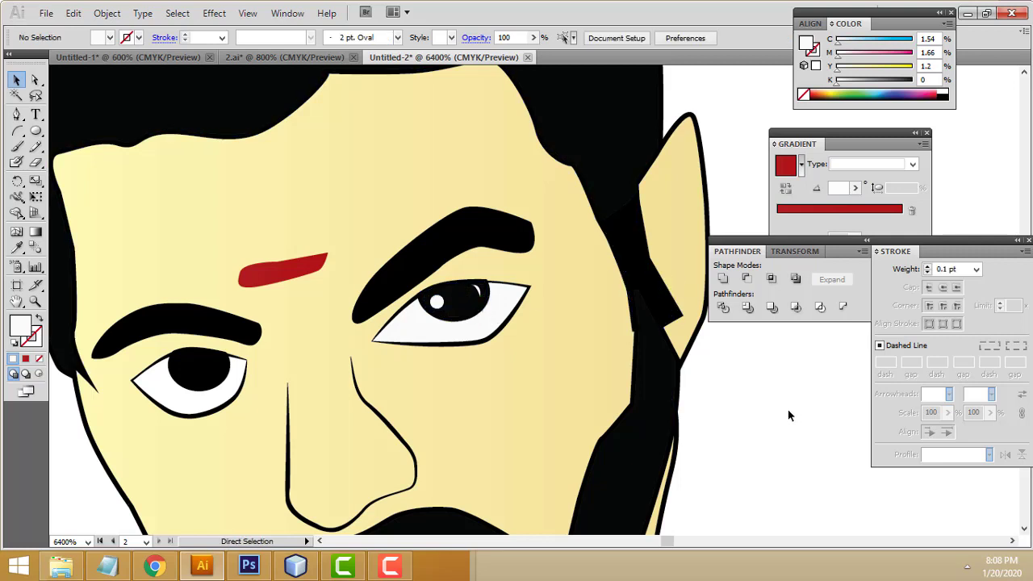
drag(711, 418, 617, 377)
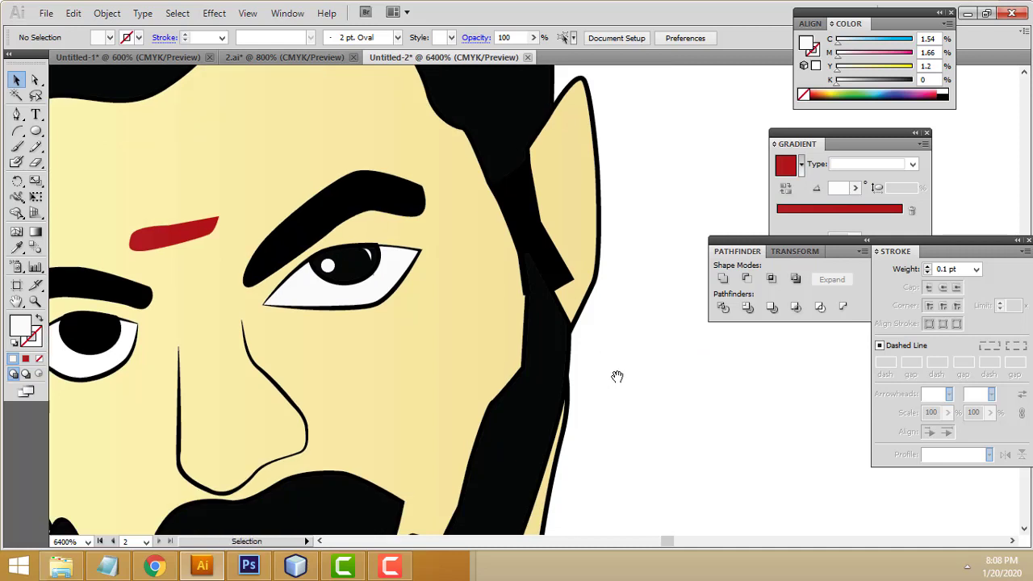
drag(434, 336, 588, 325)
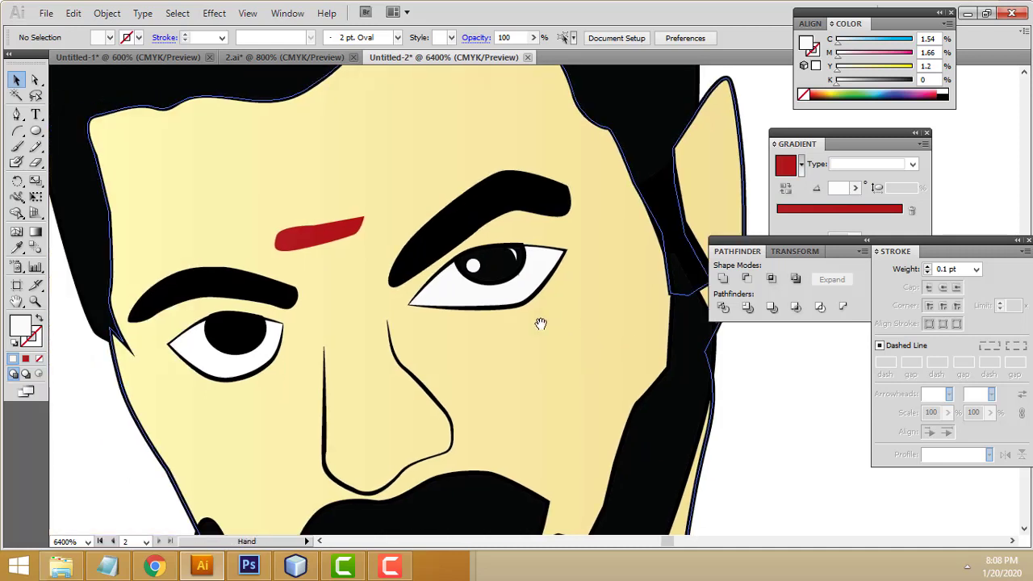
drag(448, 321, 522, 321)
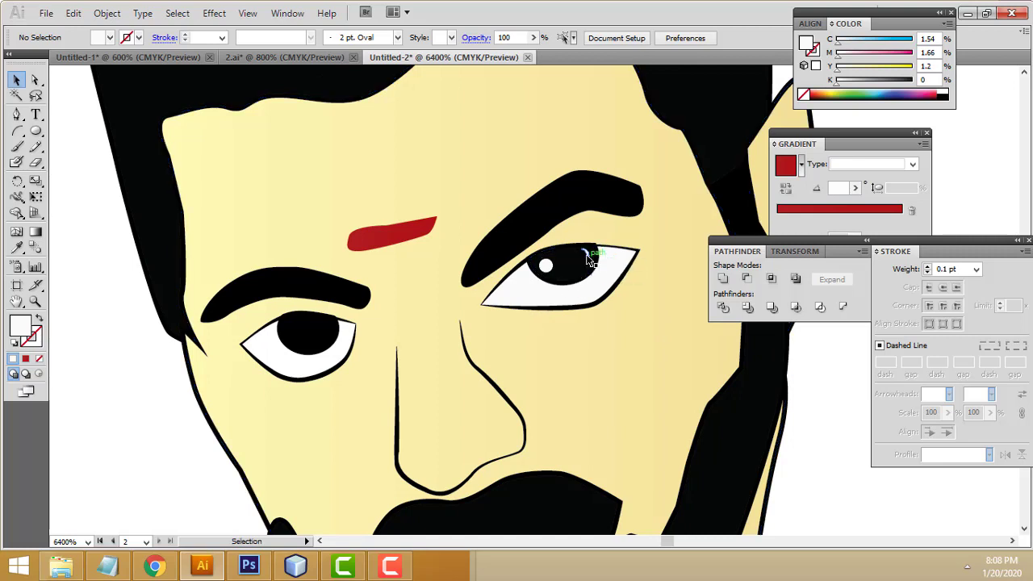
Copy the right pupil's highlight and paste a duplicate in front of it
drag(589, 259, 546, 269)
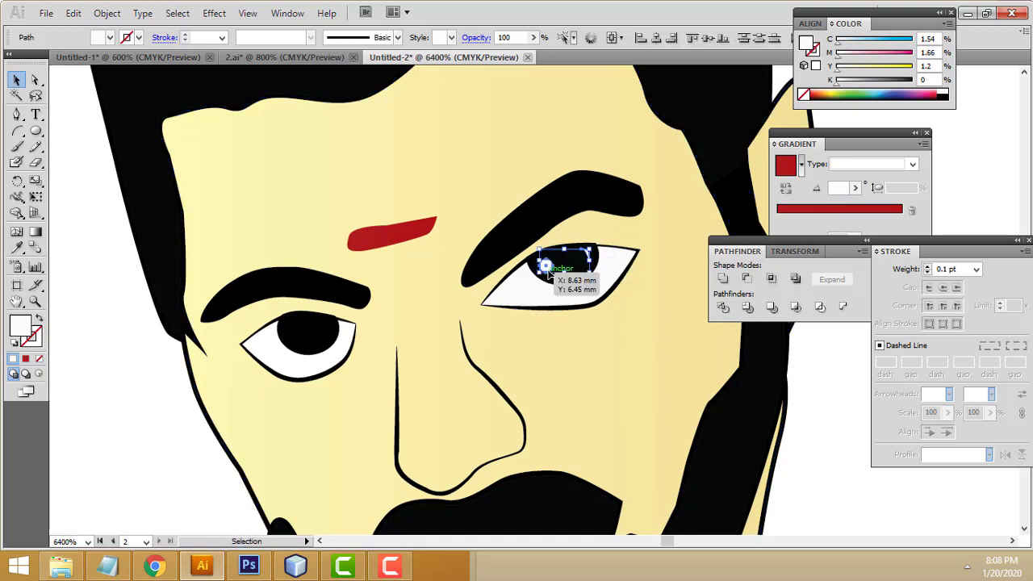
right_click(545, 268)
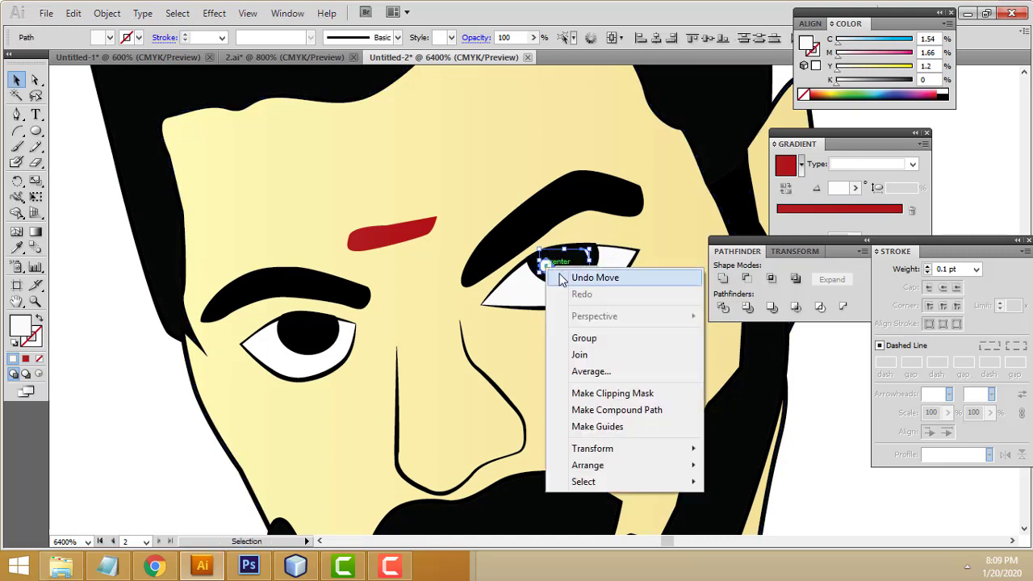
click(72, 14)
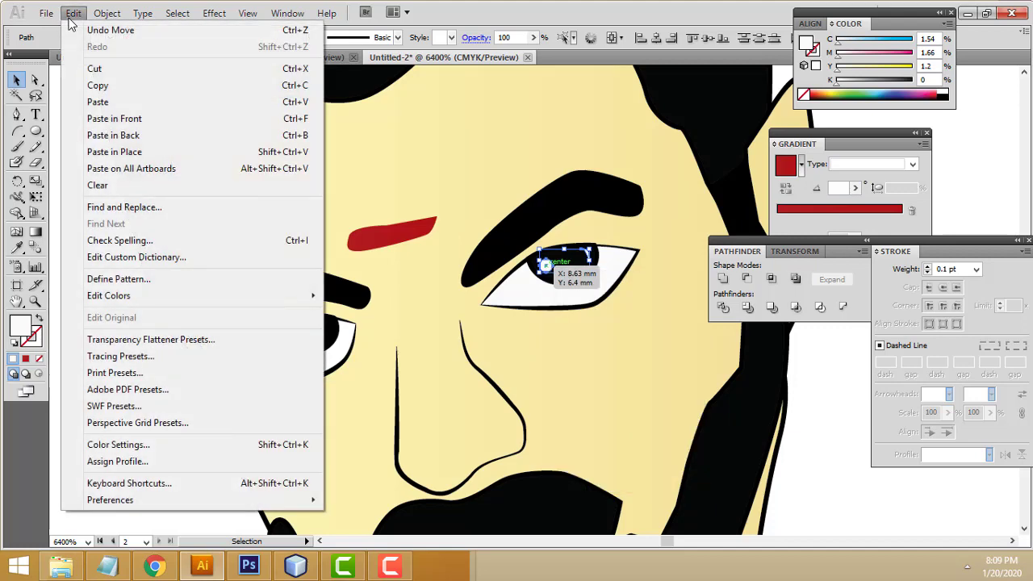
click(98, 85)
click(72, 13)
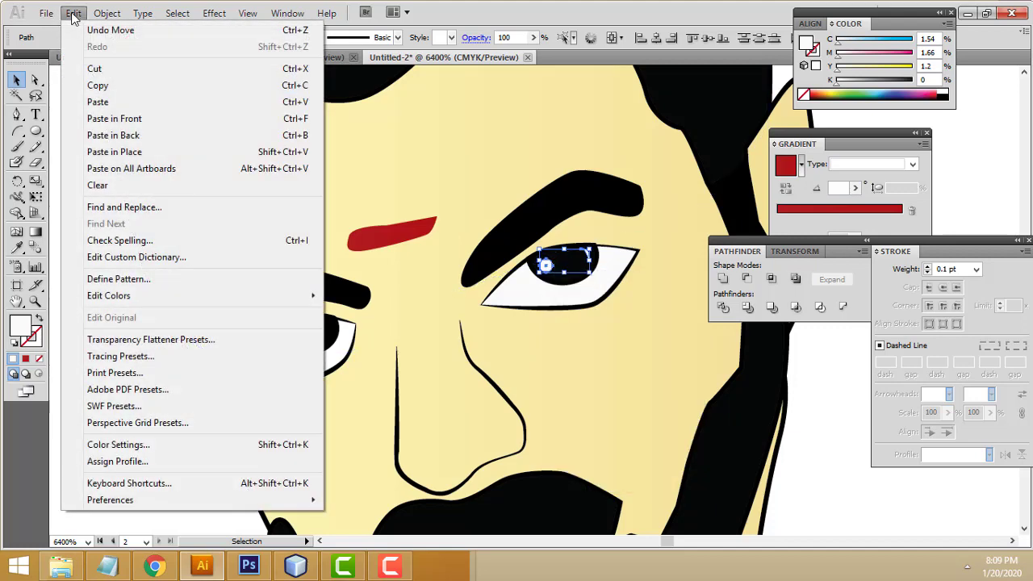
click(113, 118)
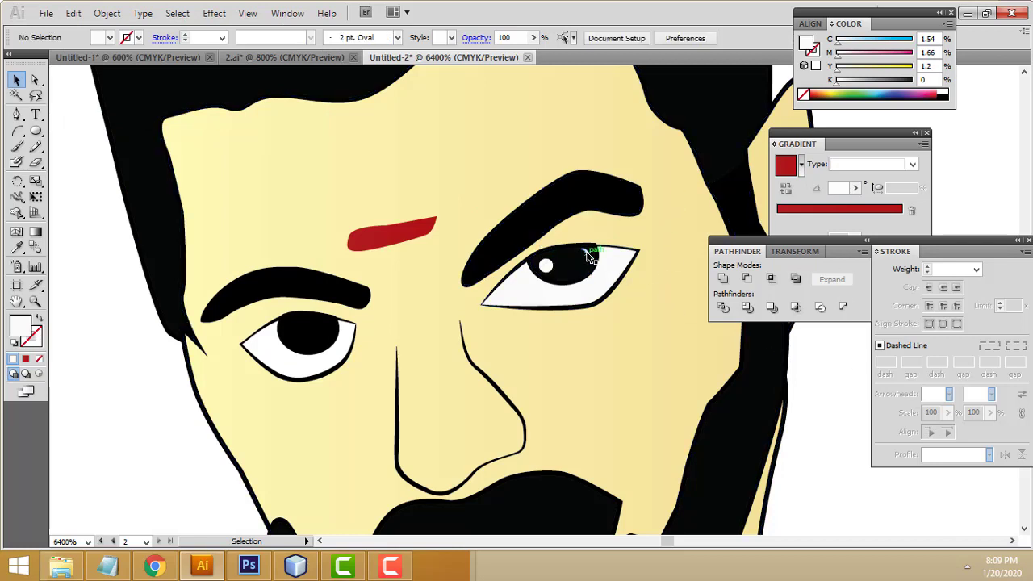
Move the duplicate highlight onto the left pupil, then zoom out to the whole face
drag(589, 257, 325, 324)
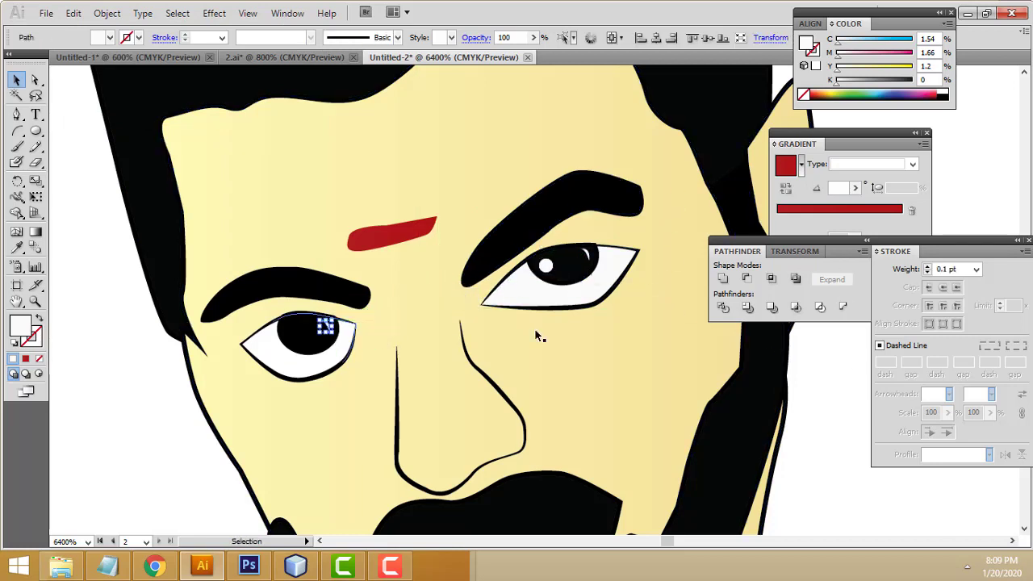
click(807, 393)
mouse_move(549, 266)
mouse_down()
mouse_move(429, 316)
mouse_move(296, 334)
mouse_up()
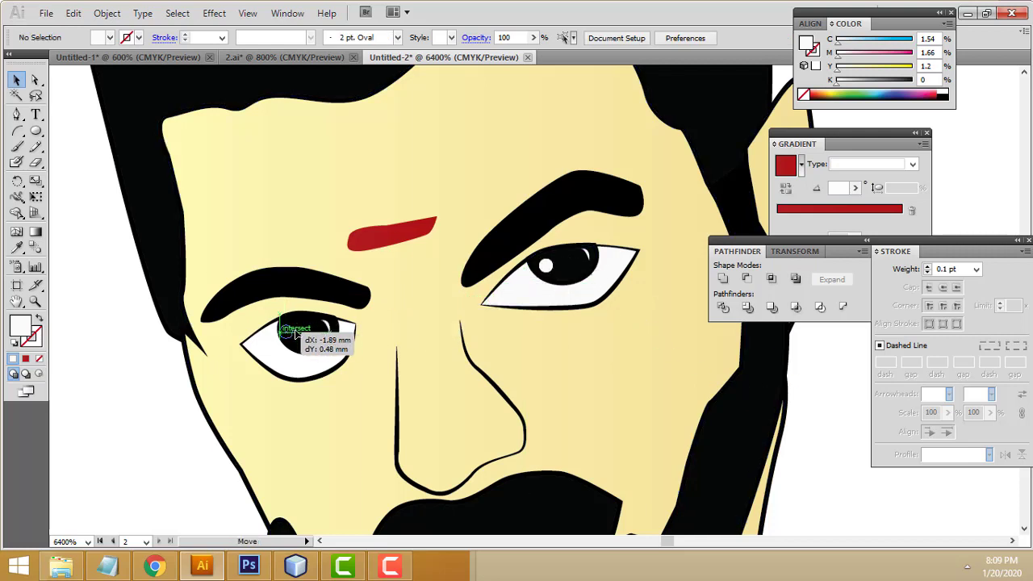
drag(306, 331, 306, 332)
click(852, 462)
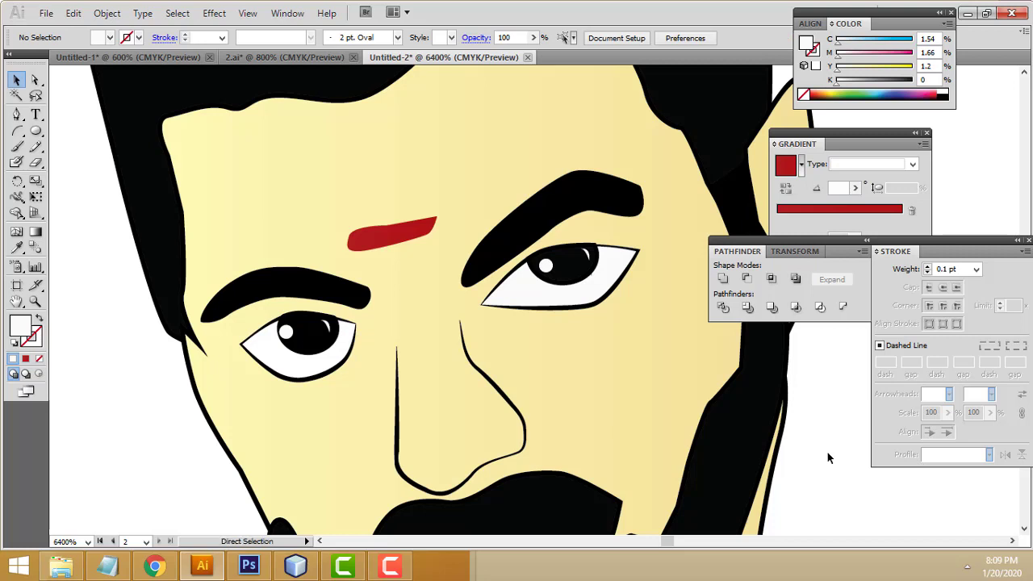
key(ctrl+minus)
key(ctrl+minus)
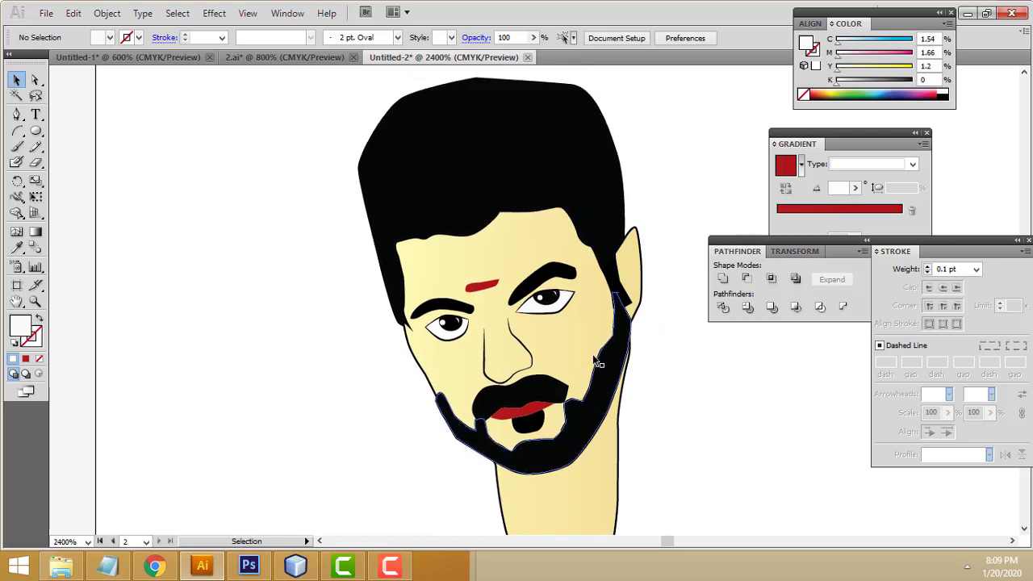
Set the fill to None and start the unfilled jacket outline along the collar in the photo
scroll(597, 355, down, 2)
scroll(632, 338, down, 2)
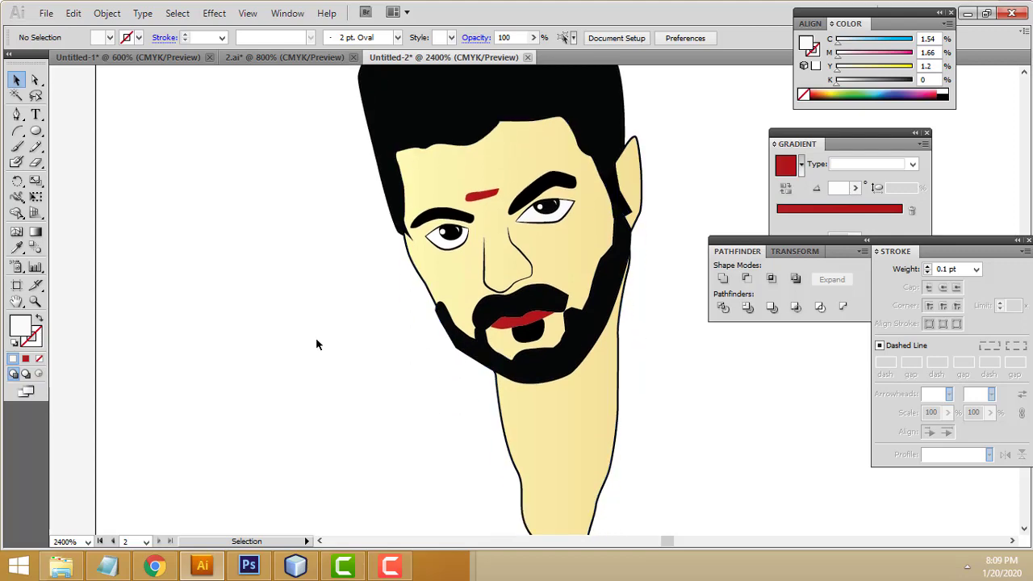
mouse_move(247, 364)
mouse_down()
mouse_move(412, 374)
mouse_move(561, 355)
mouse_move(648, 358)
mouse_up()
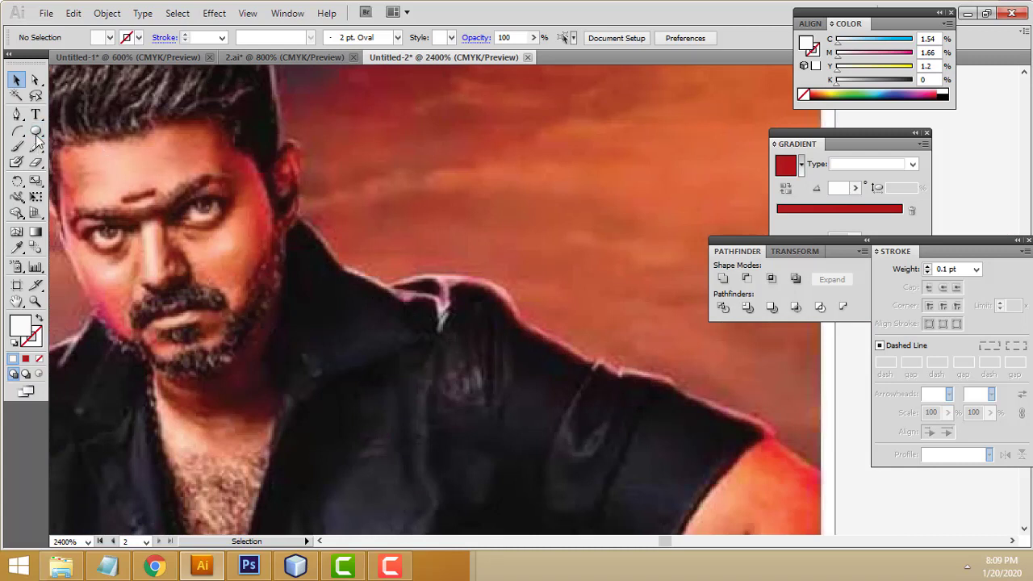
click(39, 359)
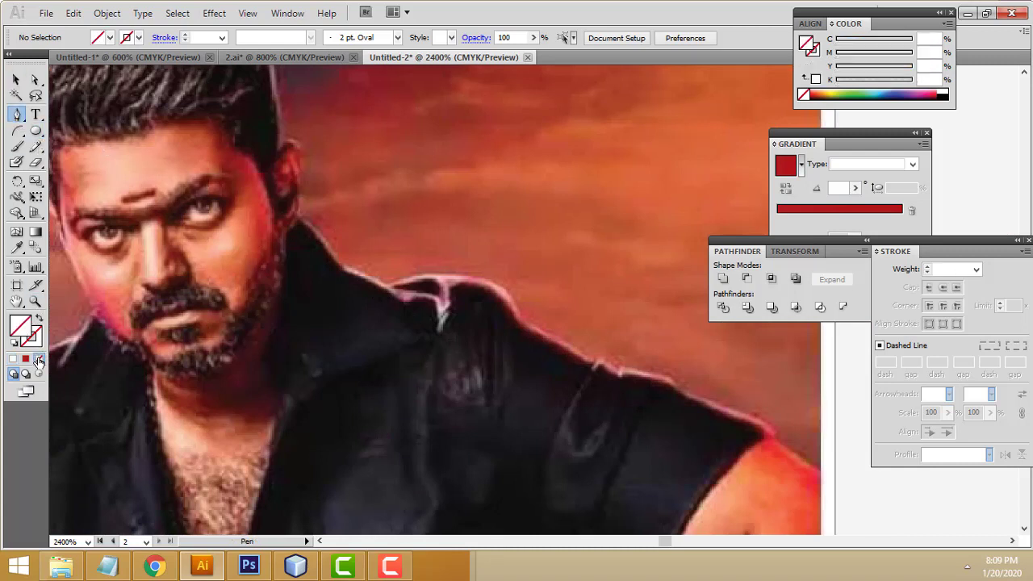
click(301, 218)
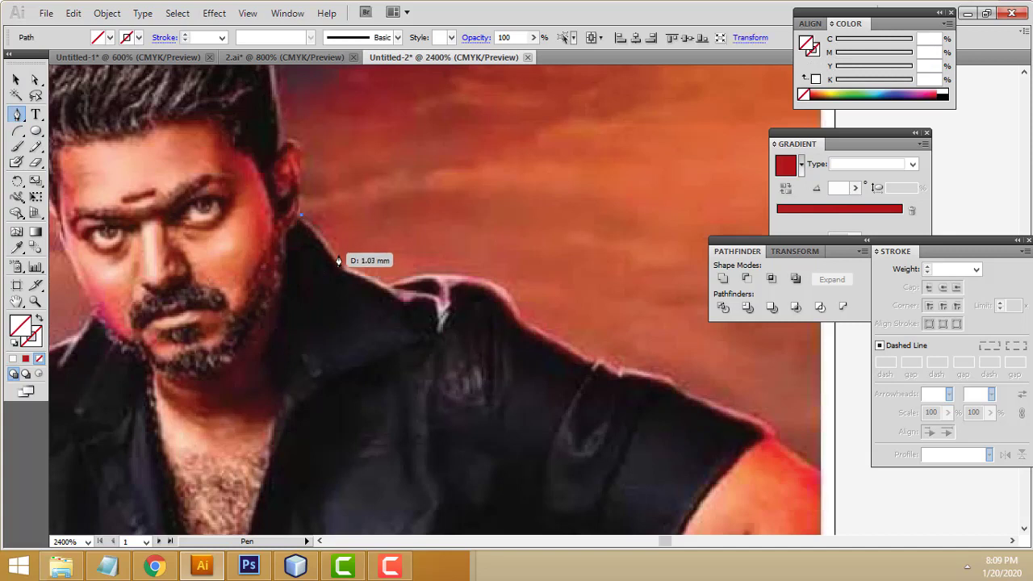
click(347, 269)
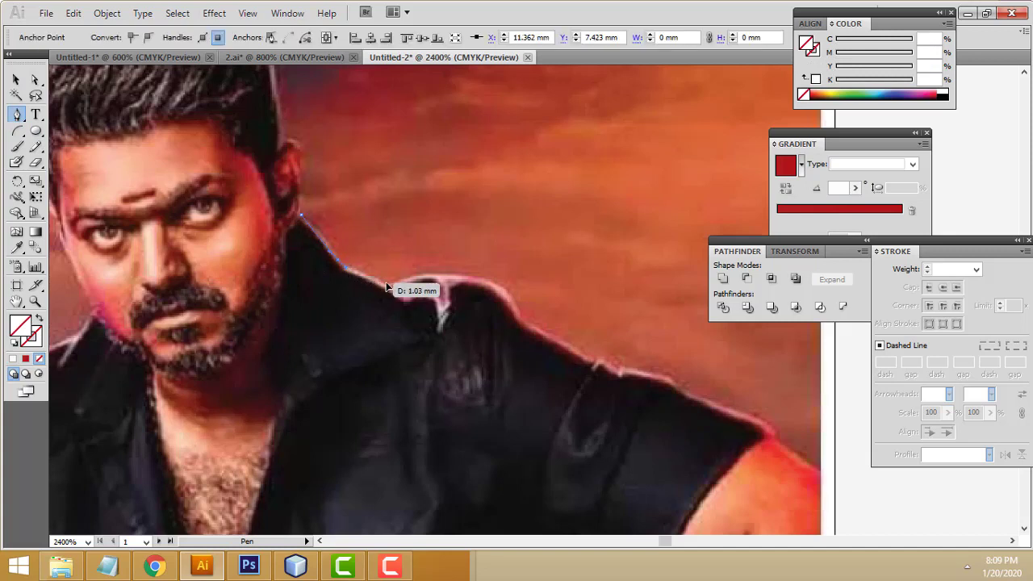
mouse_move(391, 289)
mouse_down()
mouse_move(484, 279)
mouse_move(542, 339)
mouse_up()
Continue the jacket outline down the shoulder and arm, along the bottom, and up the left edge
mouse_move(595, 364)
mouse_down()
mouse_move(670, 380)
mouse_move(775, 425)
mouse_move(758, 453)
mouse_move(662, 231)
mouse_move(606, 275)
mouse_move(581, 355)
mouse_move(502, 356)
mouse_up()
click(681, 386)
click(737, 458)
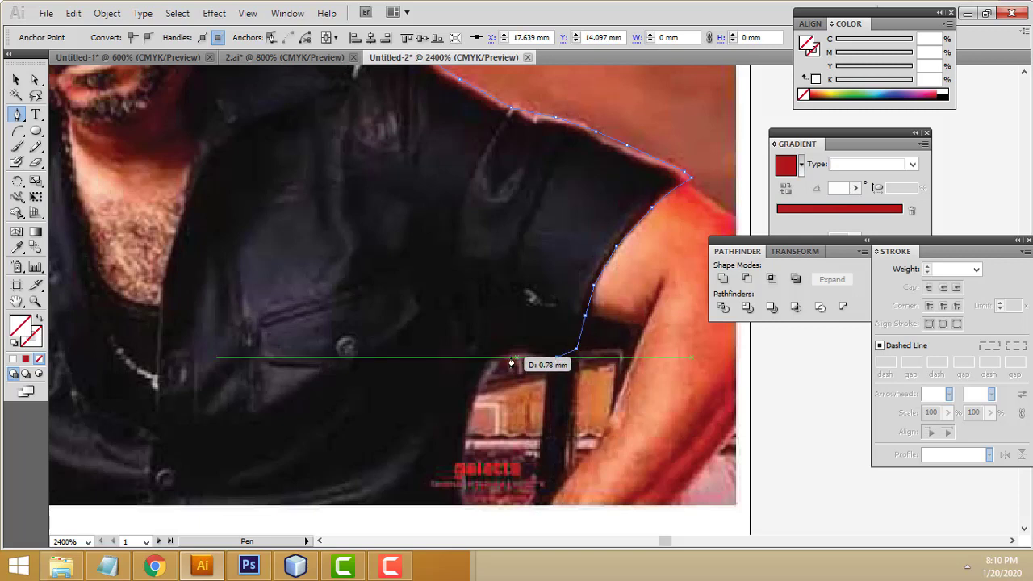
mouse_move(464, 461)
mouse_down()
mouse_move(471, 510)
mouse_move(402, 462)
mouse_up()
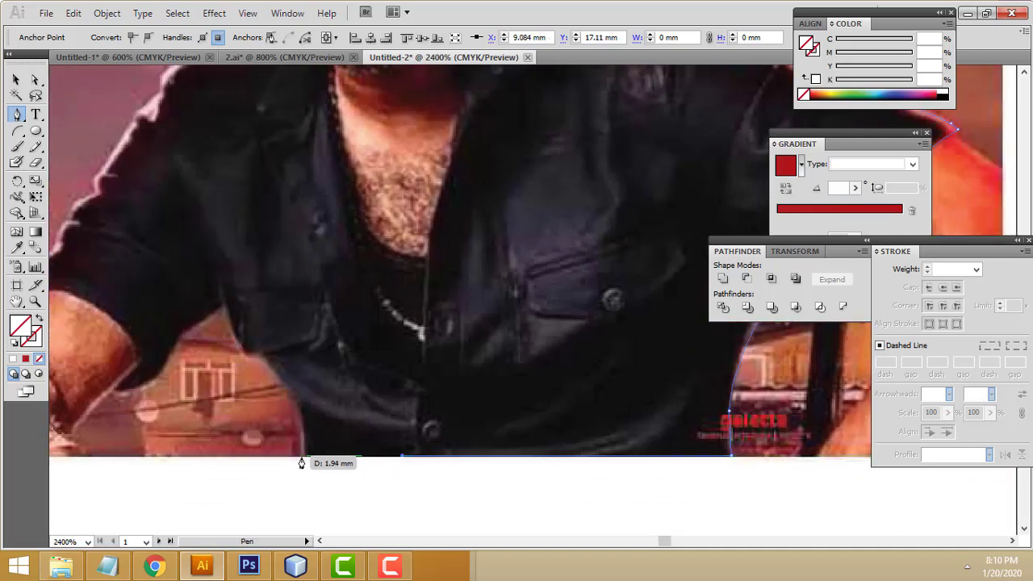
drag(402, 461, 303, 458)
mouse_move(303, 457)
mouse_down()
mouse_move(306, 425)
mouse_move(221, 319)
mouse_up()
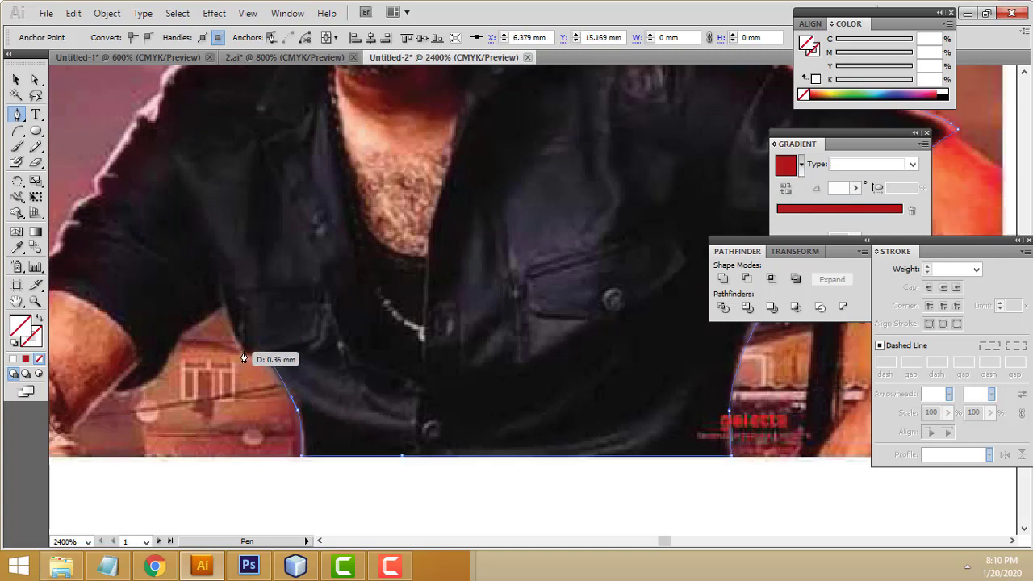
click(223, 309)
Extend the shirt outline around the left arm, down the collar's V over the chest, and up to the neck
mouse_move(181, 333)
mouse_down()
mouse_move(170, 376)
mouse_move(117, 386)
mouse_move(144, 369)
mouse_up()
mouse_move(109, 323)
mouse_down()
mouse_move(288, 369)
mouse_move(240, 337)
mouse_move(194, 341)
mouse_move(195, 322)
mouse_move(172, 396)
mouse_move(199, 369)
mouse_move(208, 331)
mouse_move(231, 322)
mouse_move(242, 273)
mouse_move(295, 231)
mouse_move(306, 200)
mouse_move(414, 151)
mouse_up()
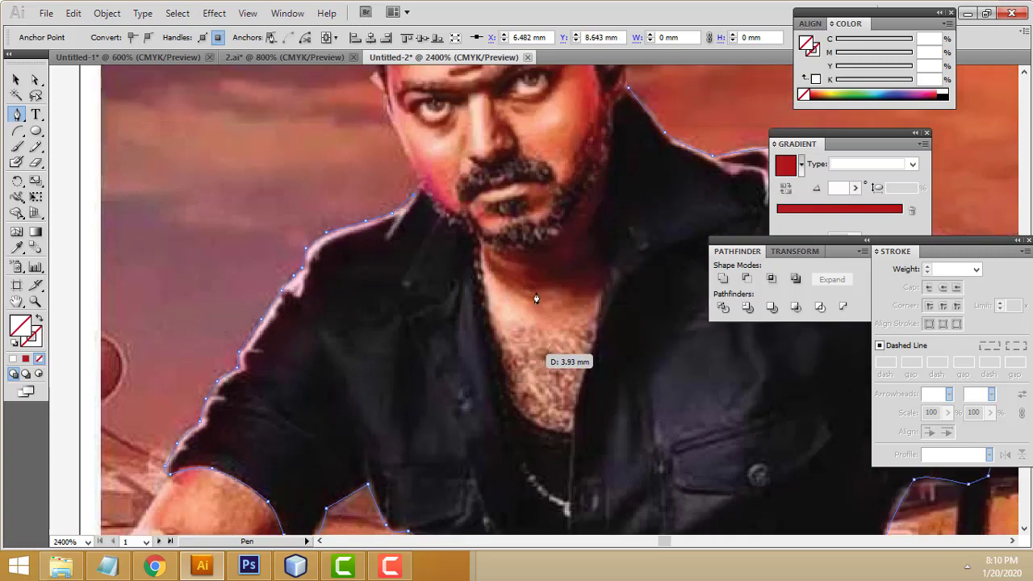
scroll(501, 242, up, 2)
mouse_move(440, 201)
mouse_down()
mouse_move(422, 192)
mouse_move(463, 231)
mouse_move(480, 295)
mouse_up()
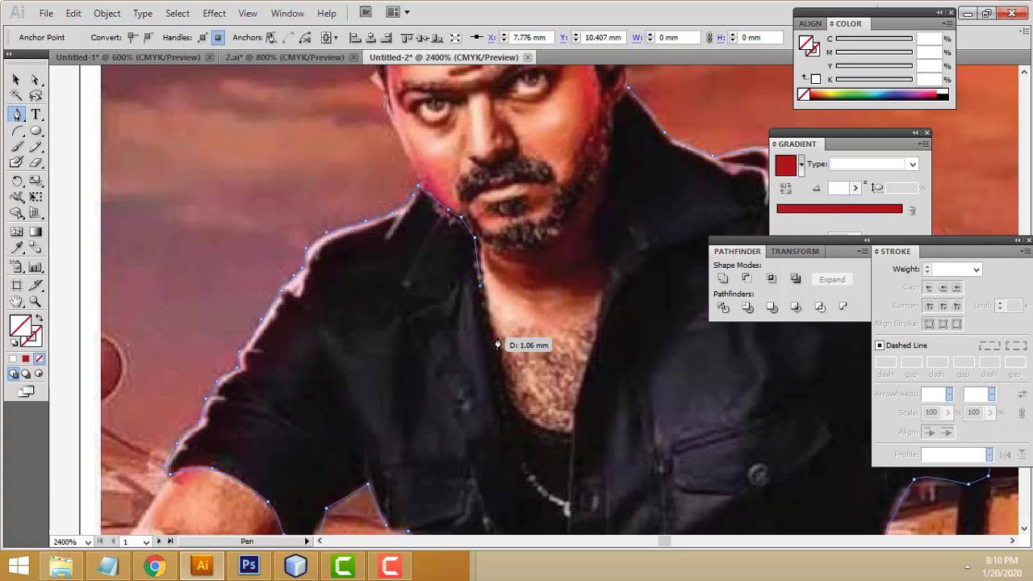
mouse_move(497, 338)
mouse_down()
mouse_move(524, 429)
mouse_move(572, 435)
mouse_up()
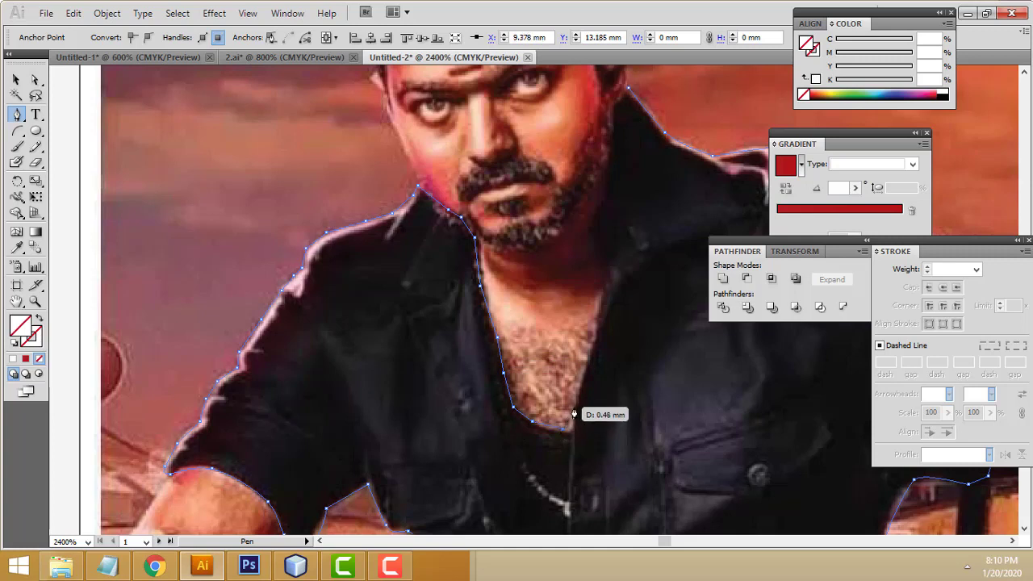
drag(579, 391, 583, 369)
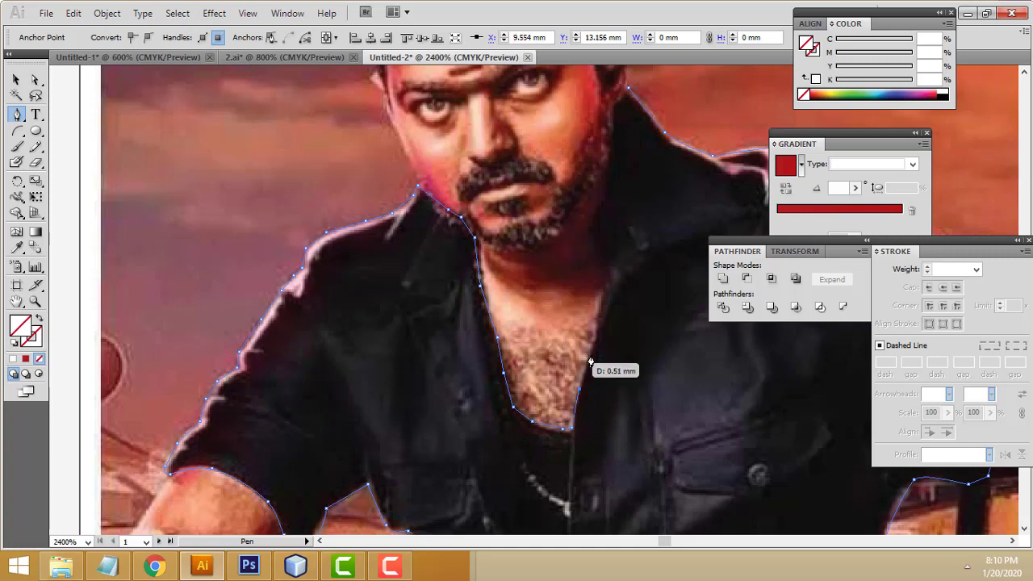
mouse_move(593, 334)
mouse_down()
mouse_move(612, 117)
mouse_move(629, 90)
mouse_up()
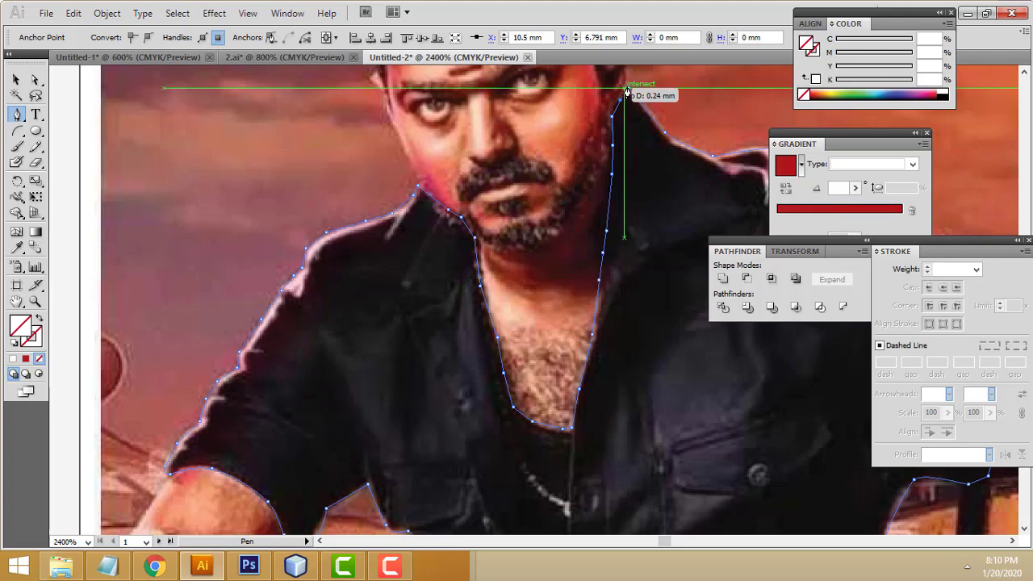
drag(528, 286, 533, 318)
mouse_move(627, 280)
mouse_down()
mouse_move(452, 242)
mouse_move(394, 194)
mouse_up()
Select the finished shirt outline sitting over the face drawing
click(18, 79)
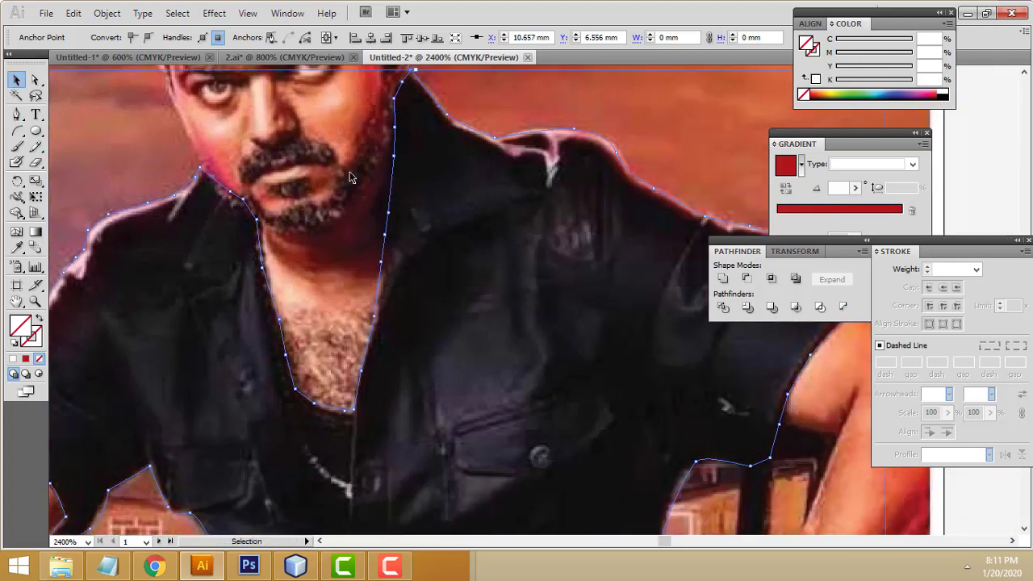
key(ctrl+minus)
key(ctrl+minus)
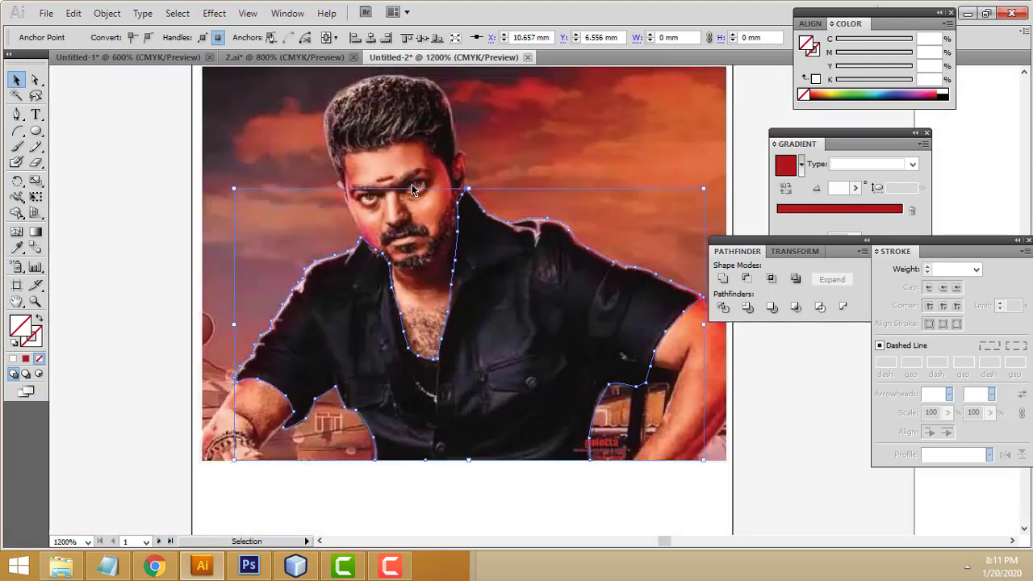
mouse_move(159, 115)
mouse_down()
mouse_move(770, 530)
mouse_move(753, 496)
mouse_up()
click(780, 449)
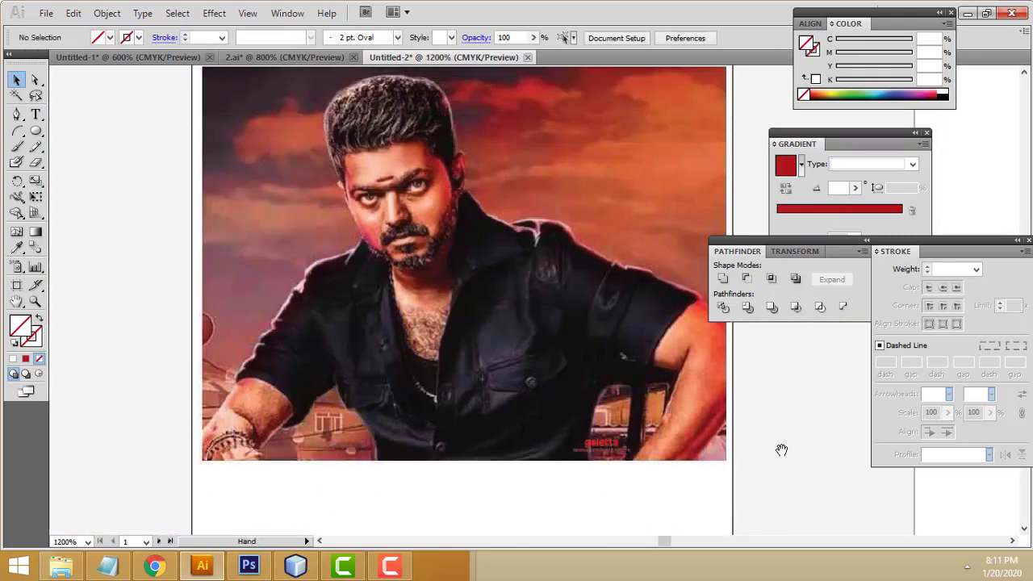
mouse_move(779, 450)
mouse_down()
mouse_move(528, 426)
mouse_move(274, 438)
mouse_up()
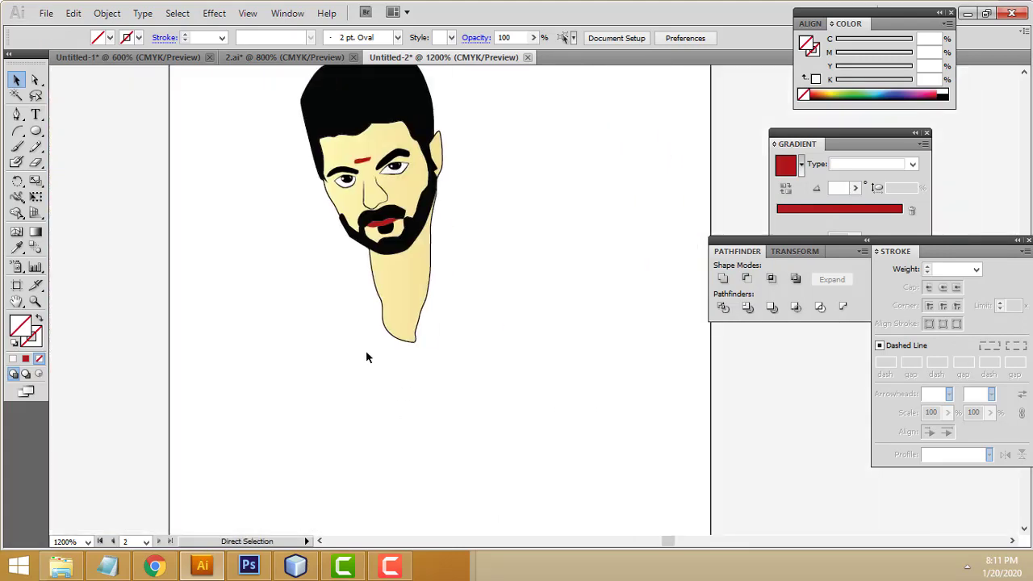
click(367, 358)
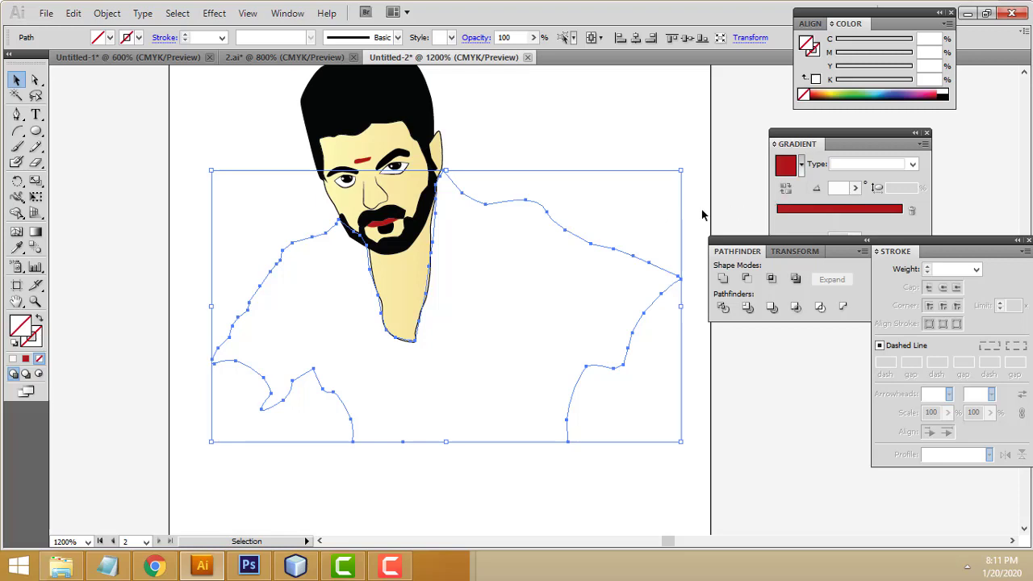
Sample the hair's black into the shirt fill, then nudge the shirt slightly left against the neck
click(19, 247)
click(426, 80)
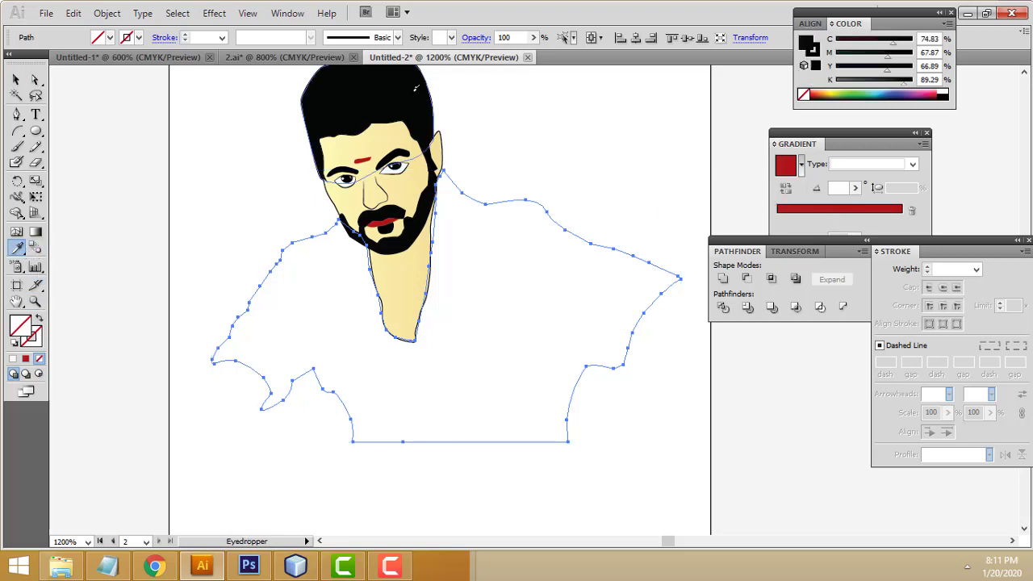
click(16, 80)
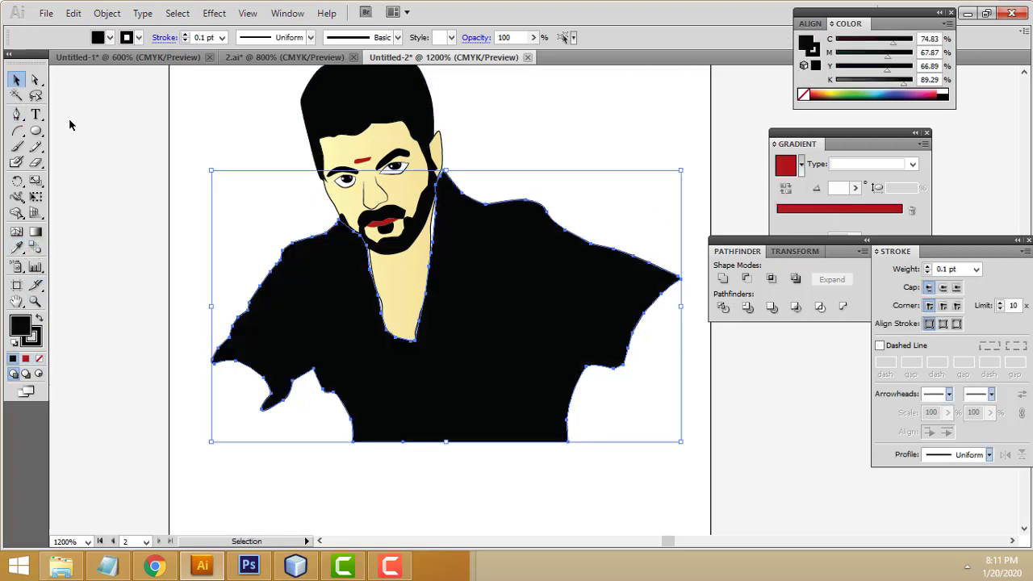
click(69, 118)
scroll(405, 299, up, 2)
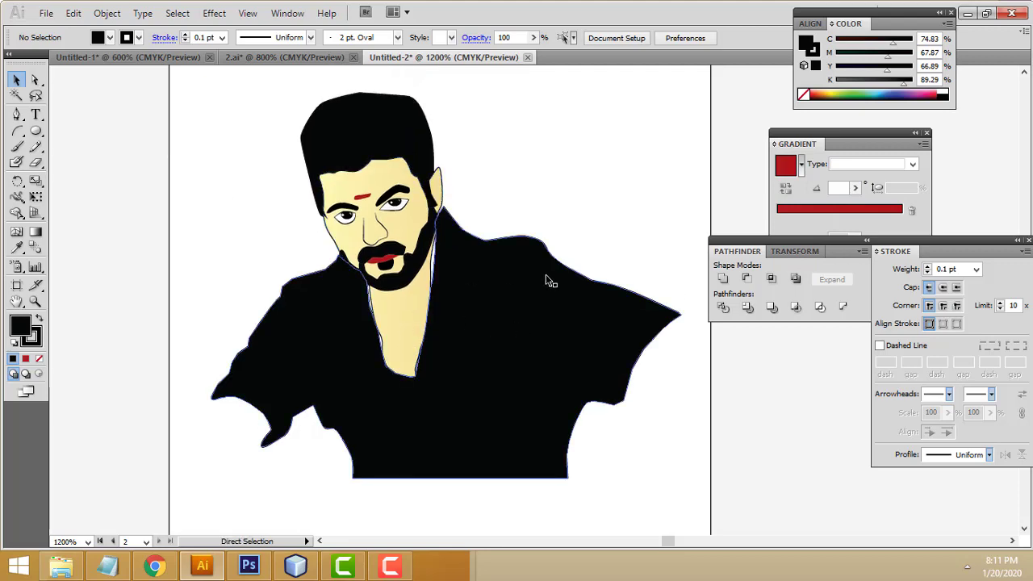
scroll(546, 277, up, 1)
scroll(547, 276, up, 2)
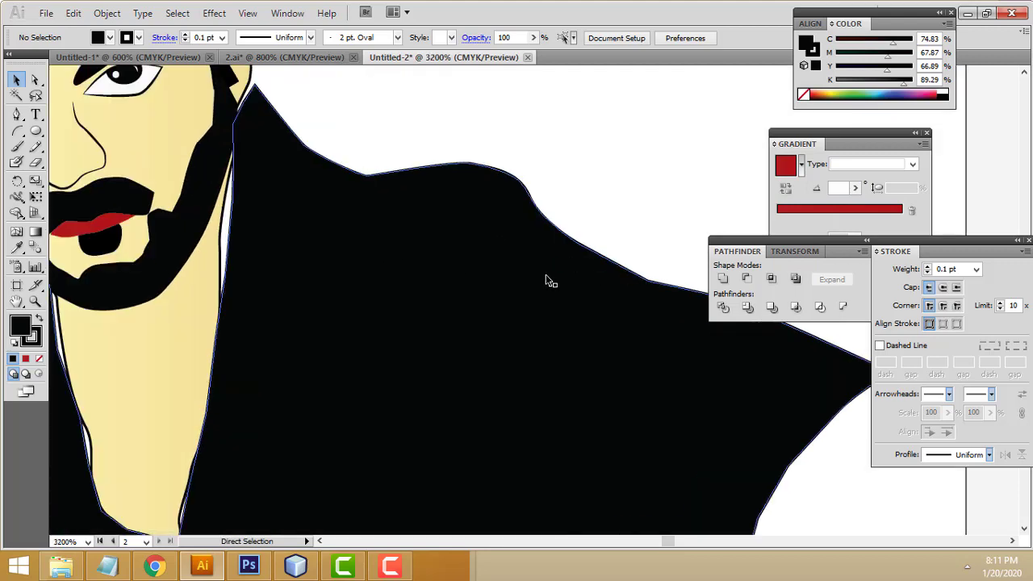
click(234, 212)
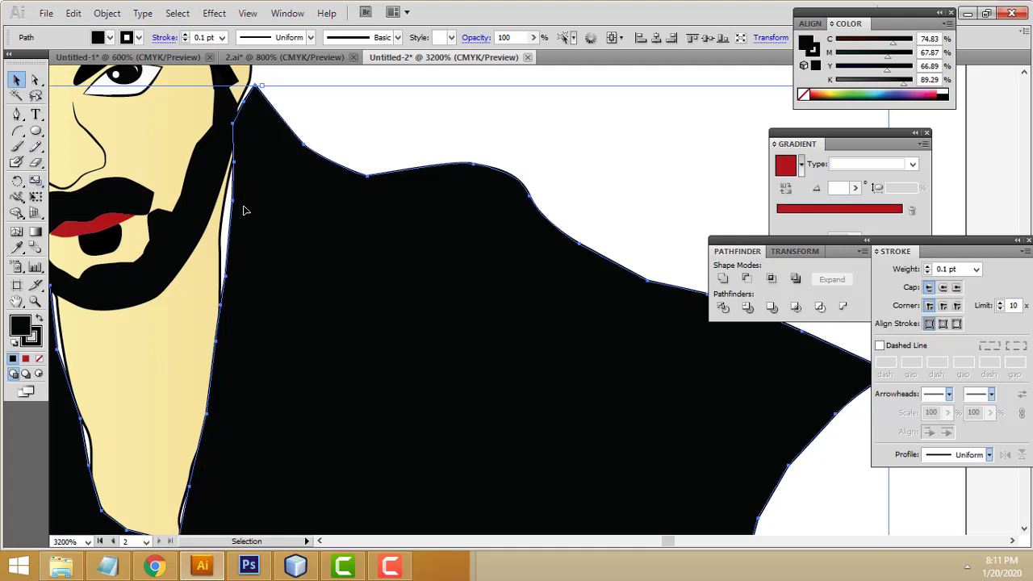
drag(245, 211, 234, 209)
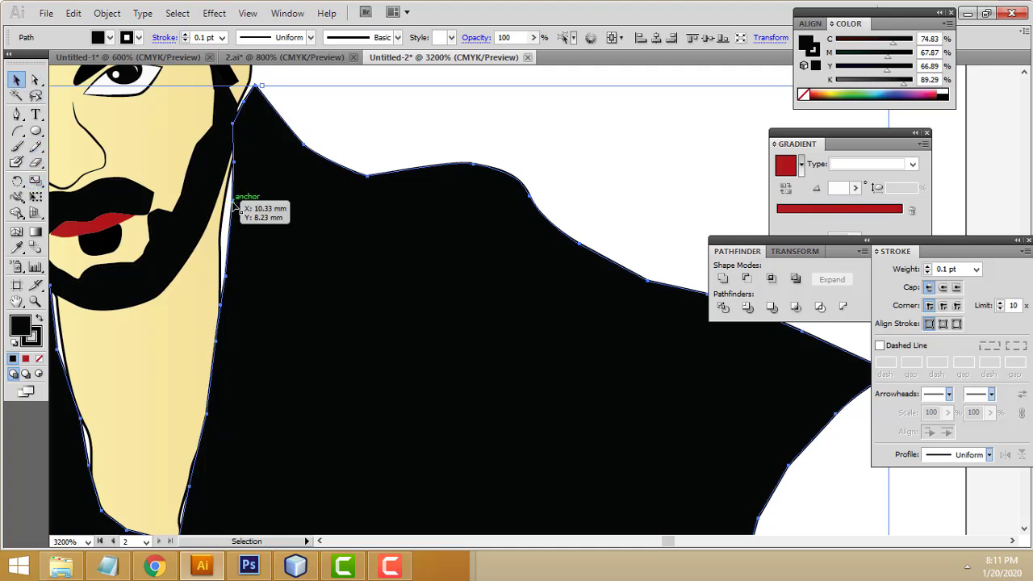
Drag the neck skin path's edge anchor toward the right collar to close the white gap
click(497, 154)
drag(458, 171, 479, 228)
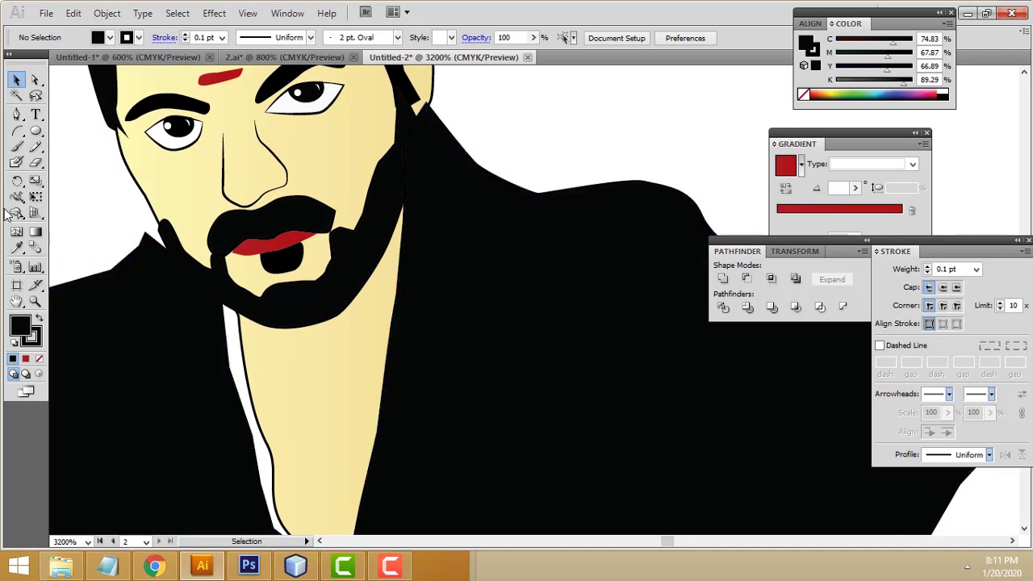
key(space)
key(ctrl+z)
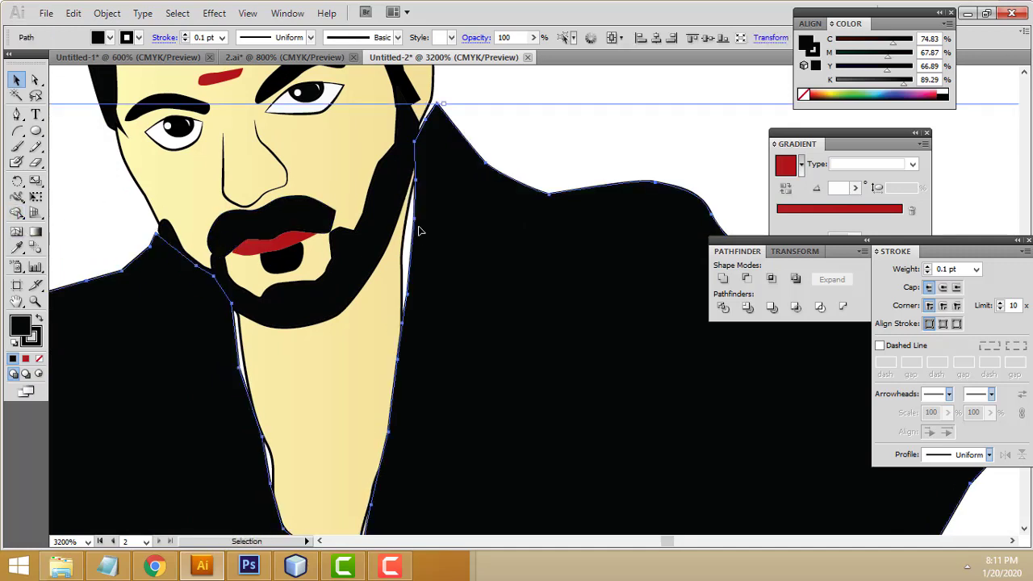
click(36, 79)
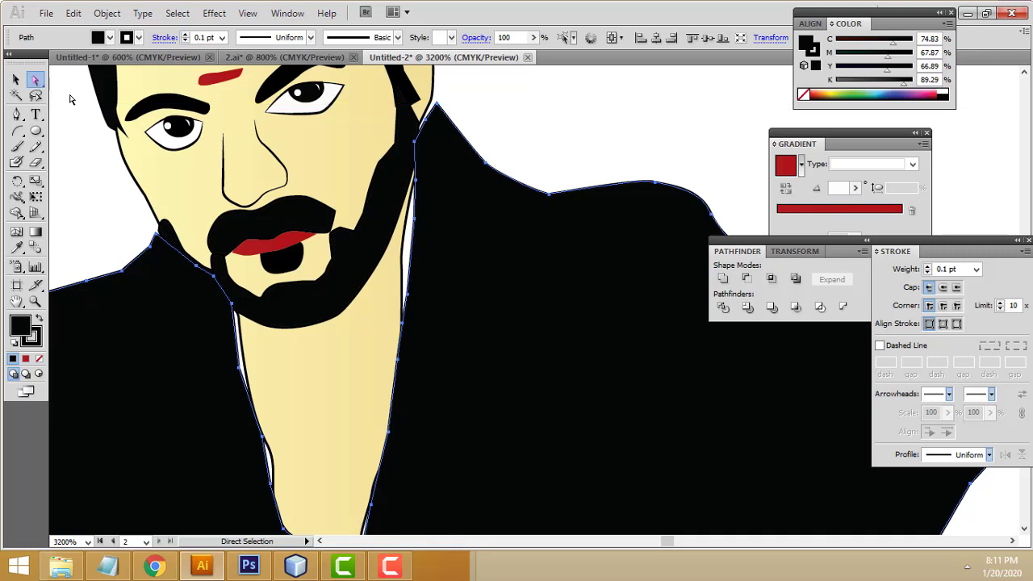
click(416, 226)
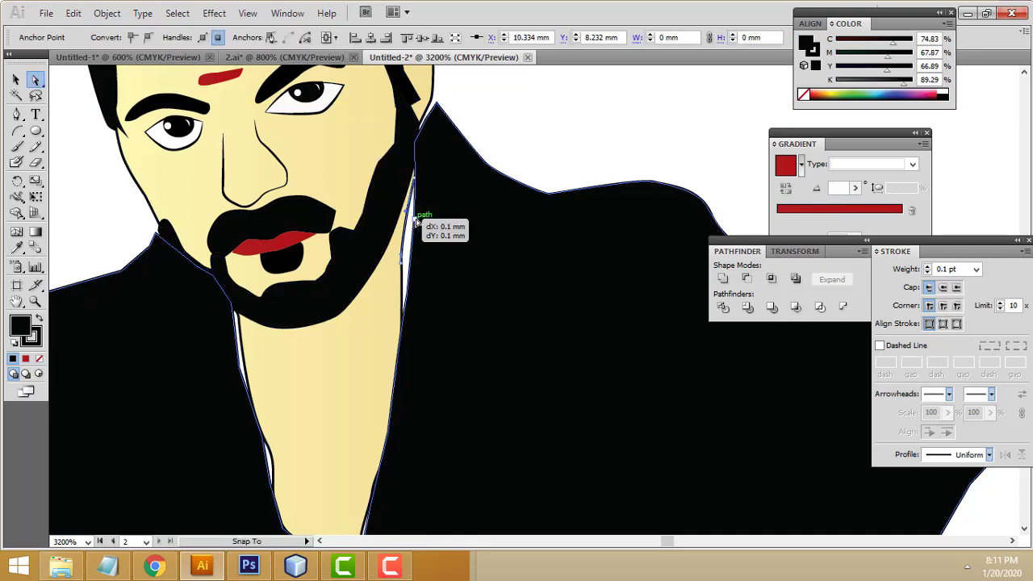
click(417, 226)
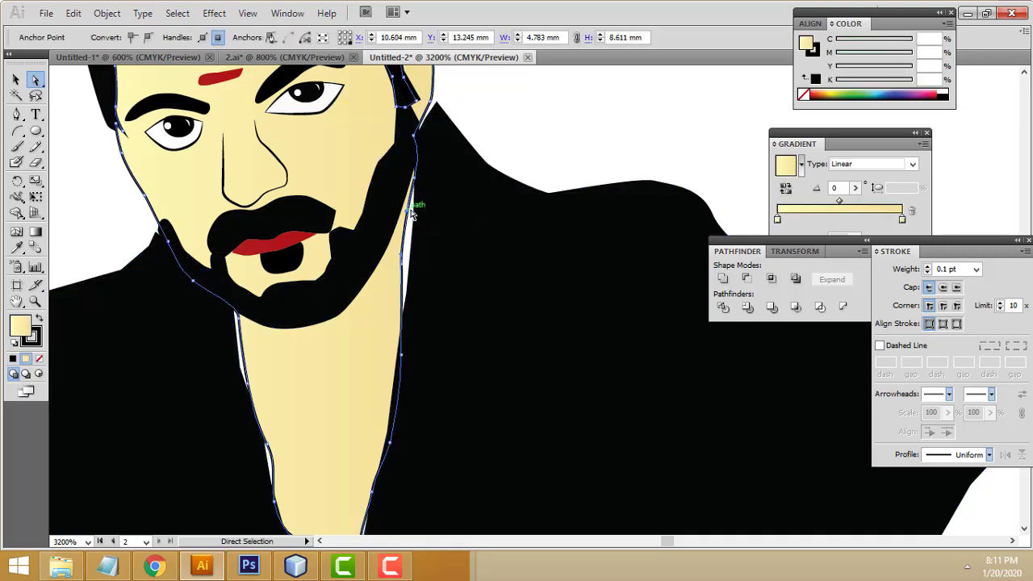
drag(417, 212, 413, 231)
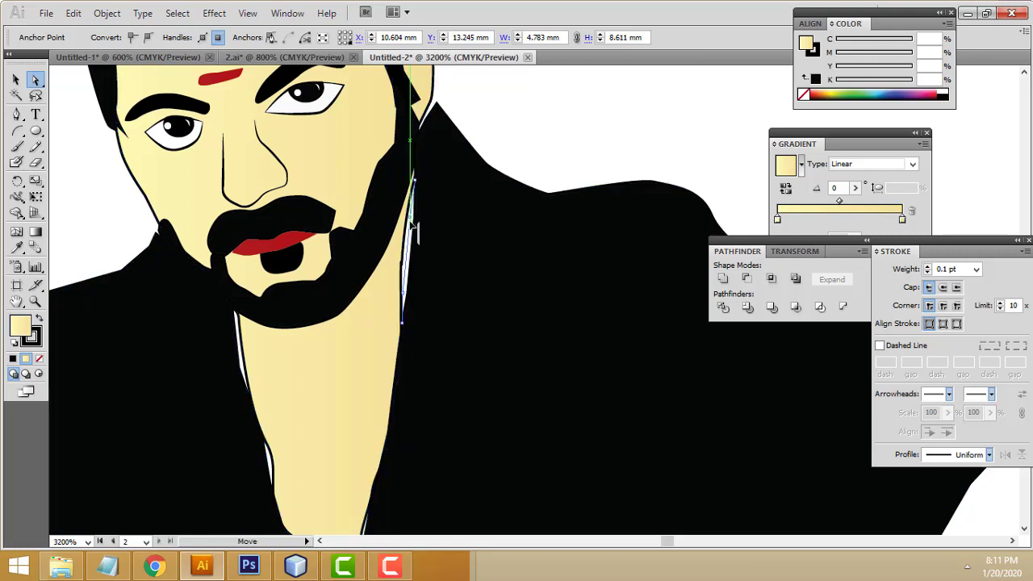
click(611, 127)
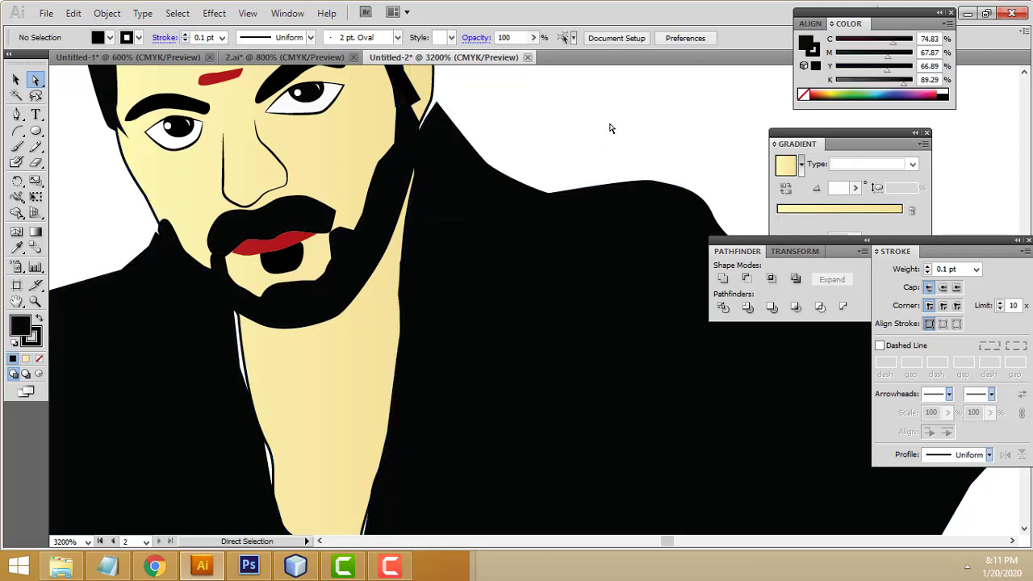
key(ctrl+minus)
drag(178, 228, 342, 161)
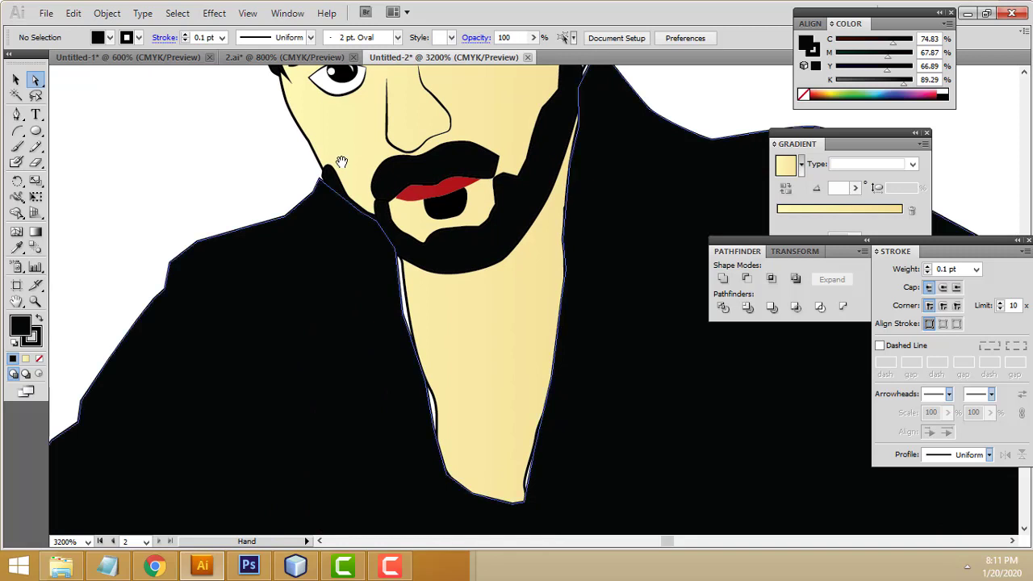
key(ctrl+minus)
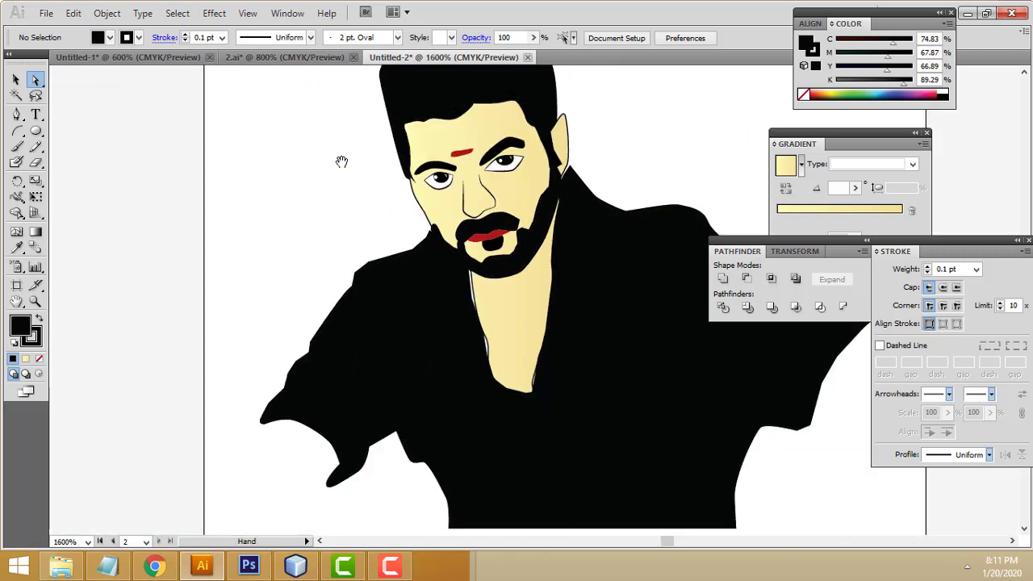
drag(627, 166, 516, 161)
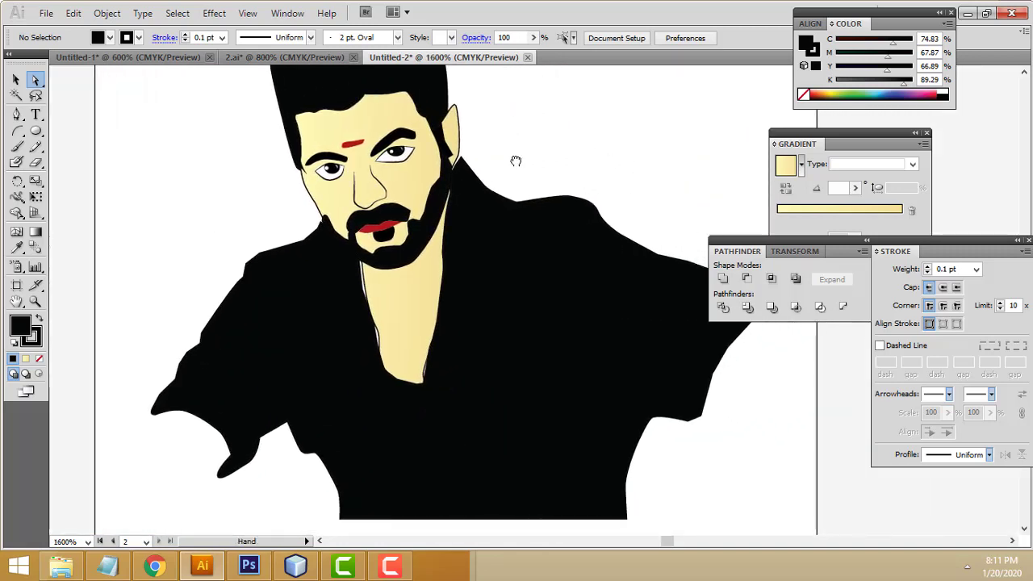
scroll(586, 164, up, 1)
scroll(586, 164, up, 1)
scroll(613, 242, down, 3)
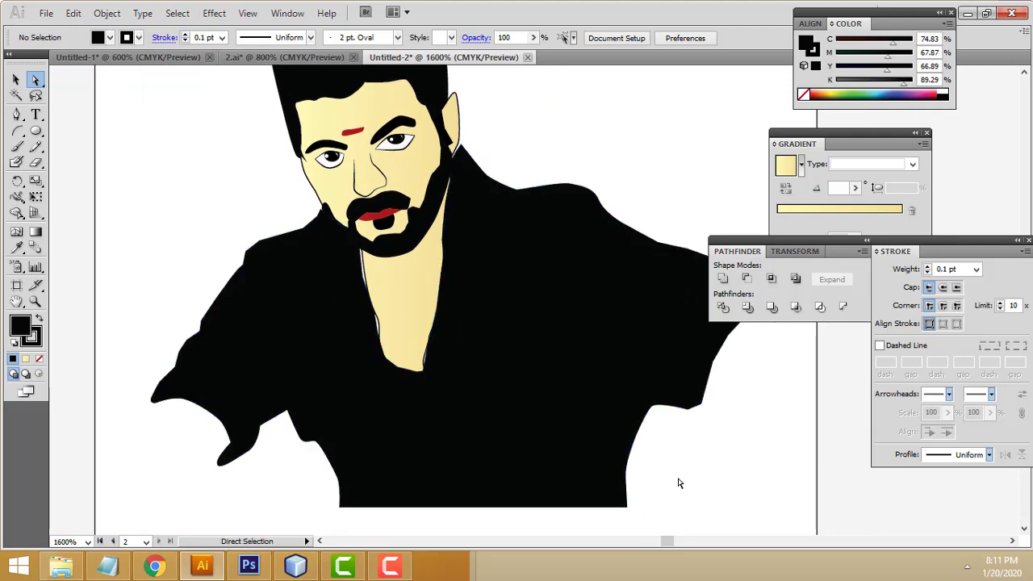
With fill set to None, trace a closed outline around the right arm over the photo
mouse_move(253, 252)
mouse_down()
mouse_move(401, 276)
mouse_move(606, 284)
mouse_up()
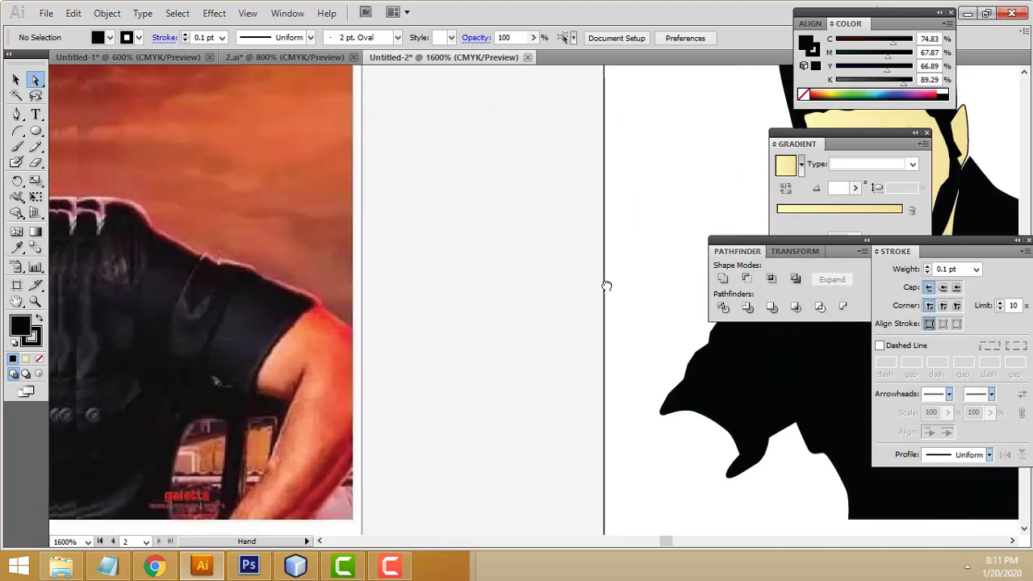
drag(323, 265, 274, 235)
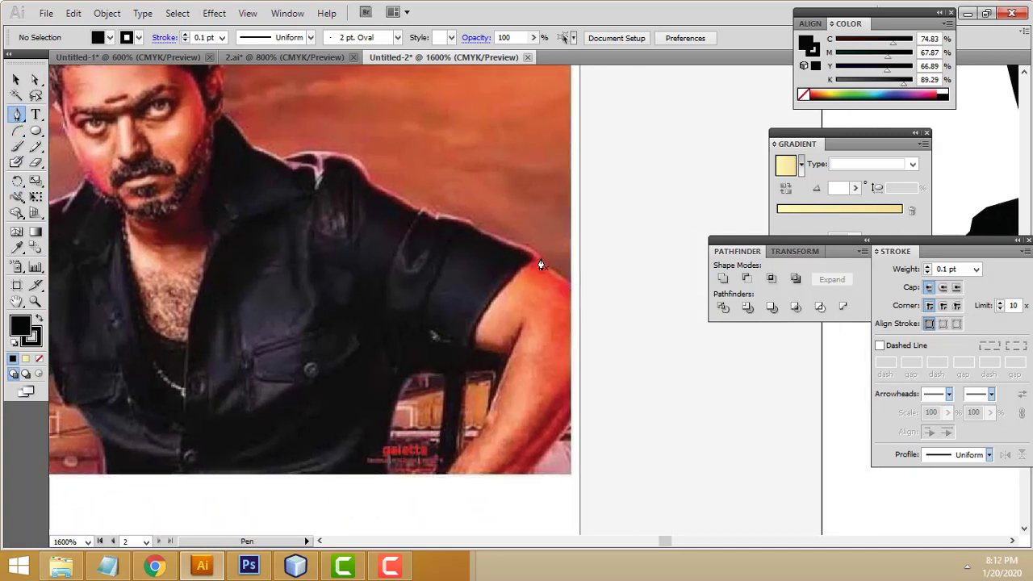
click(39, 365)
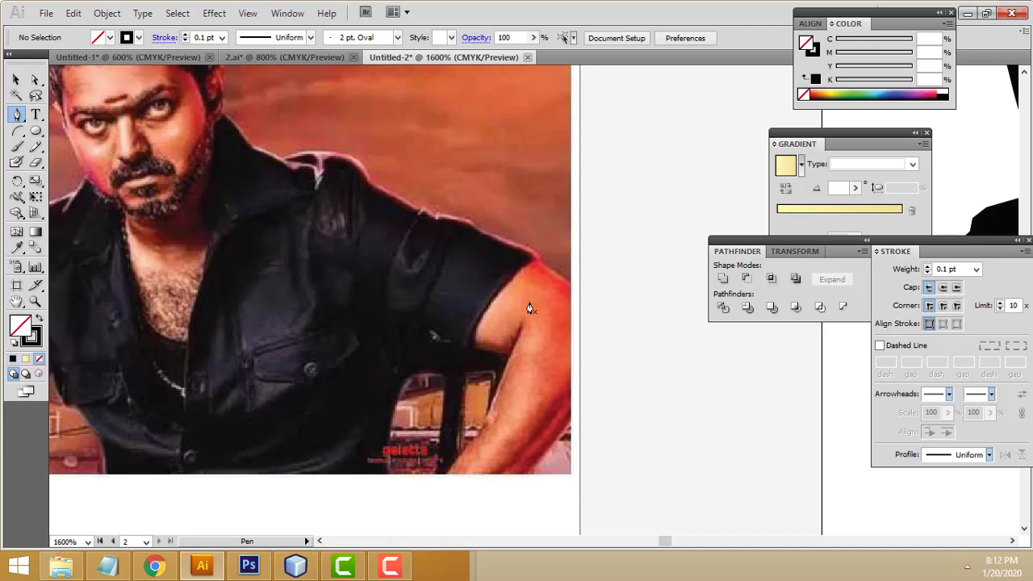
click(541, 258)
drag(590, 291, 594, 313)
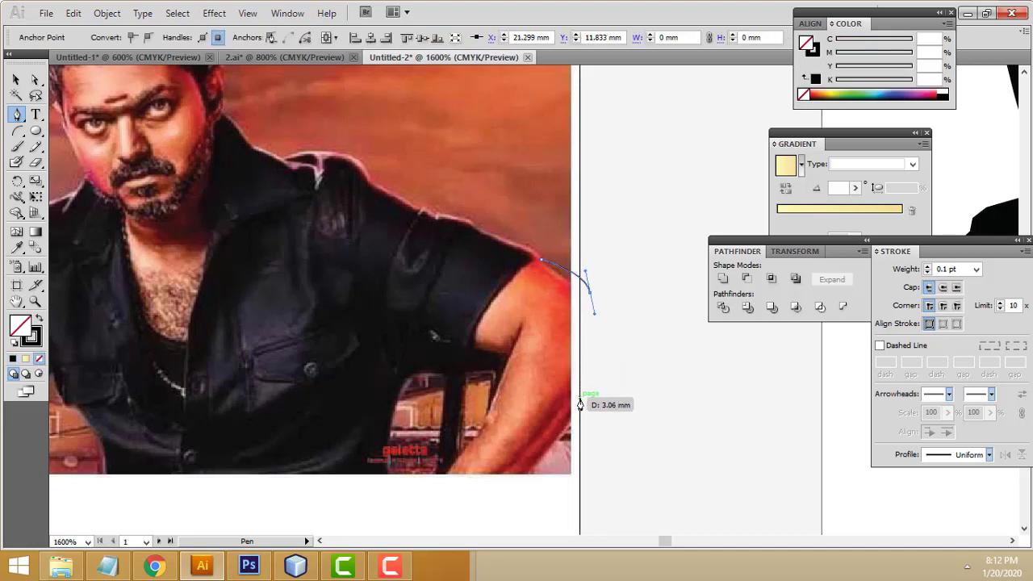
drag(579, 417, 569, 428)
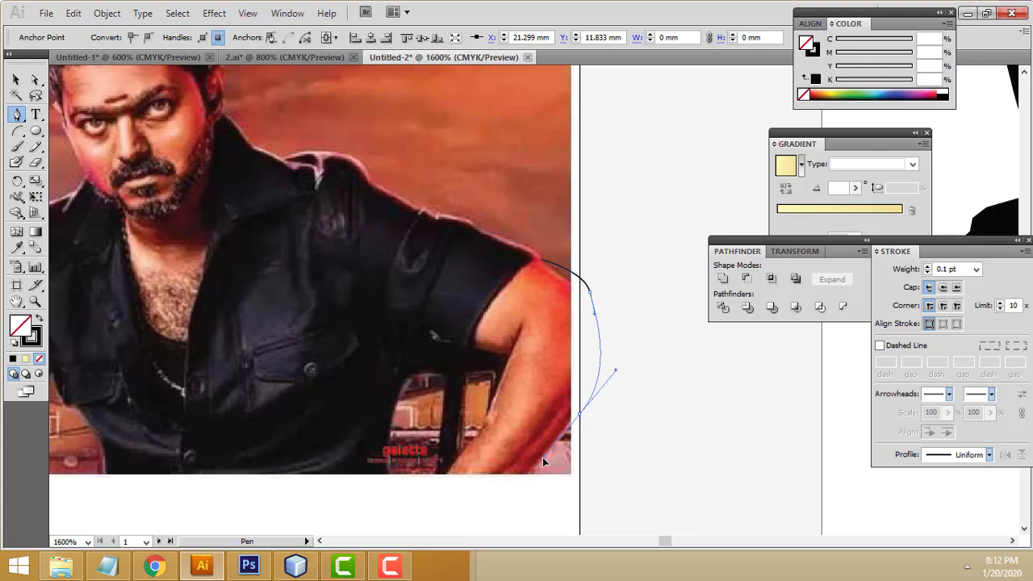
mouse_move(529, 475)
mouse_down()
mouse_move(459, 479)
mouse_move(513, 359)
mouse_up()
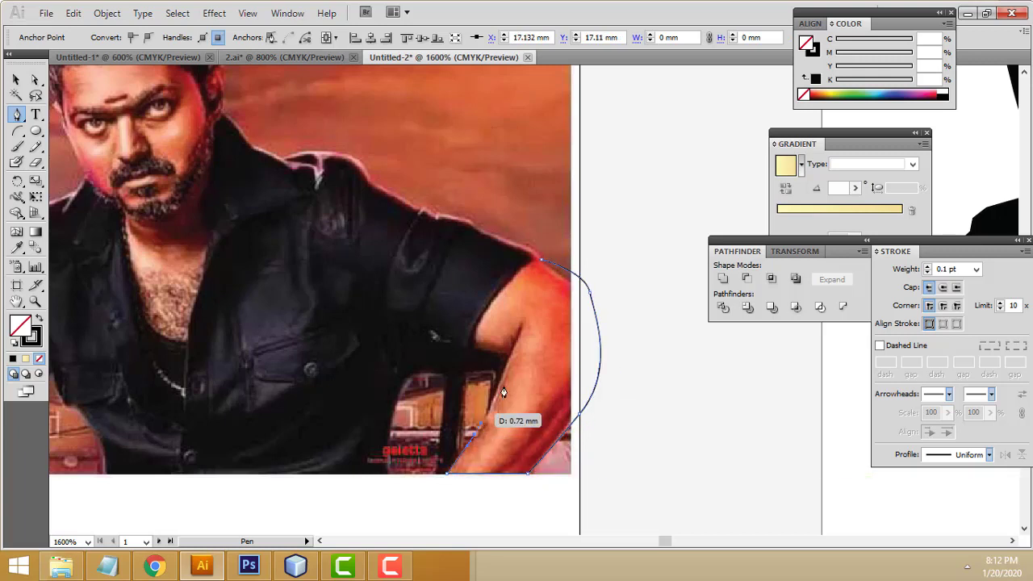
drag(510, 352, 461, 323)
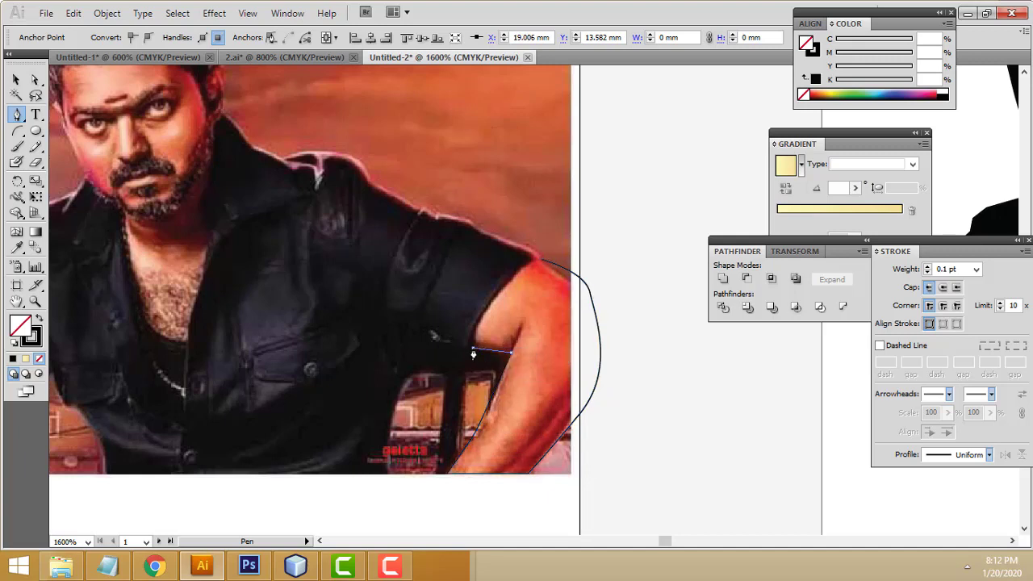
mouse_move(479, 270)
mouse_down()
mouse_move(493, 247)
mouse_move(585, 272)
mouse_up()
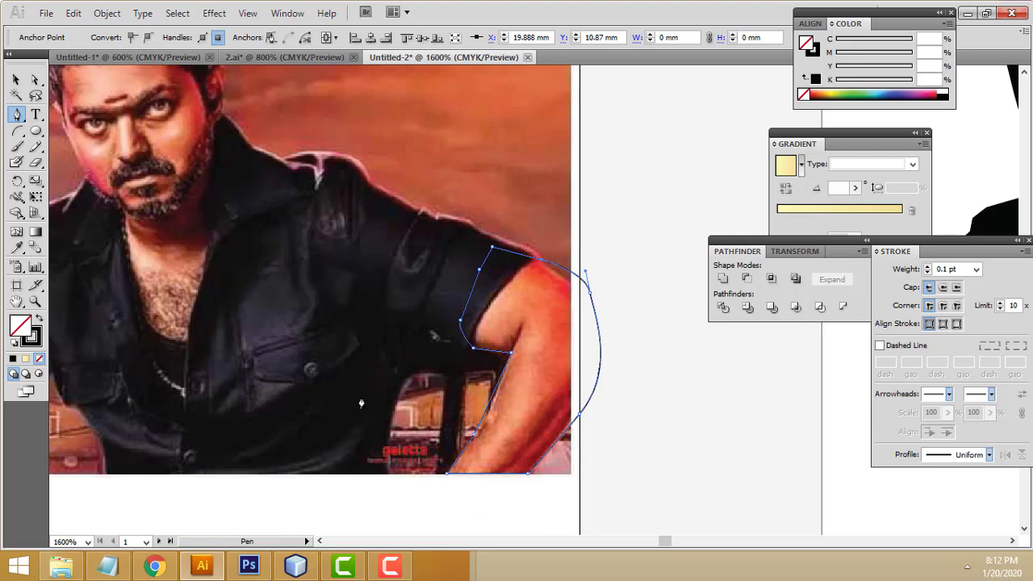
click(15, 79)
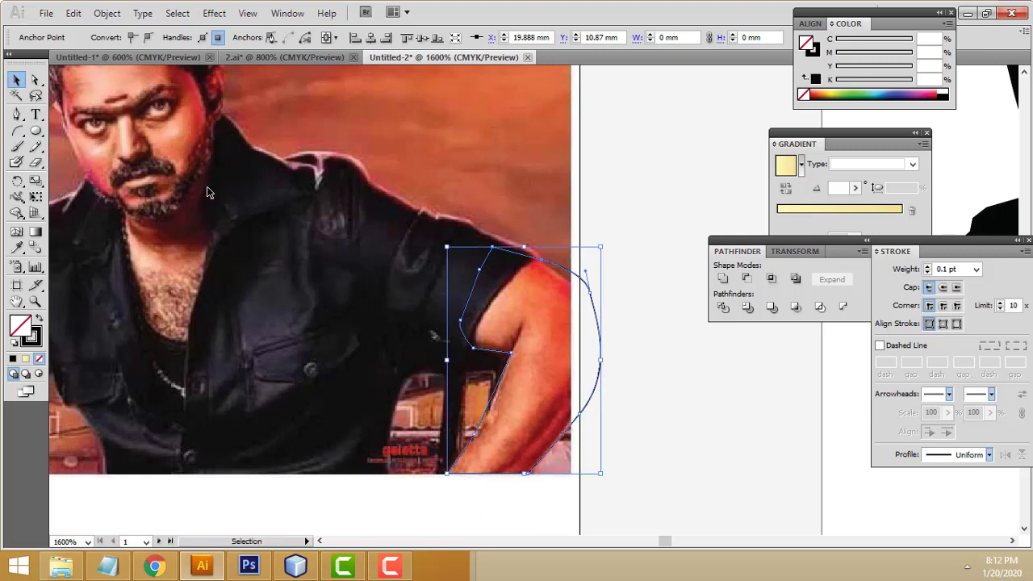
Trace a closed outline around the left forearm, then select both arm outlines
drag(112, 263, 383, 280)
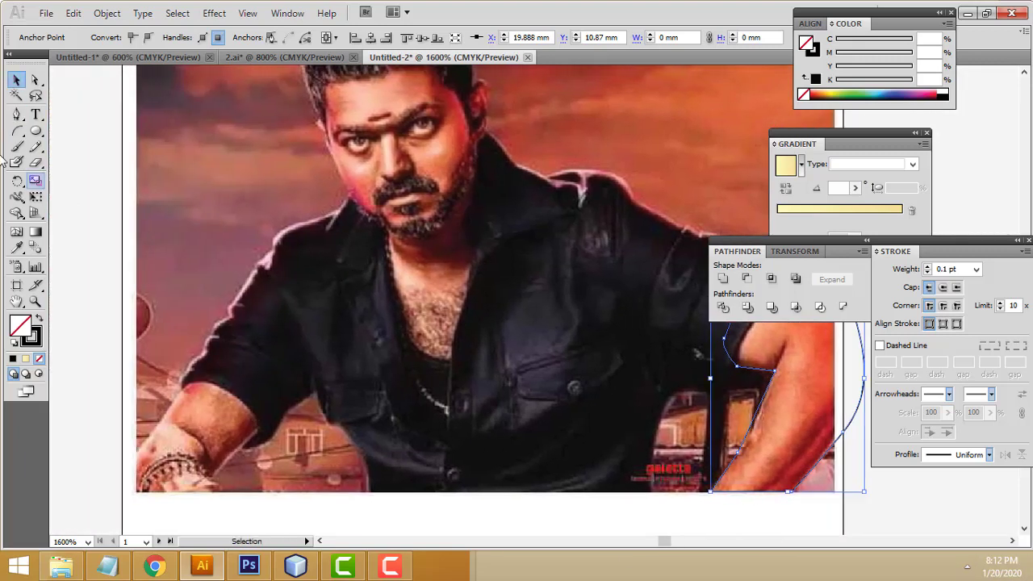
click(14, 116)
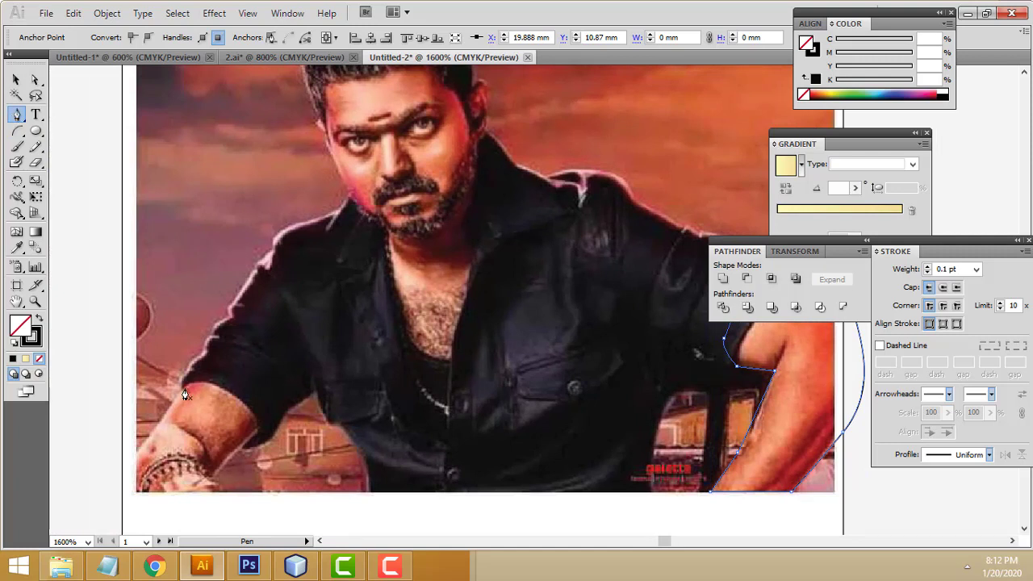
mouse_move(185, 394)
mouse_down()
mouse_move(149, 434)
mouse_move(136, 499)
mouse_move(222, 498)
mouse_move(213, 480)
mouse_move(254, 441)
mouse_move(260, 376)
mouse_up()
click(216, 367)
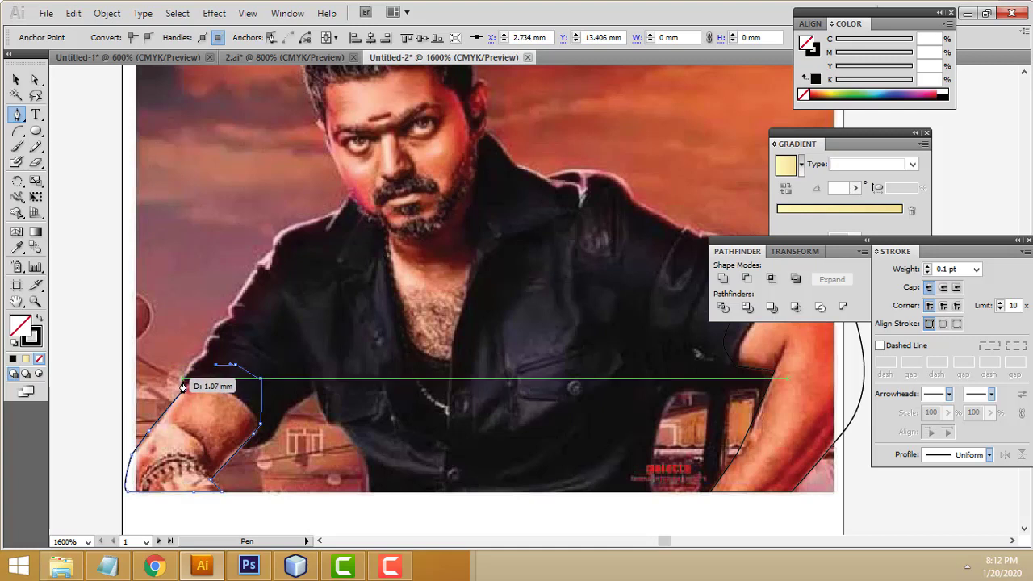
click(192, 375)
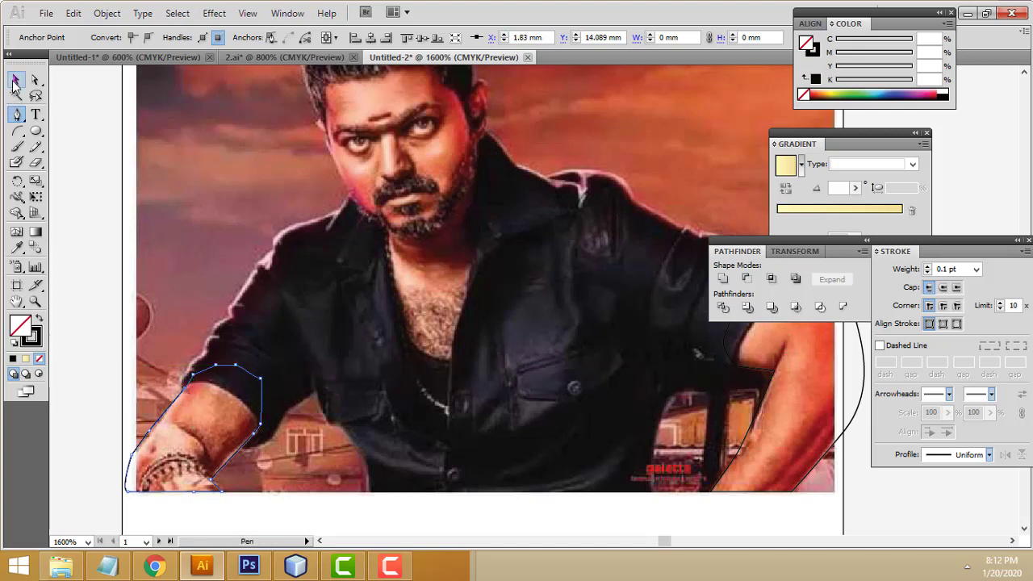
click(16, 79)
click(115, 139)
drag(722, 466, 902, 526)
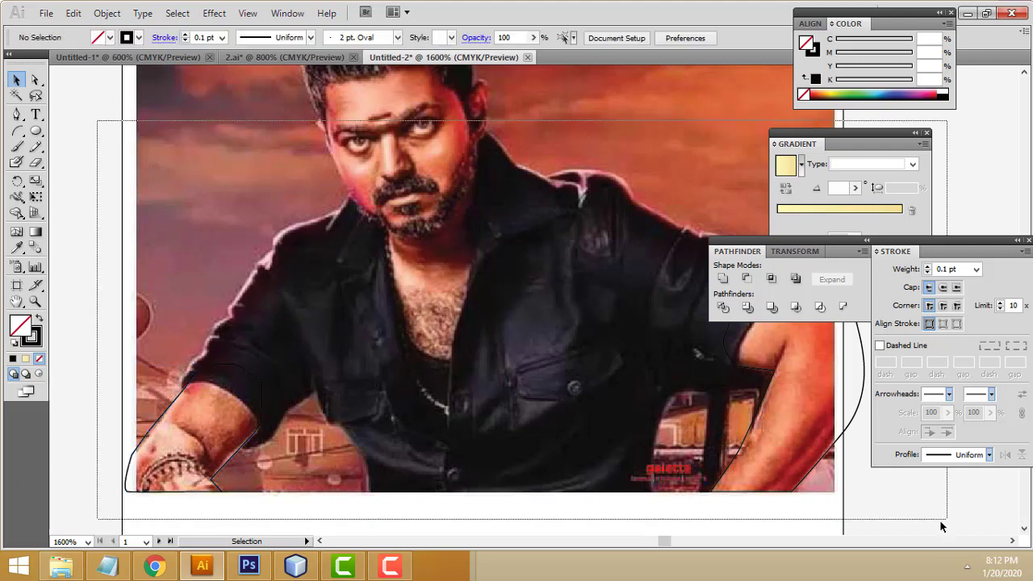
Cut the two arm outlines from the photo and paste them onto the cartoon artboard
click(553, 315)
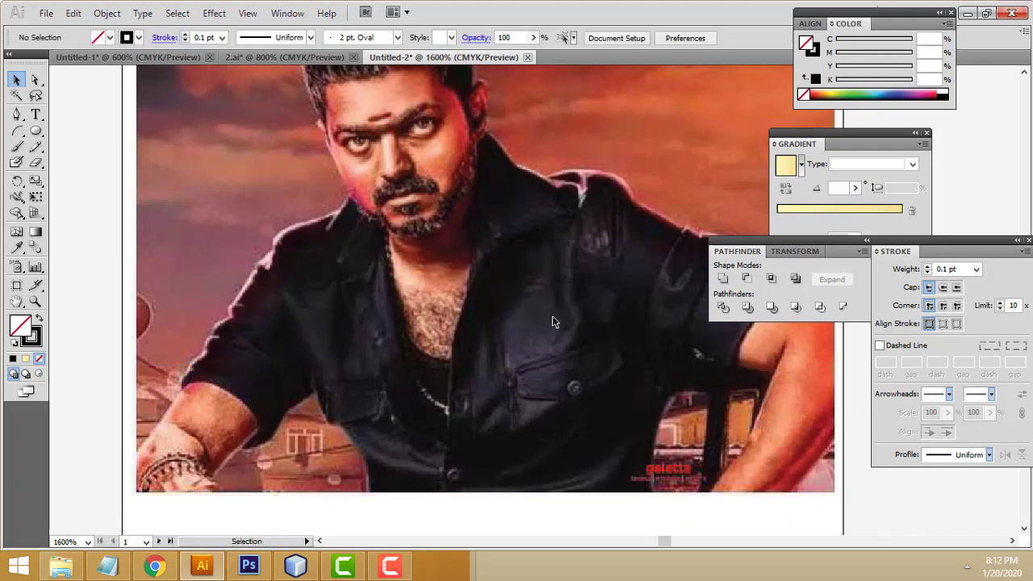
key(ctrl+shift+w)
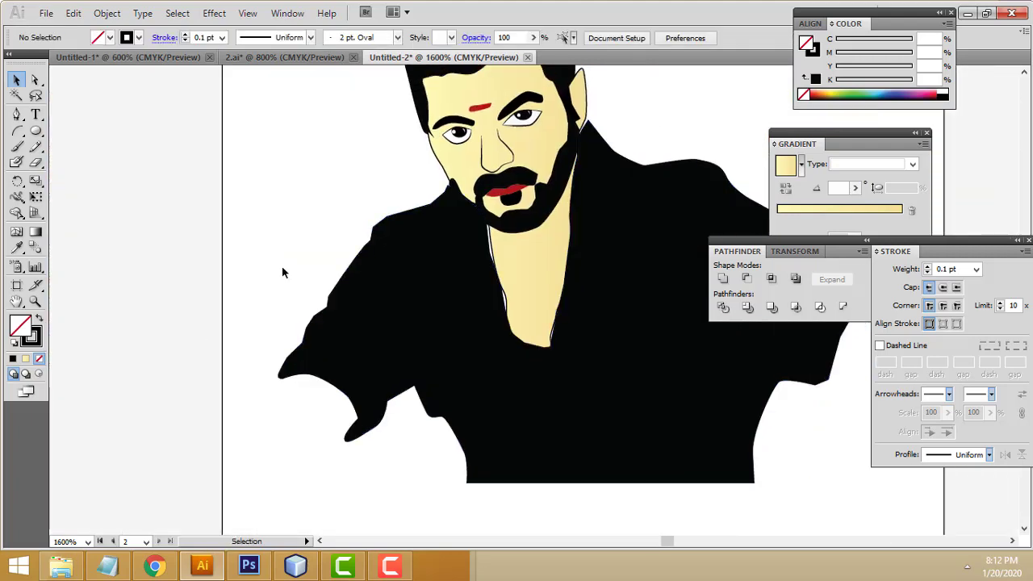
click(282, 272)
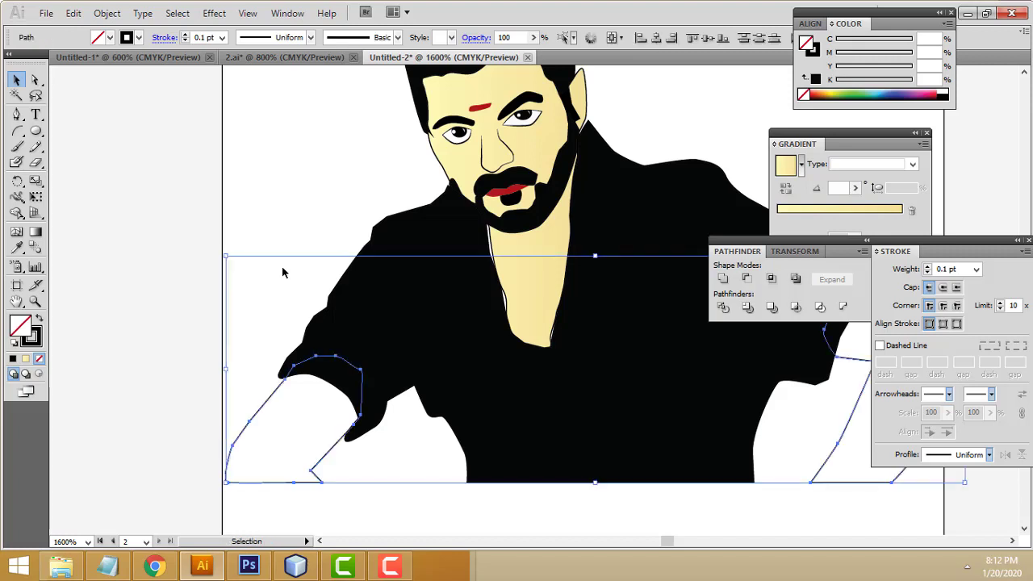
click(262, 199)
drag(302, 235, 212, 231)
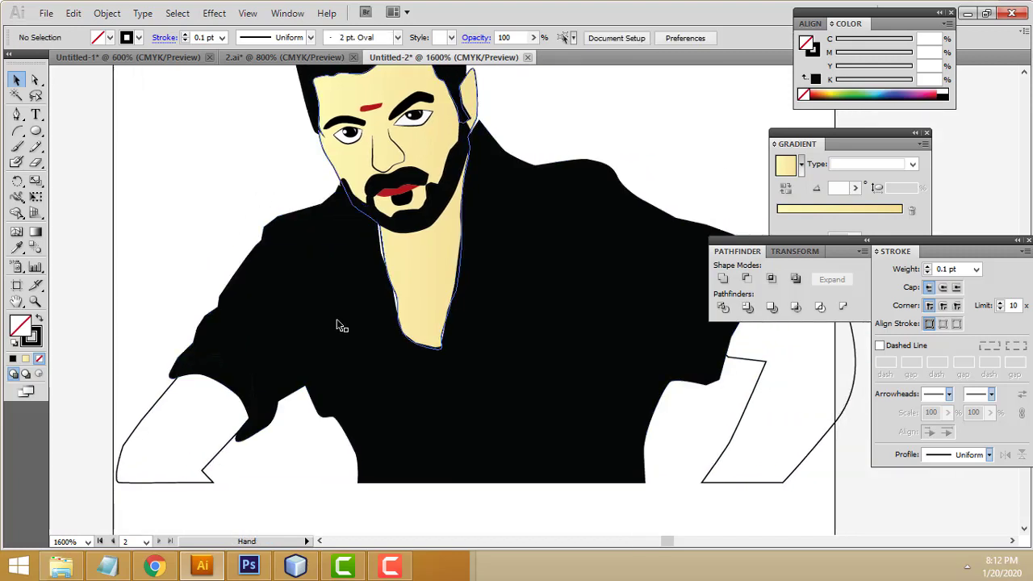
Select both arm outlines and sample the face's cream skin tone into their fill
click(130, 414)
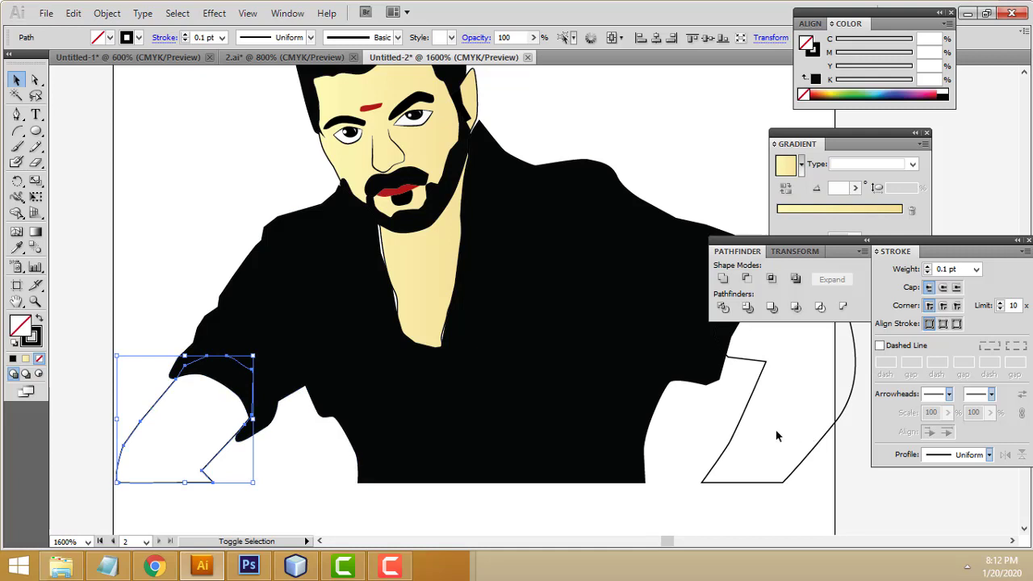
shift+click(743, 421)
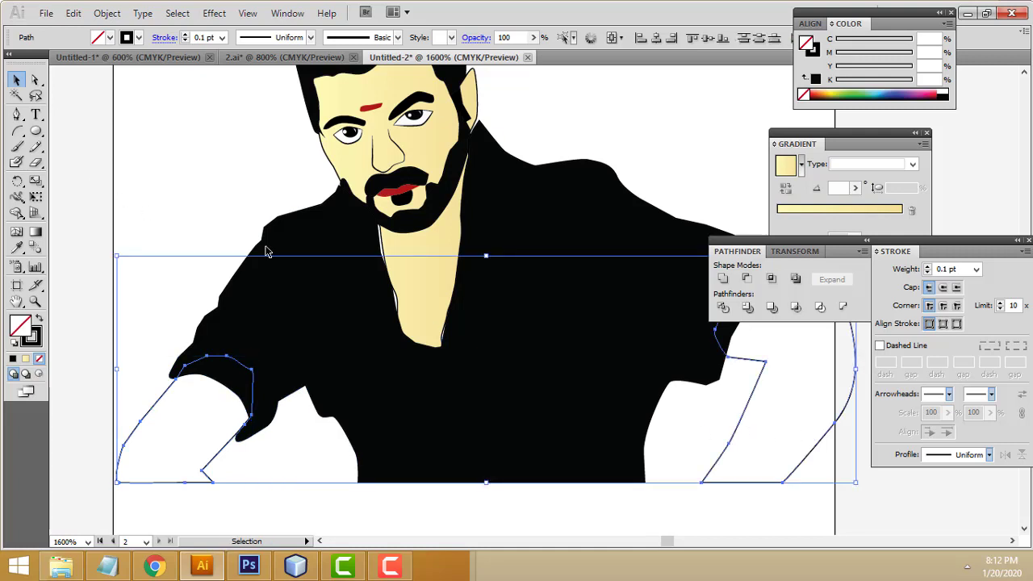
click(17, 247)
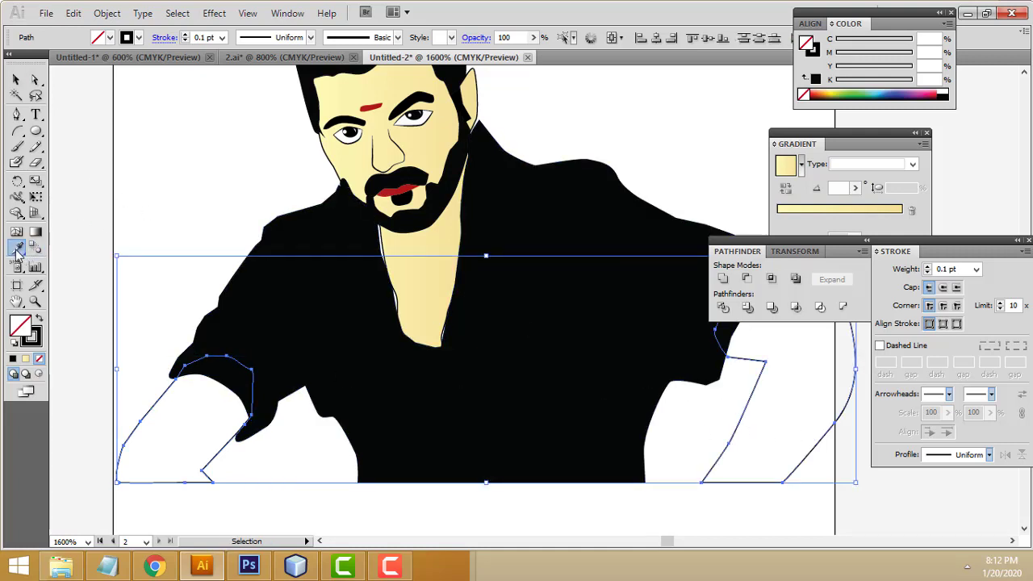
click(378, 95)
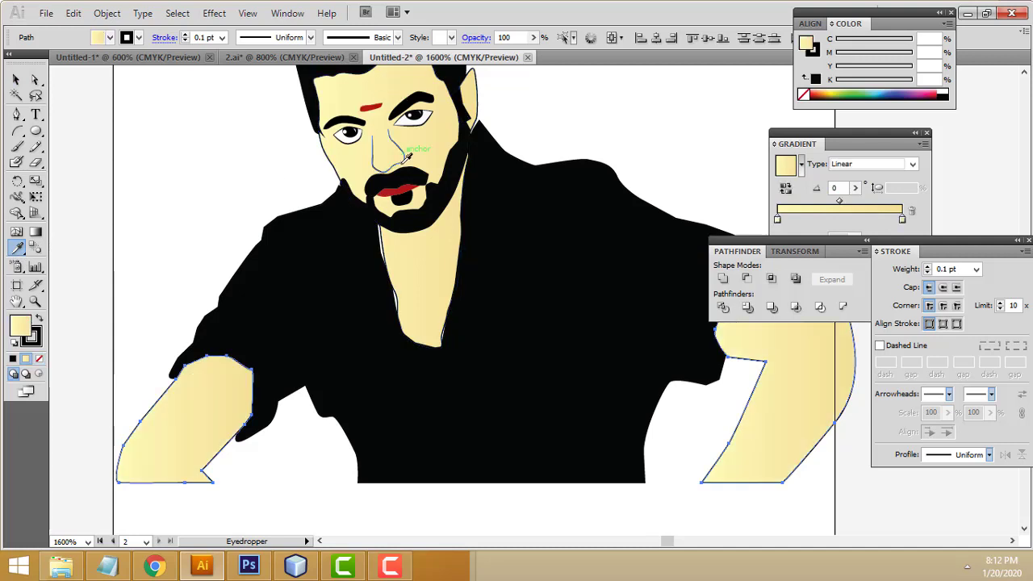
click(16, 80)
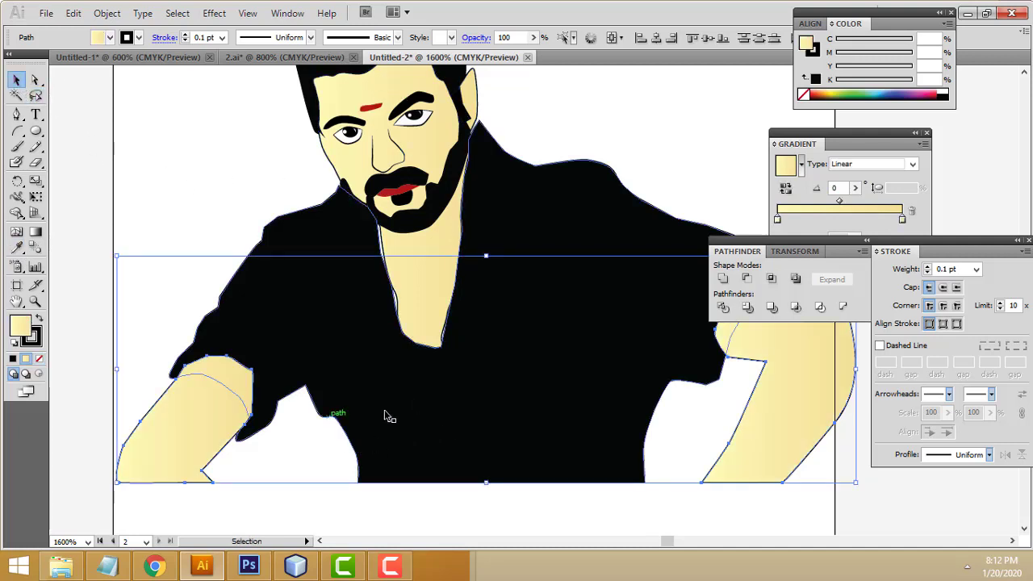
key(a)
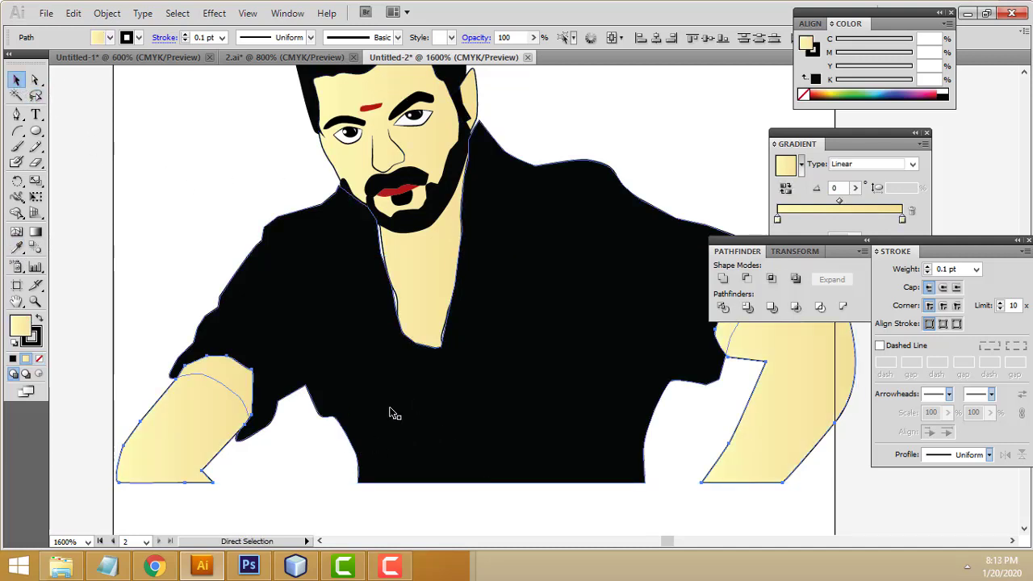
key(v)
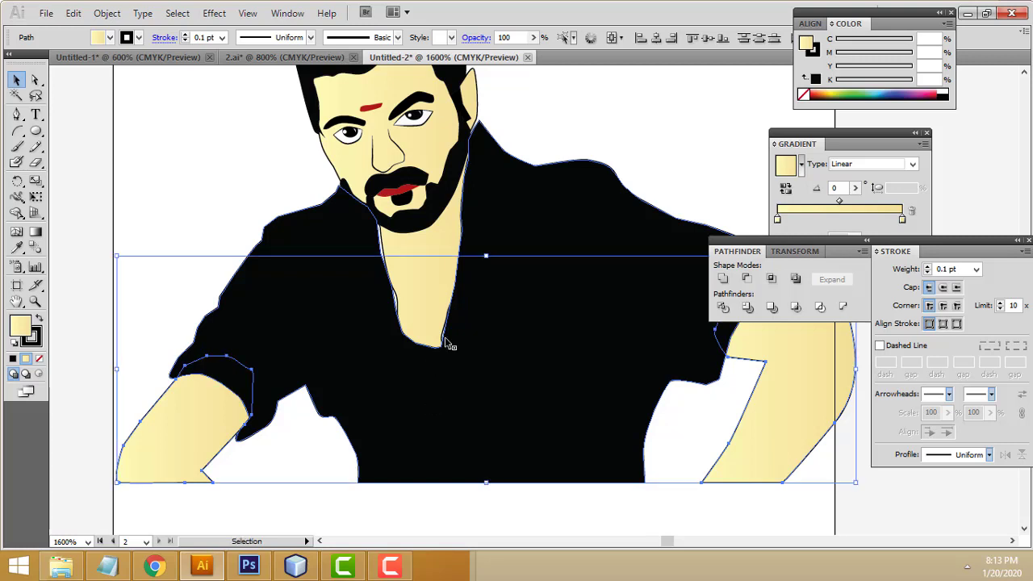
click(581, 130)
Zoom out and pan so the finished caricature sits beside the reference photo
key(ctrl+minus)
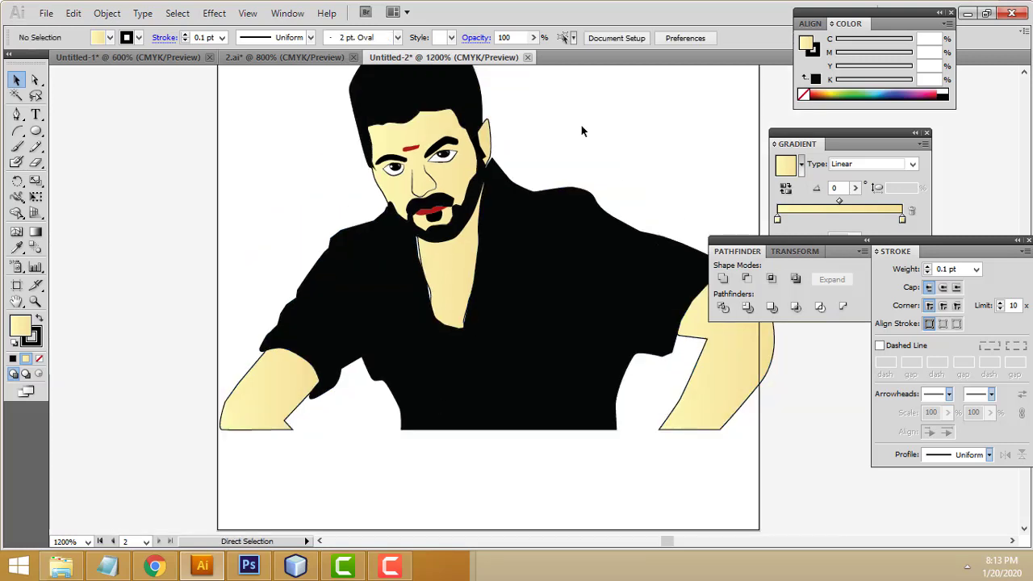
key(ctrl+minus)
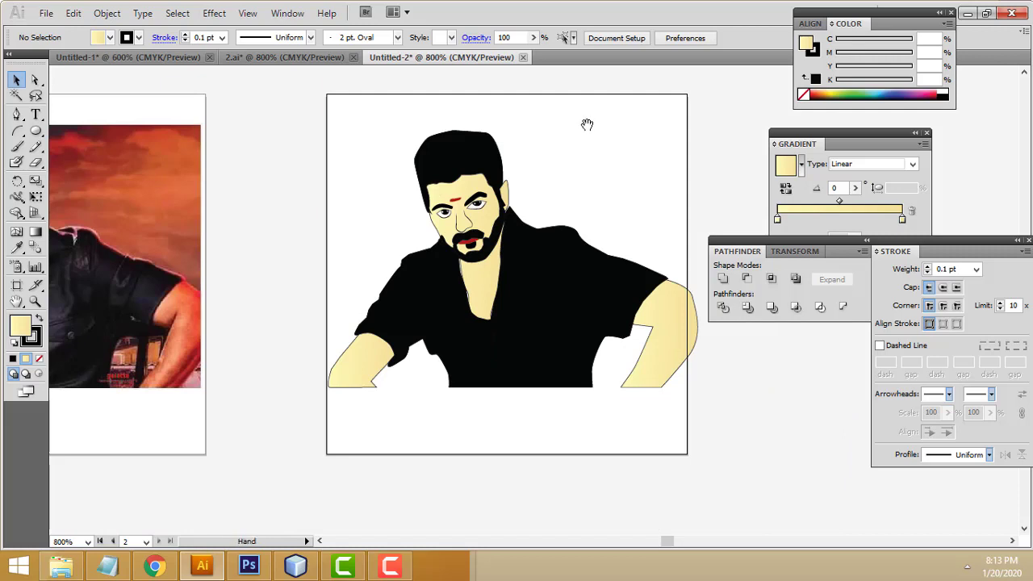
drag(581, 129, 714, 129)
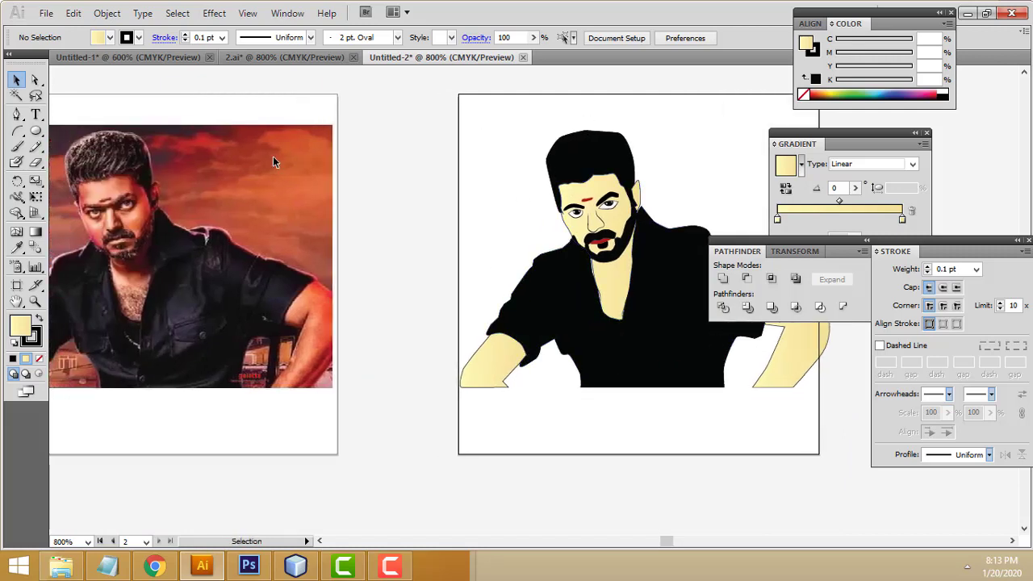
scroll(302, 245, up, 1)
scroll(303, 247, up, 2)
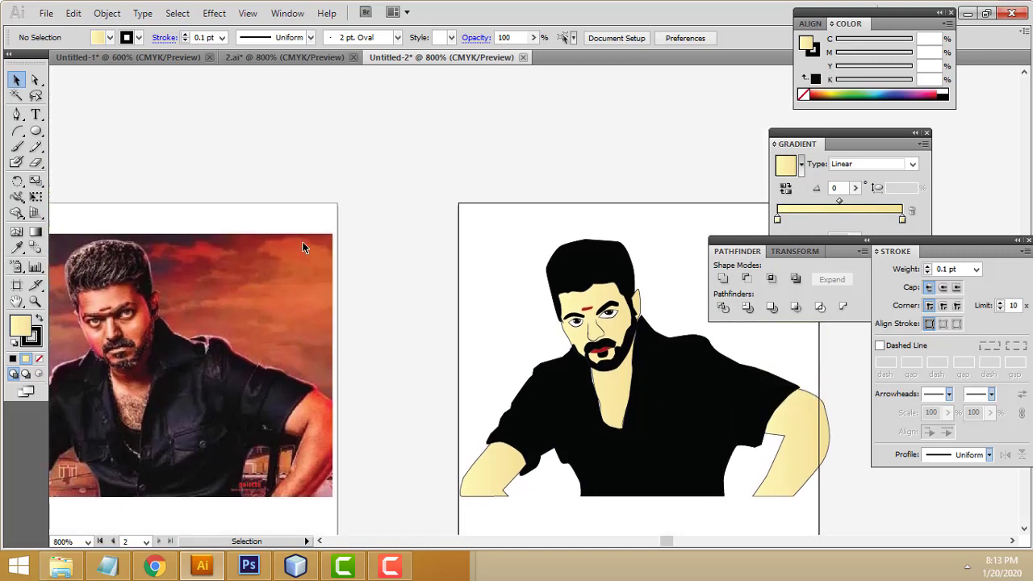
scroll(303, 247, down, 1)
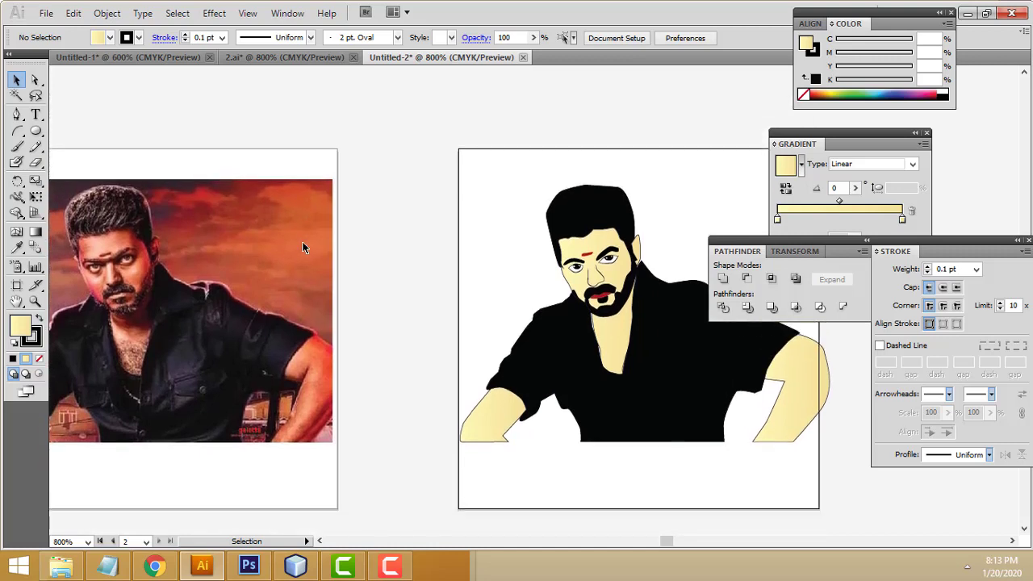